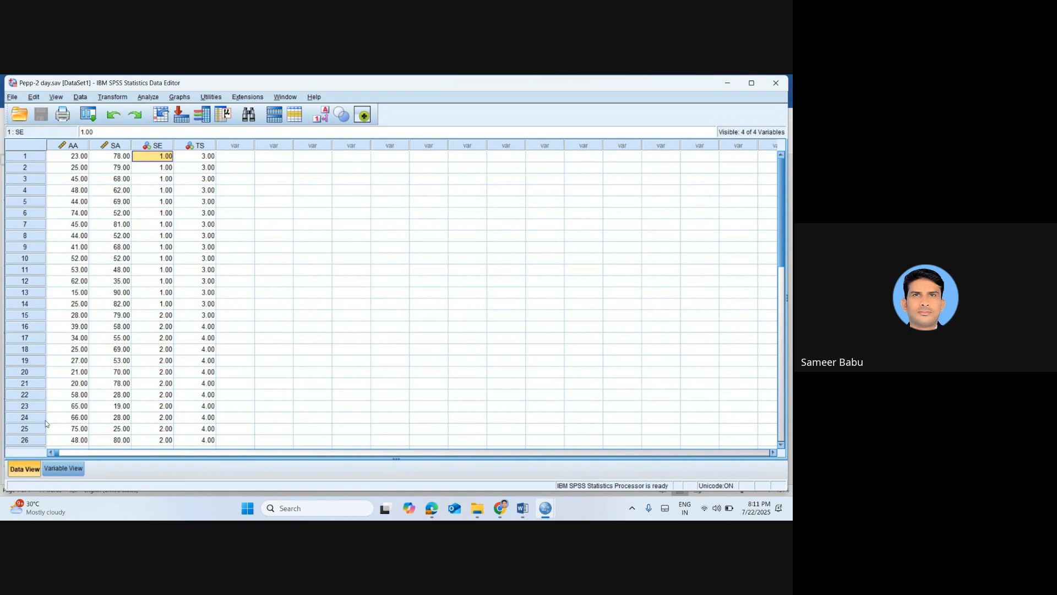
Check the variable definitions and set up an Explore analysis with Academic Anxiety of Participants [AA] as the dependent variable
{"action": "left_click", "coordinate": [63, 469]}
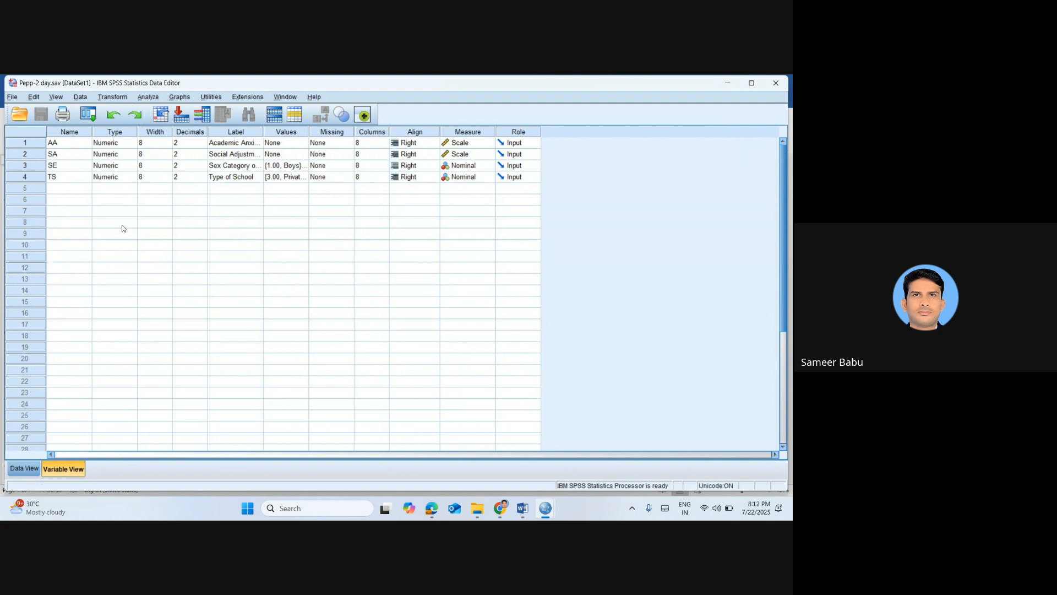
{"action": "left_click", "coordinate": [30, 472]}
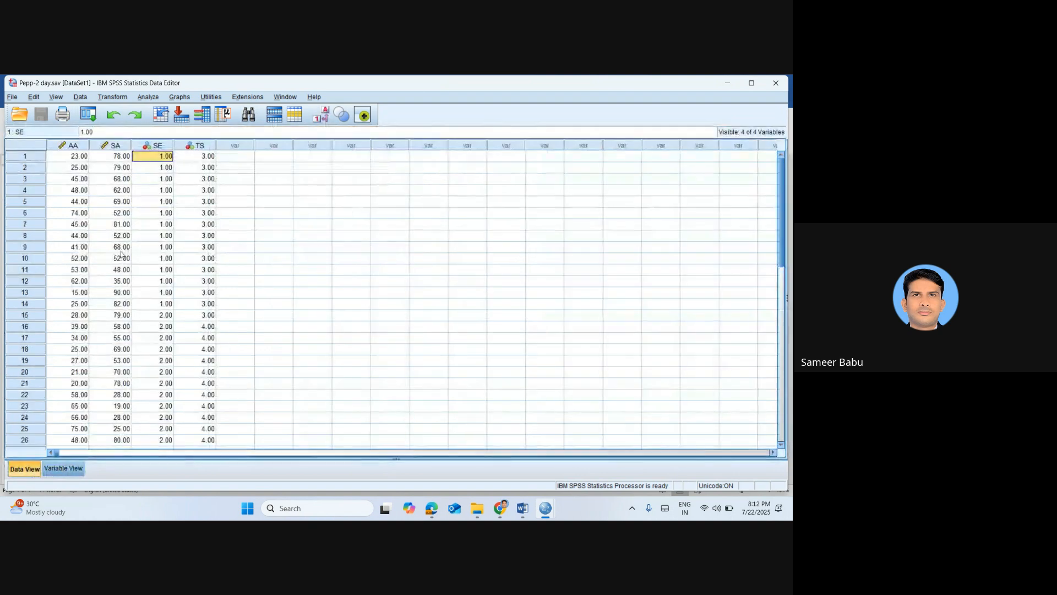
{"action": "left_click", "coordinate": [147, 97]}
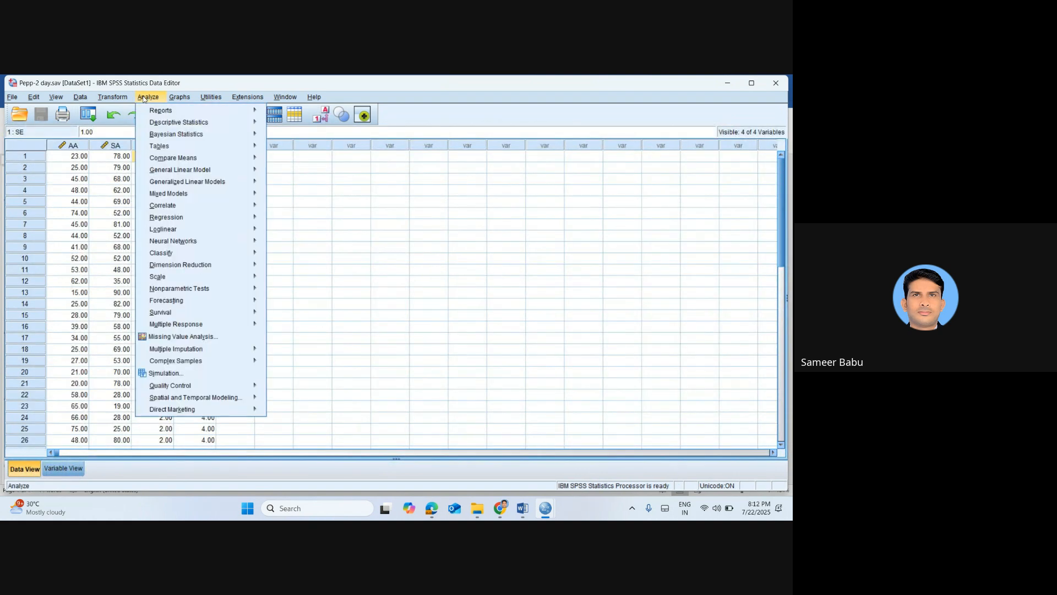
{"action": "mouse_move", "coordinate": [176, 124]}
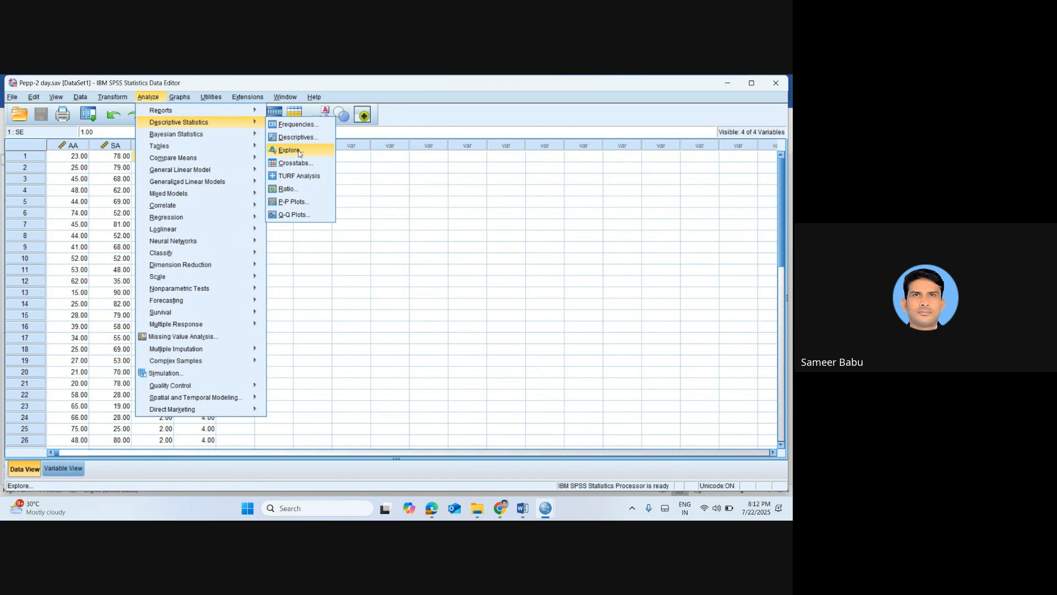
{"action": "left_click", "coordinate": [299, 154]}
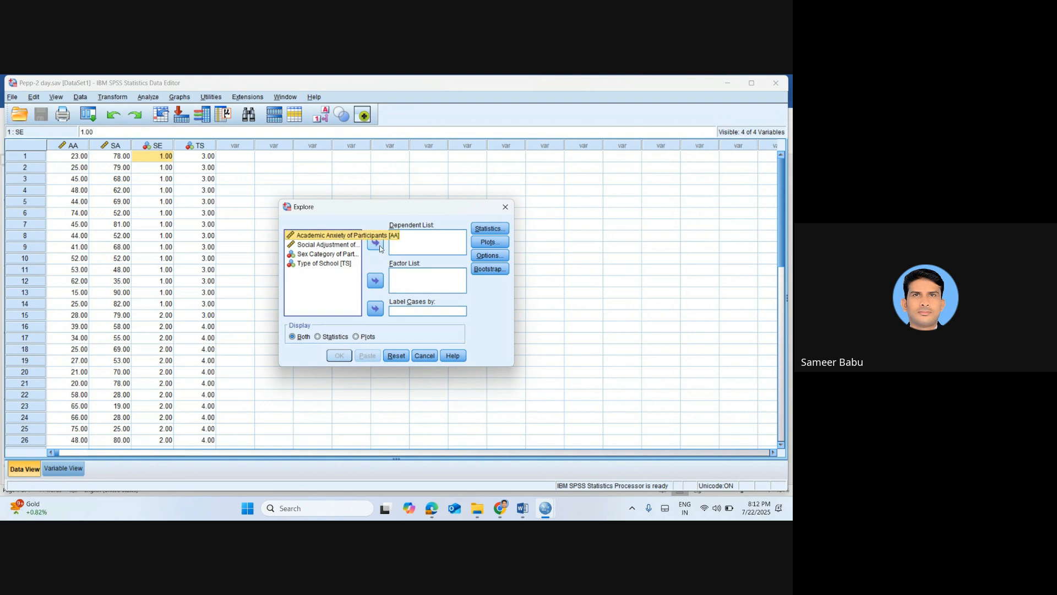
{"action": "left_click", "coordinate": [379, 243]}
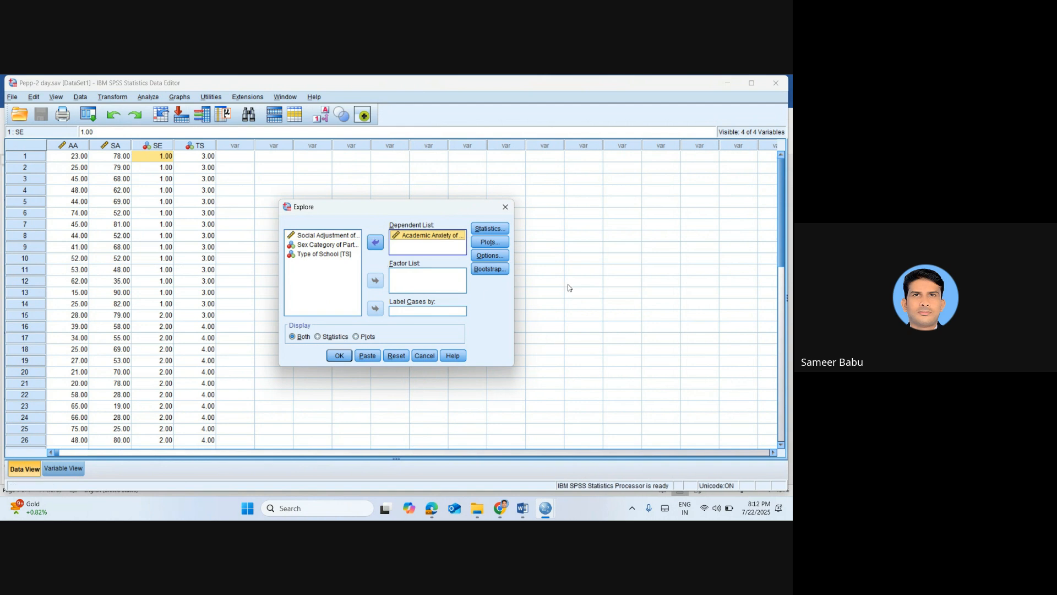
Enable normality plots with tests in the Explore plot settings, consulting the procedure notes in Word
{"action": "left_click", "coordinate": [475, 244]}
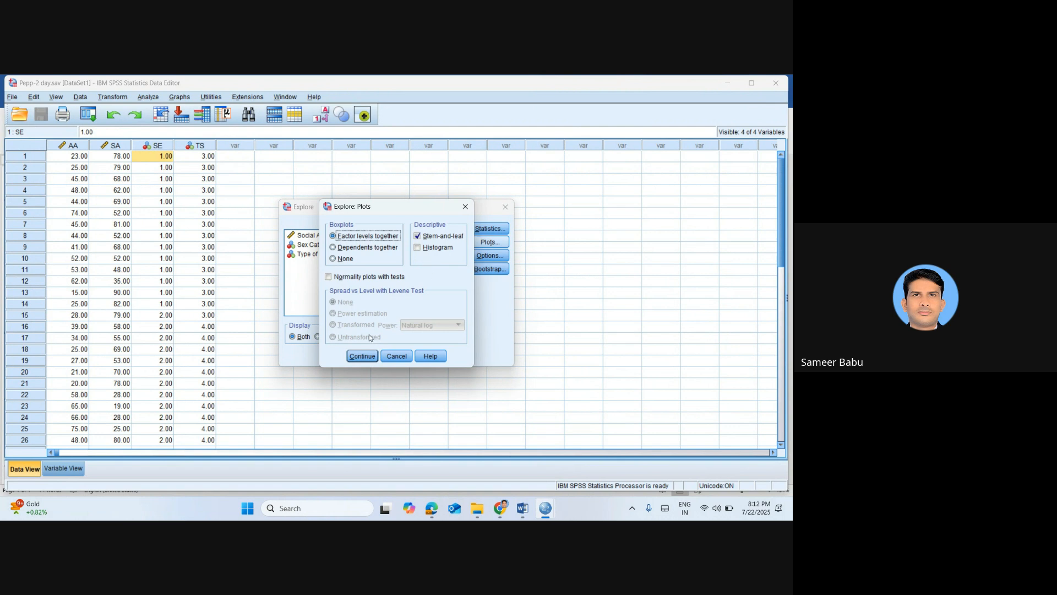
{"action": "key", "text": "alt+Tab"}
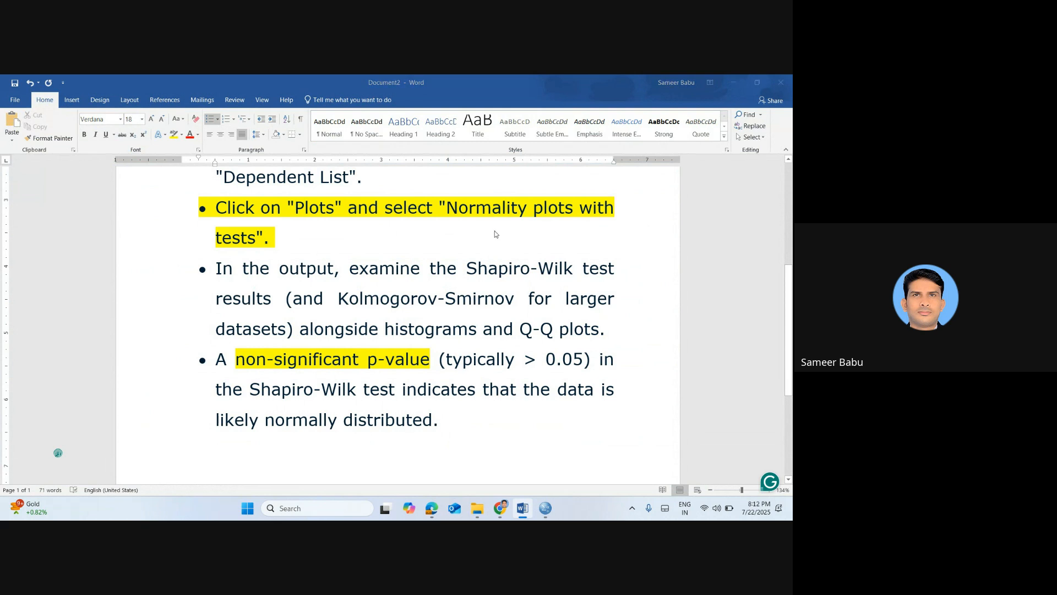
{"action": "key", "text": "alt+Tab"}
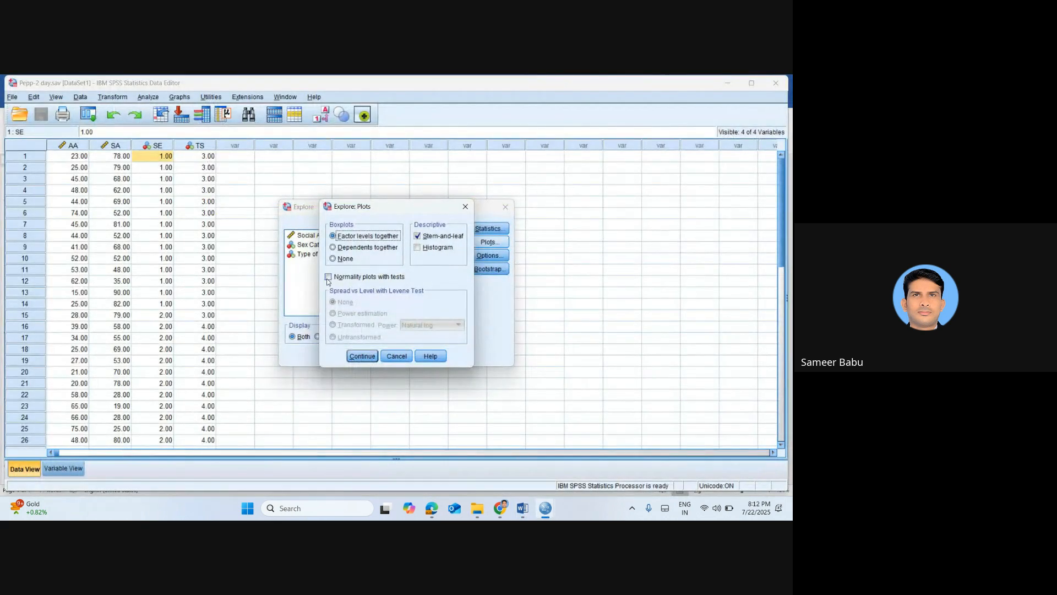
{"action": "left_click", "coordinate": [328, 277]}
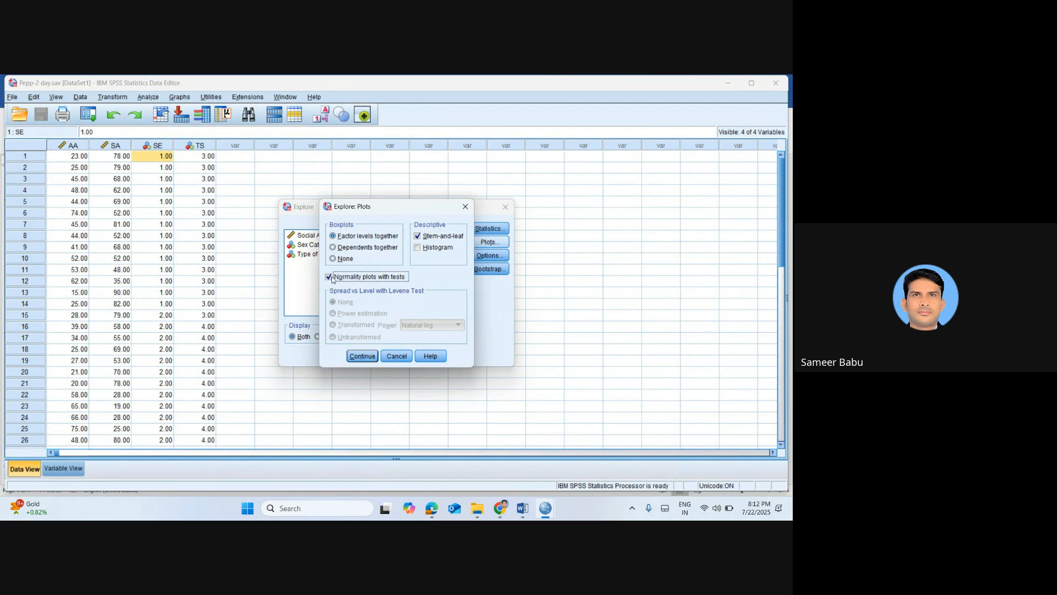
{"action": "left_click", "coordinate": [362, 355]}
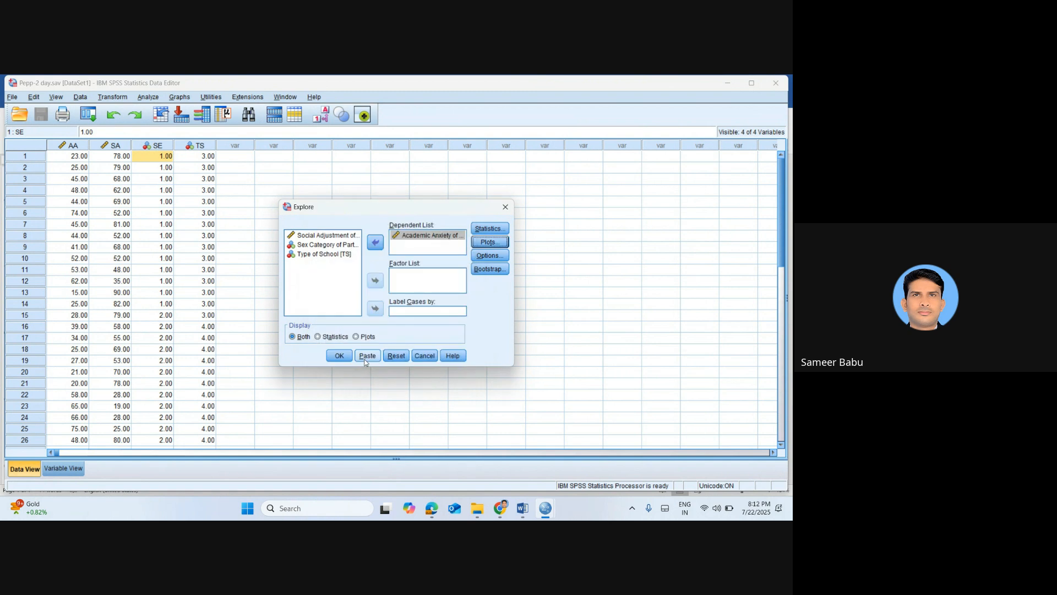
Review the Explore missing-value and statistics settings without changing them, and run the analysis
{"action": "left_click", "coordinate": [486, 256]}
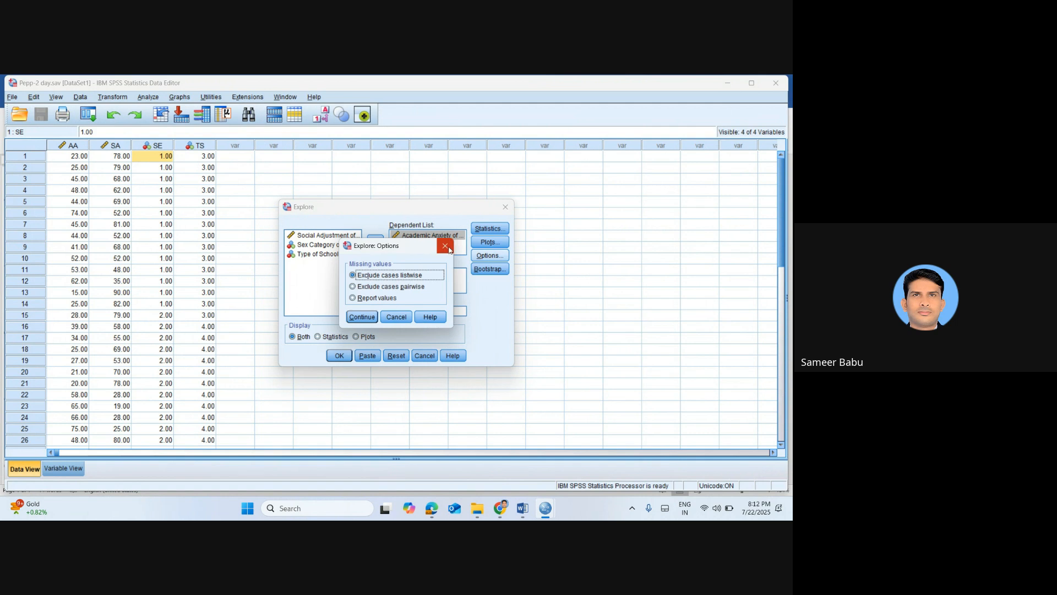
{"action": "left_click", "coordinate": [446, 246]}
{"action": "left_click", "coordinate": [489, 227]}
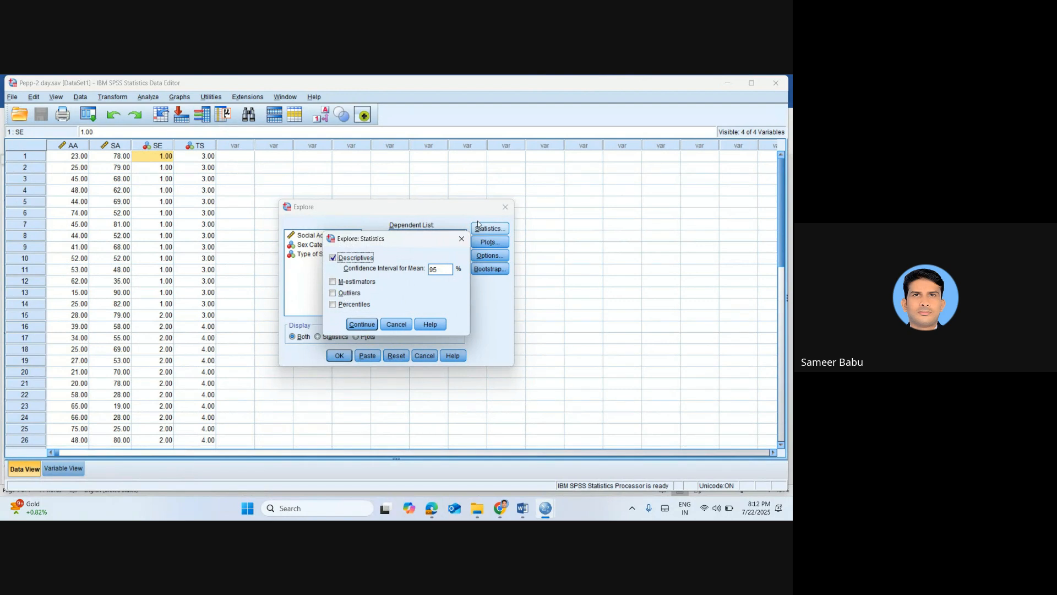
{"action": "left_click", "coordinate": [460, 240]}
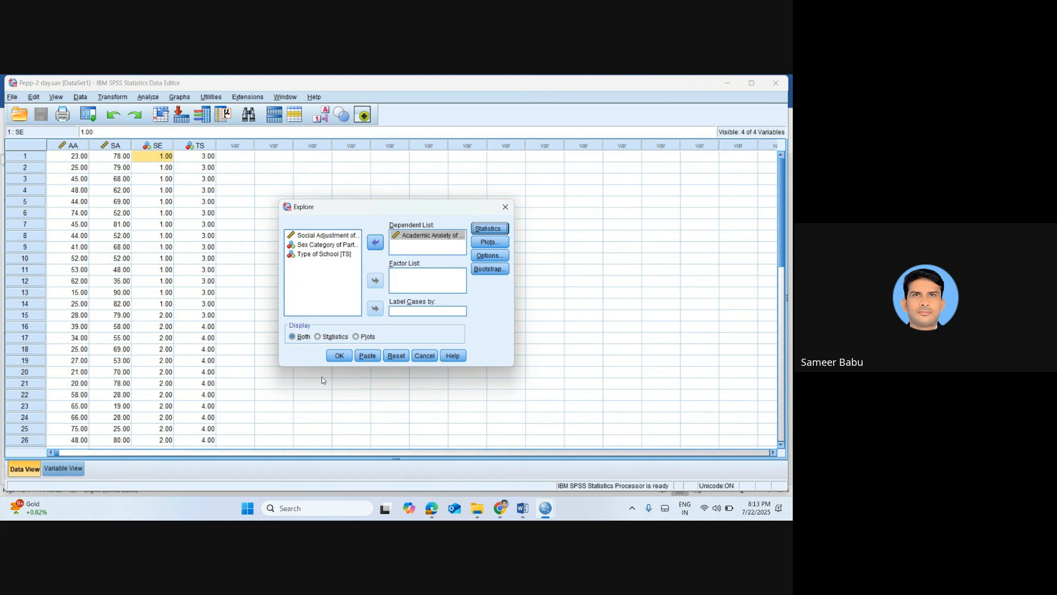
{"action": "left_click", "coordinate": [340, 357]}
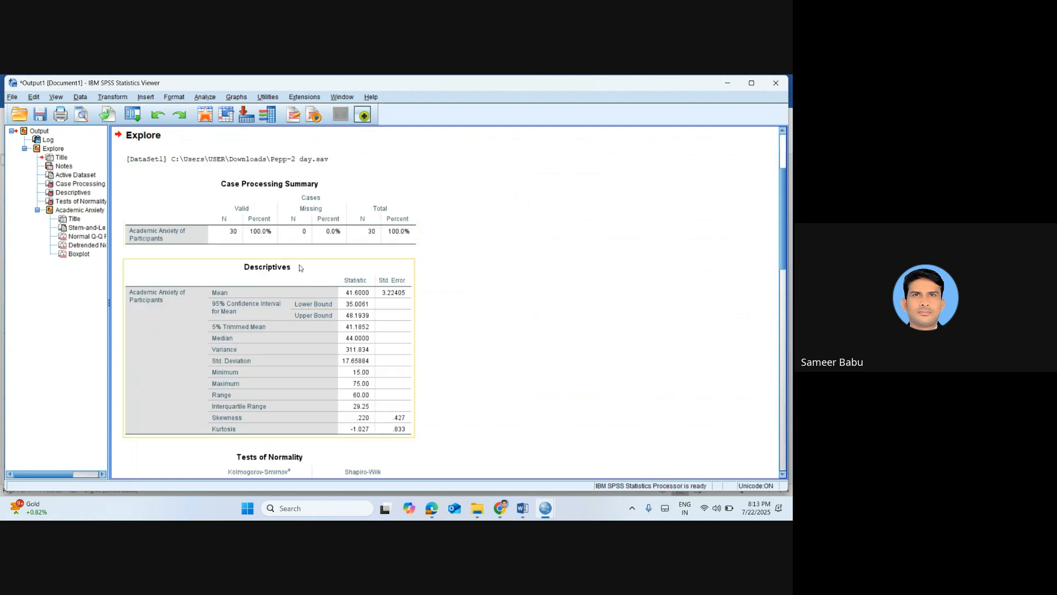
Switch to the Word notes to read the p-value criterion for normality, and return to the SPSS output
{"action": "key", "text": "alt+Tab"}
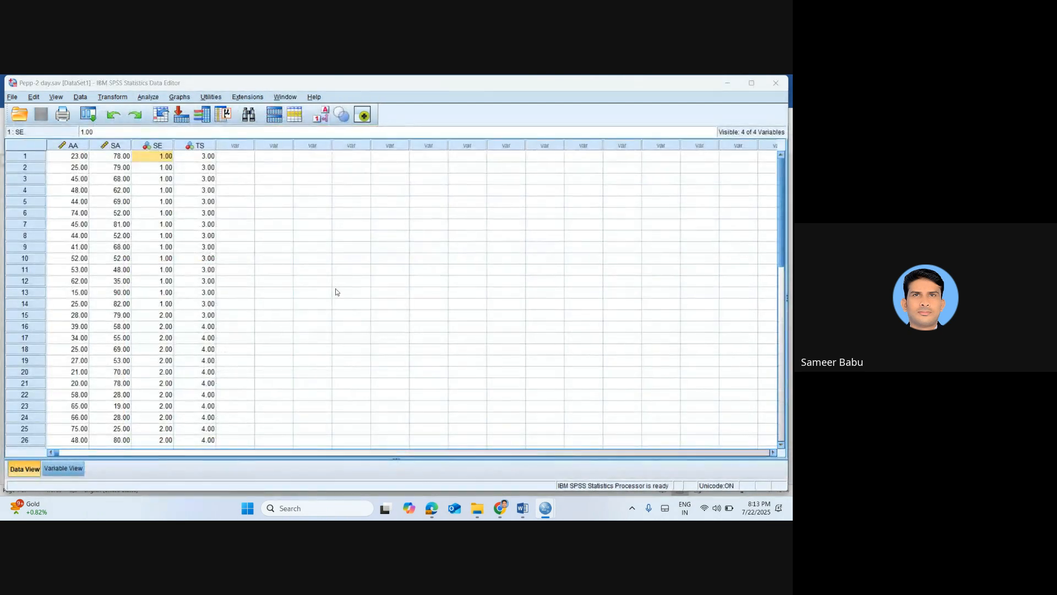
{"action": "key", "text": "alt+Tab"}
{"action": "key", "text": "alt+Tab"}
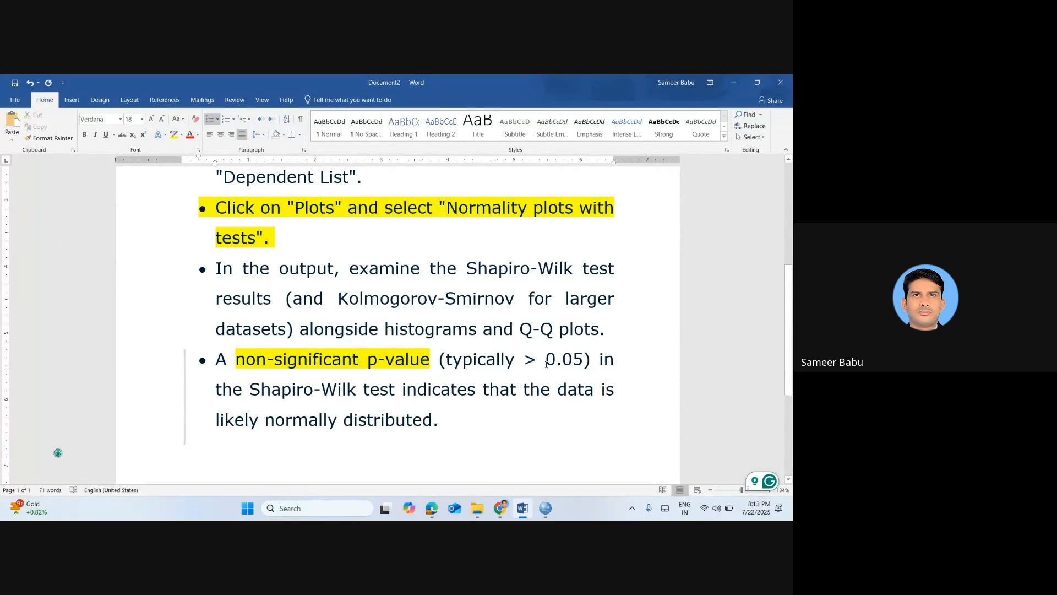
{"action": "key", "text": "alt+Tab"}
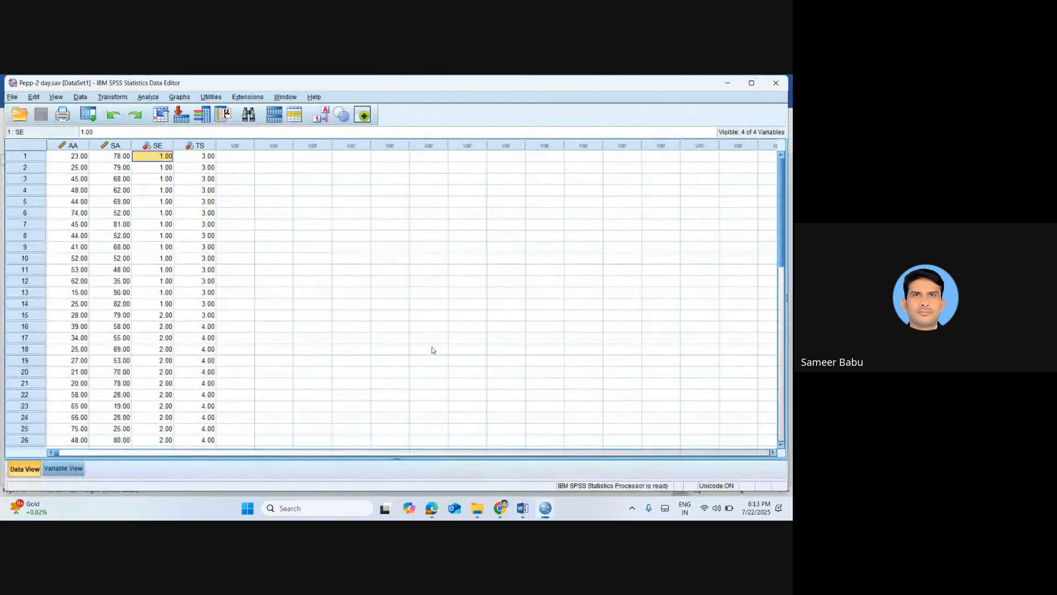
{"action": "left_click", "coordinate": [432, 350]}
{"action": "key", "text": "alt+Tab"}
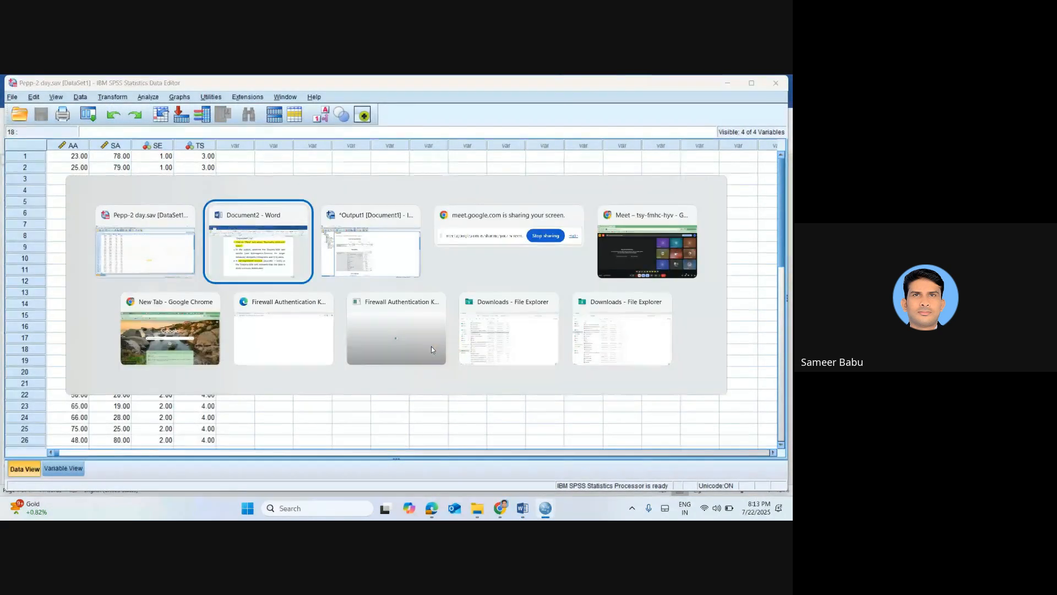
{"action": "key", "text": "alt+Tab"}
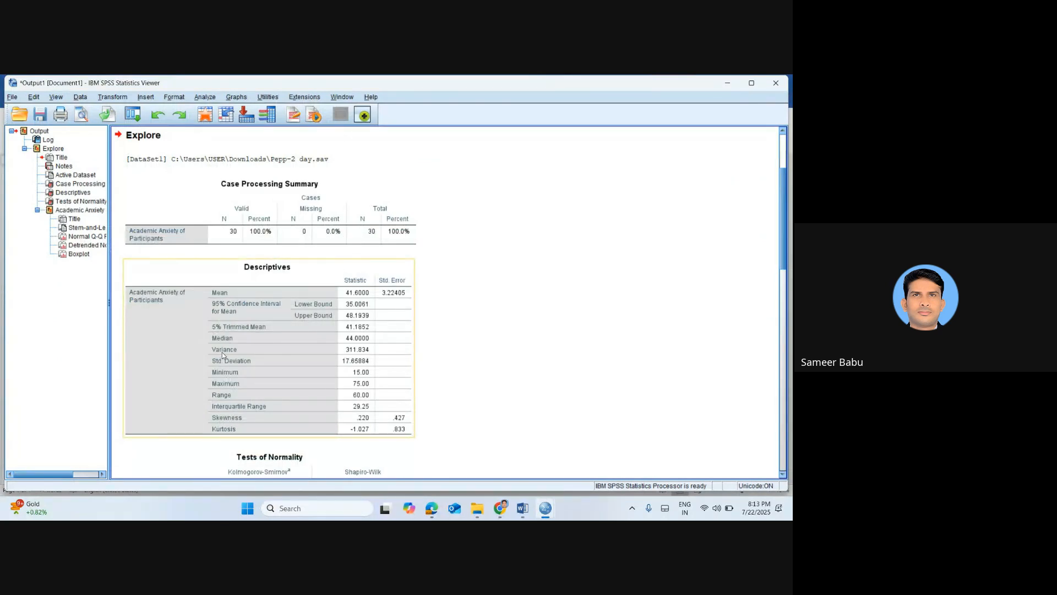
Examine the Case Processing Summary, Descriptives and Tests of Normality tables for Academic Anxiety
{"action": "left_click", "coordinate": [449, 356]}
{"action": "left_click", "coordinate": [408, 229]}
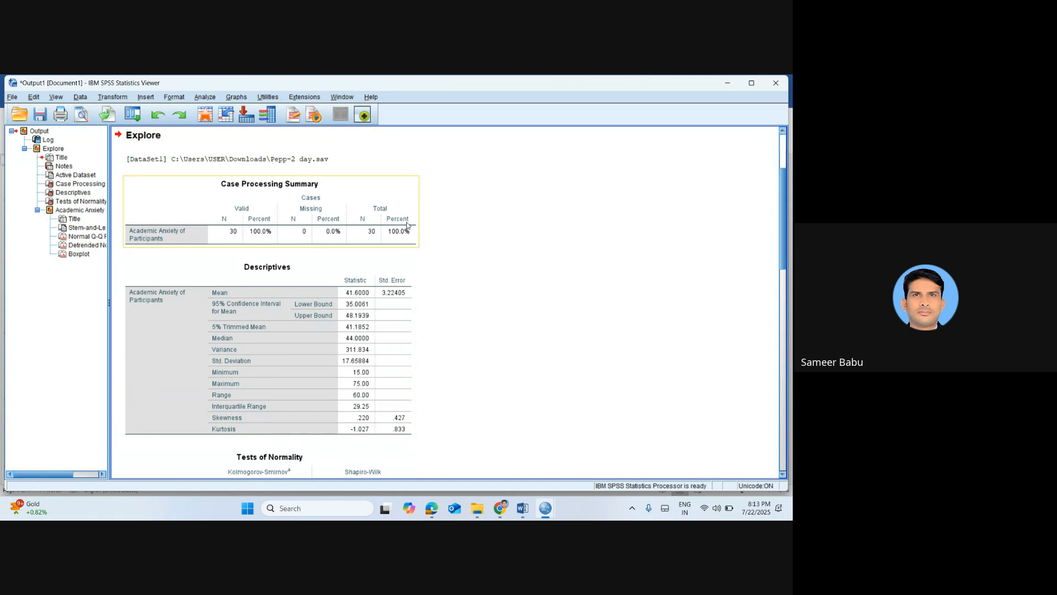
{"action": "left_click", "coordinate": [337, 276]}
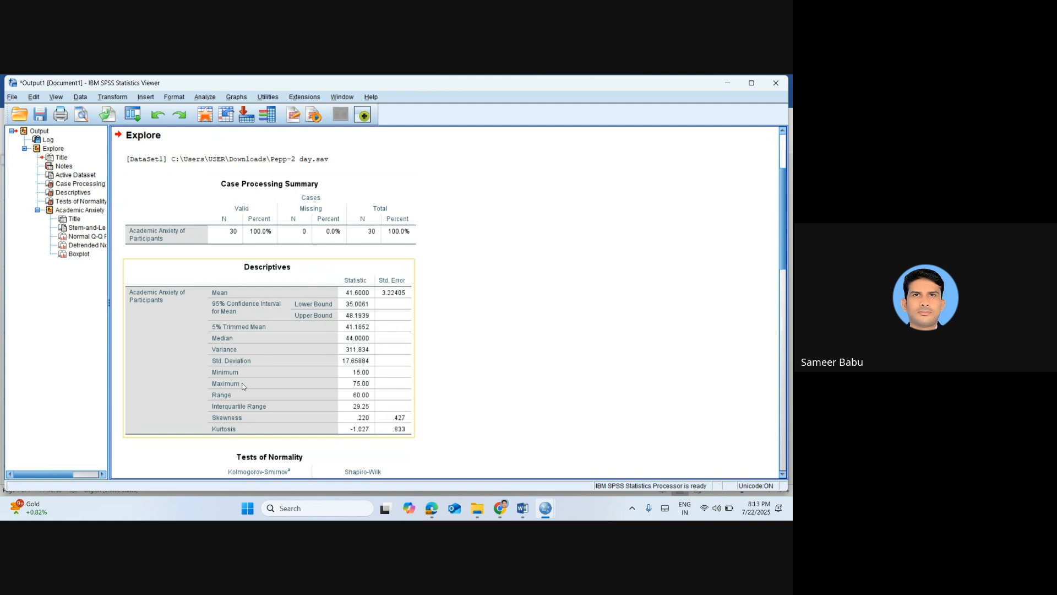
{"action": "left_click_drag", "start_coordinate": [785, 226], "coordinate": [788, 272]}
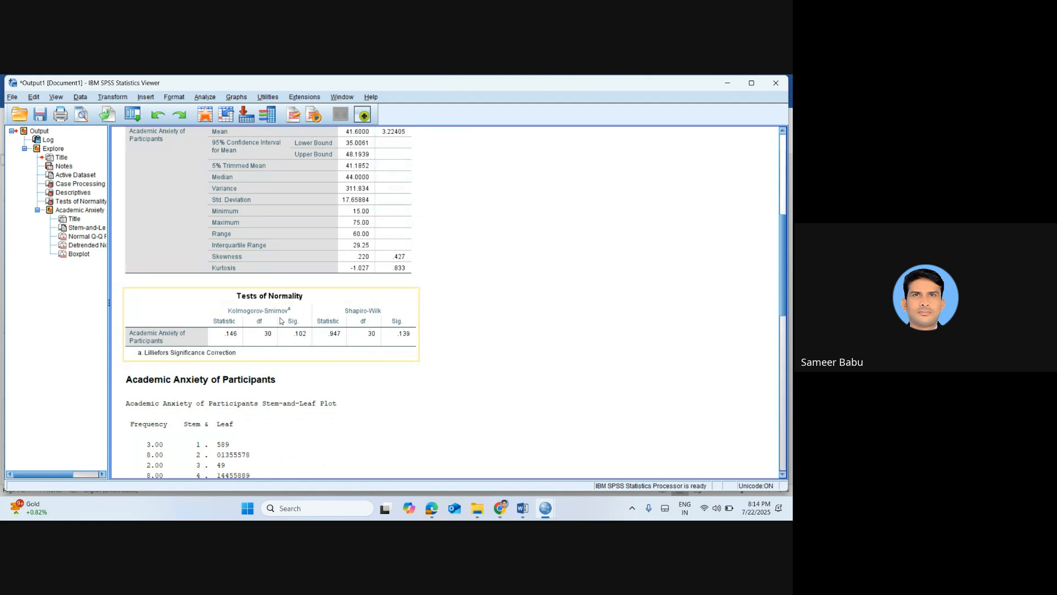
{"action": "left_click", "coordinate": [307, 348]}
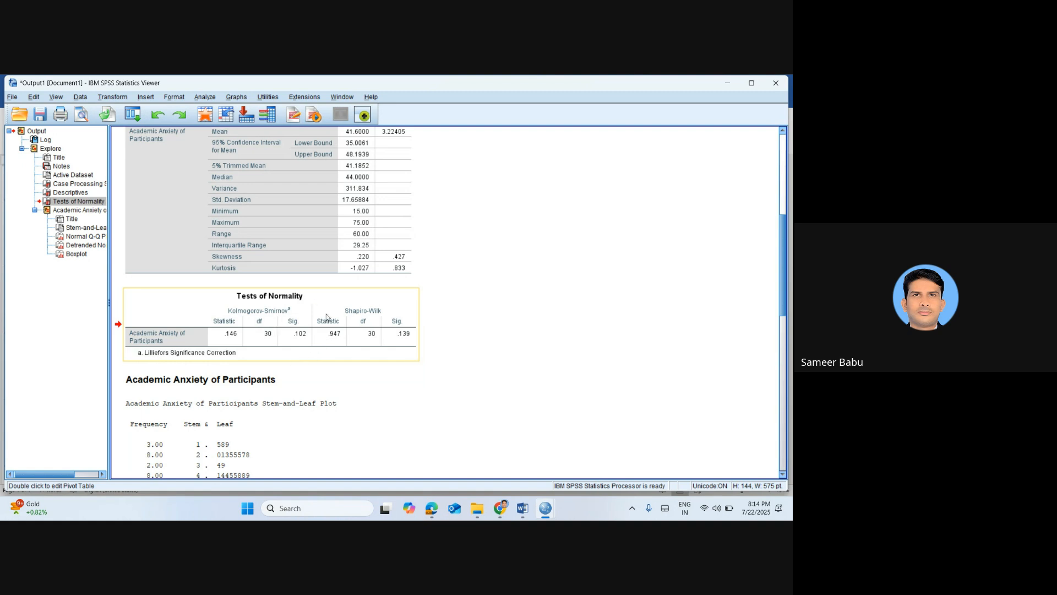
Switch to the Word notes, select the bullet on the non-significant p-value (> 0.05), and return to the SPSS output
{"action": "key", "text": "alt+Tab"}
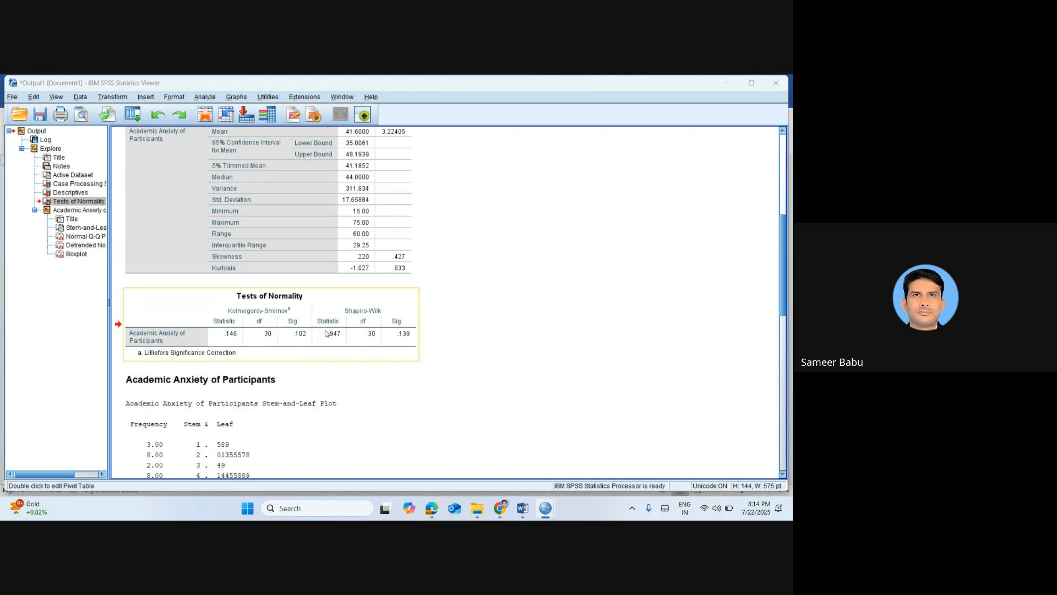
{"action": "key", "text": "alt+Tab"}
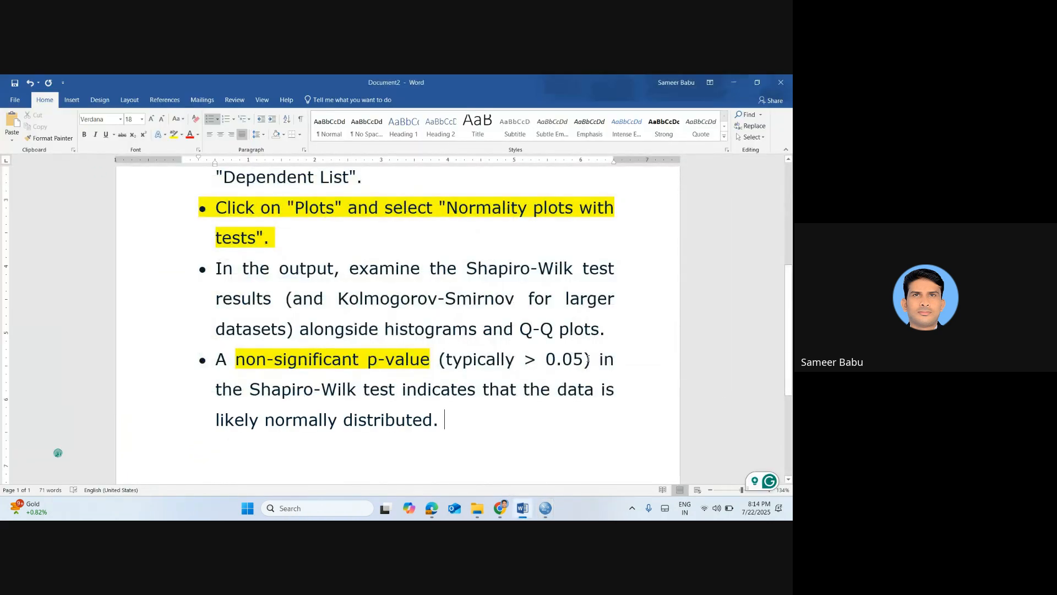
{"action": "left_click", "coordinate": [588, 359], "text": "shift"}
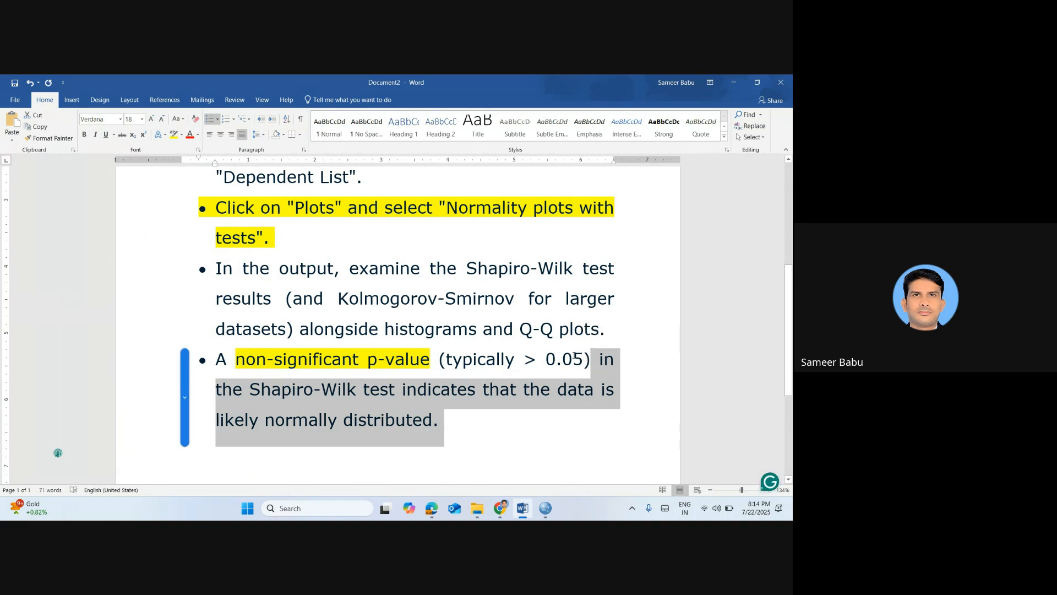
{"action": "double_click", "coordinate": [575, 356]}
{"action": "triple_click", "coordinate": [574, 356]}
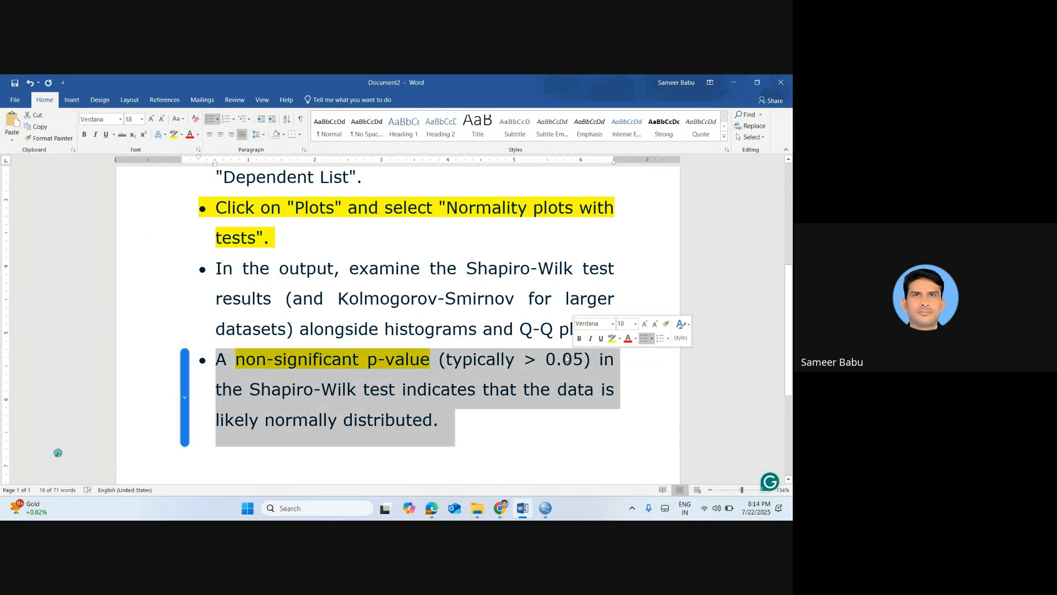
{"action": "key", "text": "alt+Tab"}
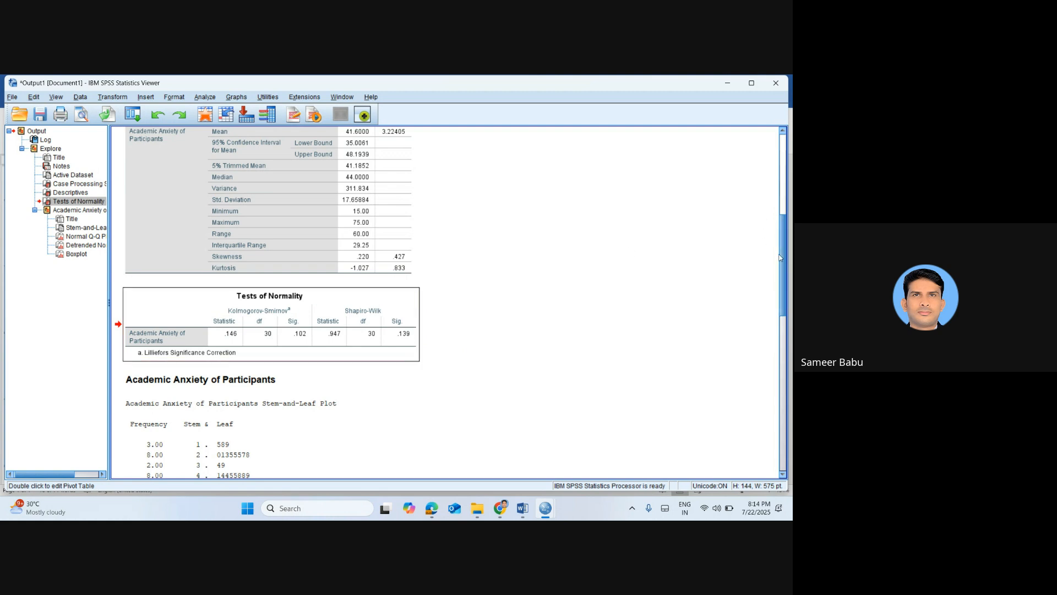
Examine the boxplot, Normal Q-Q plot and Detrended Normal Q-Q plot of Academic Anxiety in the output
{"action": "left_click_drag", "start_coordinate": [779, 258], "coordinate": [790, 414]}
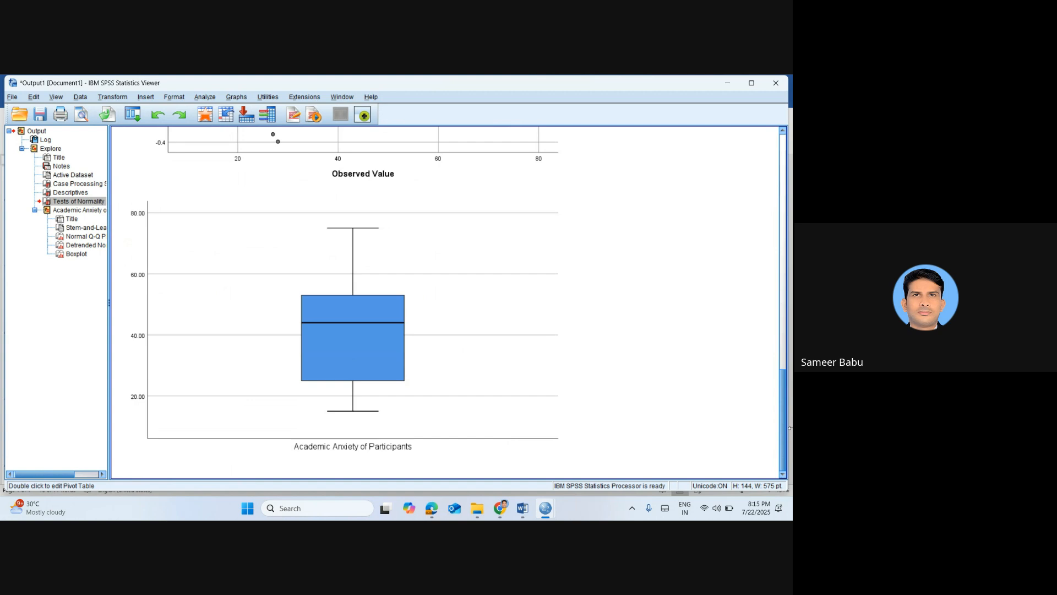
{"action": "scroll", "coordinate": [757, 402], "scroll_direction": "up", "scroll_amount": 5}
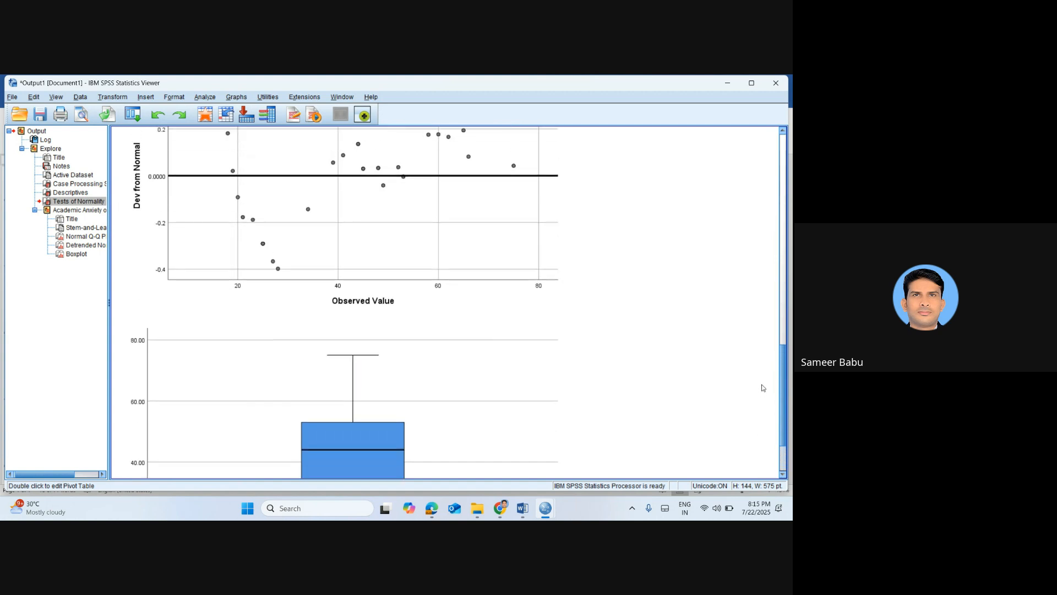
{"action": "scroll", "coordinate": [761, 375], "scroll_direction": "up", "scroll_amount": 7}
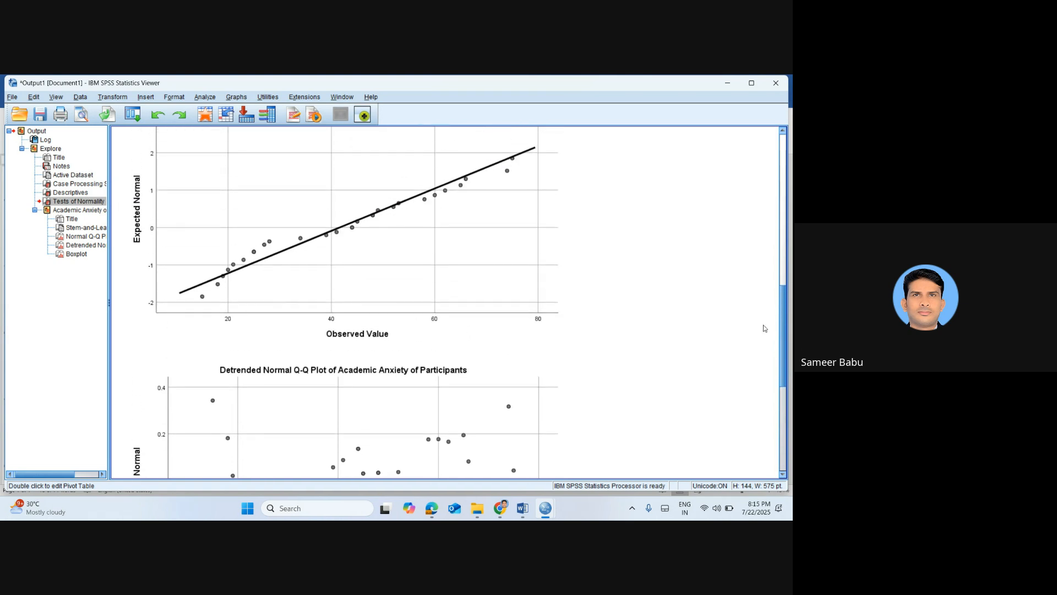
{"action": "scroll", "coordinate": [763, 314], "scroll_direction": "up", "scroll_amount": 6}
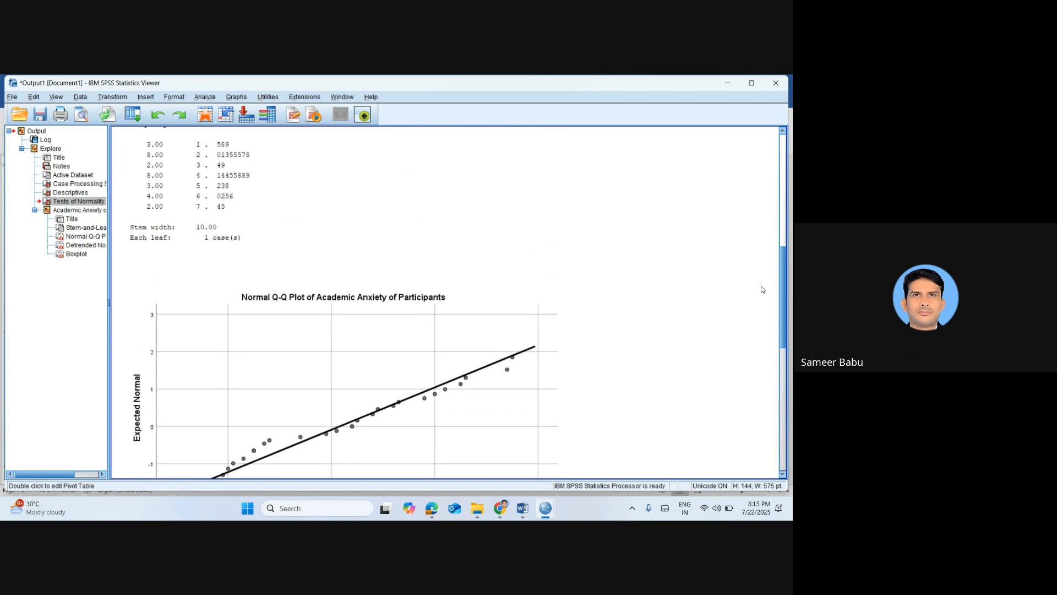
{"action": "scroll", "coordinate": [764, 298], "scroll_direction": "down", "scroll_amount": 3}
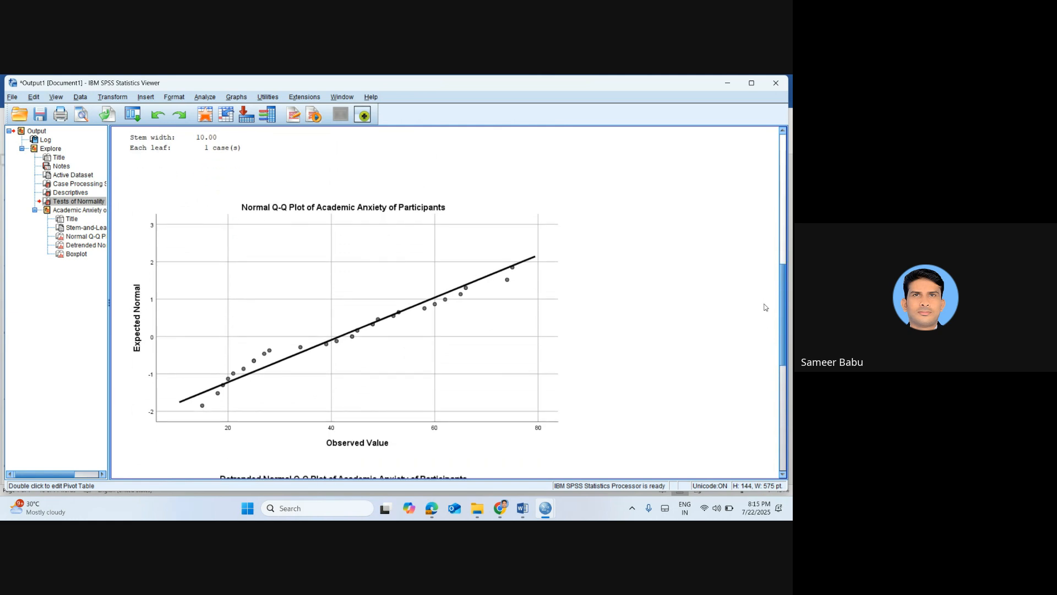
{"action": "scroll", "coordinate": [766, 307], "scroll_direction": "down", "scroll_amount": 5}
{"action": "scroll", "coordinate": [765, 347], "scroll_direction": "down", "scroll_amount": 3}
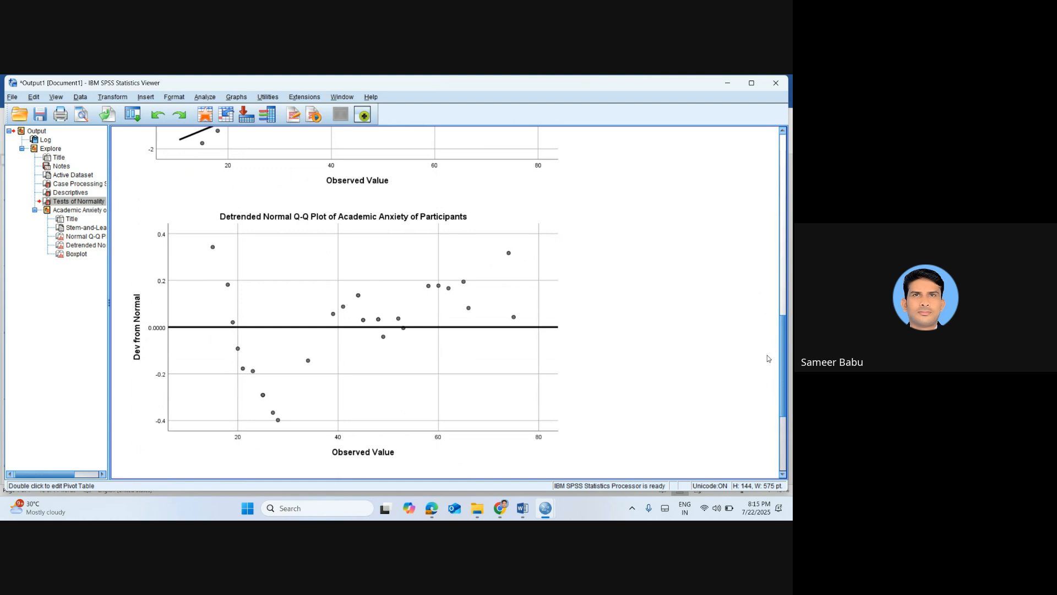
Review the boxplot and Normal Q-Q plot of Academic Anxiety, and return to the Tests of Normality table
{"action": "scroll", "coordinate": [768, 358], "scroll_direction": "down", "scroll_amount": 9}
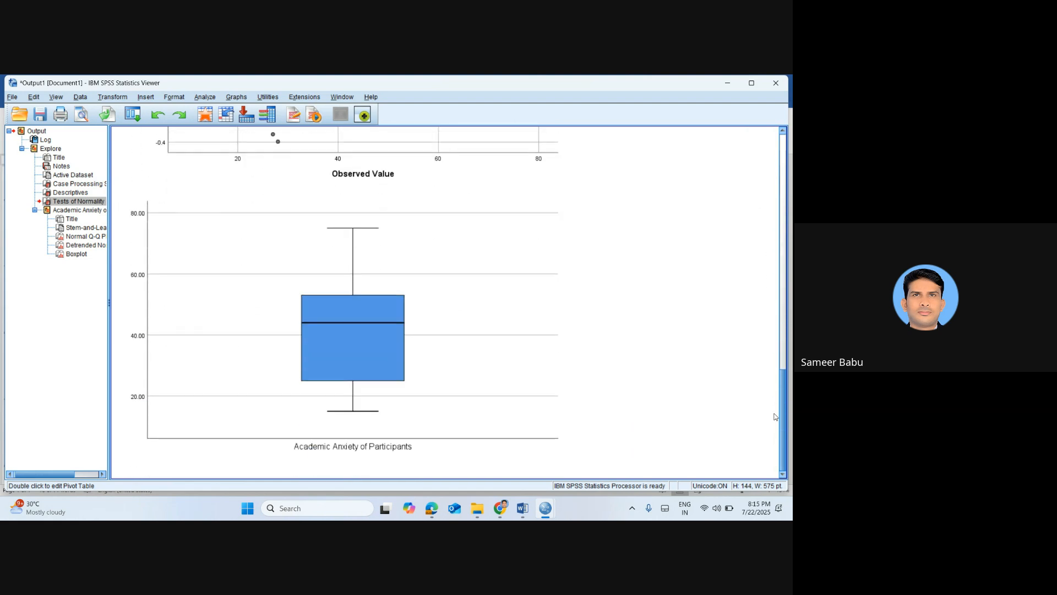
{"action": "scroll", "coordinate": [765, 319], "scroll_direction": "up", "scroll_amount": 15}
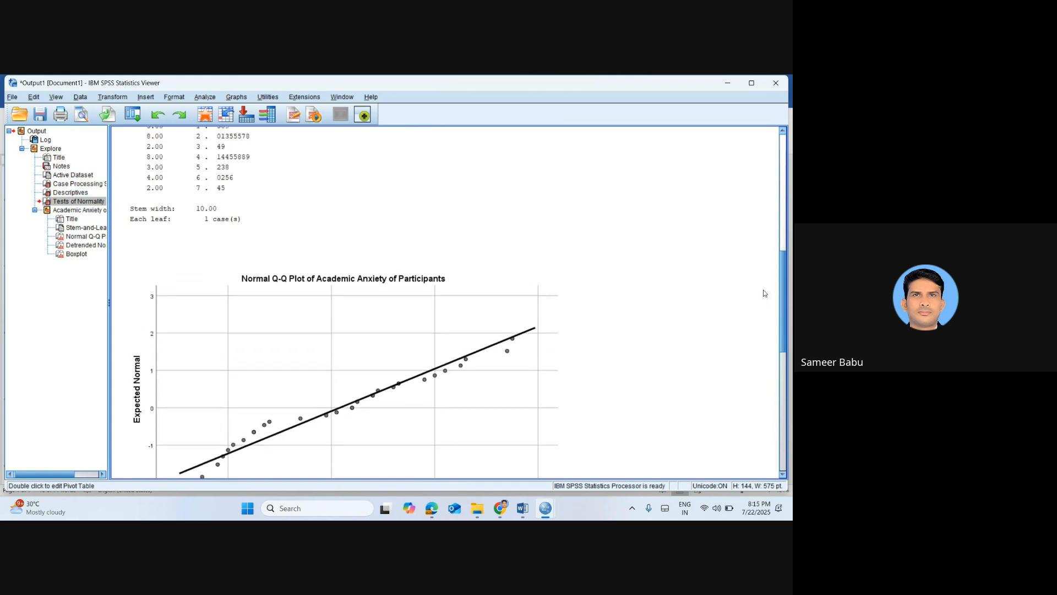
{"action": "scroll", "coordinate": [329, 353], "scroll_direction": "up", "scroll_amount": 11}
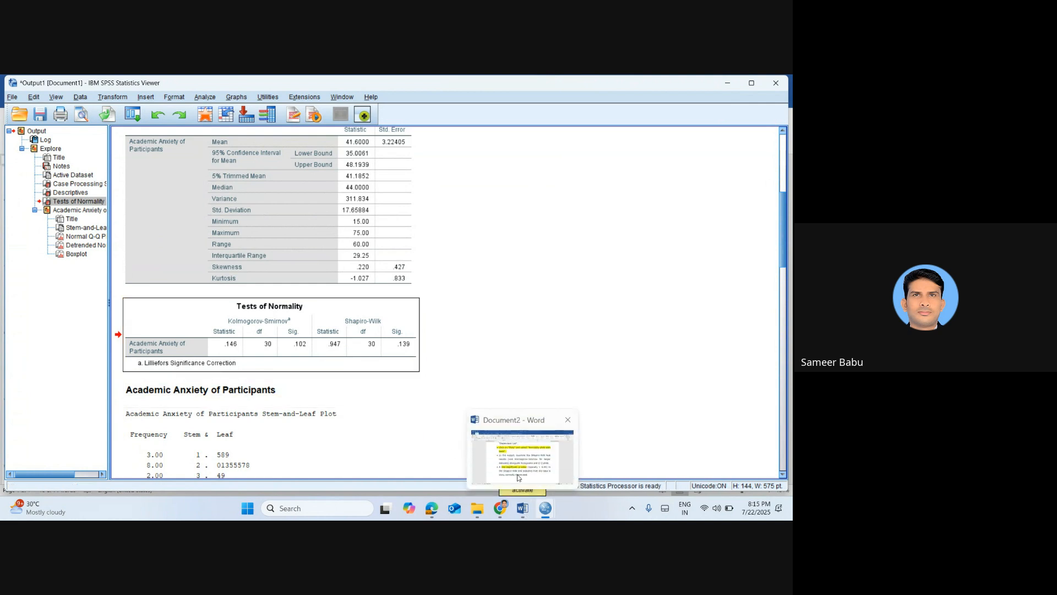
Switch to the Word notes to reread the non-significant p-value criterion, and return to the Academic Anxiety Tests of Normality table in SPSS
{"action": "left_click", "coordinate": [518, 457]}
{"action": "left_click", "coordinate": [446, 431]}
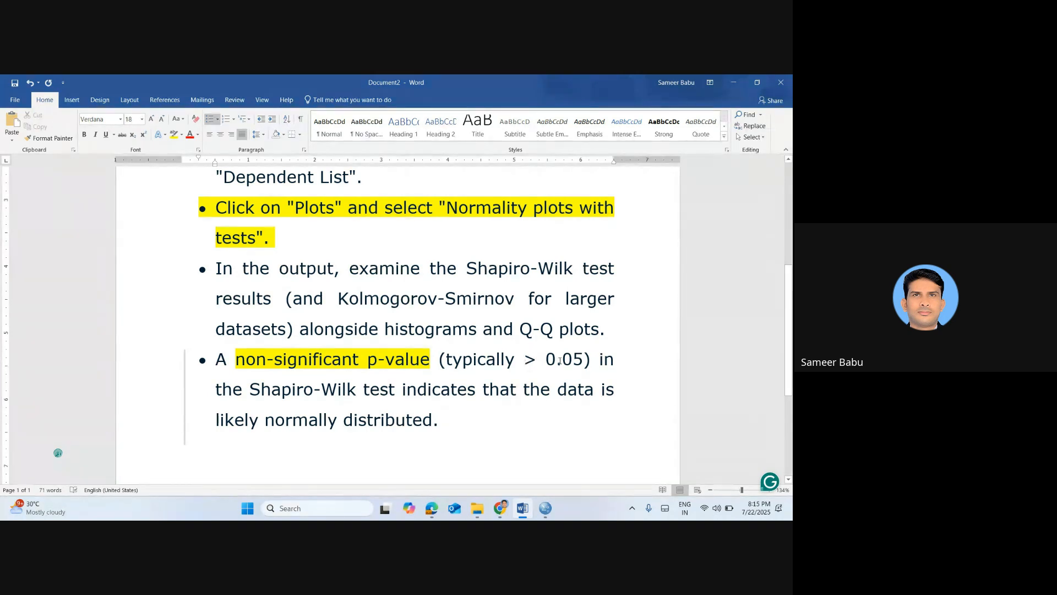
{"action": "key", "text": "alt+Tab"}
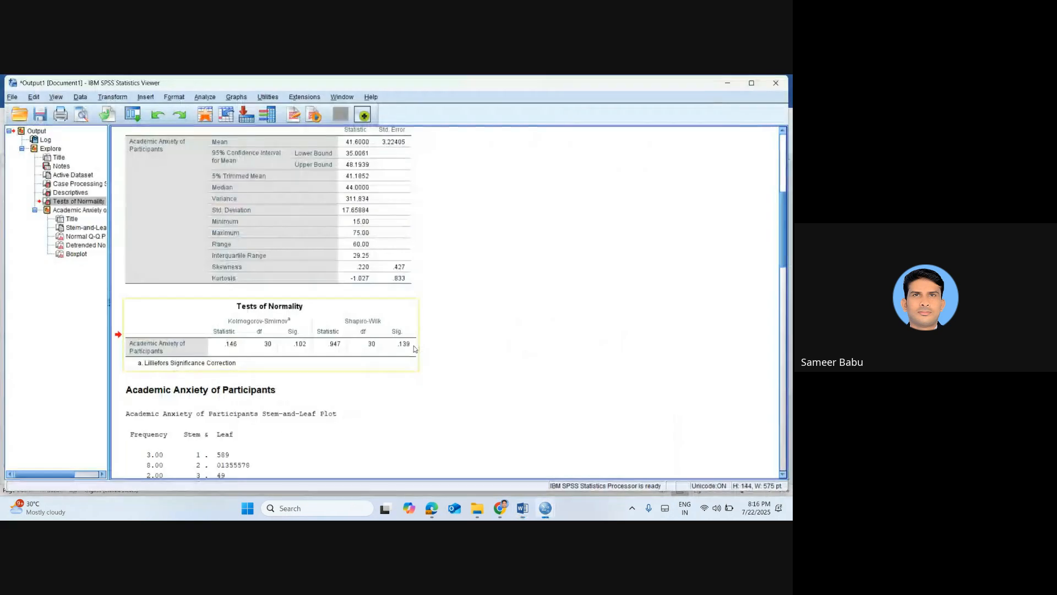
{"action": "left_click", "coordinate": [414, 346]}
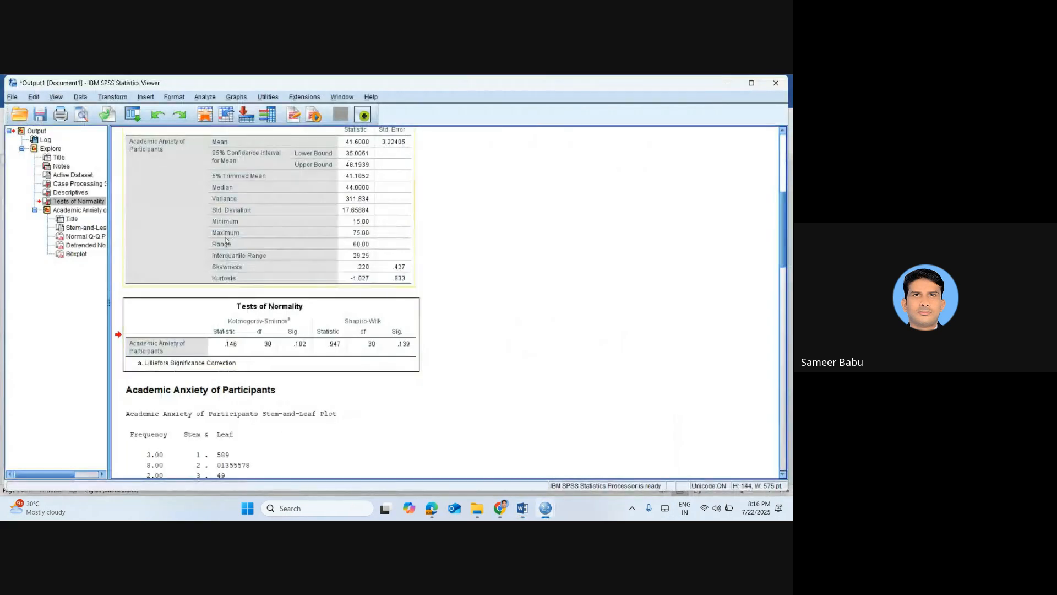
Reopen Explore from the data set and replace Academic Anxiety with Social Adjustment of Participants as the dependent variable
{"action": "left_click", "coordinate": [207, 114]}
{"action": "left_click", "coordinate": [148, 97]}
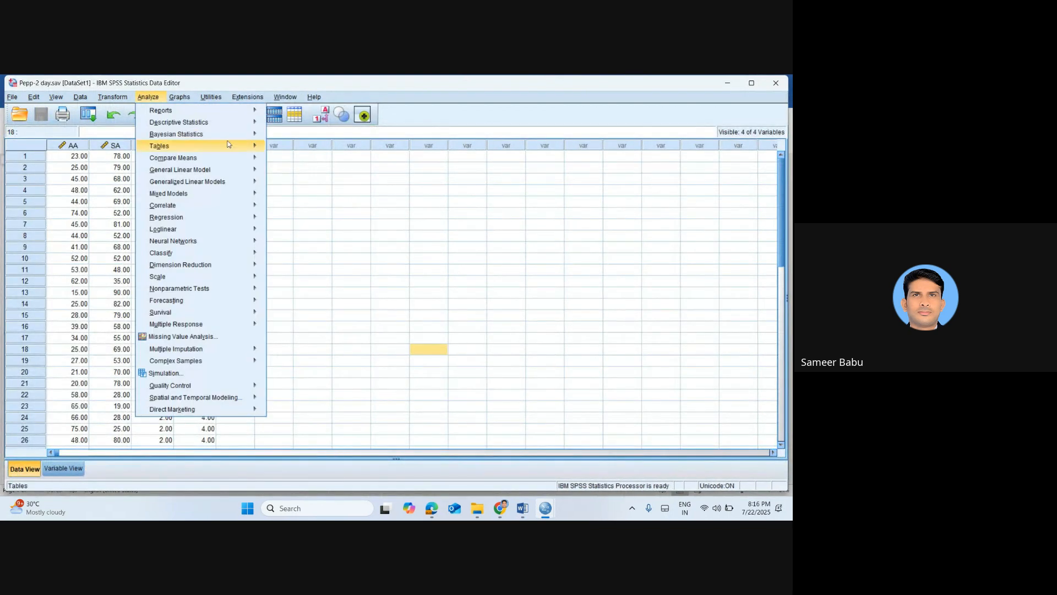
{"action": "mouse_move", "coordinate": [229, 122]}
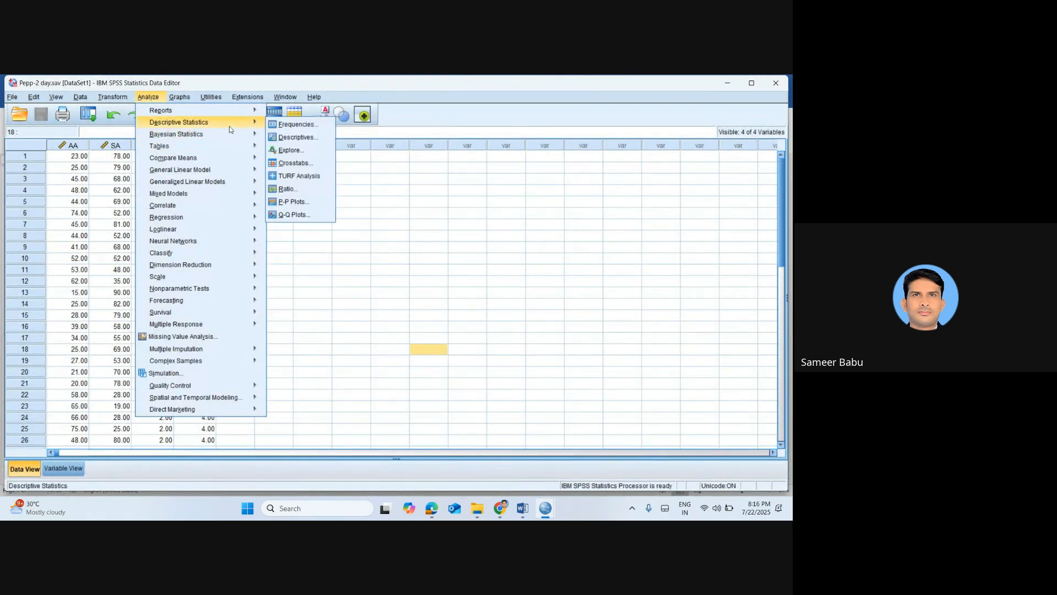
{"action": "left_click", "coordinate": [301, 153]}
{"action": "left_click", "coordinate": [432, 245]}
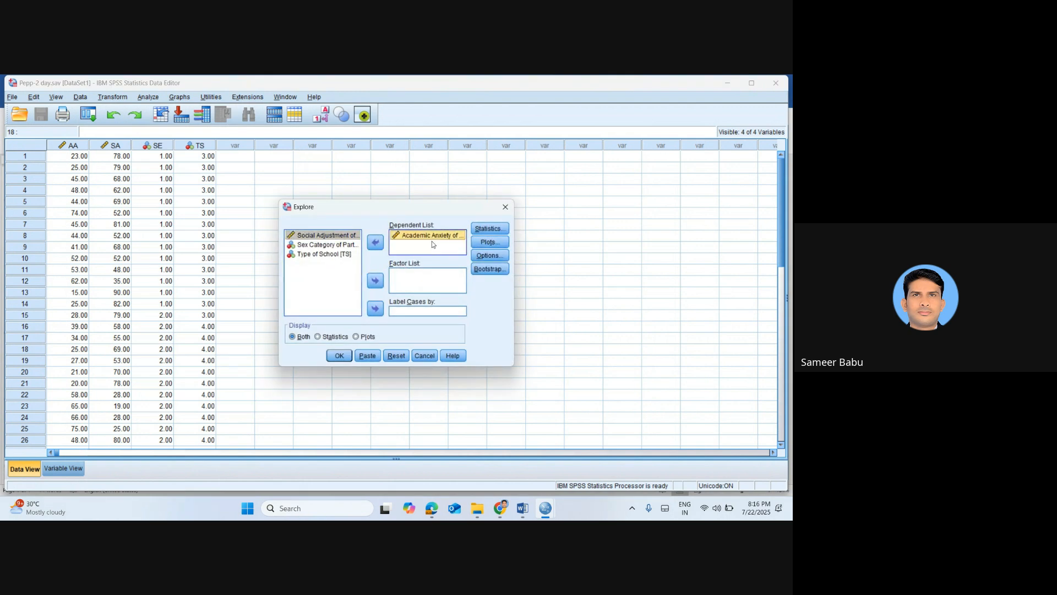
{"action": "left_click", "coordinate": [375, 242]}
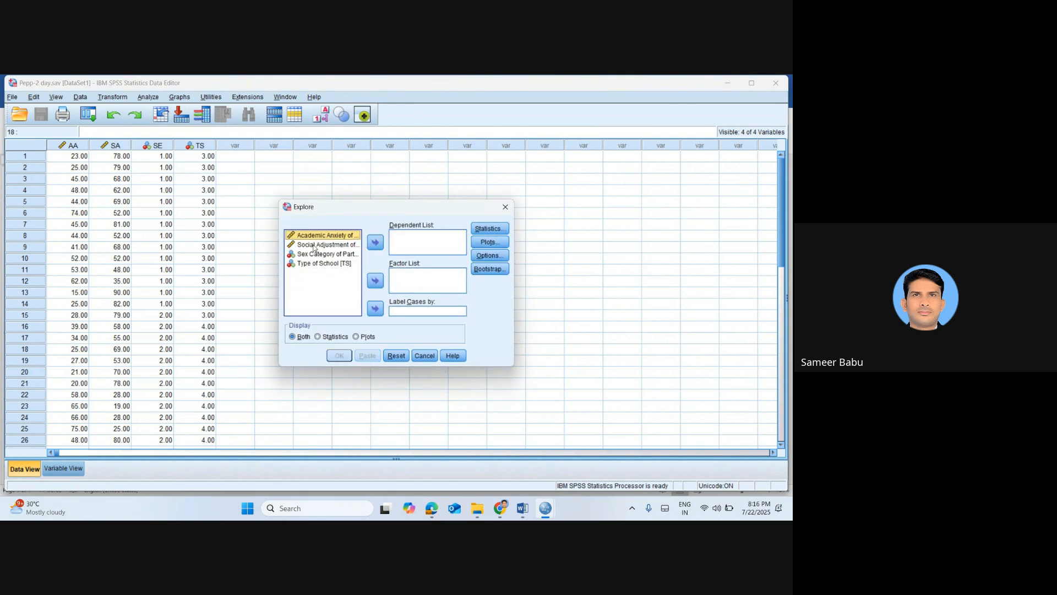
{"action": "left_click", "coordinate": [313, 248]}
{"action": "left_click", "coordinate": [373, 247]}
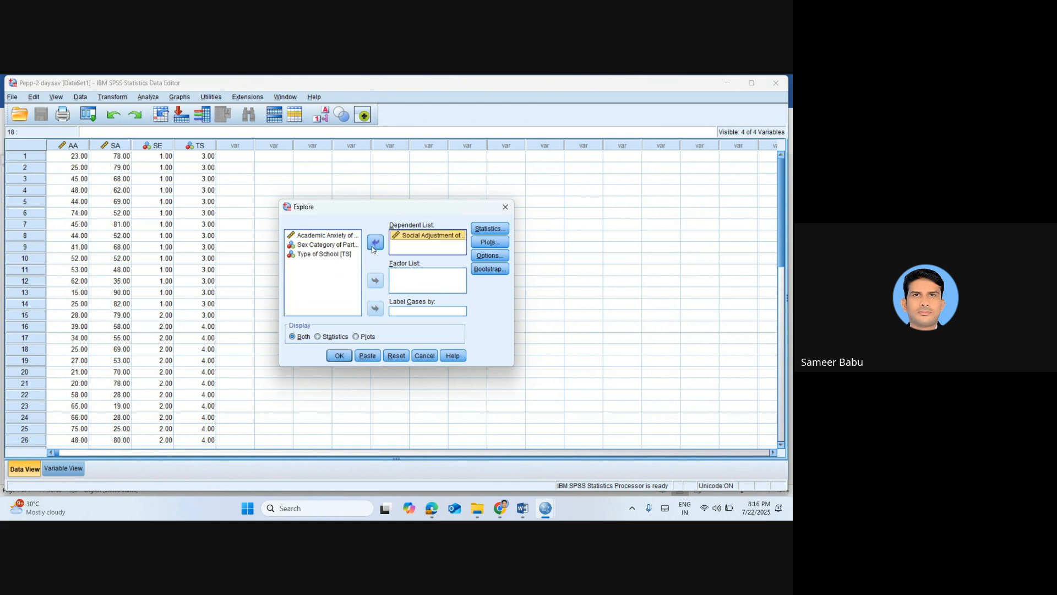
Run Explore on Social Adjustment with normality plots with tests enabled, and examine its Descriptives and Tests of Normality tables
{"action": "left_click", "coordinate": [487, 242]}
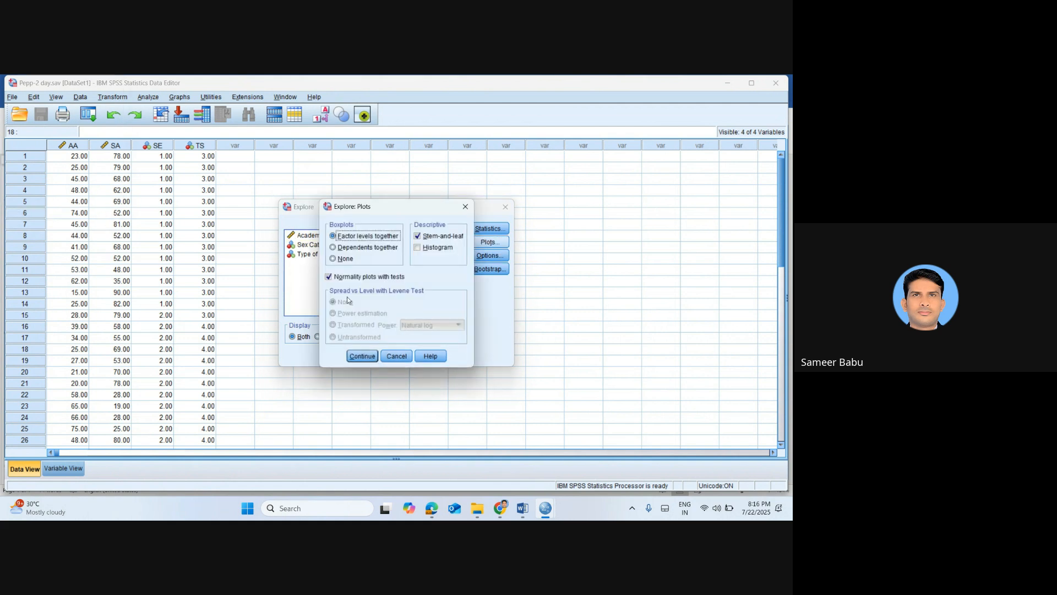
{"action": "left_click", "coordinate": [360, 357]}
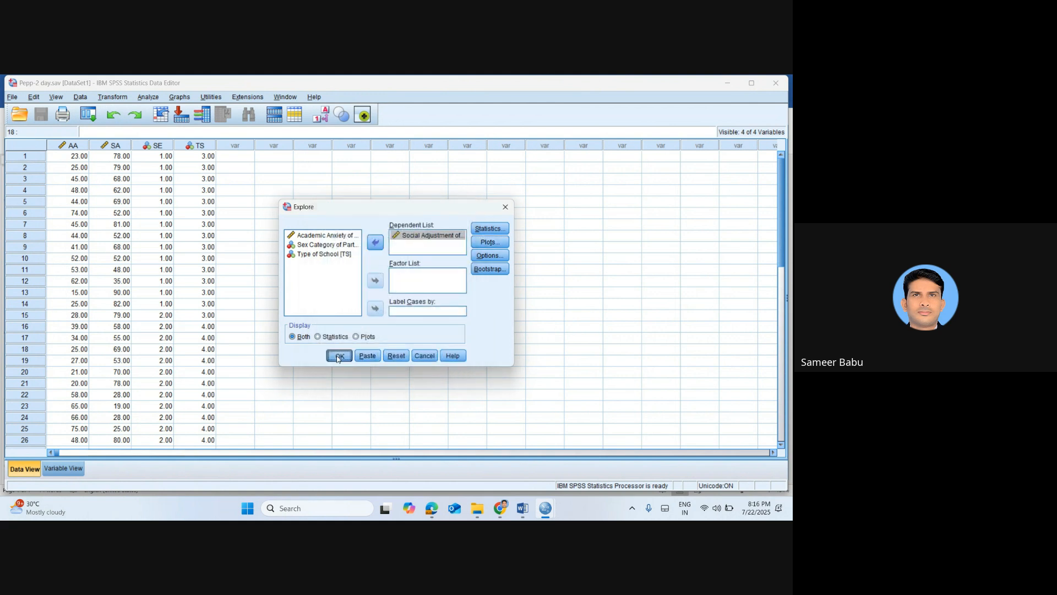
{"action": "left_click", "coordinate": [338, 357]}
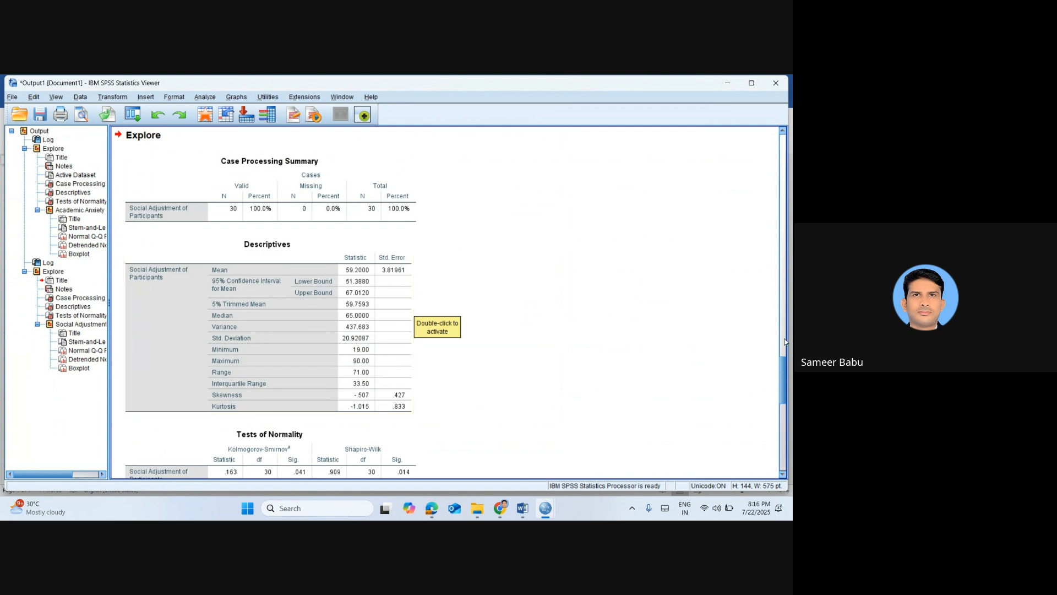
{"action": "left_click_drag", "start_coordinate": [785, 388], "coordinate": [785, 415]}
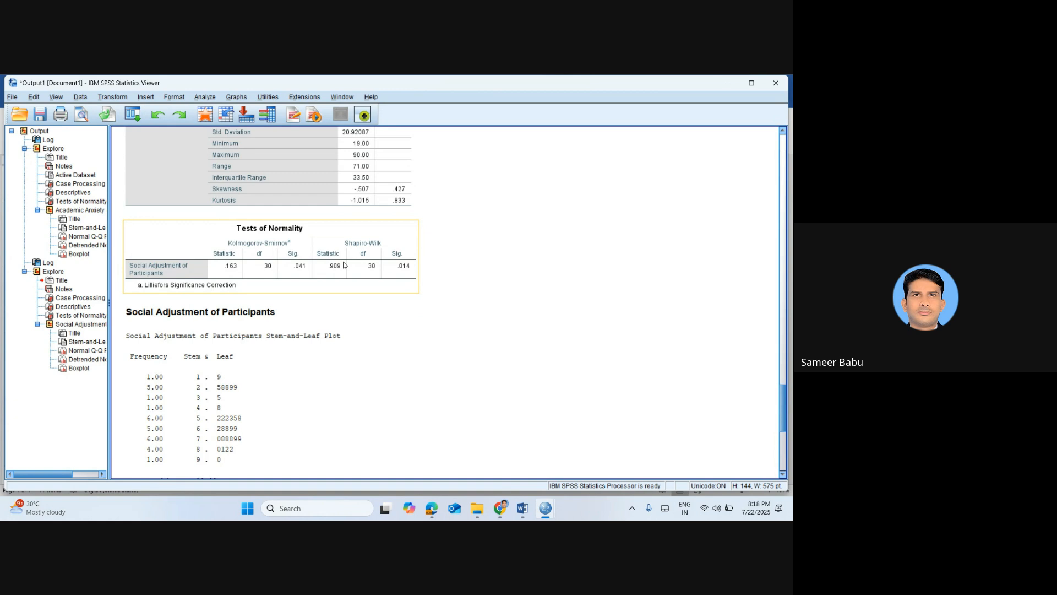
Switch to the Word notes and insert a full-width horizontal divider made from equals signs below the last bullet
{"action": "left_click", "coordinate": [203, 117]}
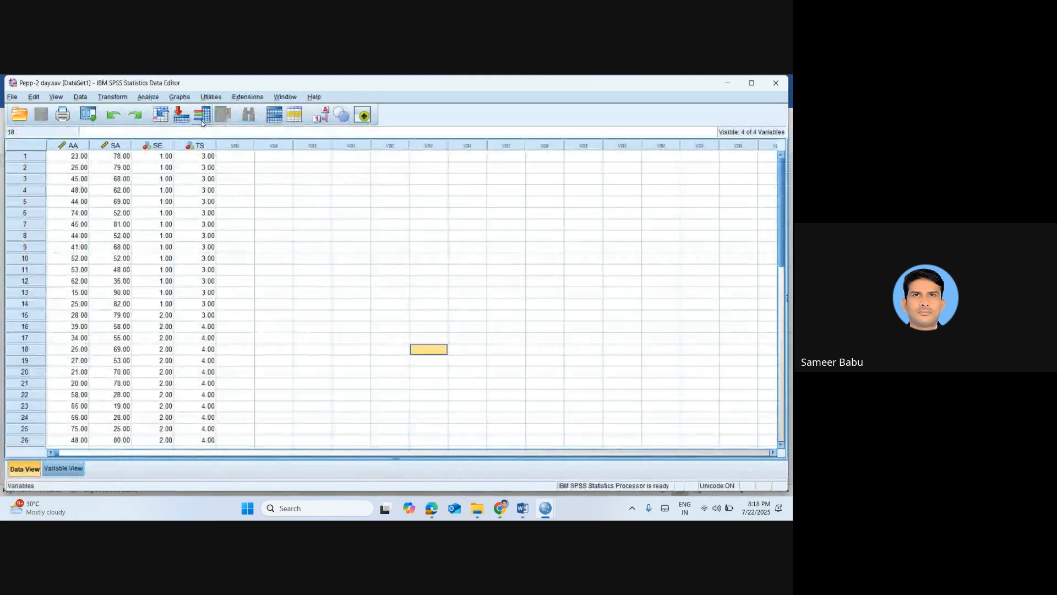
{"action": "key", "text": "alt+Tab"}
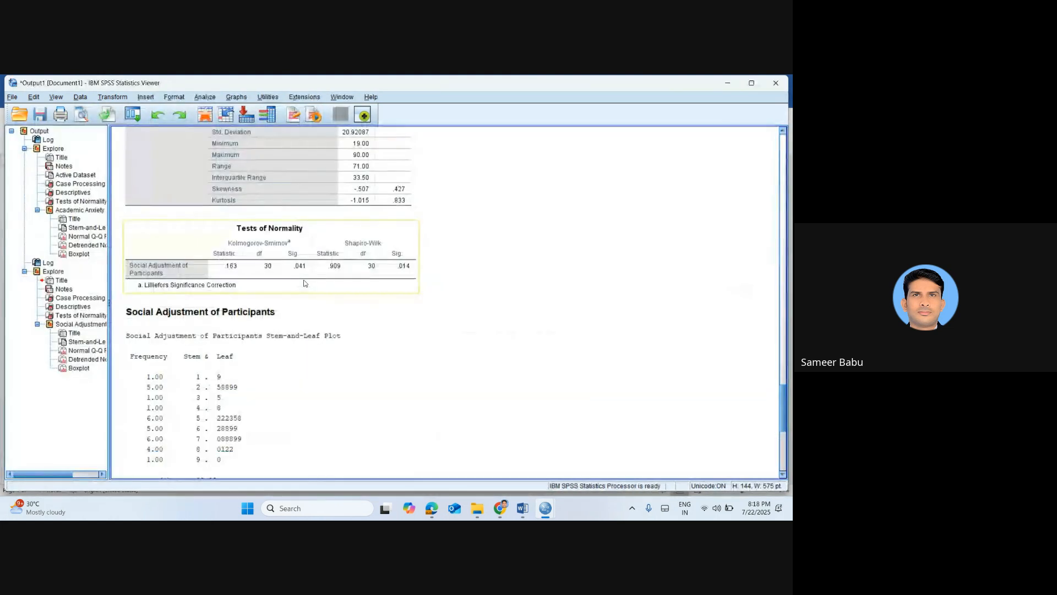
{"action": "key", "text": "alt+Tab"}
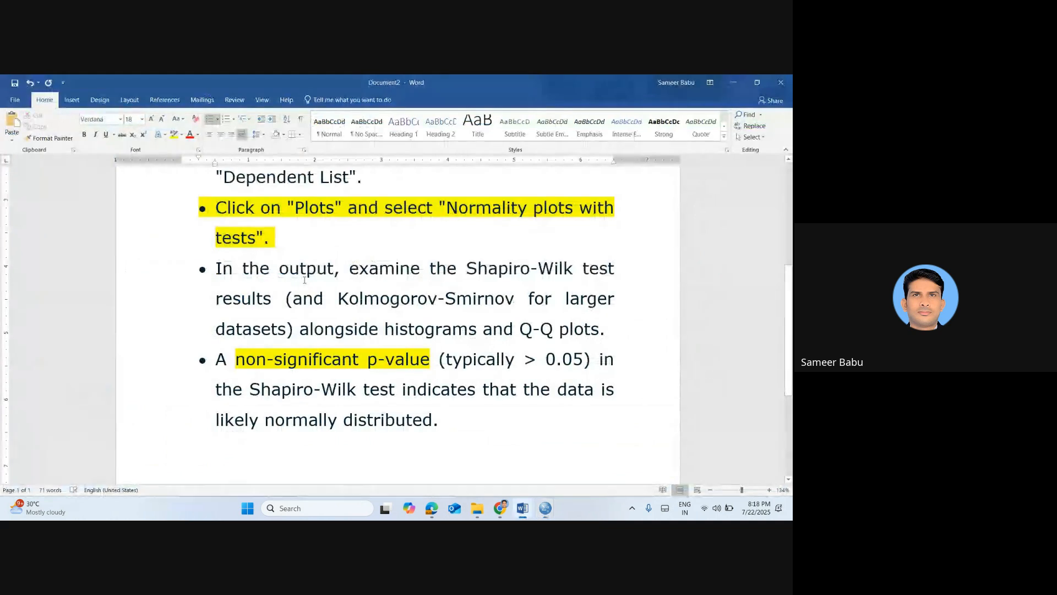
{"action": "left_click", "coordinate": [447, 420]}
{"action": "key", "text": "Return"}
{"action": "key", "text": "Return"}
{"action": "type", "text": "="}
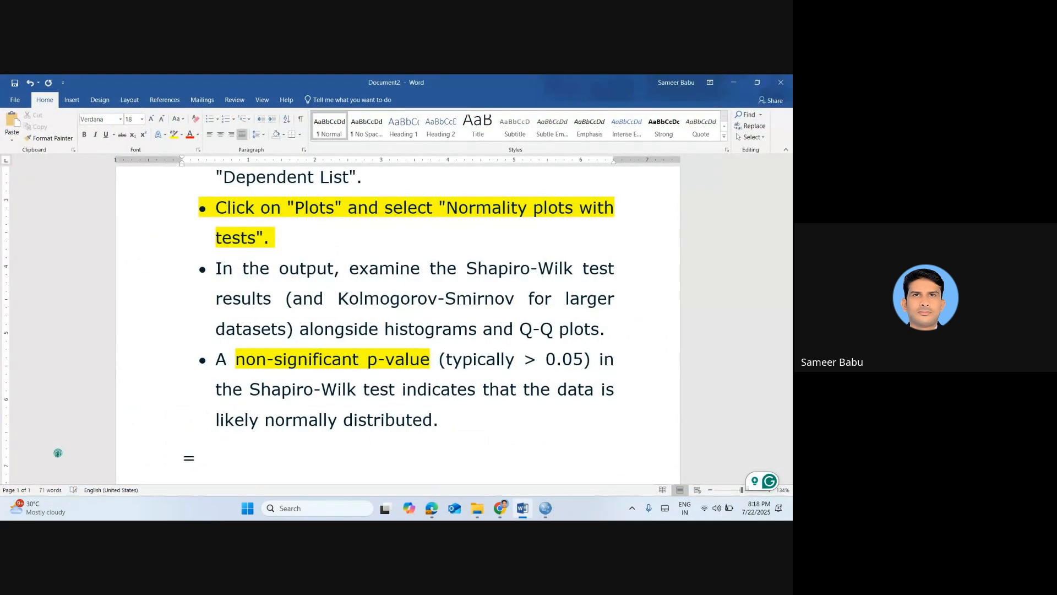
{"action": "type", "text": "==========="}
{"action": "key", "text": "Return"}
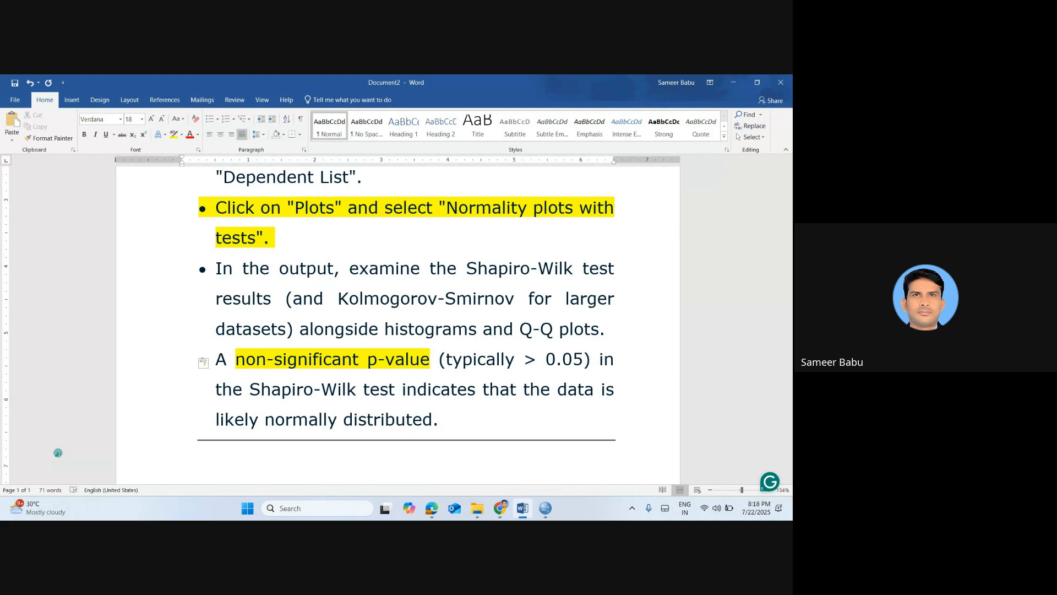
Return to the SPSS data set and inspect the details of the SA variable
{"action": "key", "text": "alt+Tab"}
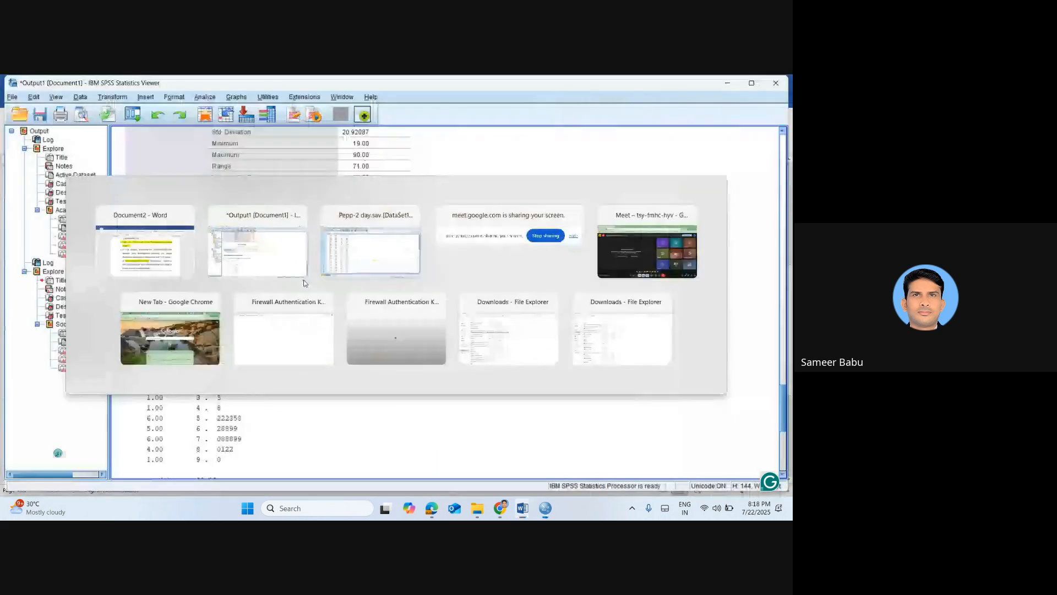
{"action": "left_click", "coordinate": [205, 114]}
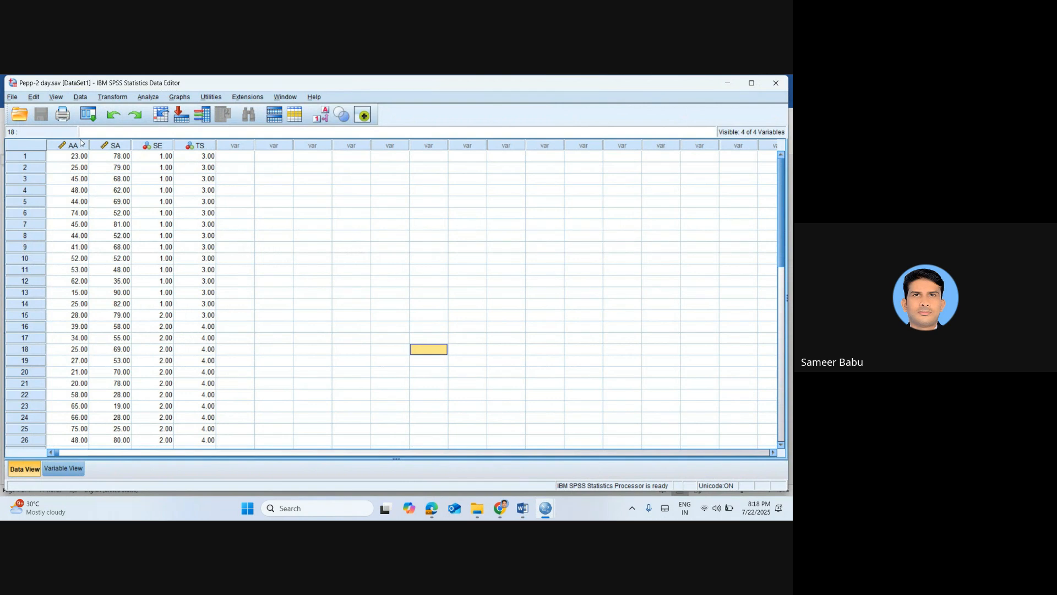
{"action": "mouse_move", "coordinate": [109, 147]}
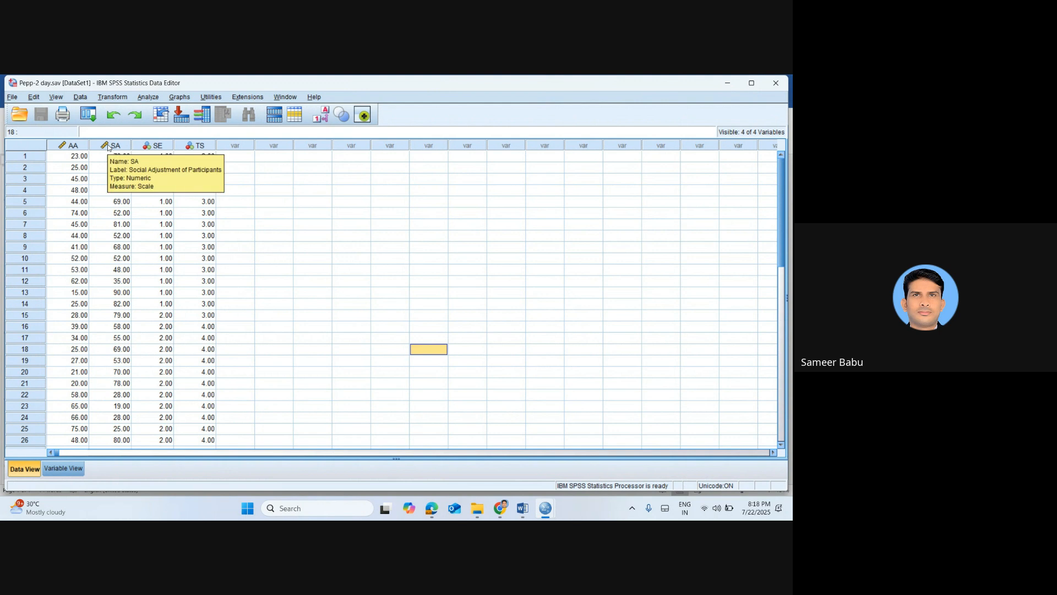
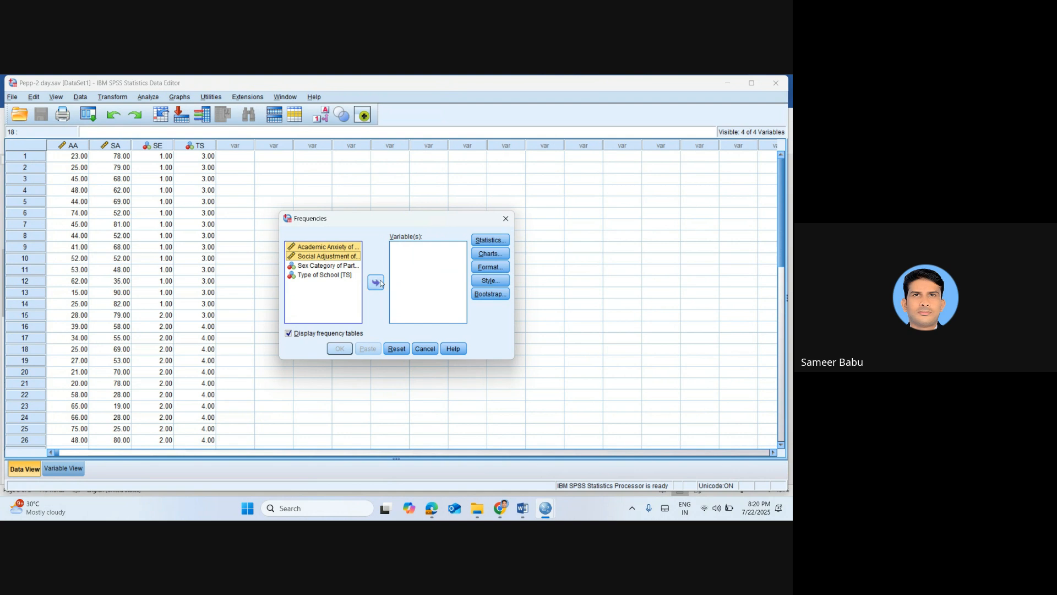
Add Academic Anxiety and Social Adjustment to the Frequencies analysis and request mean, standard deviation, variance, skewness and kurtosis
{"action": "left_click", "coordinate": [375, 282]}
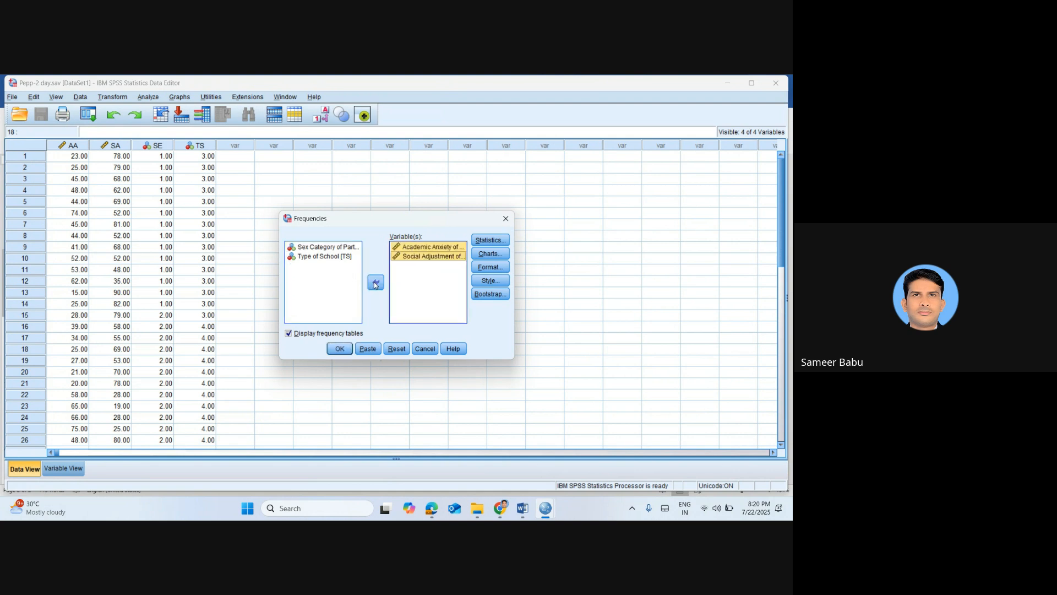
{"action": "left_click", "coordinate": [490, 240]}
{"action": "left_click", "coordinate": [427, 220]}
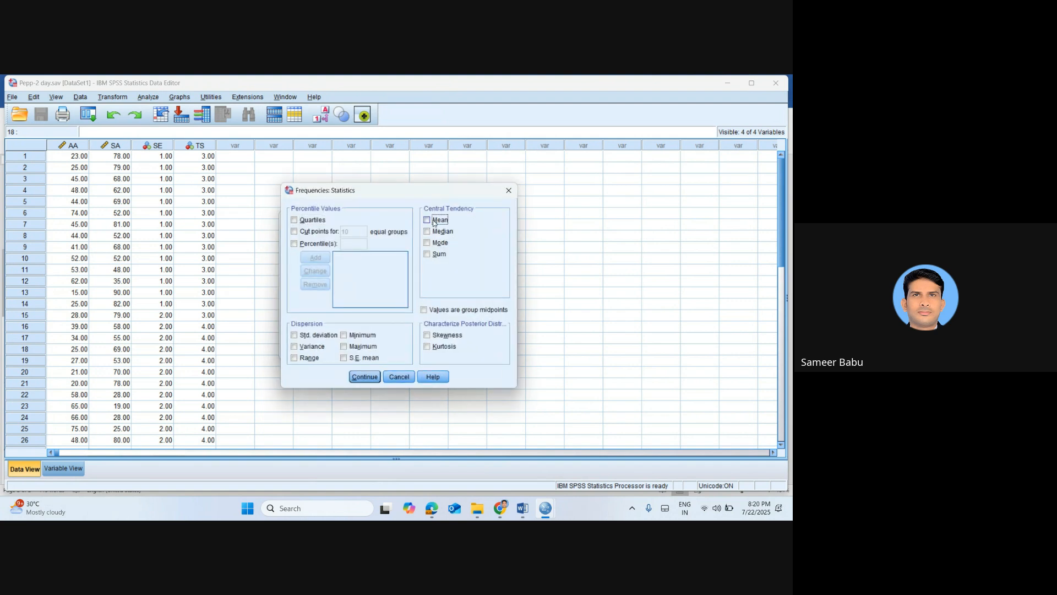
{"action": "left_click", "coordinate": [319, 337]}
{"action": "left_click", "coordinate": [317, 346]}
{"action": "left_click", "coordinate": [450, 337]}
{"action": "left_click", "coordinate": [436, 349]}
{"action": "left_click", "coordinate": [362, 378]}
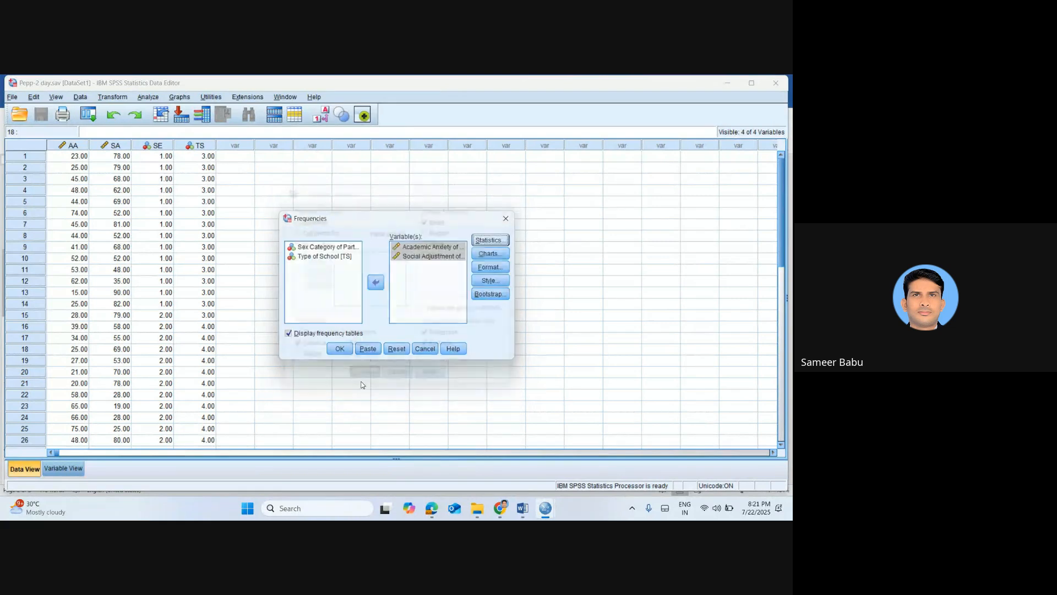
Request histograms with a normal curve for both variables and run the Frequencies analysis
{"action": "left_click", "coordinate": [488, 254]}
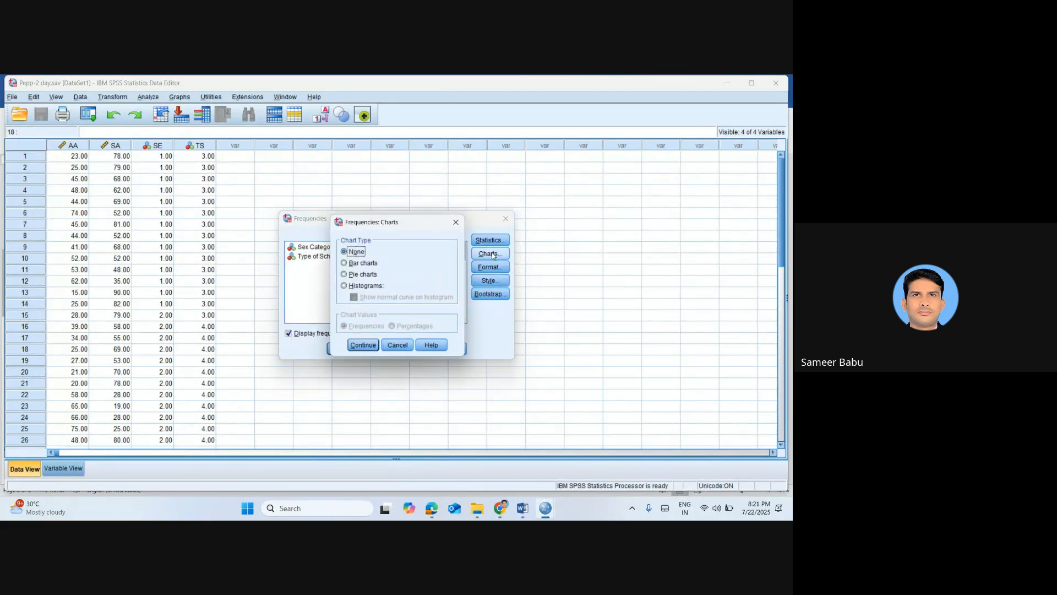
{"action": "left_click", "coordinate": [359, 287]}
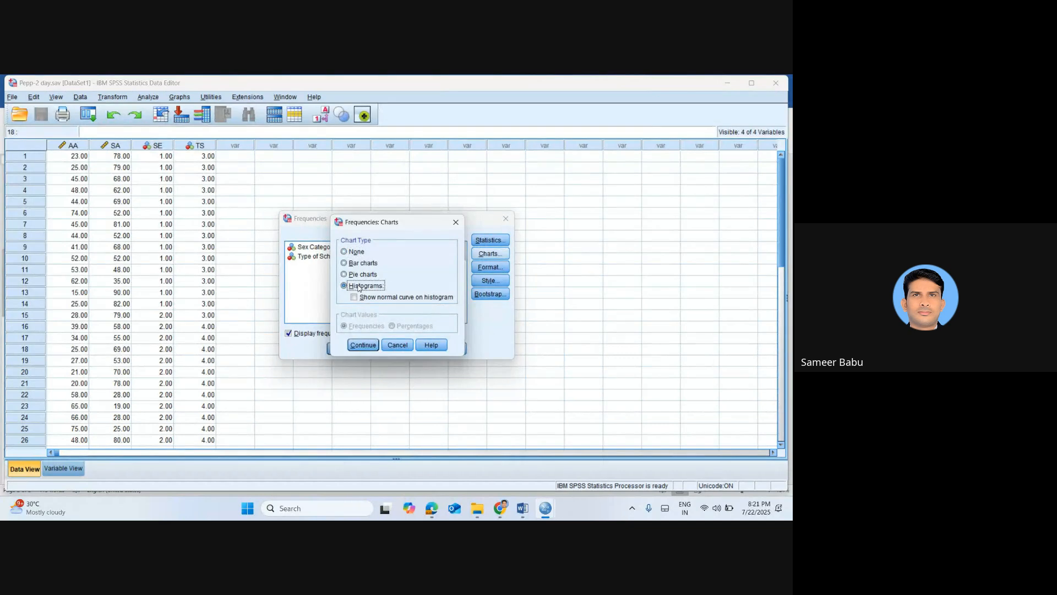
{"action": "left_click", "coordinate": [354, 298]}
{"action": "left_click", "coordinate": [354, 297]}
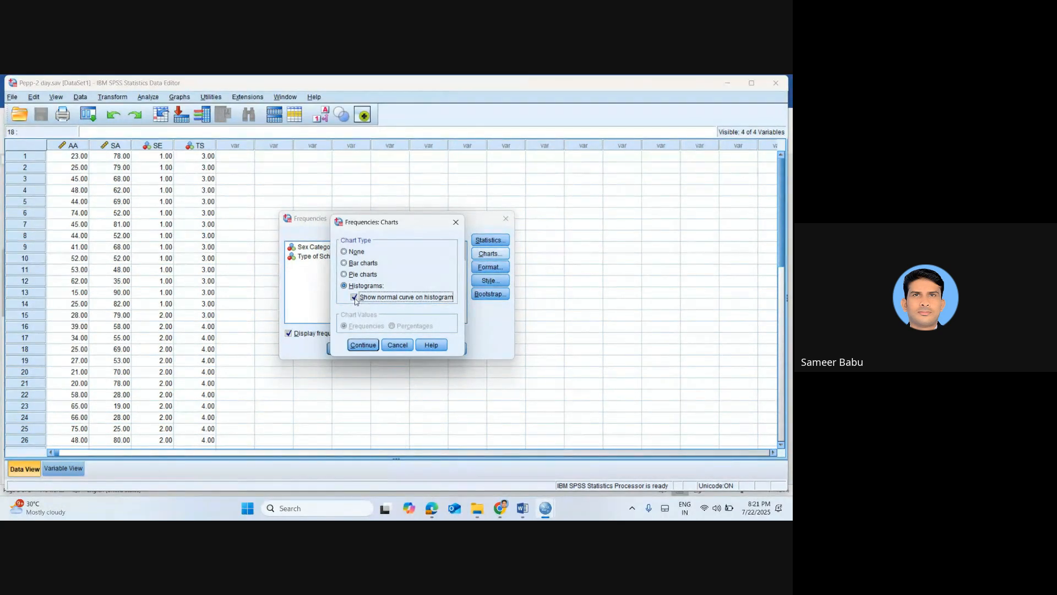
{"action": "left_click", "coordinate": [364, 346]}
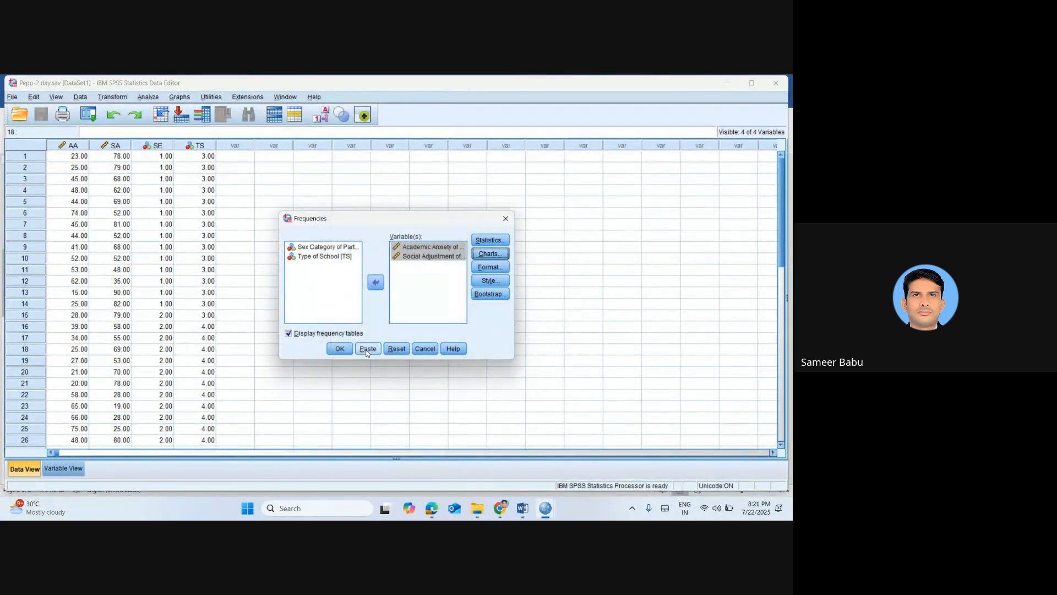
{"action": "left_click", "coordinate": [340, 349]}
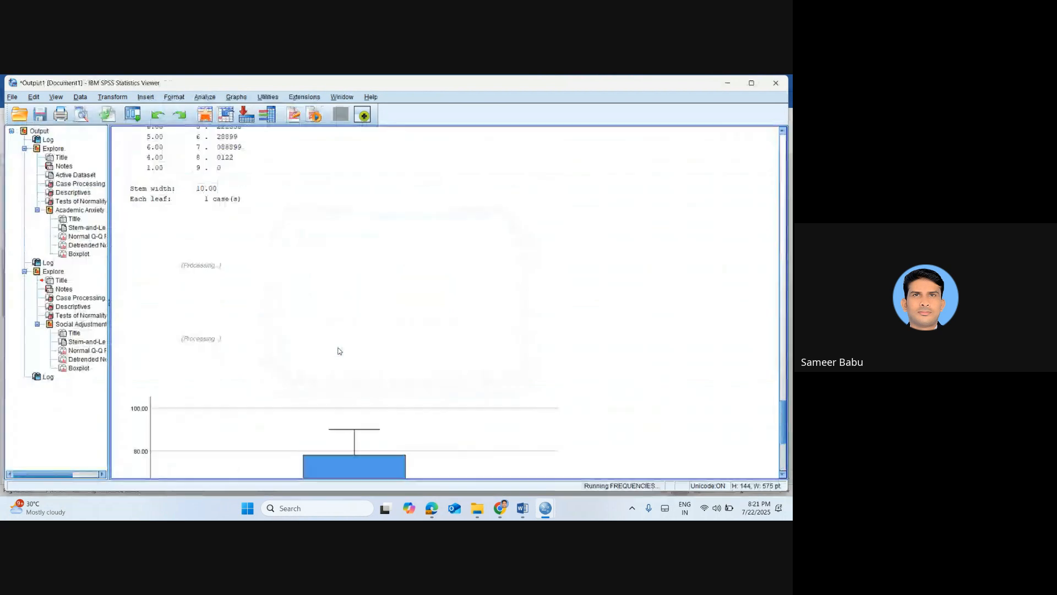
Copy the Frequencies Statistics table from the output and paste it into the Word notes below "Histogram with Normal"
{"action": "left_click", "coordinate": [299, 278]}
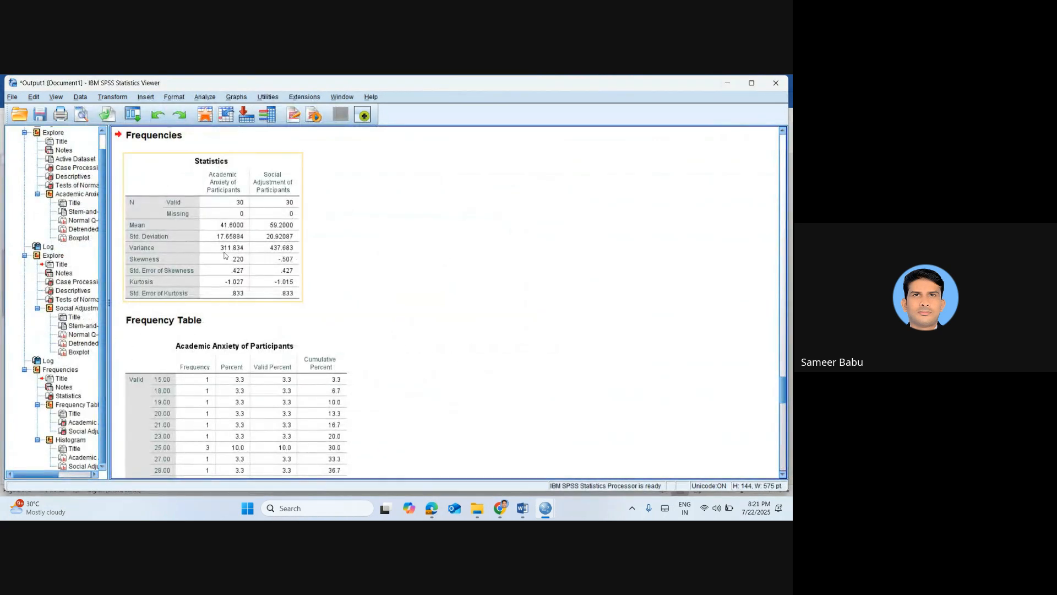
{"action": "double_click", "coordinate": [223, 253]}
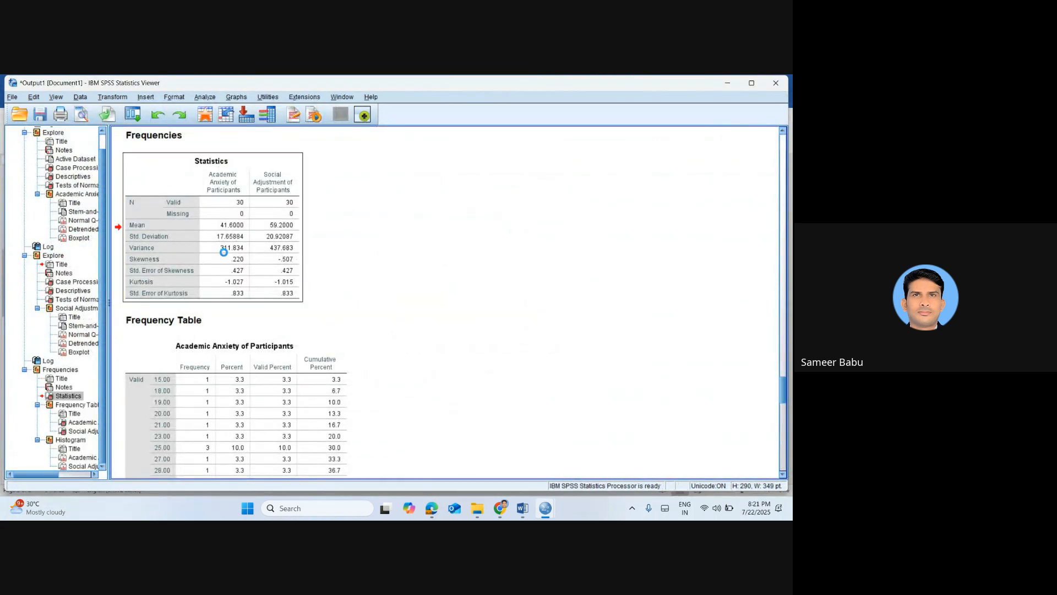
{"action": "key", "text": "alt+Tab"}
{"action": "key", "text": "Tab"}
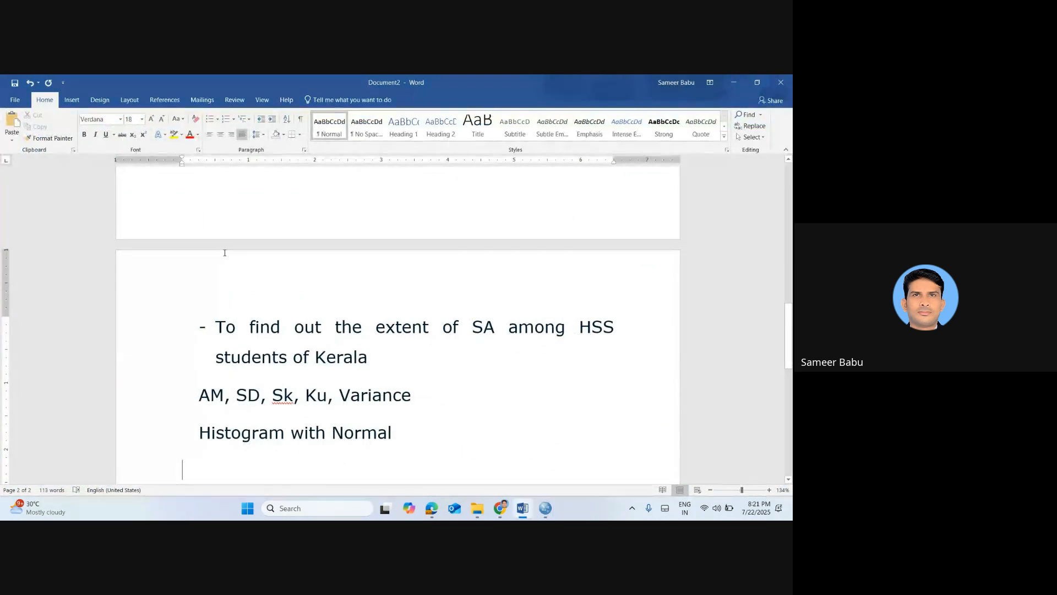
{"action": "key", "text": "ctrl+v"}
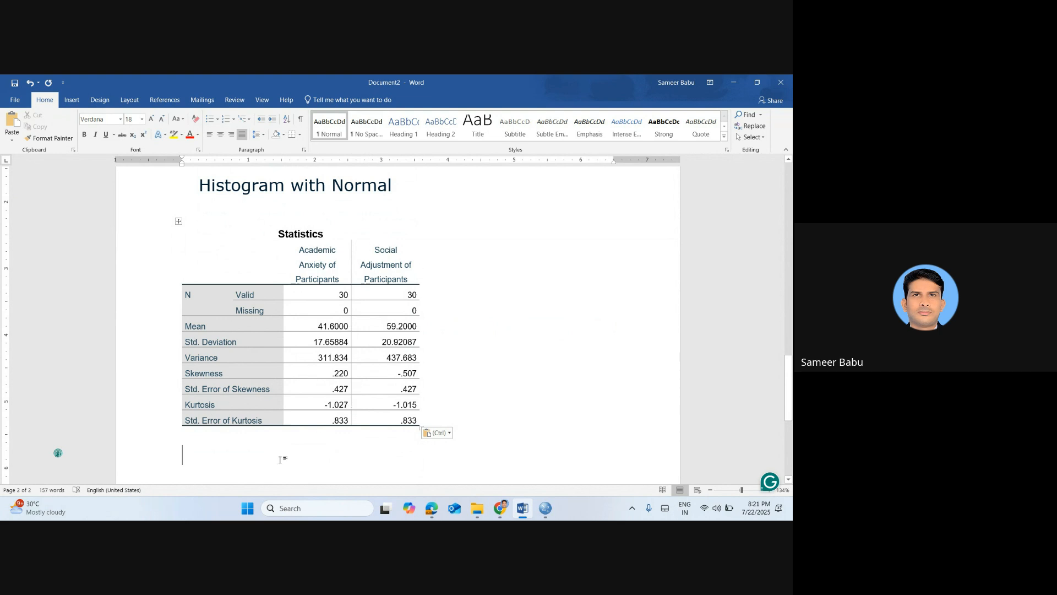
Copy the Academic Anxiety of Participants histogram from the SPSS output into the Word notes below the Statistics table
{"action": "scroll", "coordinate": [280, 460], "scroll_direction": "down", "scroll_amount": 1}
{"action": "key", "text": "alt+Tab"}
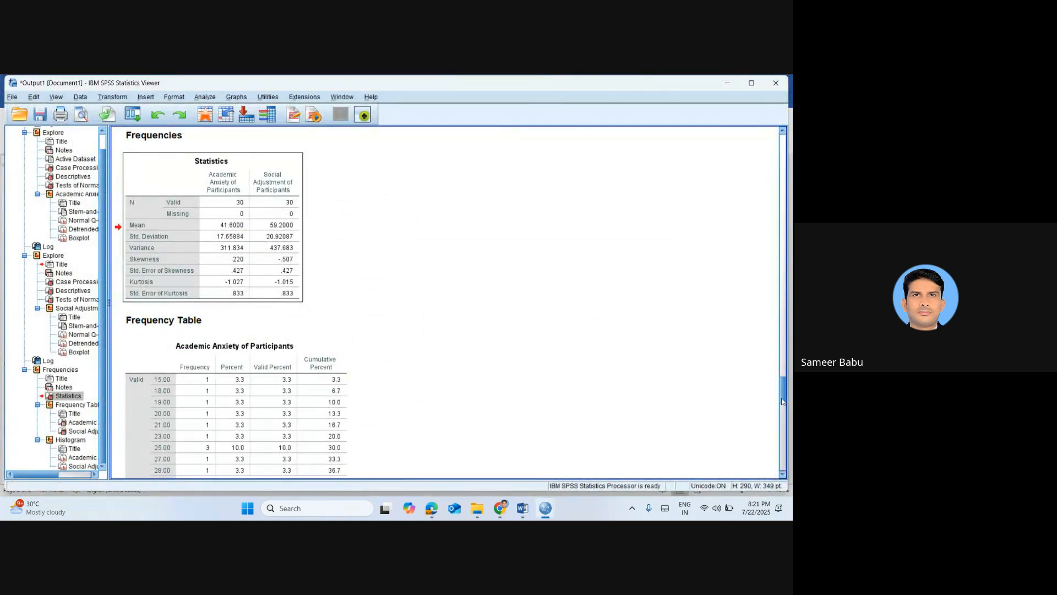
{"action": "scroll", "coordinate": [782, 401], "scroll_direction": "down", "scroll_amount": 8}
{"action": "key", "text": "alt+Tab"}
{"action": "scroll", "coordinate": [793, 444], "scroll_direction": "down", "scroll_amount": 5}
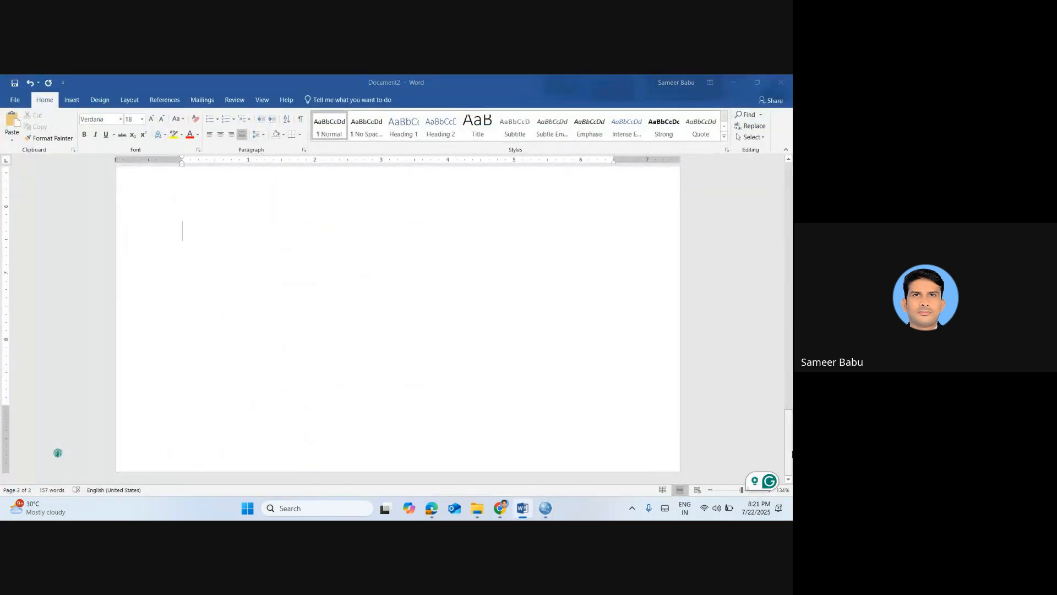
{"action": "key", "text": "alt+Tab"}
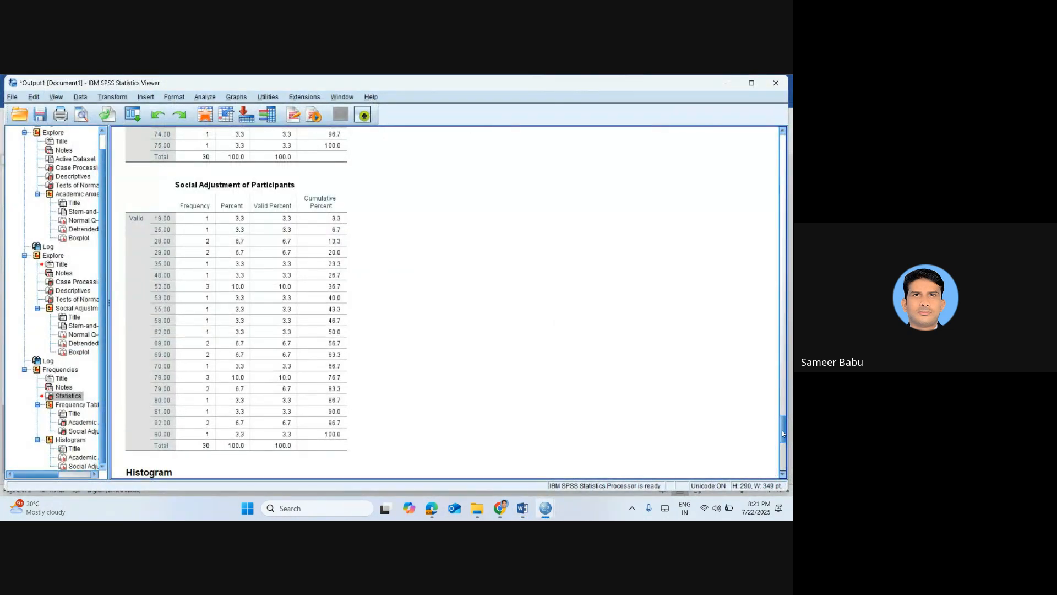
{"action": "left_click_drag", "start_coordinate": [782, 431], "coordinate": [784, 443]}
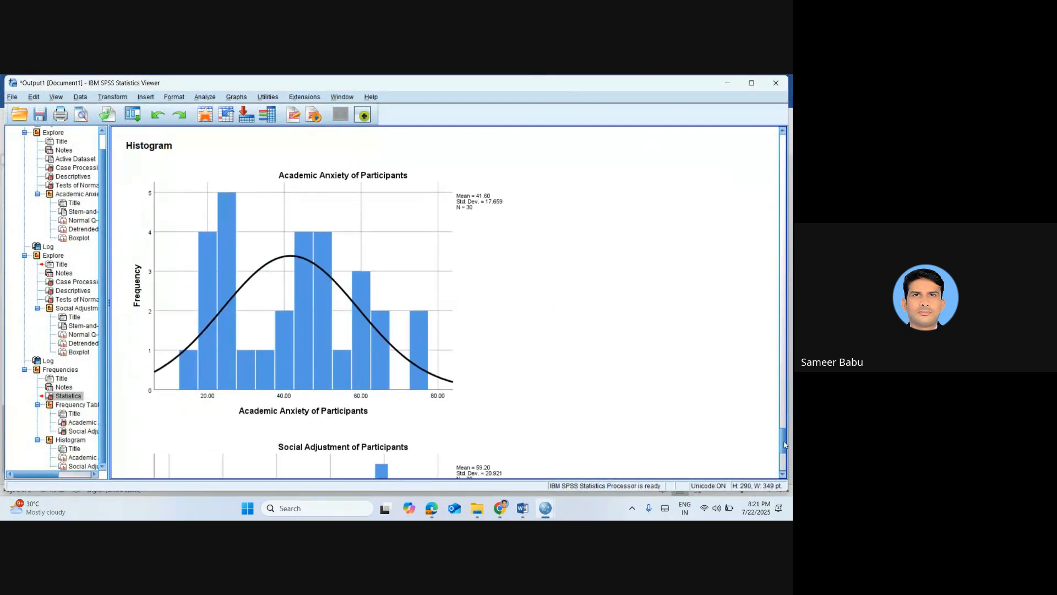
{"action": "left_click", "coordinate": [334, 275]}
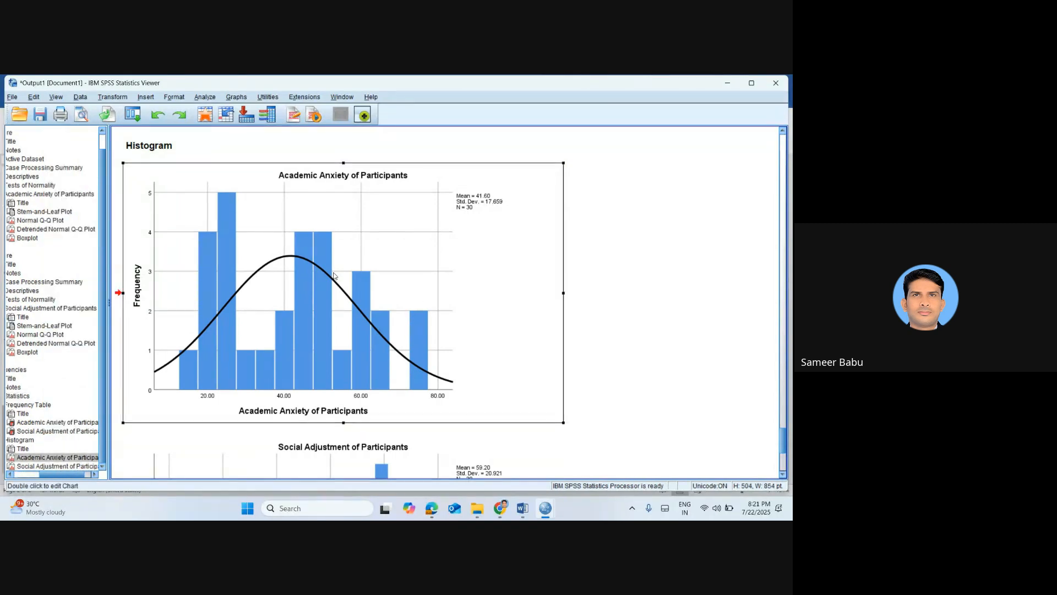
{"action": "key", "text": "alt+Tab"}
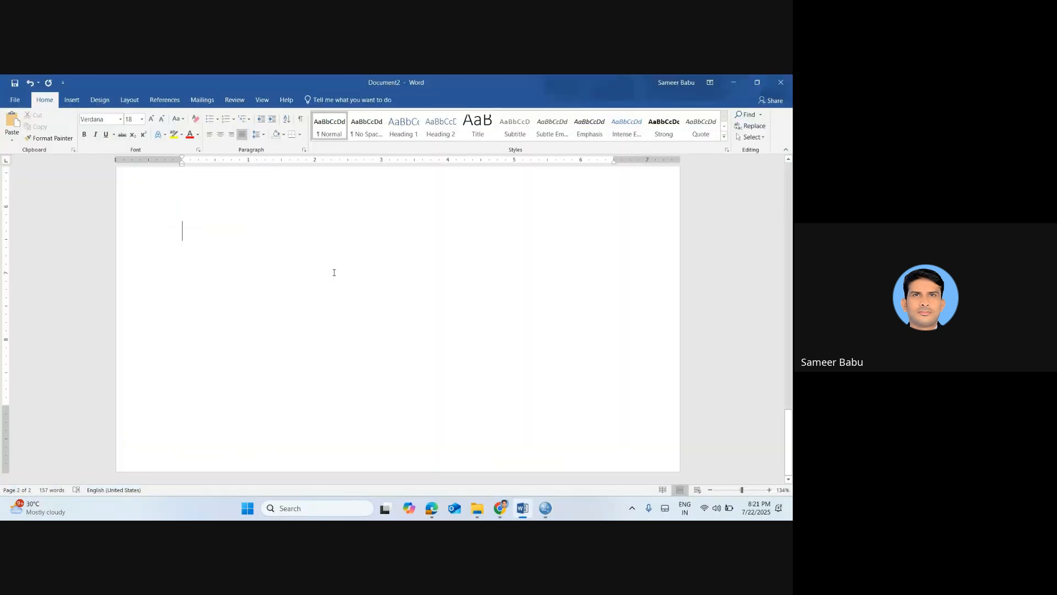
{"action": "key", "text": "ctrl+v"}
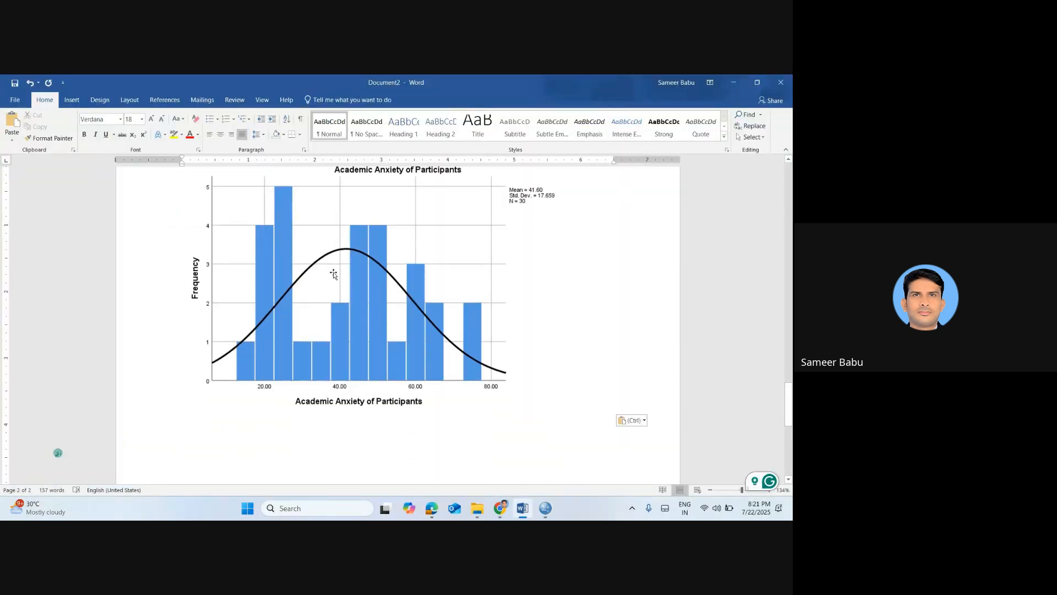
Copy the Social Adjustment of Participants histogram from the SPSS output into the Word notes below the Academic Anxiety histogram
{"action": "key", "text": "alt+Tab"}
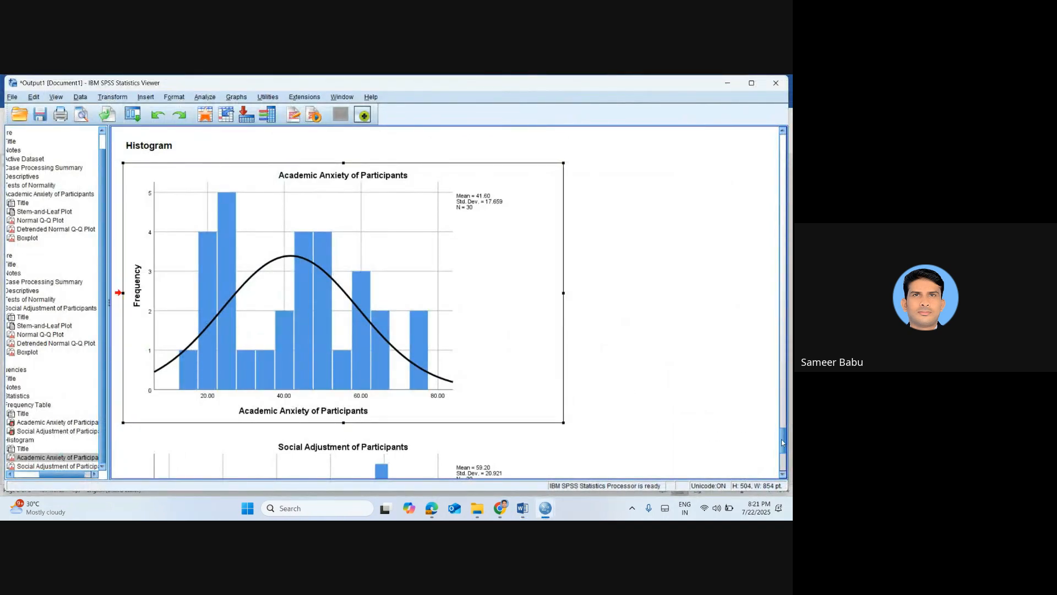
{"action": "scroll", "coordinate": [781, 438], "scroll_direction": "down", "scroll_amount": 5}
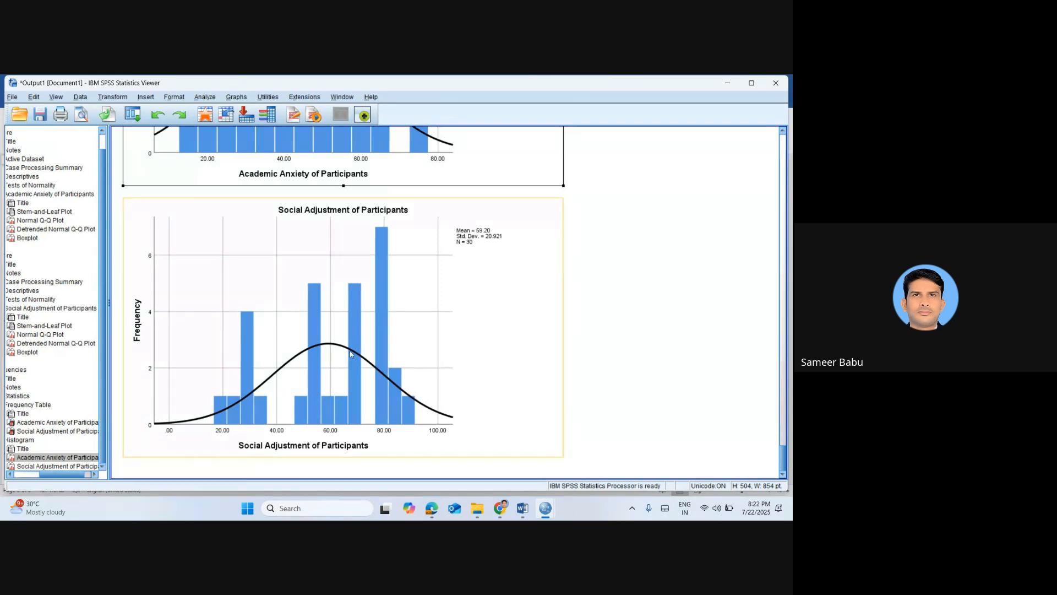
{"action": "right_click", "coordinate": [351, 354]}
{"action": "left_click", "coordinate": [364, 372]}
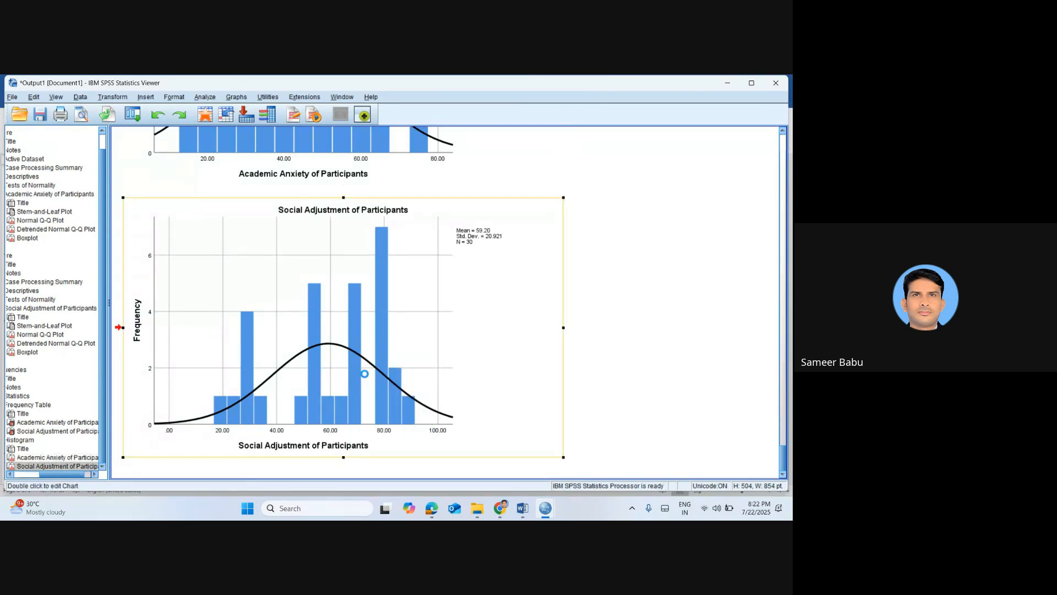
{"action": "key", "text": "alt+Tab"}
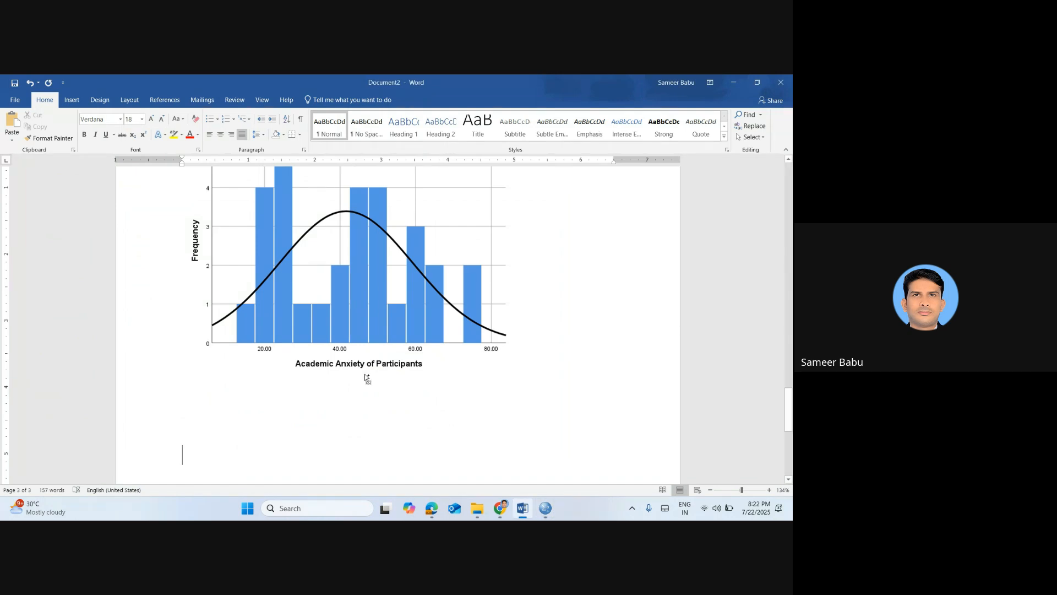
{"action": "key", "text": "ctrl+v"}
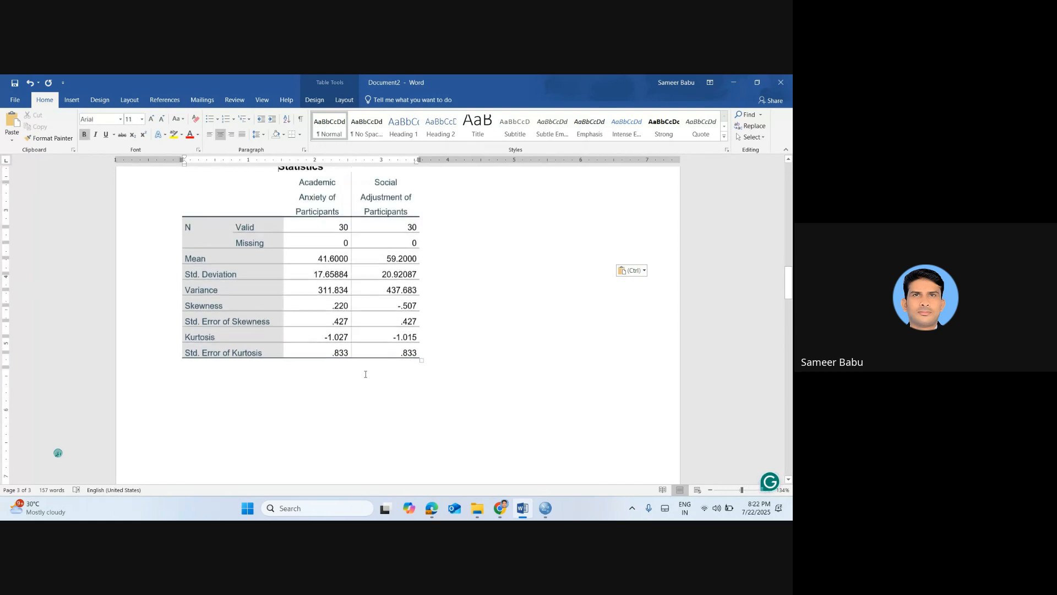
Review the Word notes from the pasted Statistics table back up to the AA and SA objectives and their listed statistics
{"action": "key", "text": "Up"}
{"action": "key", "text": "Up"}
{"action": "key", "text": "Up"}
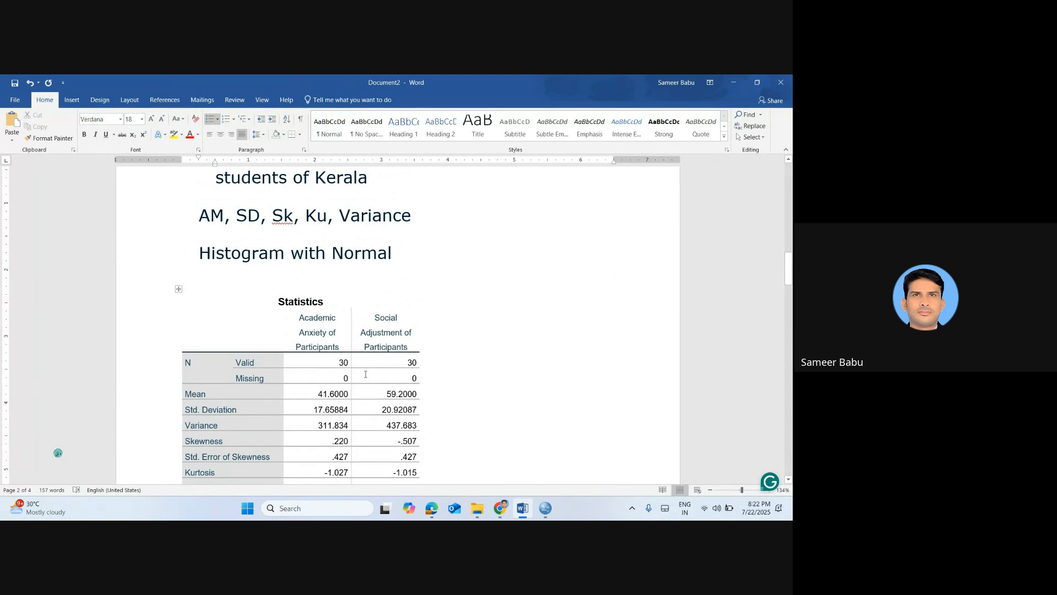
{"action": "key", "text": "Down"}
{"action": "key", "text": "Down"}
{"action": "key", "text": "Down"}
{"action": "key", "text": "Down"}
{"action": "key", "text": "Down"}
{"action": "key", "text": "Down"}
{"action": "key", "text": "Down"}
{"action": "key", "text": "Up"}
{"action": "key", "text": "Up"}
{"action": "key", "text": "Up"}
{"action": "key", "text": "Up"}
{"action": "key", "text": "Up"}
{"action": "key", "text": "Up"}
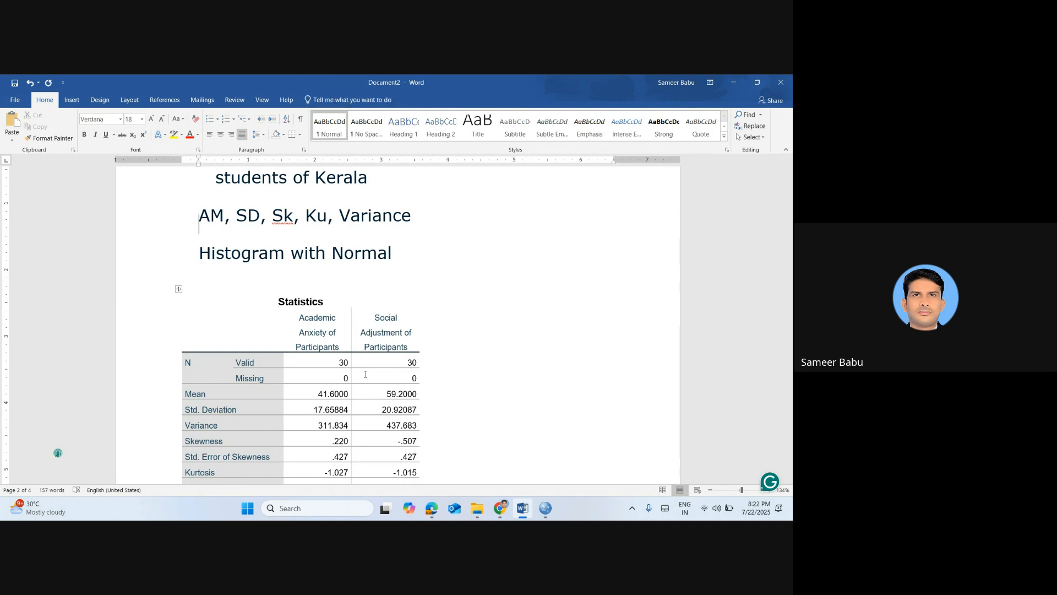
{"action": "scroll", "coordinate": [365, 374], "scroll_direction": "up", "scroll_amount": 4}
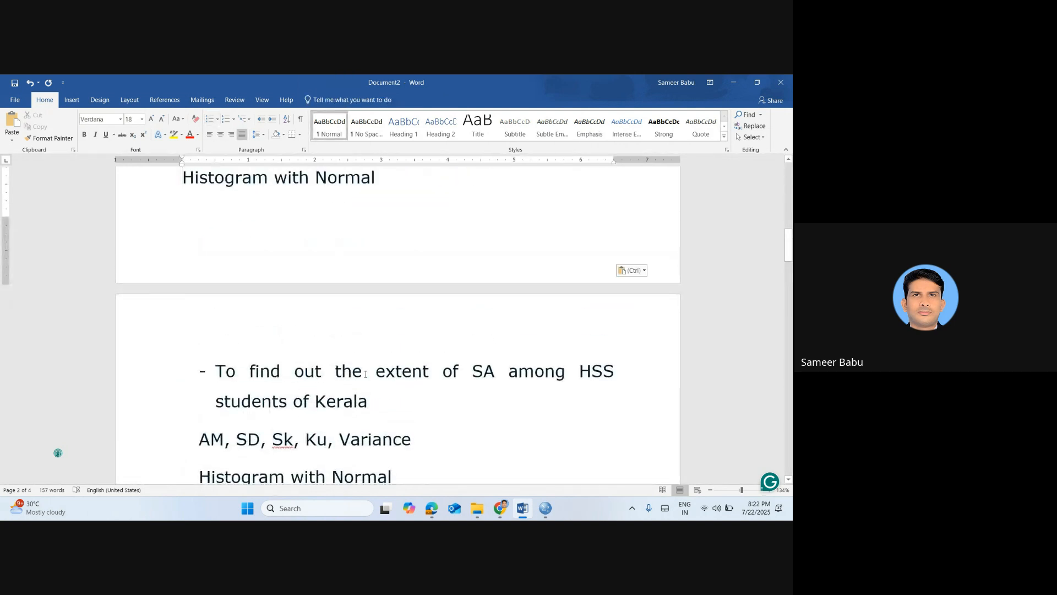
{"action": "key", "text": "Up"}
{"action": "key", "text": "Up"}
{"action": "key", "text": "Up"}
{"action": "key", "text": "Up"}
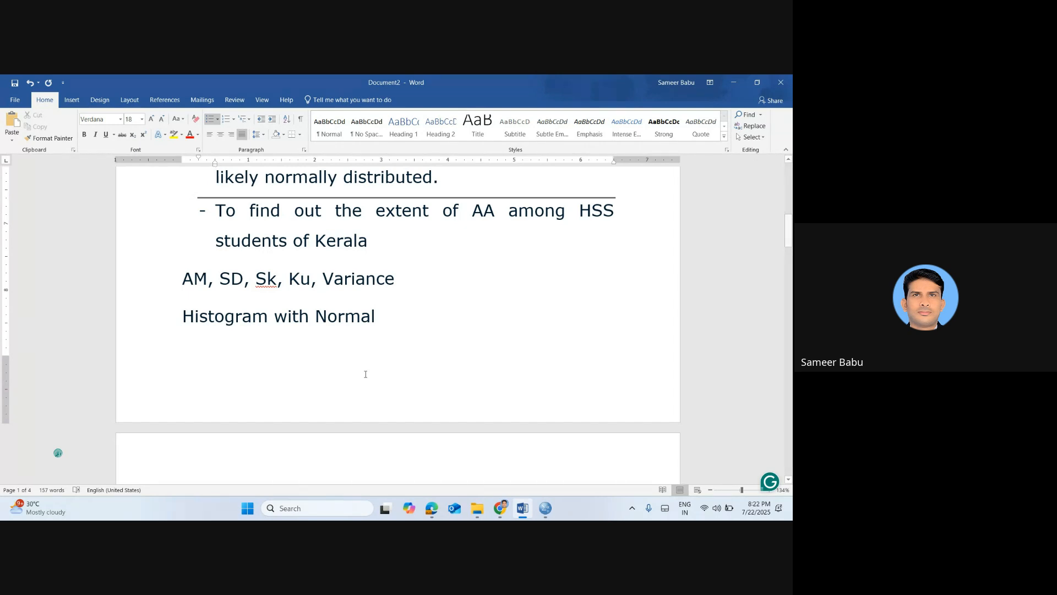
{"action": "key", "text": "Down"}
Insert a full-width horizontal divider made from equals signs below the Social Adjustment histogram at the end of the notes
{"action": "key", "text": "ctrl+v"}
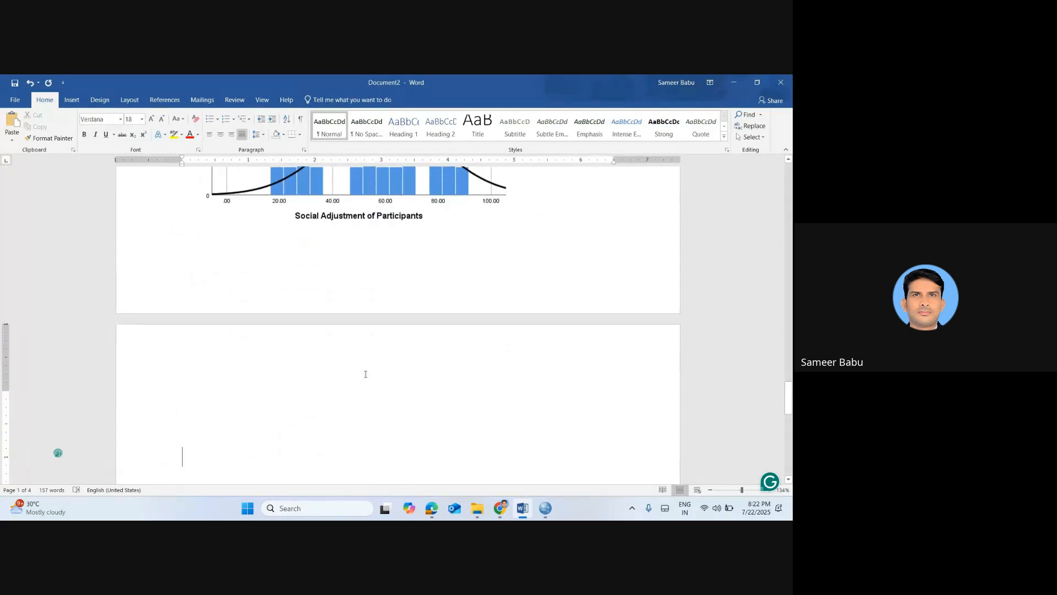
{"action": "key", "text": "Up"}
{"action": "type", "text": "=========="}
{"action": "key", "text": "Return"}
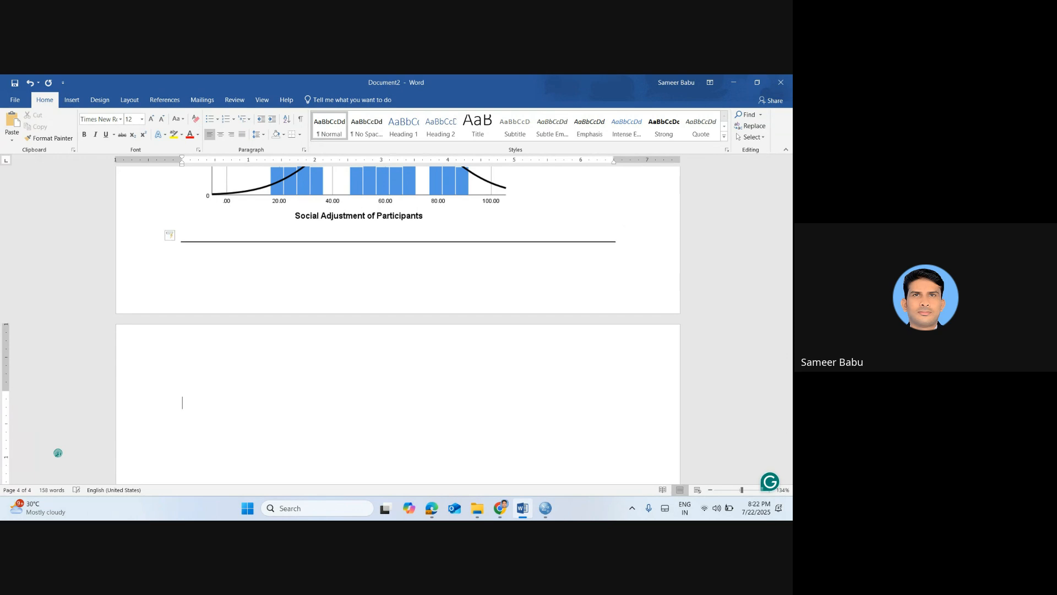
Write the line "Analyze-Descriptive Statistics- Descriptive" below the new divider
{"action": "type", "text": "NA"}
{"action": "key", "text": "BackSpace"}
{"action": "key", "text": "BackSpace"}
{"action": "type", "text": "Analyze--"}
{"action": "key", "text": "BackSpace"}
{"action": "type", "text": "Descriptive Statistics-"}
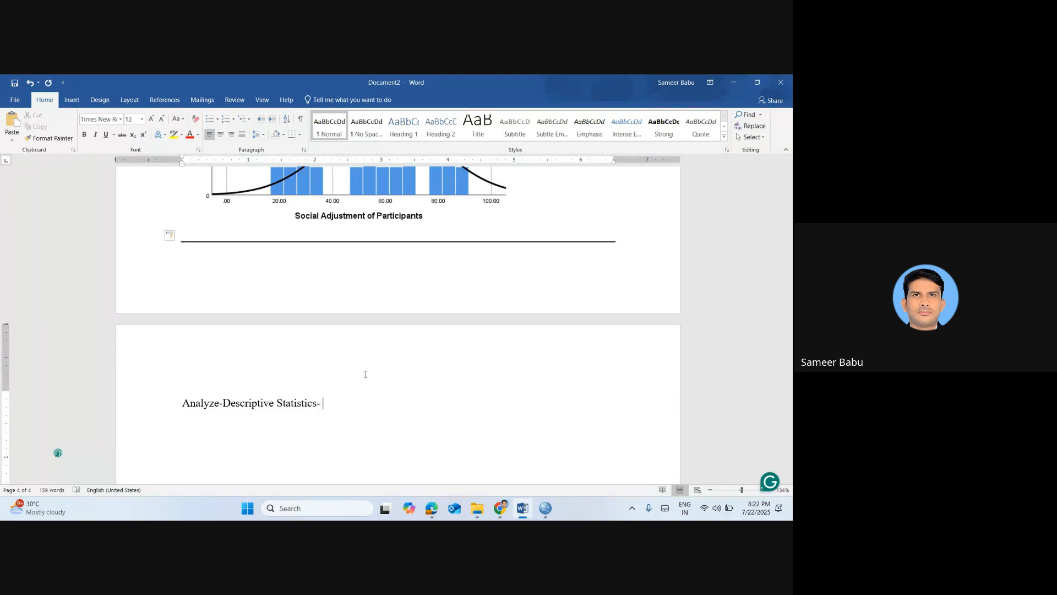
{"action": "type", "text": " Descriptive"}
{"action": "key", "text": "Return"}
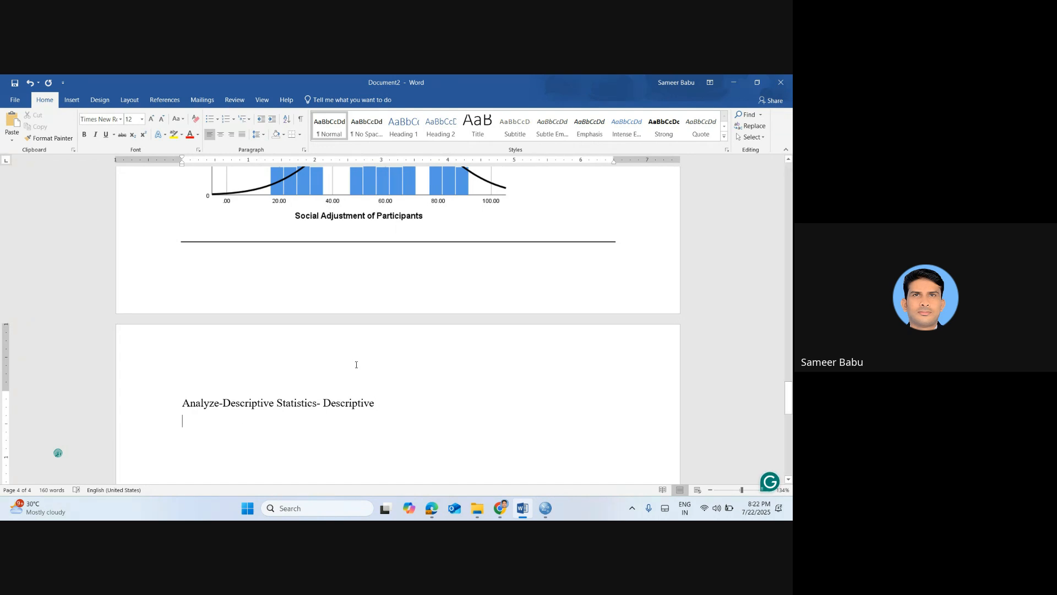
Format the "Analyze-Descriptive Statistics- Descriptive" line in Verdana at size 16
{"action": "left_click", "coordinate": [165, 401]}
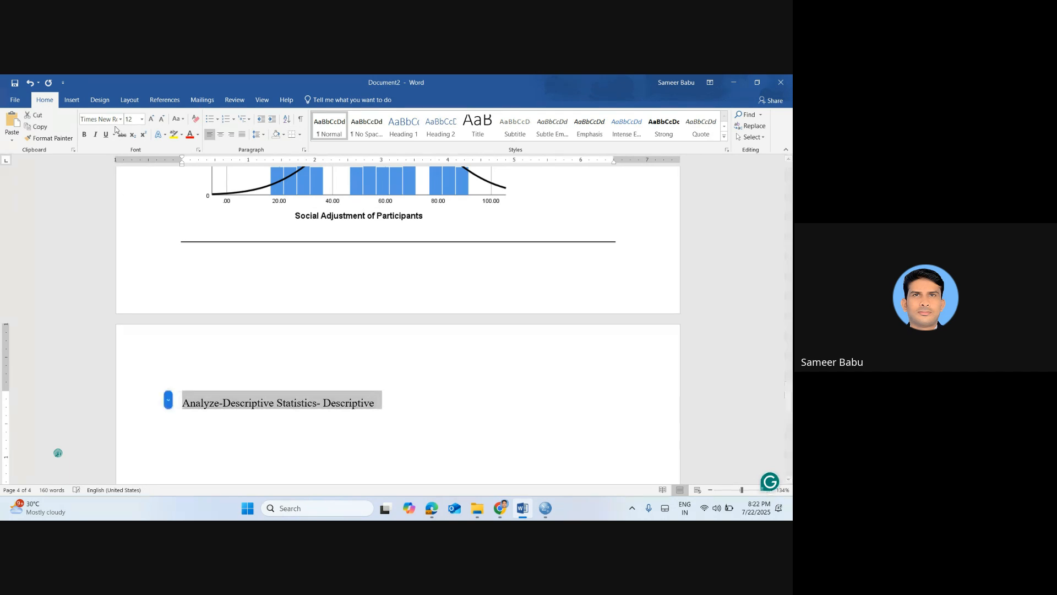
{"action": "left_click", "coordinate": [99, 118]}
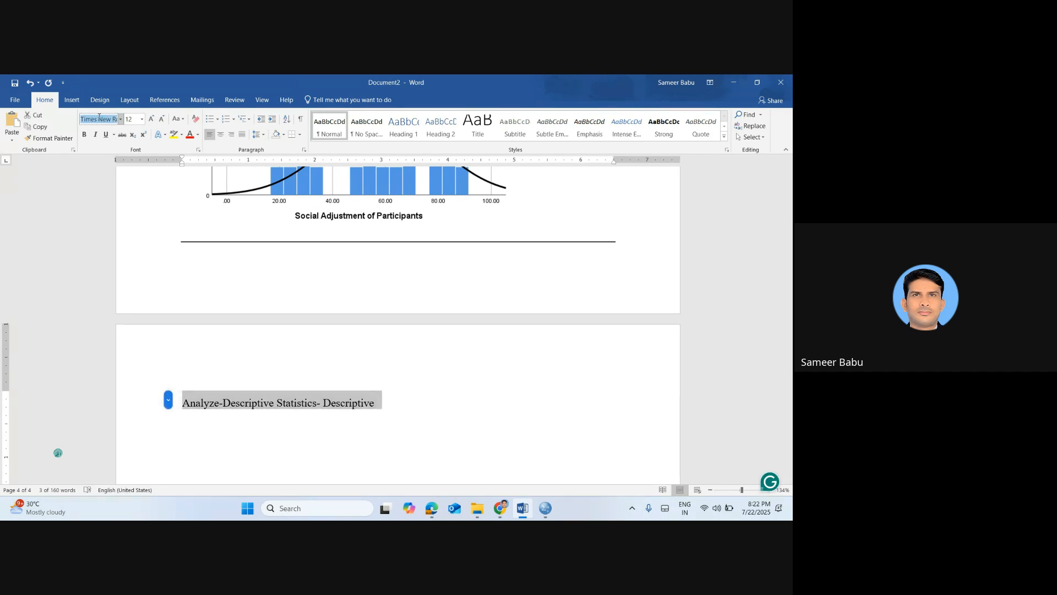
{"action": "type", "text": "Verdana"}
{"action": "key", "text": "Return"}
{"action": "left_click", "coordinate": [132, 118]}
{"action": "type", "text": "16"}
{"action": "key", "text": "Return"}
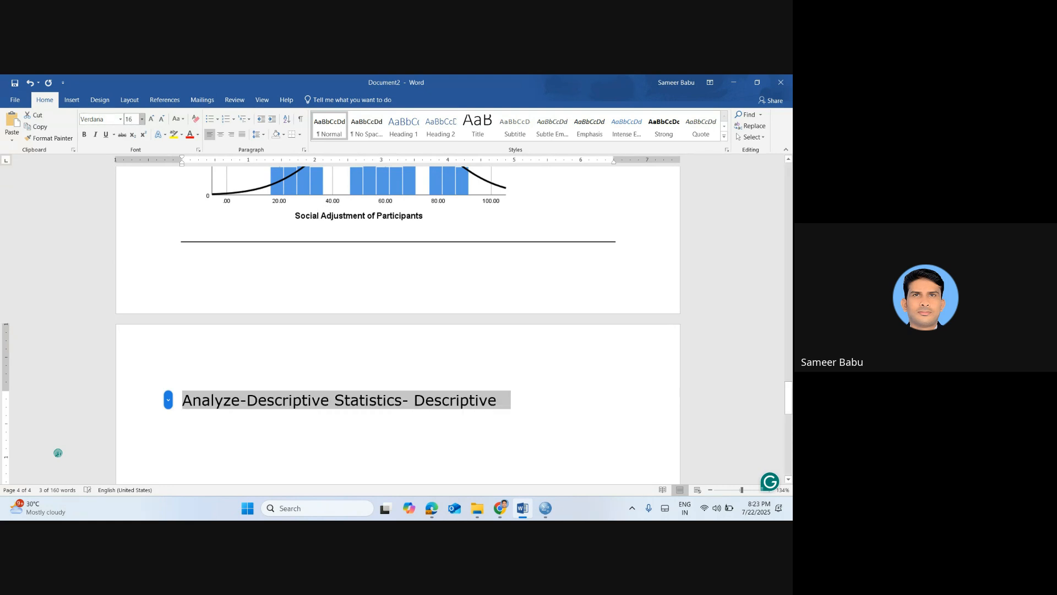
Switch to the SPSS data editor and start a Descriptives analysis with Academic Anxiety and Social Adjustment as the variables
{"action": "left_click", "coordinate": [553, 418]}
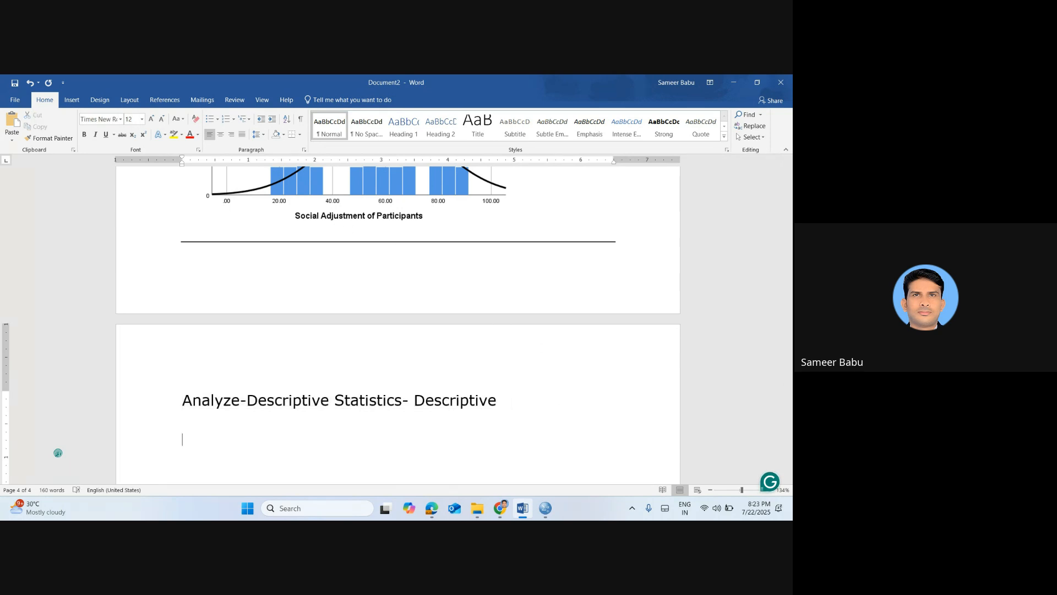
{"action": "key", "text": "alt+Tab"}
{"action": "key", "text": "alt+Tab"}
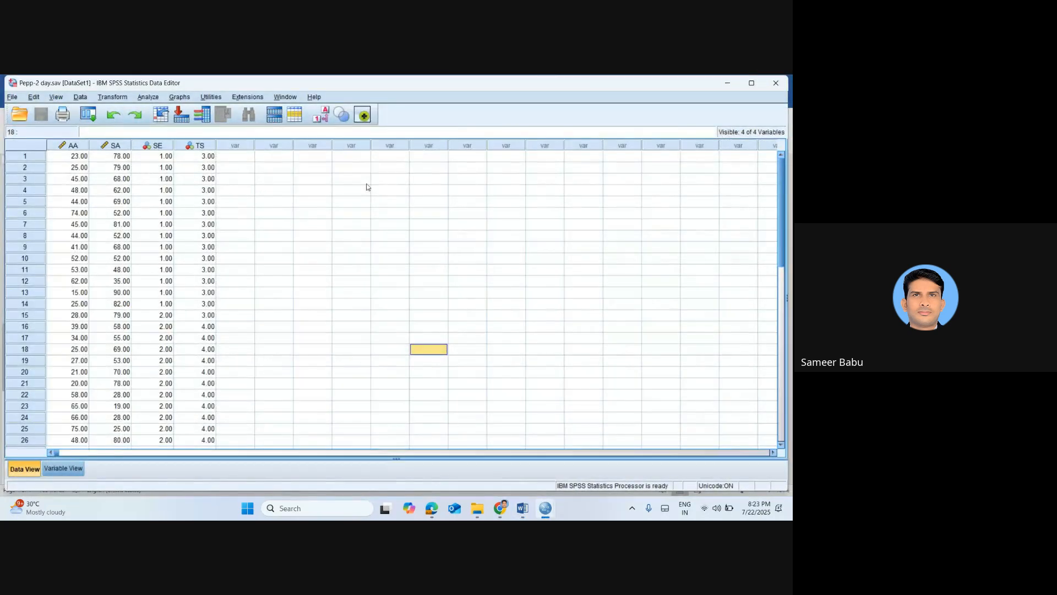
{"action": "left_click", "coordinate": [150, 98]}
{"action": "mouse_move", "coordinate": [199, 126]}
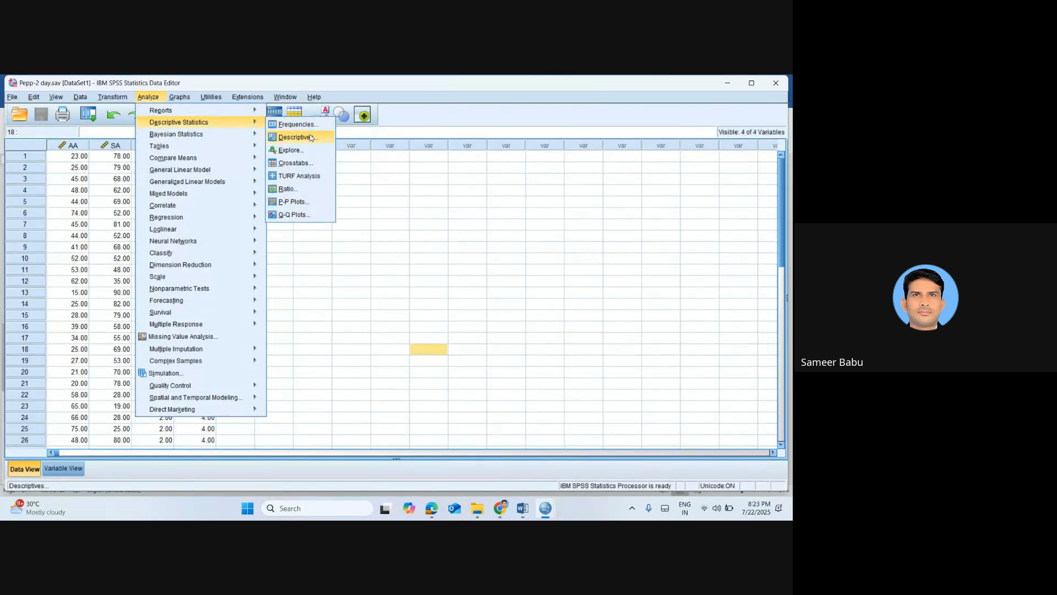
{"action": "left_click", "coordinate": [311, 138]}
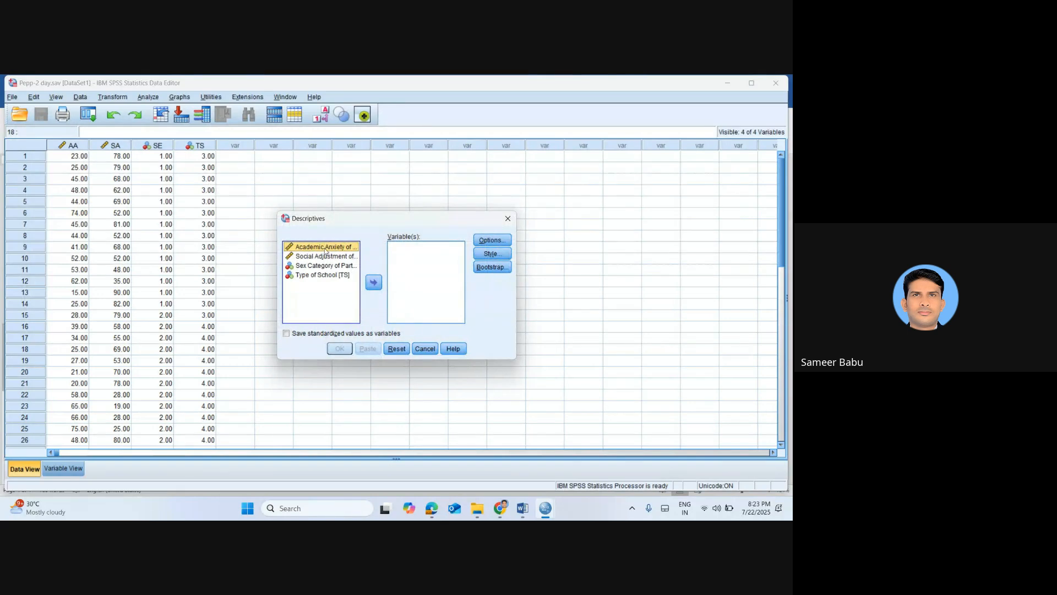
{"action": "double_click", "coordinate": [324, 247]}
{"action": "double_click", "coordinate": [324, 246]}
{"action": "left_click", "coordinate": [492, 240]}
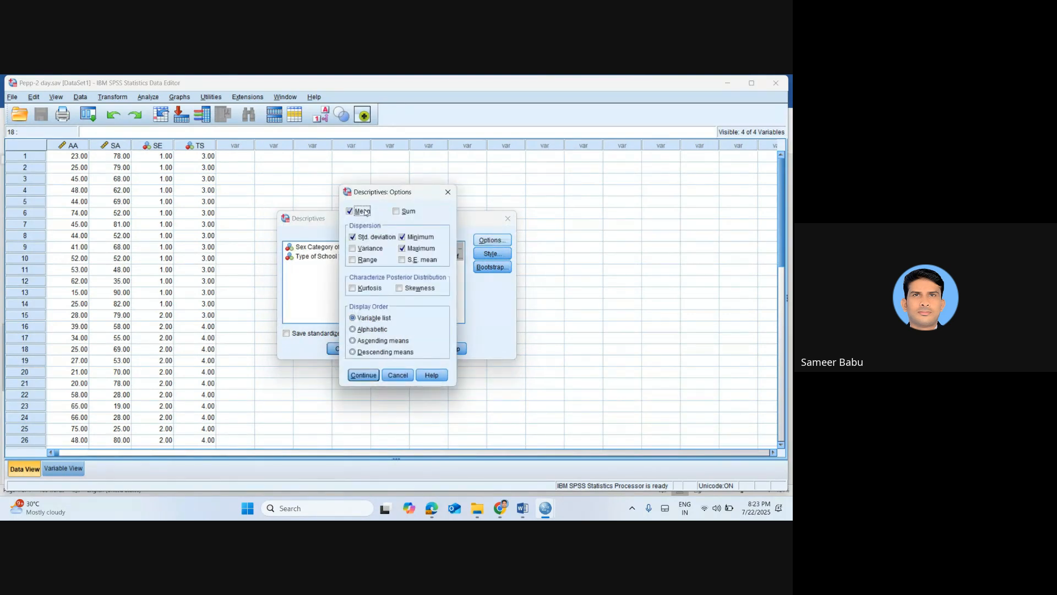
{"action": "left_click", "coordinate": [355, 249]}
{"action": "left_click", "coordinate": [354, 287]}
{"action": "left_click", "coordinate": [407, 289]}
{"action": "left_click", "coordinate": [402, 237]}
{"action": "left_click", "coordinate": [402, 248]}
{"action": "left_click", "coordinate": [447, 191]}
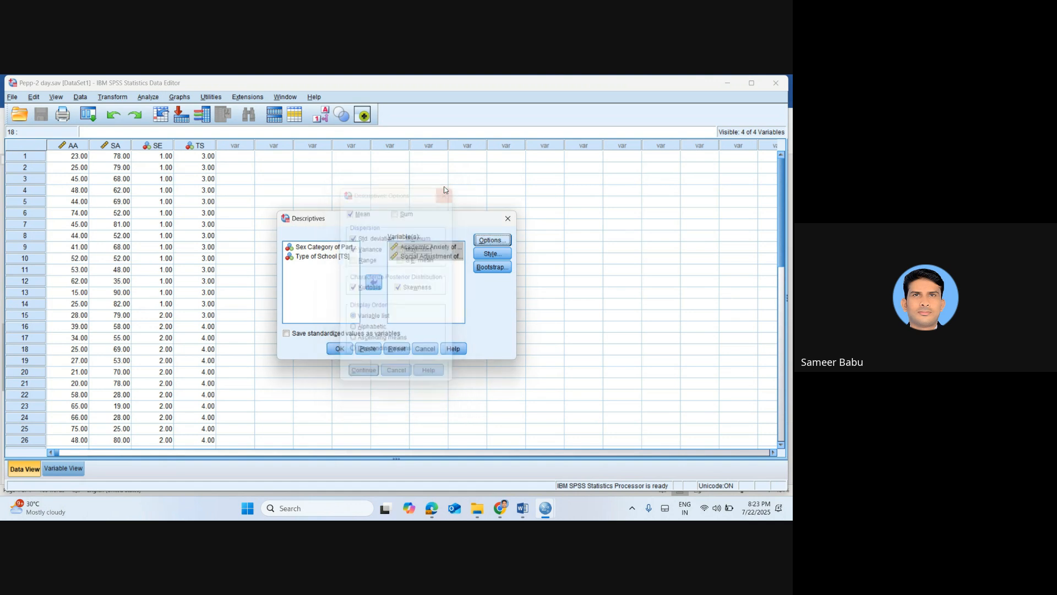
Run Descriptives with mean, standard deviation, variance, kurtosis and skewness selected, leaving out minimum and maximum
{"action": "left_click", "coordinate": [486, 240]}
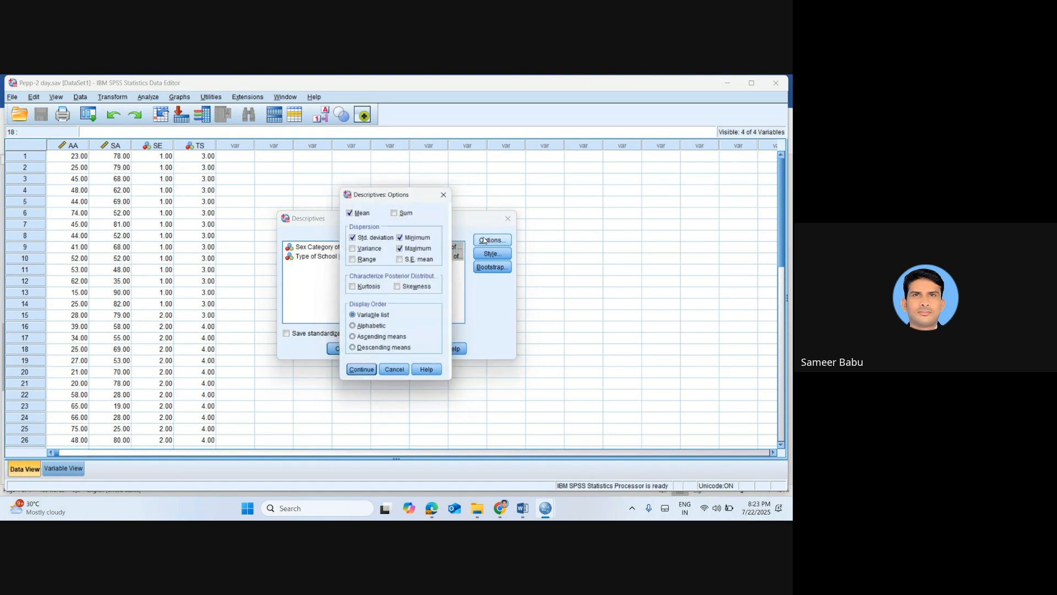
{"action": "left_click", "coordinate": [352, 248]}
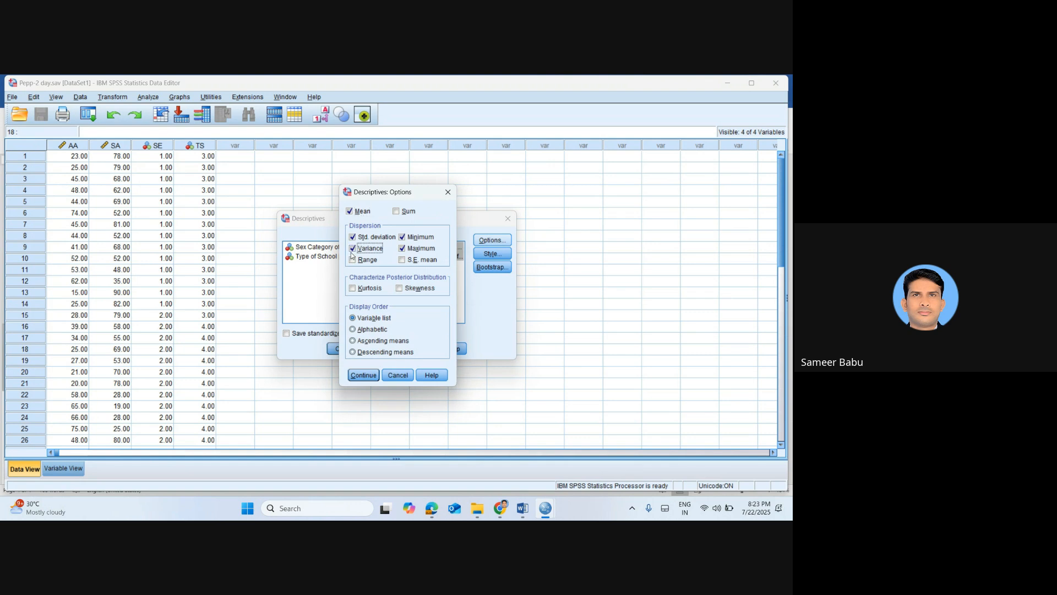
{"action": "left_click", "coordinate": [407, 249]}
{"action": "left_click", "coordinate": [363, 375]}
{"action": "left_click", "coordinate": [337, 348]}
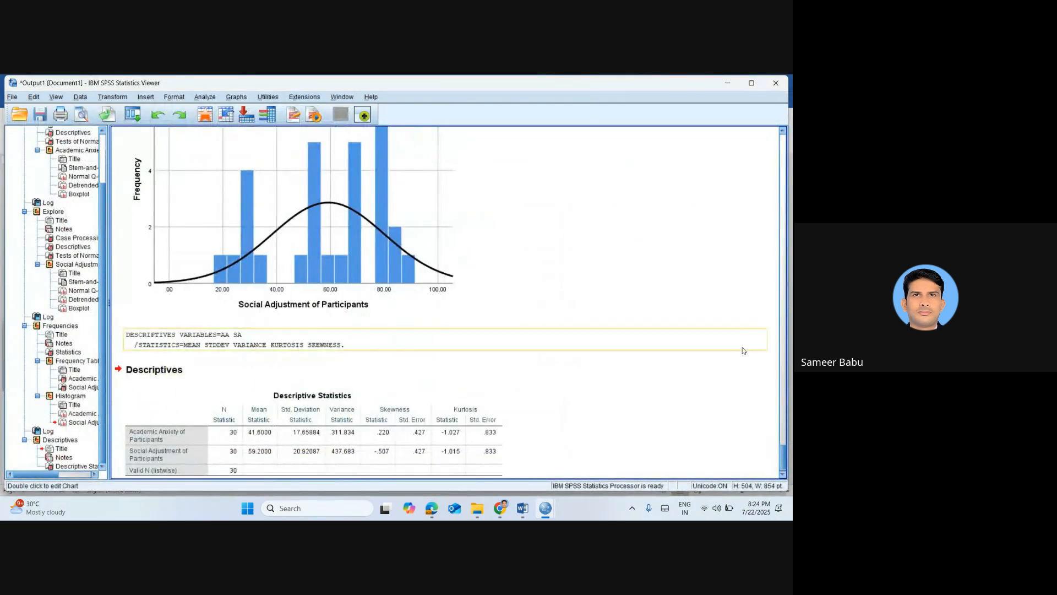
Copy the Descriptive Statistics table from the SPSS output into the Word notes, directly below the pasted Statistics table
{"action": "left_click", "coordinate": [428, 448]}
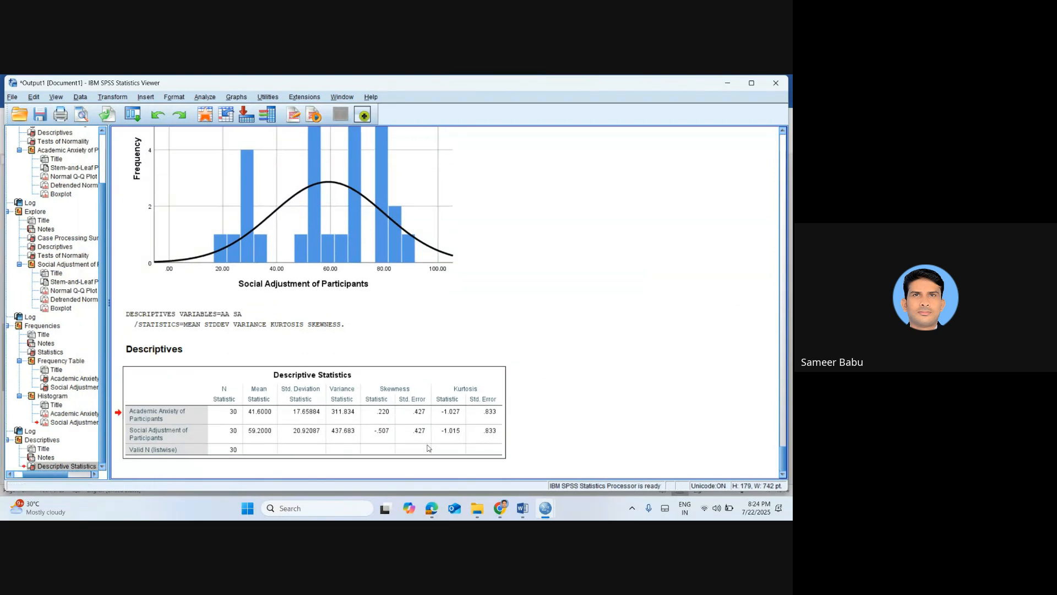
{"action": "key", "text": "alt+Tab"}
{"action": "key", "text": "alt+Tab"}
{"action": "key", "text": "alt+Tab"}
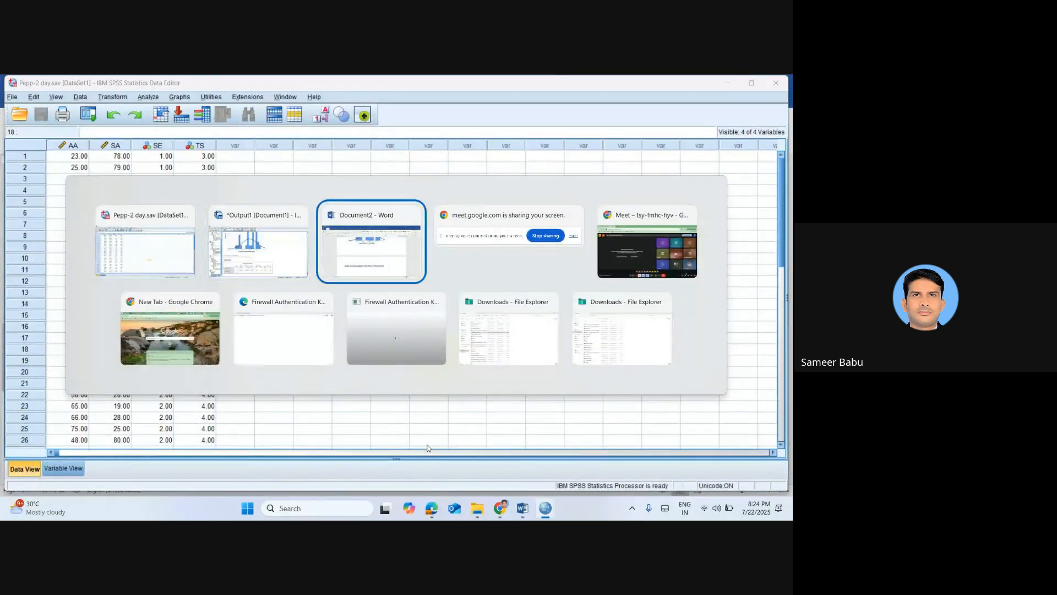
{"action": "key", "text": "ctrl+v"}
{"action": "scroll", "coordinate": [428, 445], "scroll_direction": "up", "scroll_amount": 5}
{"action": "key", "text": "Up"}
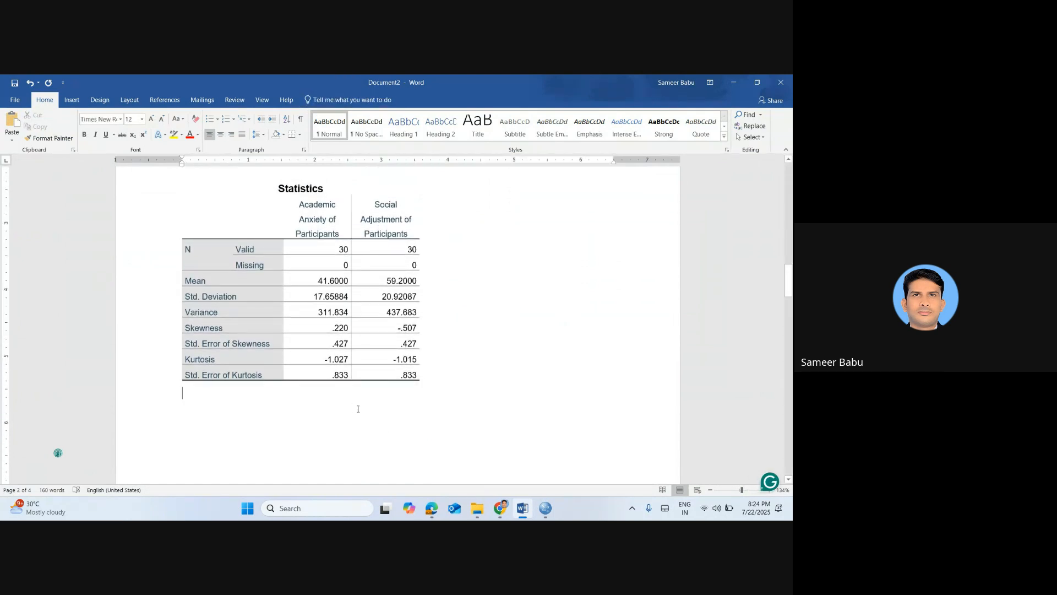
{"action": "key", "text": "ctrl+v"}
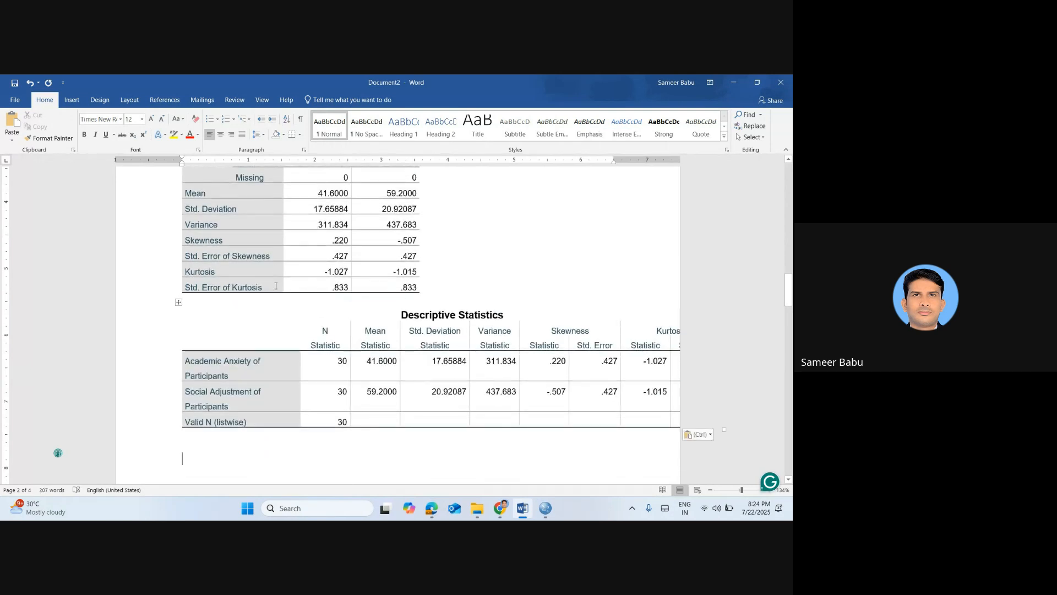
Narrow the row-label column and the last Kurtosis column of the Descriptive Statistics table so it fits within the page
{"action": "left_click", "coordinate": [290, 330]}
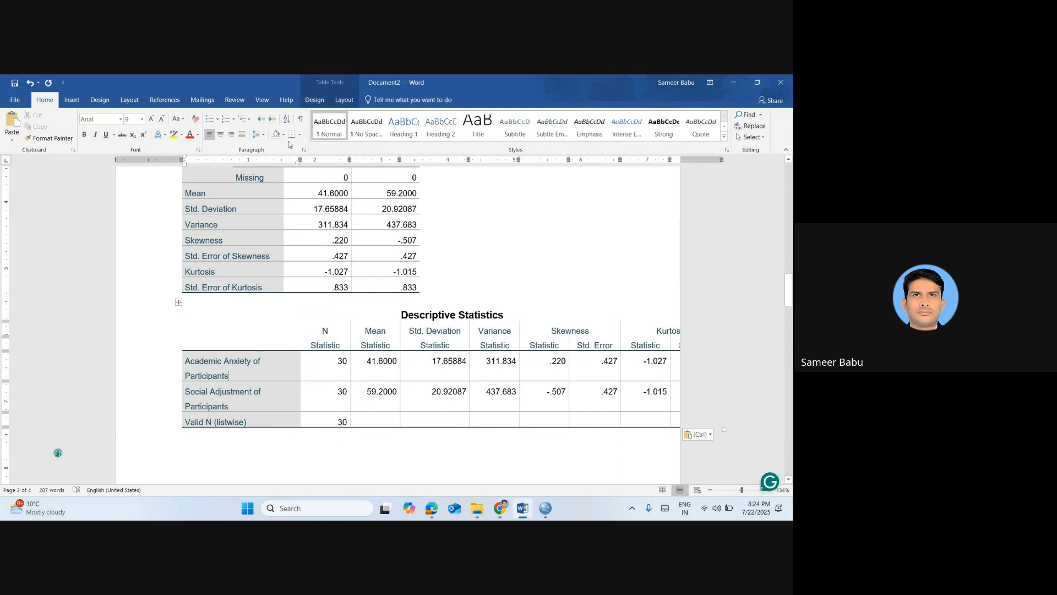
{"action": "left_click_drag", "start_coordinate": [300, 160], "coordinate": [252, 159]}
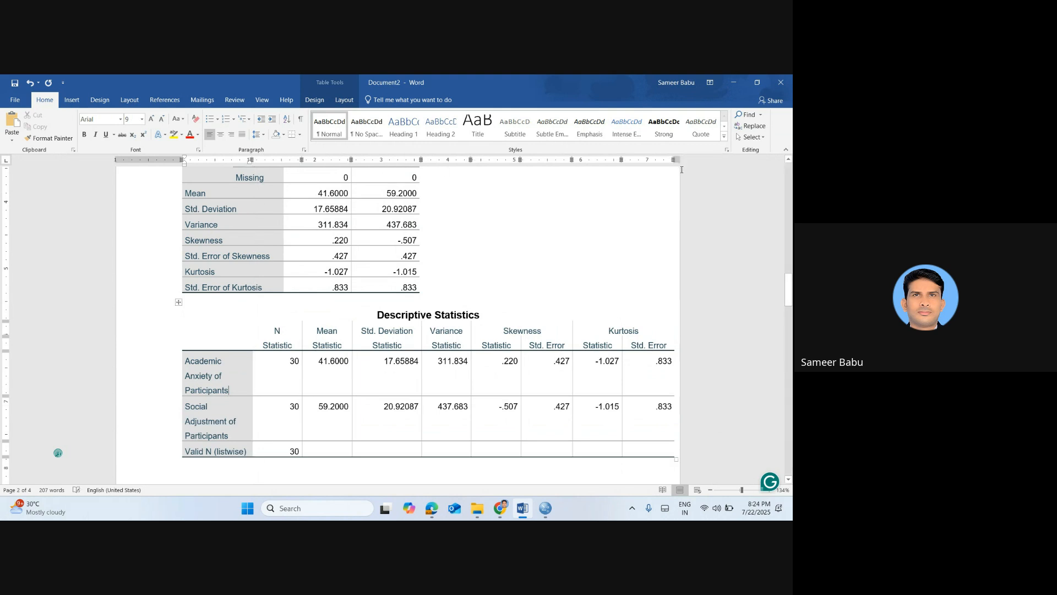
{"action": "left_click_drag", "start_coordinate": [673, 160], "coordinate": [662, 159]}
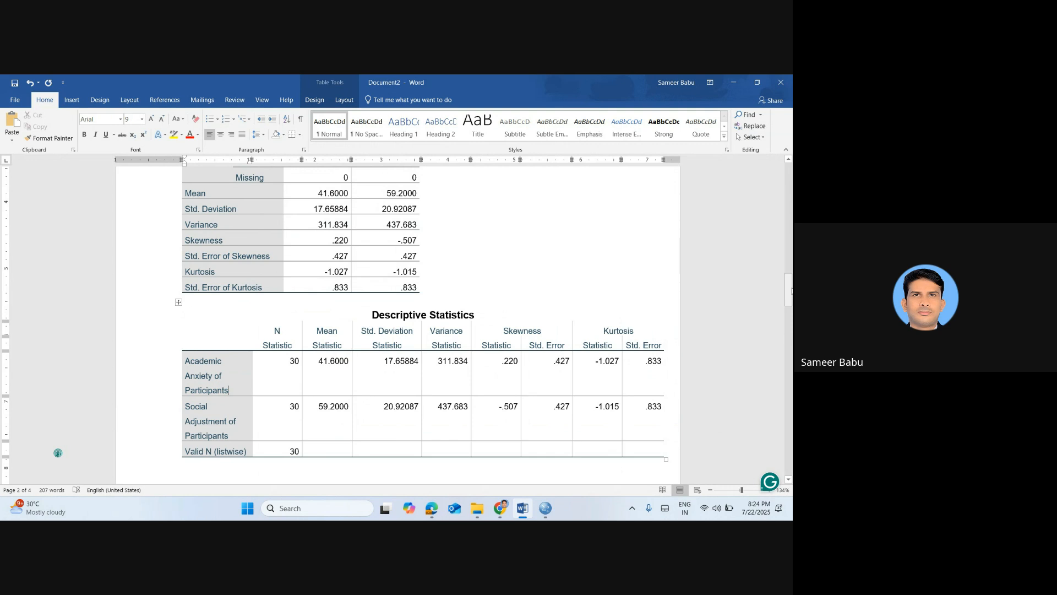
Check the in-call messages in Google Meet, then return to the Word notes
{"action": "key", "text": "alt+Tab"}
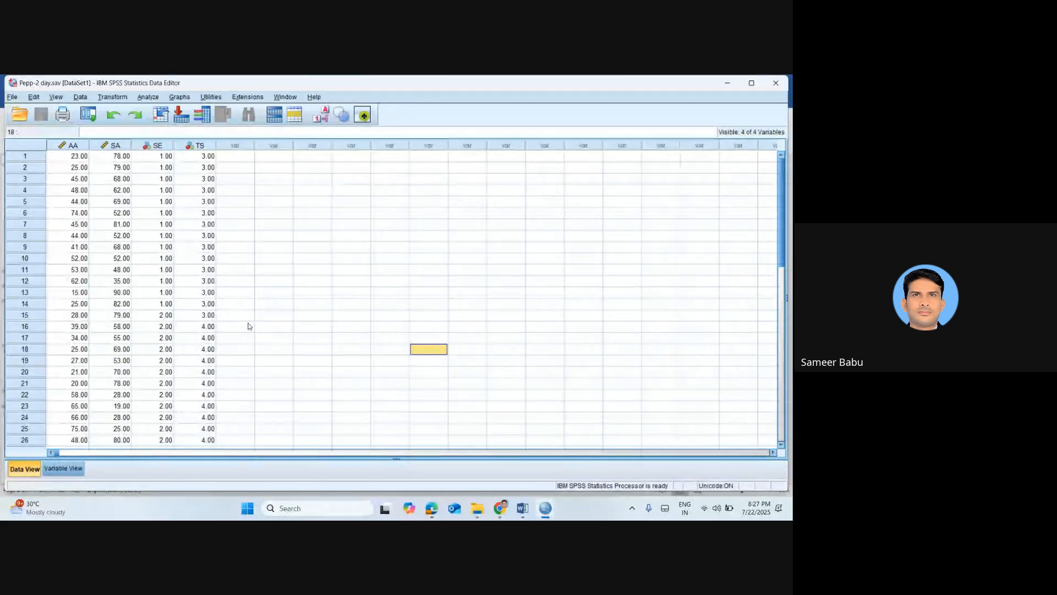
{"action": "key", "text": "alt+Tab"}
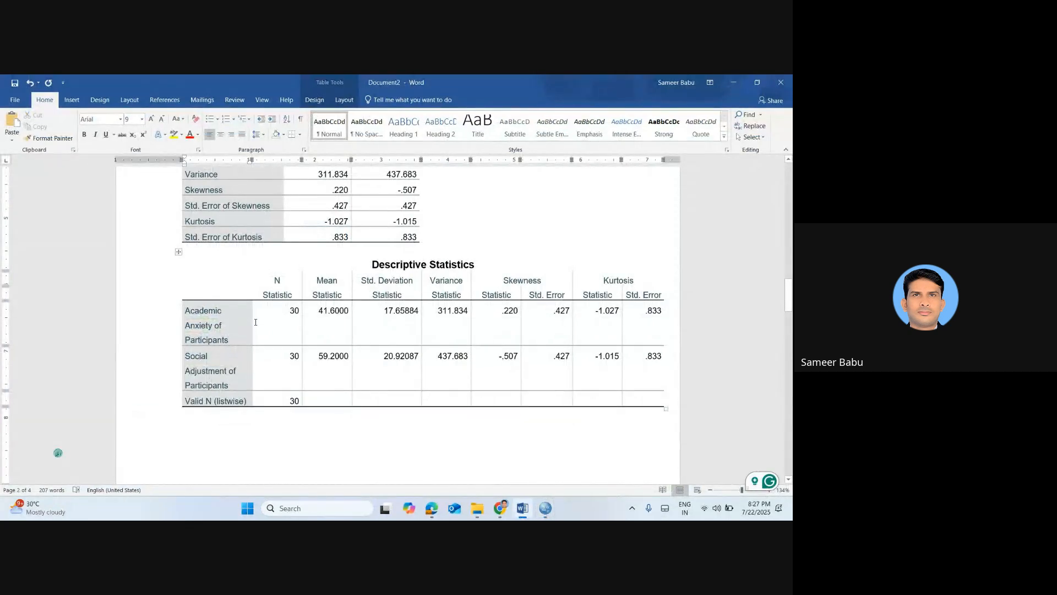
{"action": "key", "text": "alt+Tab"}
{"action": "key", "text": "alt+Tab"}
{"action": "key", "text": "alt+Tab"}
{"action": "key", "text": "alt+Tab"}
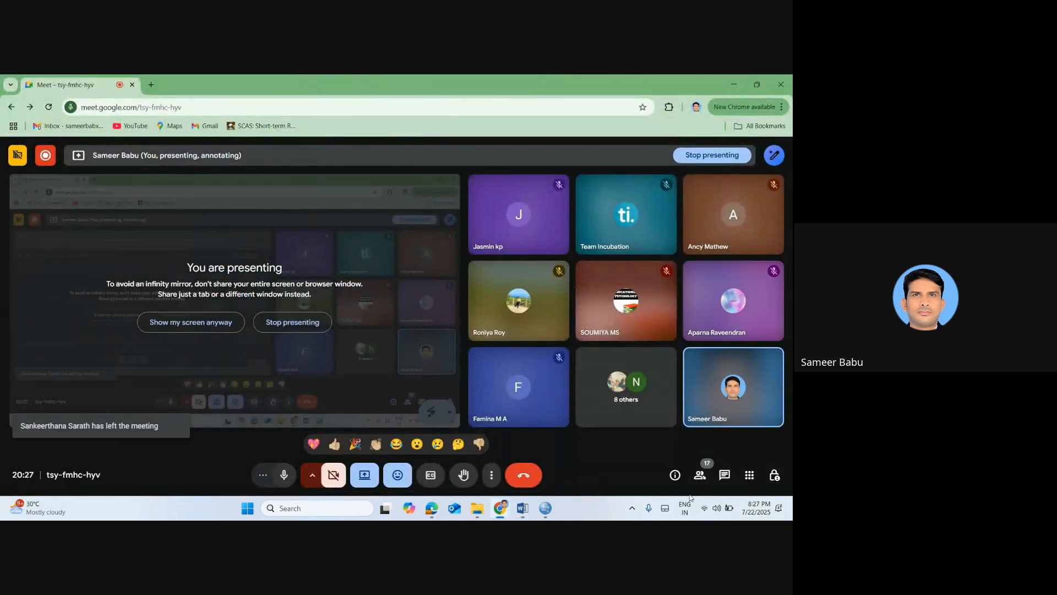
{"action": "left_click", "coordinate": [719, 477]}
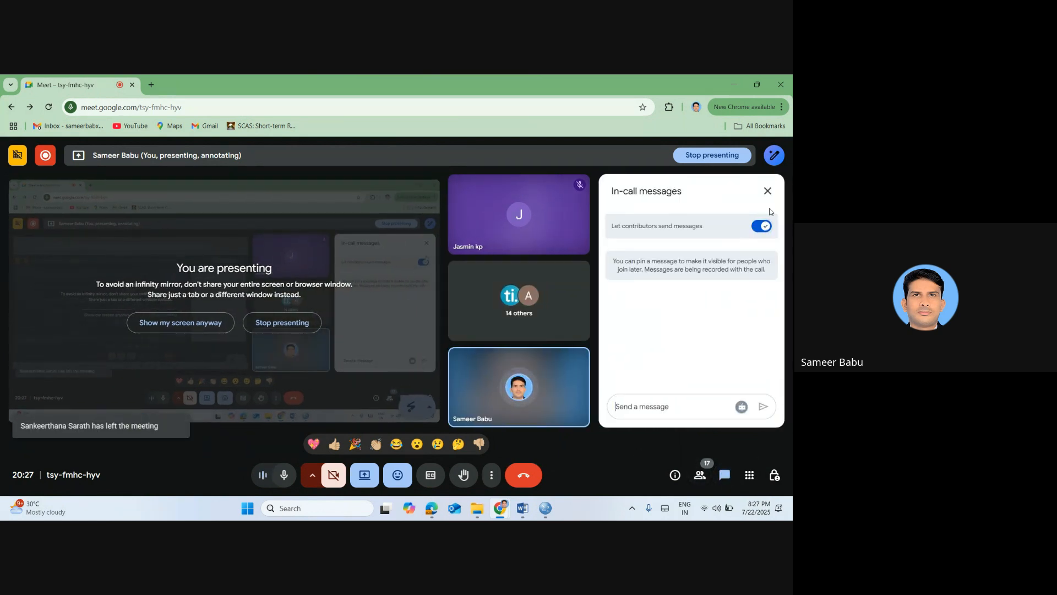
{"action": "left_click", "coordinate": [766, 192]}
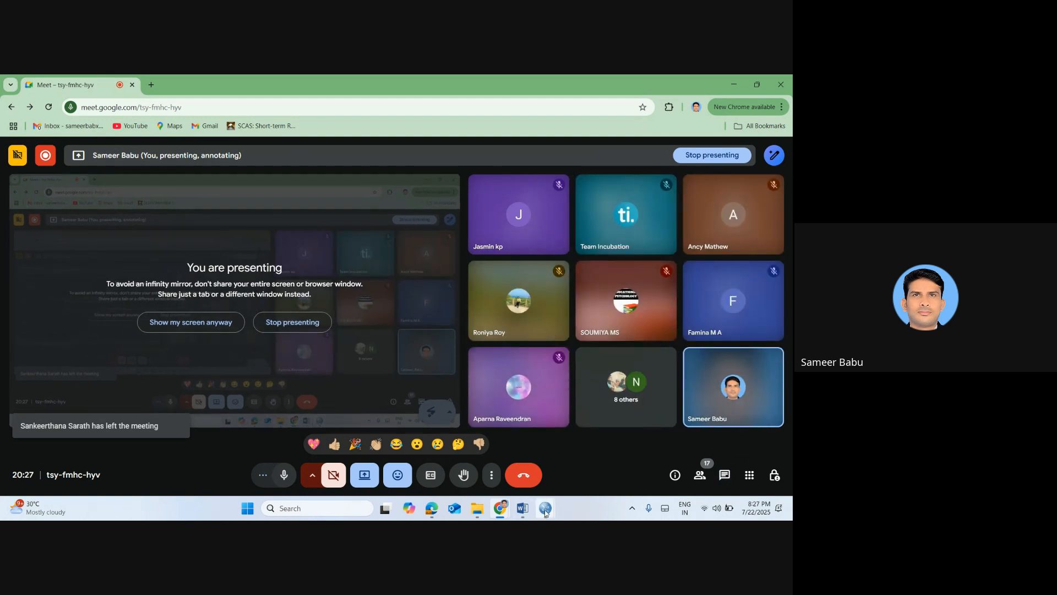
{"action": "mouse_move", "coordinate": [544, 511]}
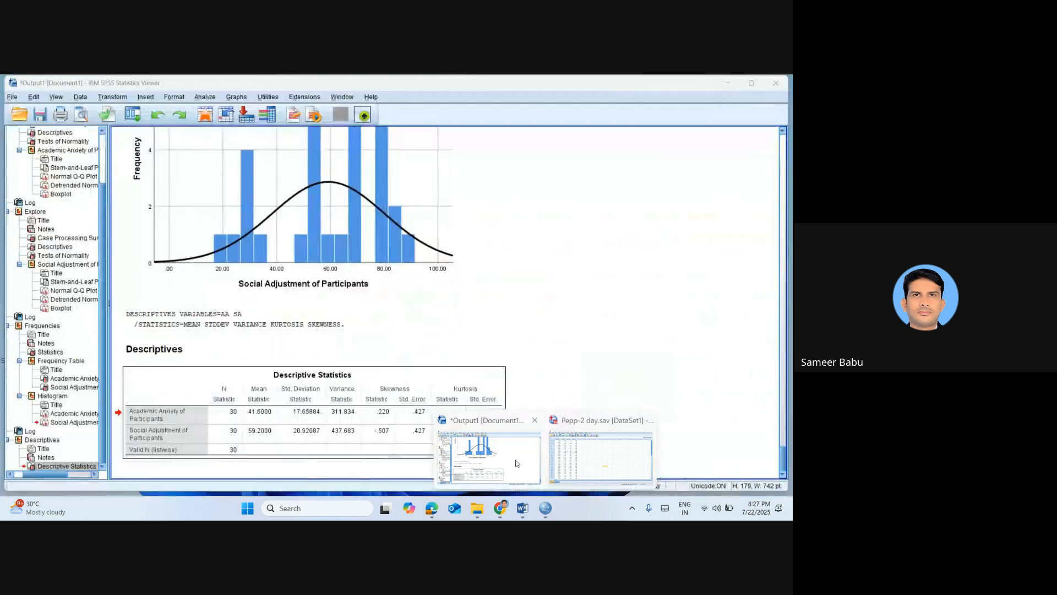
{"action": "left_click", "coordinate": [517, 463]}
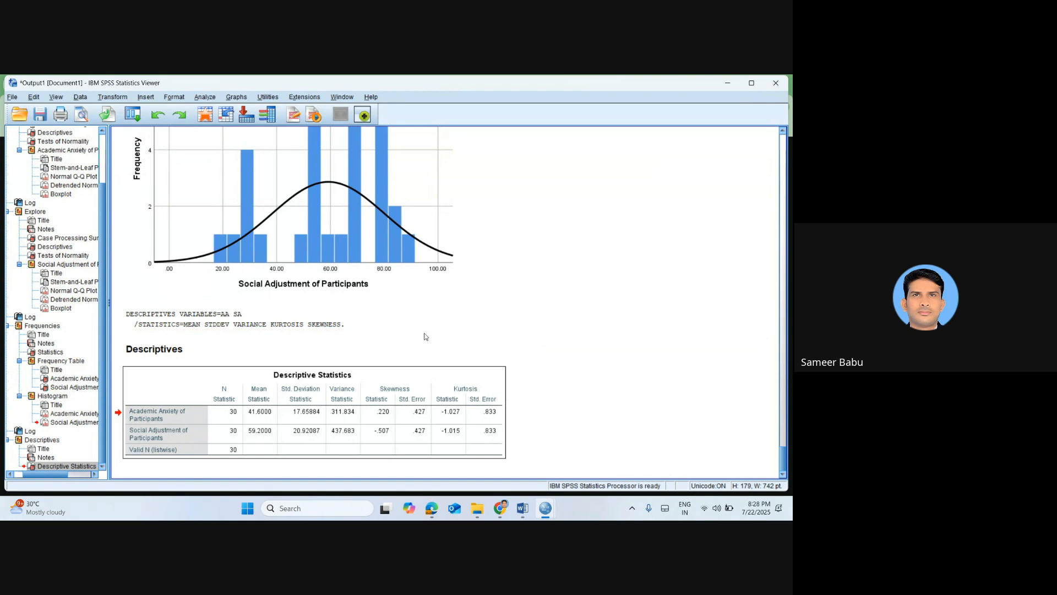
{"action": "mouse_move", "coordinate": [530, 516]}
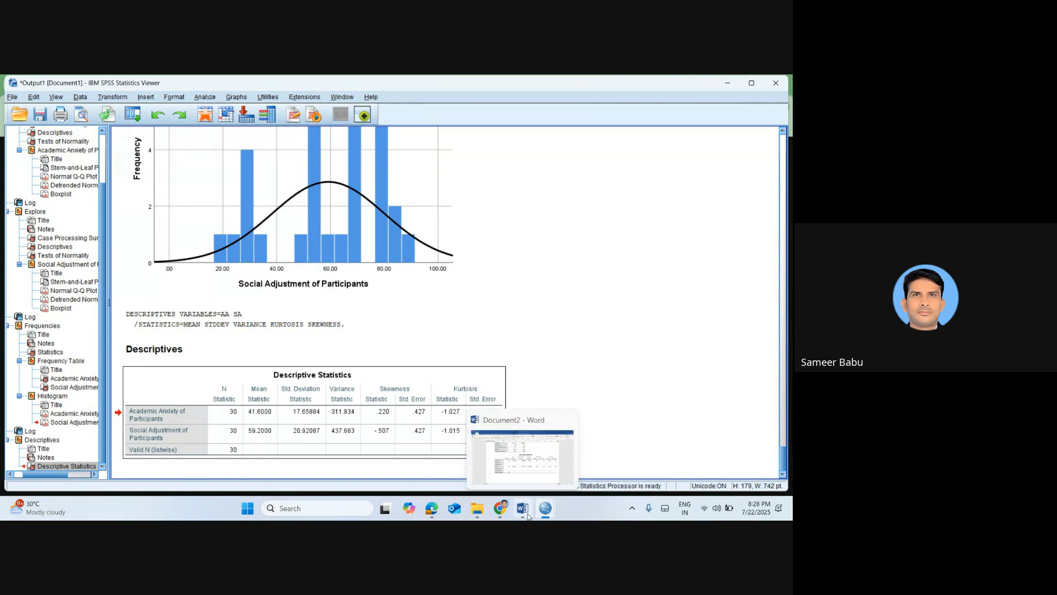
{"action": "left_click", "coordinate": [525, 468]}
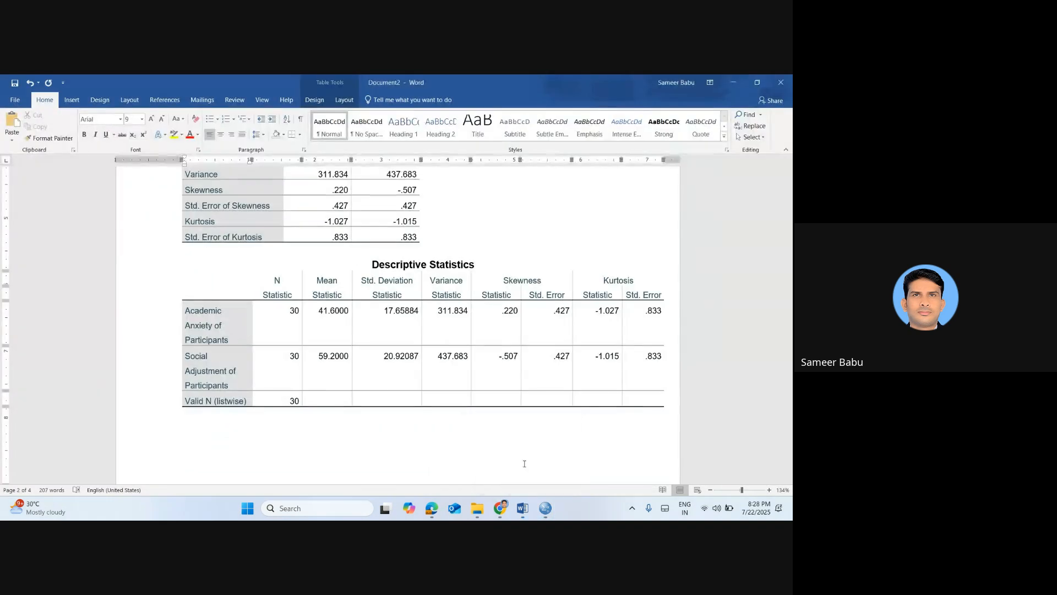
Insert a full-width horizontal divider made from equals signs below the "Analyze-Descriptive Statistics- Descriptive" line
{"action": "left_click", "coordinate": [377, 445]}
{"action": "scroll", "coordinate": [378, 445], "scroll_direction": "down", "scroll_amount": 15}
{"action": "left_click", "coordinate": [377, 444]}
{"action": "key", "text": "BackSpace"}
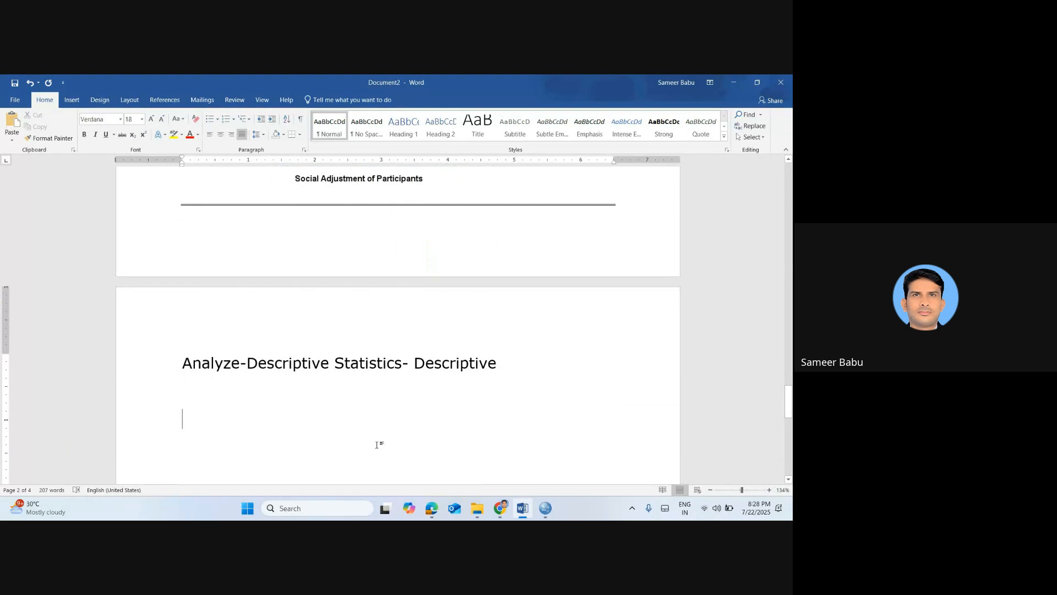
{"action": "type", "text": "========="}
{"action": "key", "text": "Return"}
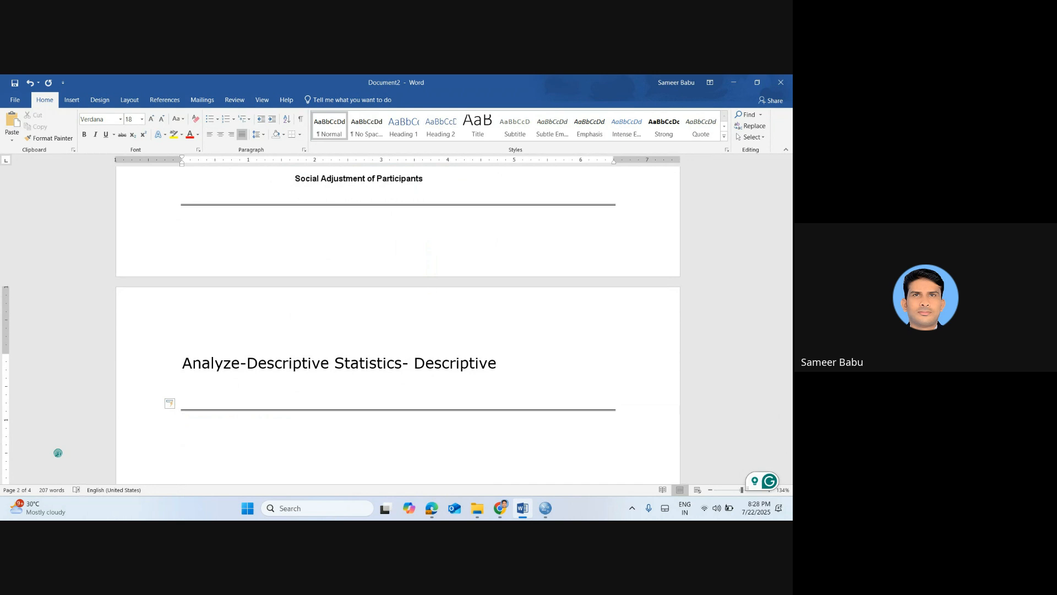
Write the dash-bulleted objective "To ascertain the relationship between AA and SA of SSS of Kerala" below the new divider
{"action": "type", "text": "- To ascertain the relationship betw"}
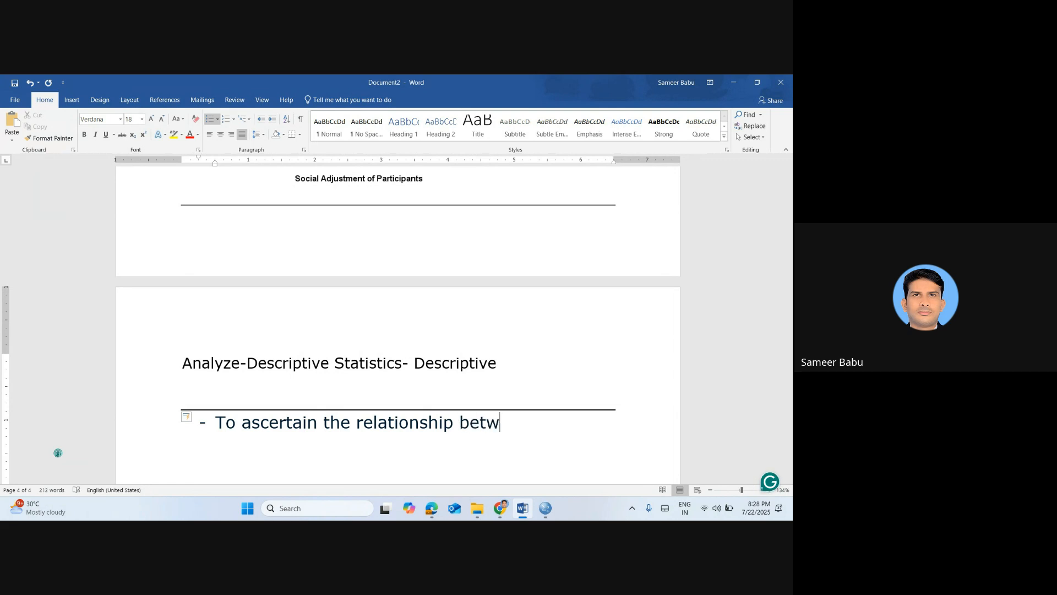
{"action": "type", "text": "een AA and SA"}
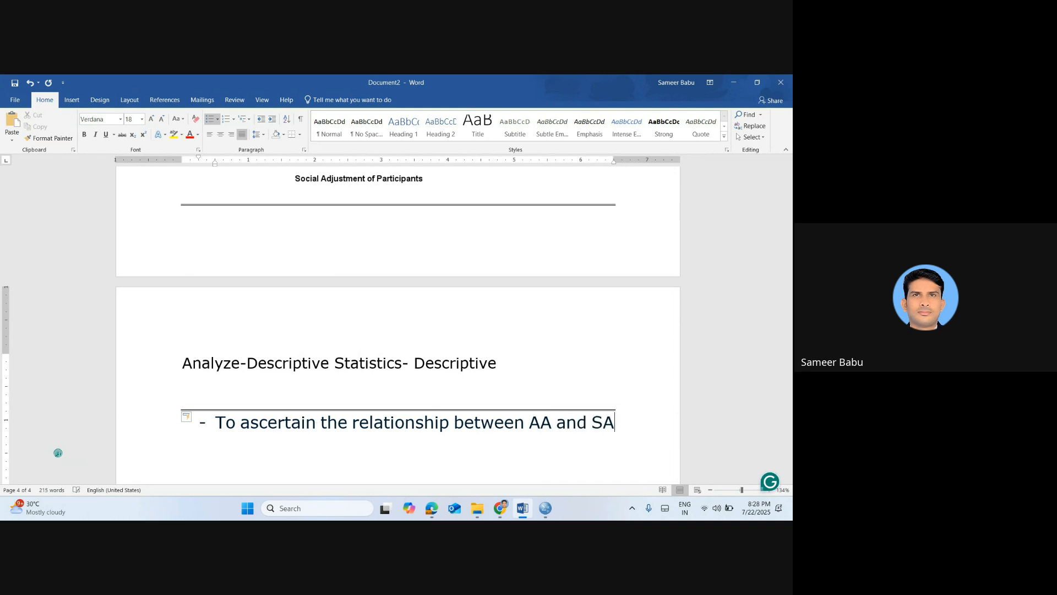
{"action": "type", "text": " of $SS"}
{"action": "type", "text": " of Kerala"}
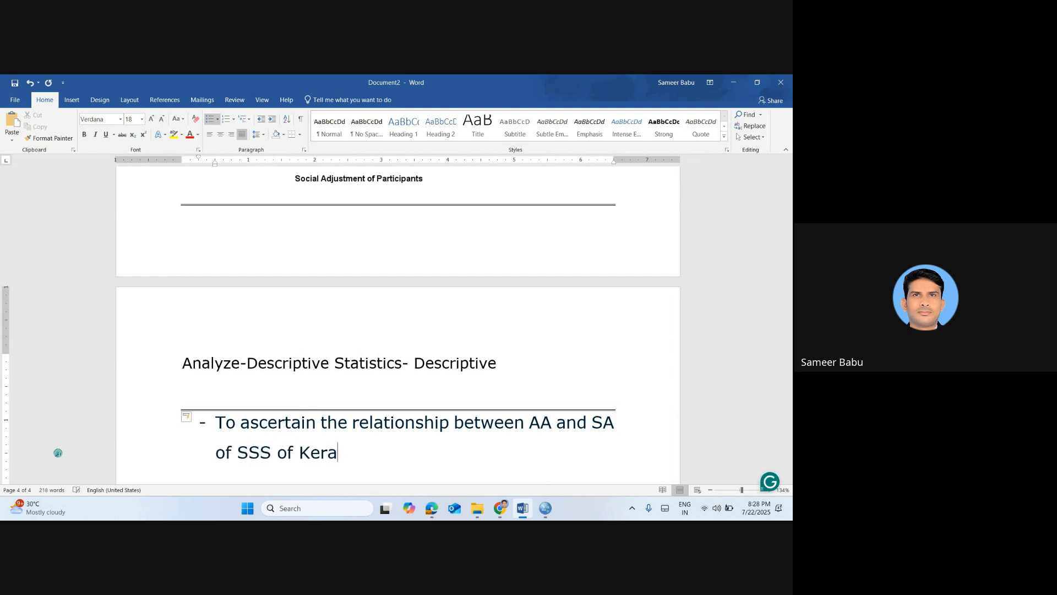
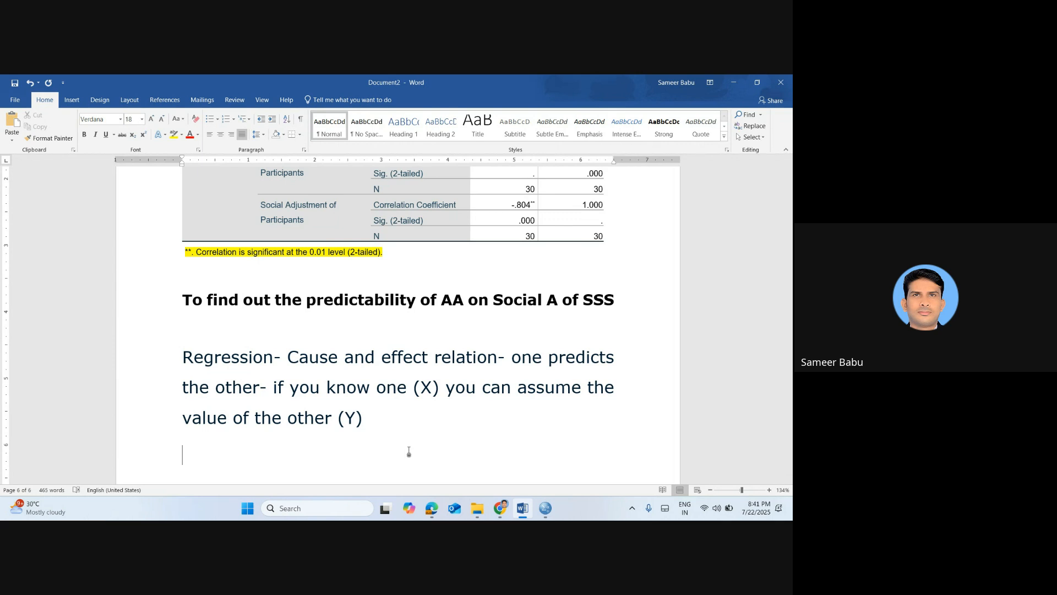
Switch to the SPSS data editor and open the Linear Regression dialog
{"action": "key", "text": "alt+Tab"}
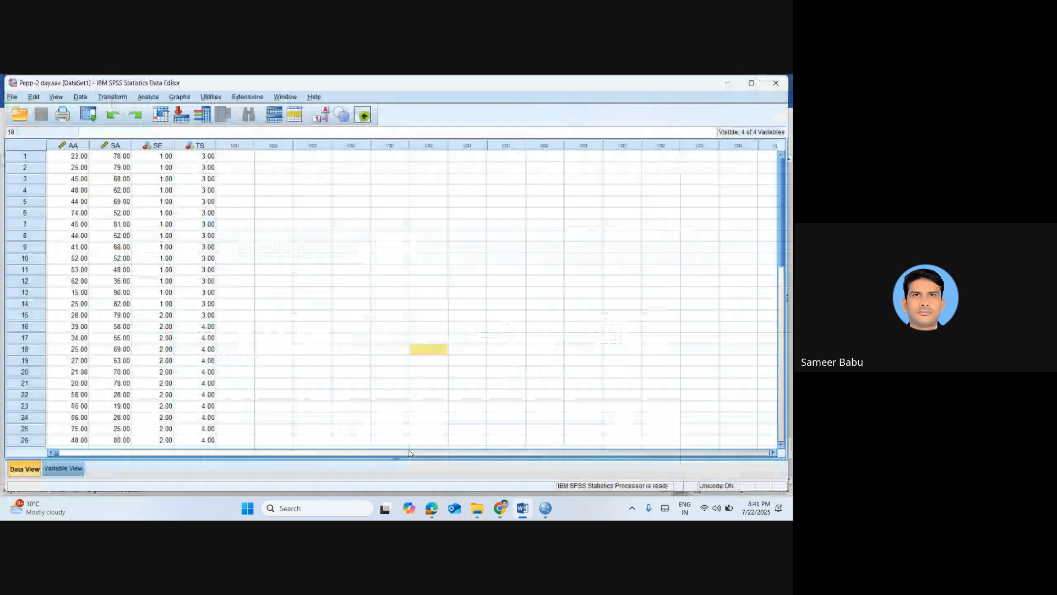
{"action": "left_click", "coordinate": [158, 98]}
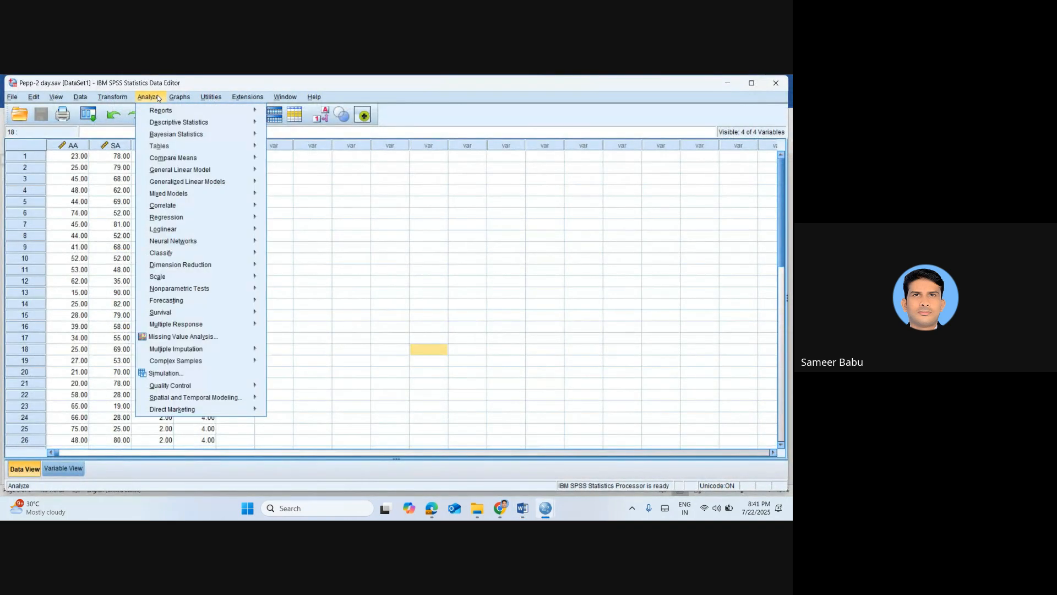
{"action": "mouse_move", "coordinate": [211, 216]}
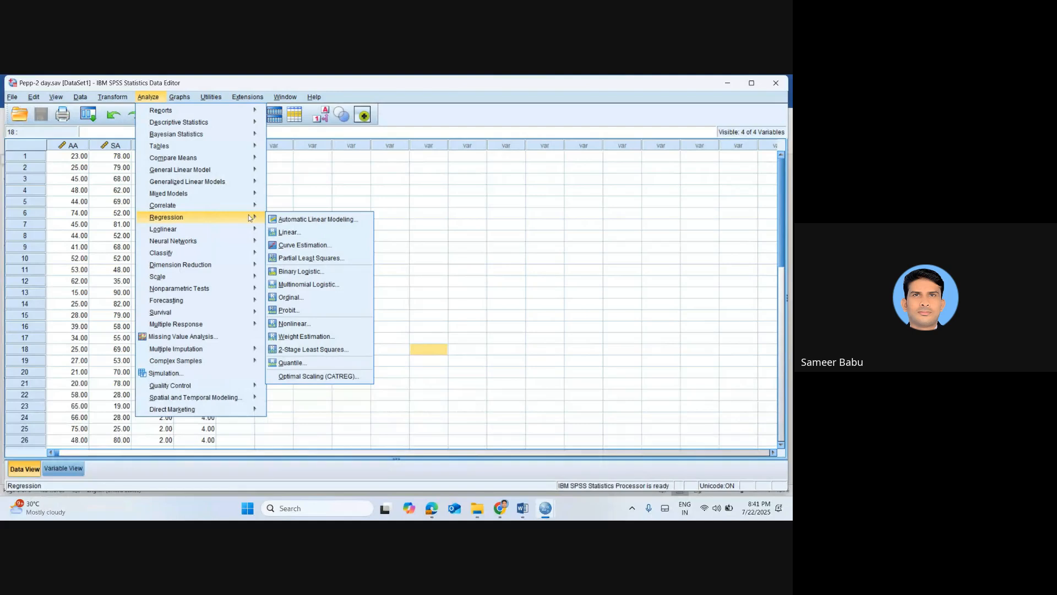
{"action": "left_click", "coordinate": [301, 233]}
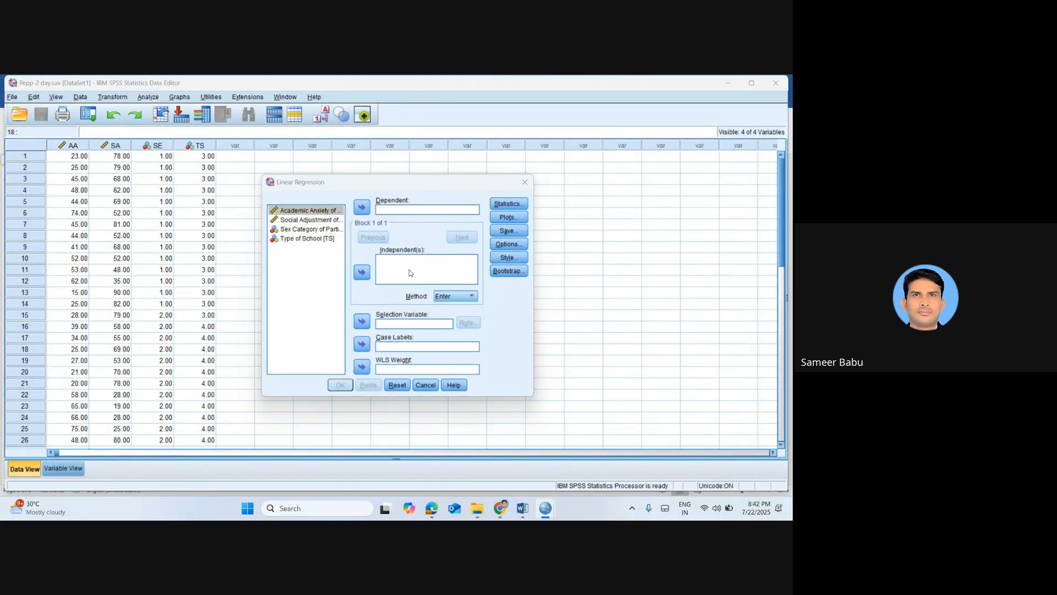
Write "Analyze- Regression- Linear" below the regression explanation in the Word notes and highlight the line in yellow
{"action": "key", "text": "alt+Tab"}
{"action": "key", "text": "alt+Tab"}
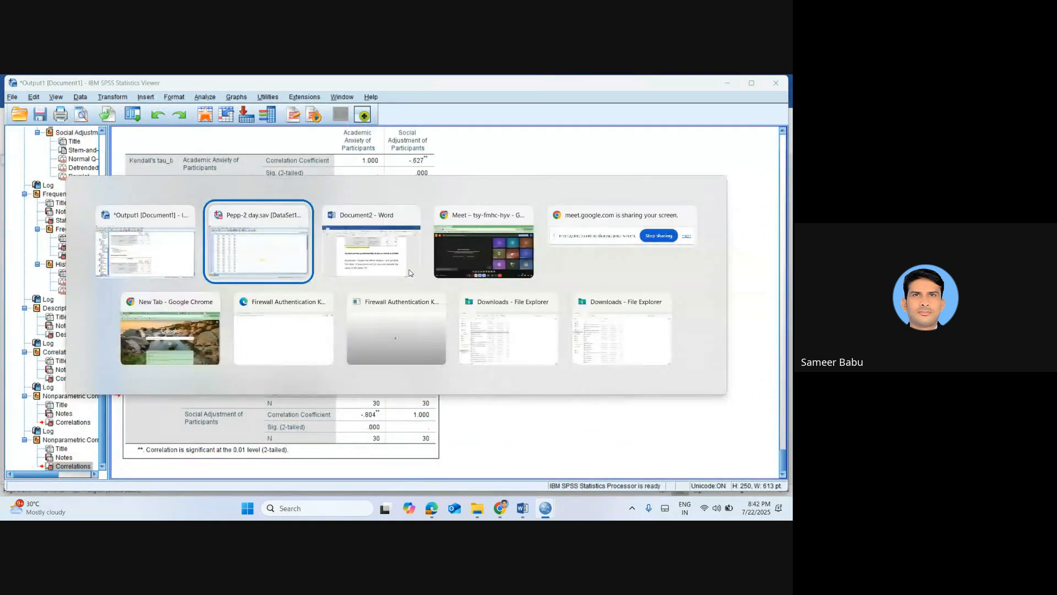
{"action": "type", "text": "Anal"}
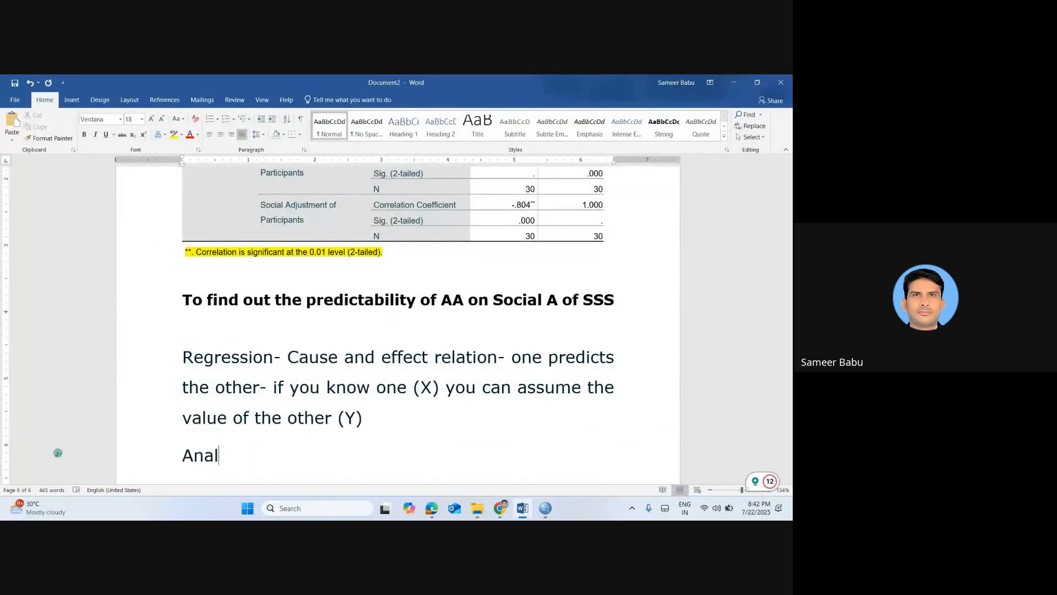
{"action": "type", "text": "yze- Regression"}
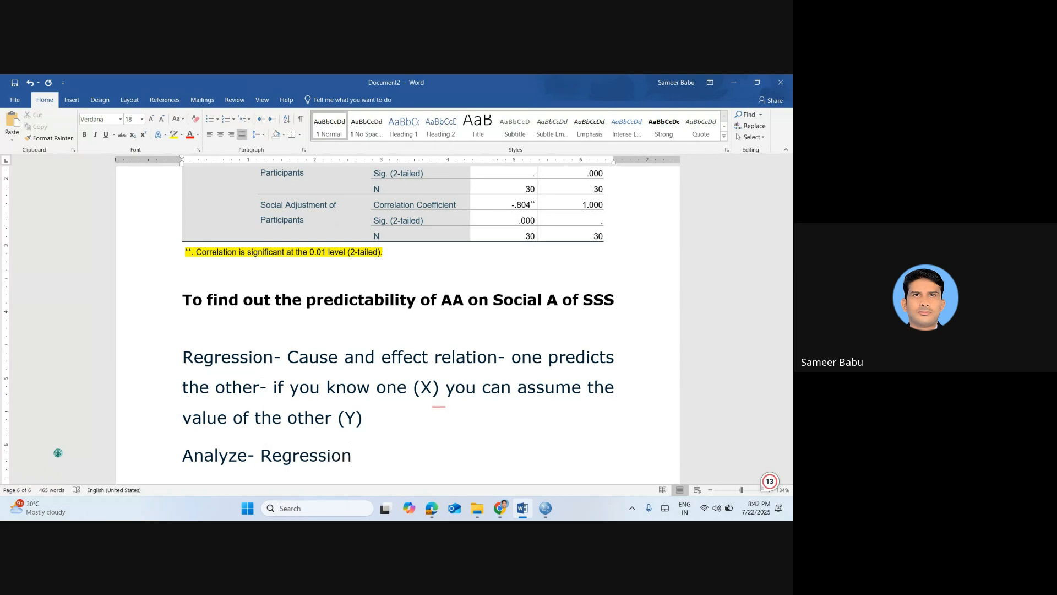
{"action": "type", "text": "- Lineaar"}
{"action": "key", "text": "BackSpace"}
{"action": "key", "text": "BackSpace"}
{"action": "type", "text": "ar"}
{"action": "key", "text": "BackSpace"}
{"action": "key", "text": "BackSpace"}
{"action": "type", "text": "r"}
{"action": "mouse_move", "coordinate": [183, 456]}
{"action": "left_mouse_down"}
{"action": "mouse_move", "coordinate": [416, 455]}
{"action": "mouse_move", "coordinate": [185, 456]}
{"action": "left_mouse_up"}
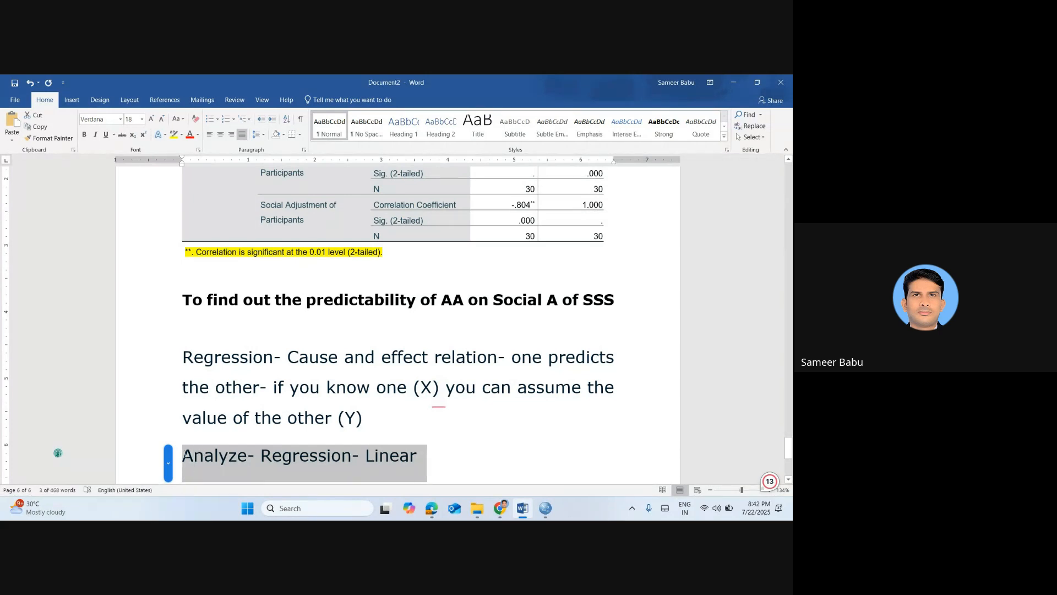
{"action": "left_click", "coordinate": [170, 135]}
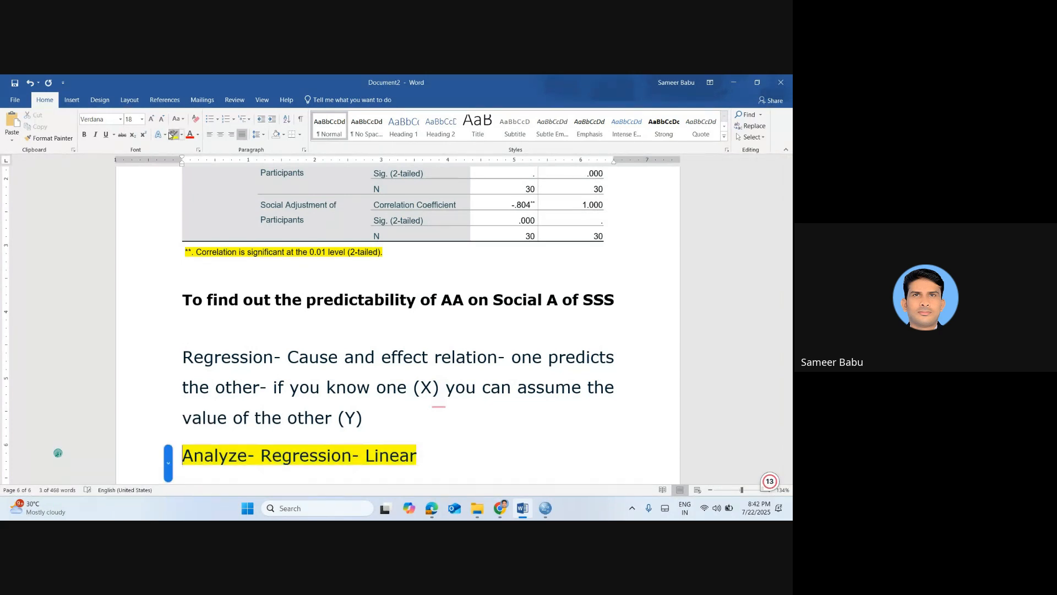
Back in SPSS, set Social Adjustment as the dependent and Academic Anxiety as the independent variable of the linear regression, using the Enter method
{"action": "key", "text": "alt+Tab"}
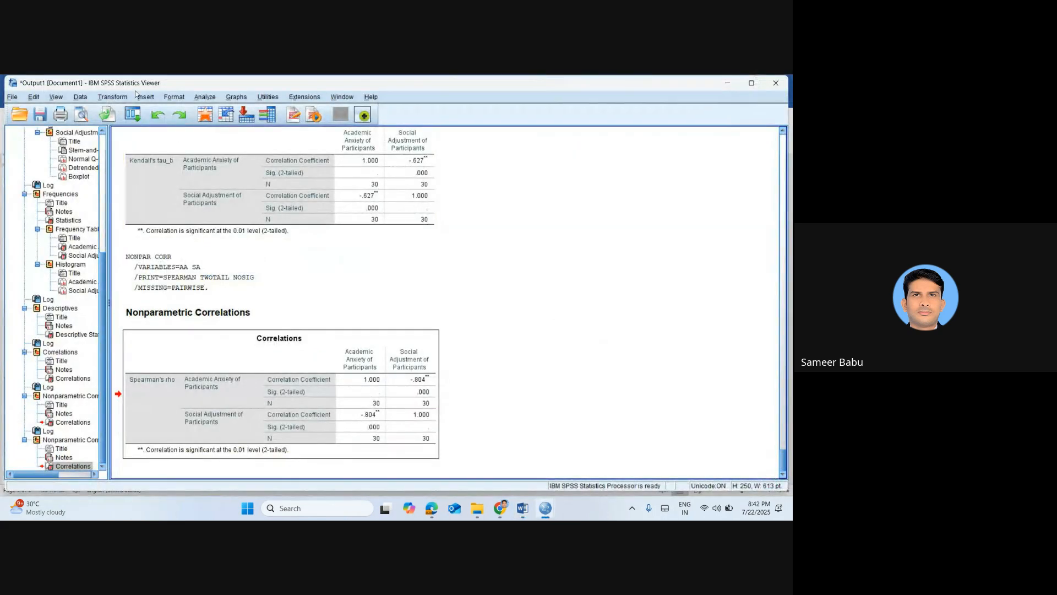
{"action": "left_click", "coordinate": [205, 115]}
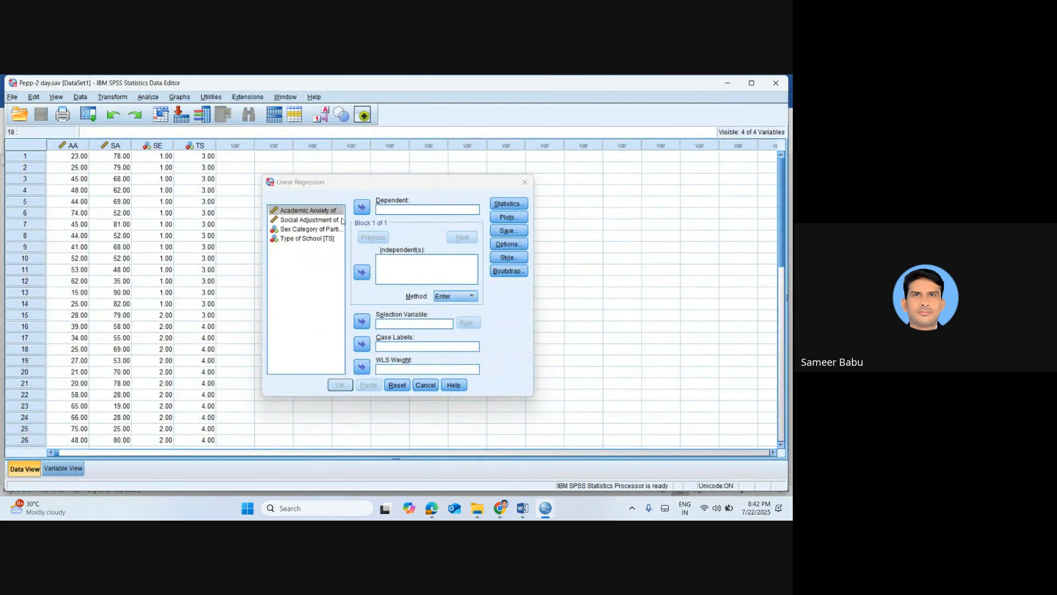
{"action": "left_click", "coordinate": [313, 221]}
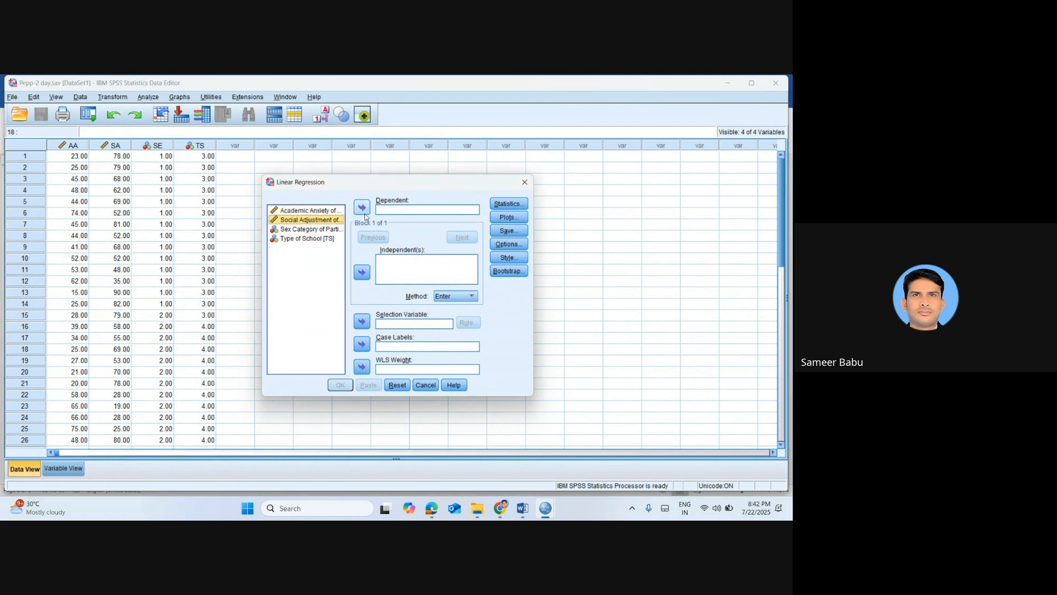
{"action": "left_click", "coordinate": [362, 211]}
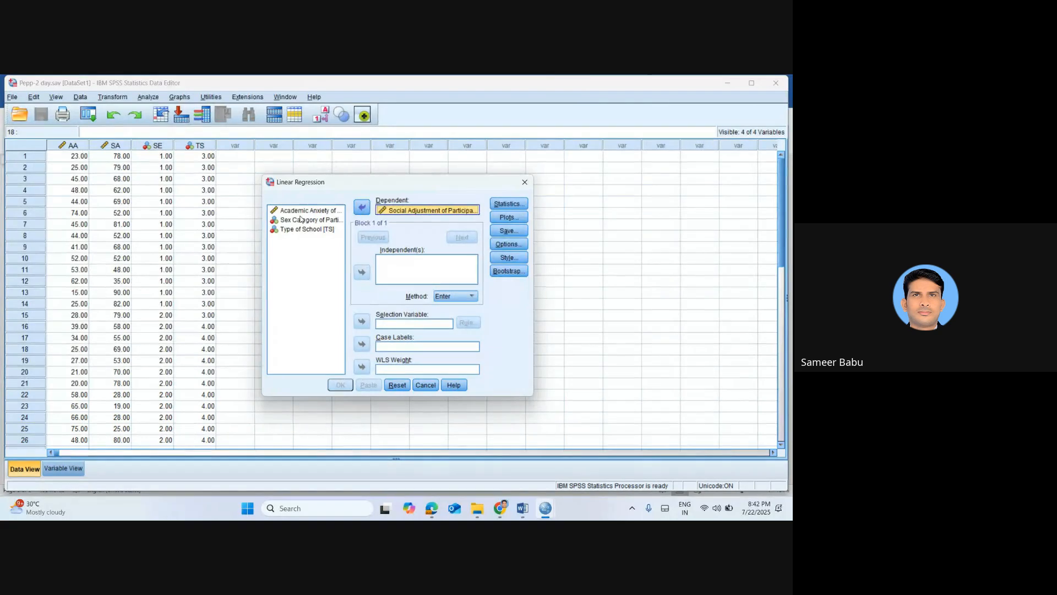
{"action": "left_click", "coordinate": [300, 219]}
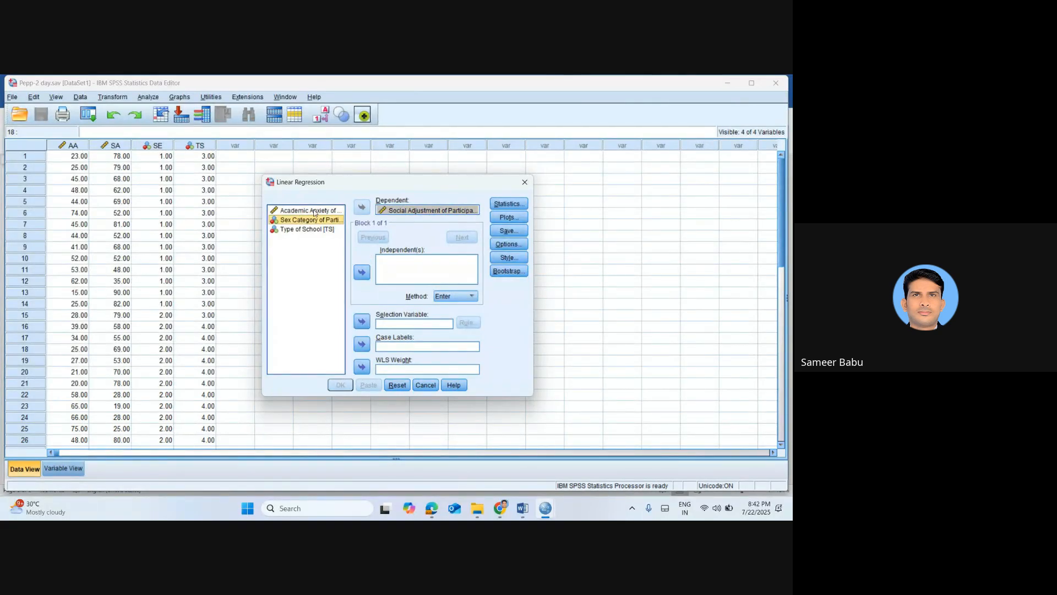
{"action": "left_click", "coordinate": [315, 212]}
{"action": "left_click", "coordinate": [362, 272]}
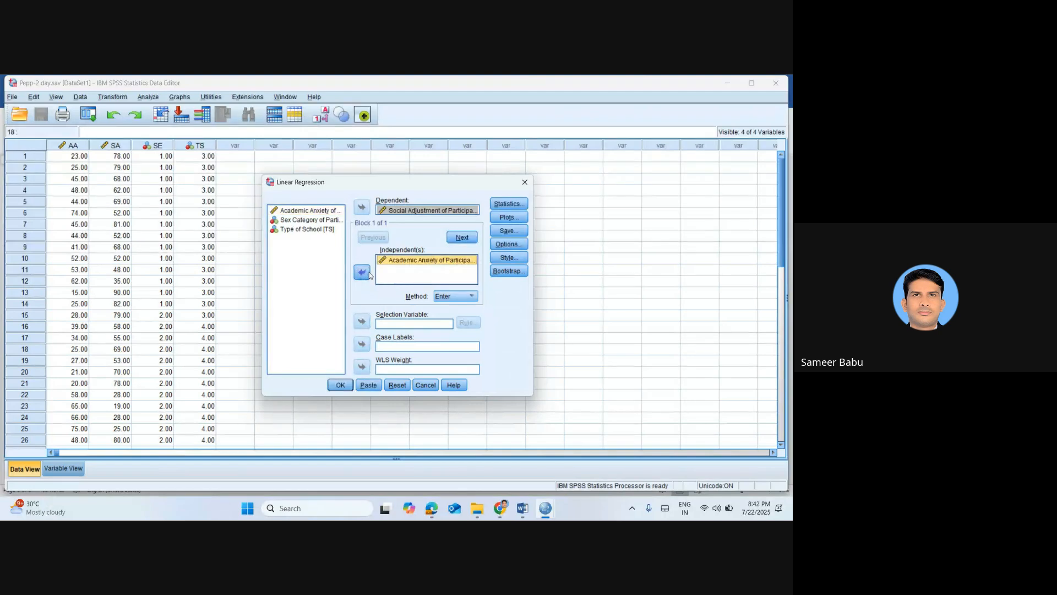
{"action": "left_click", "coordinate": [472, 296]}
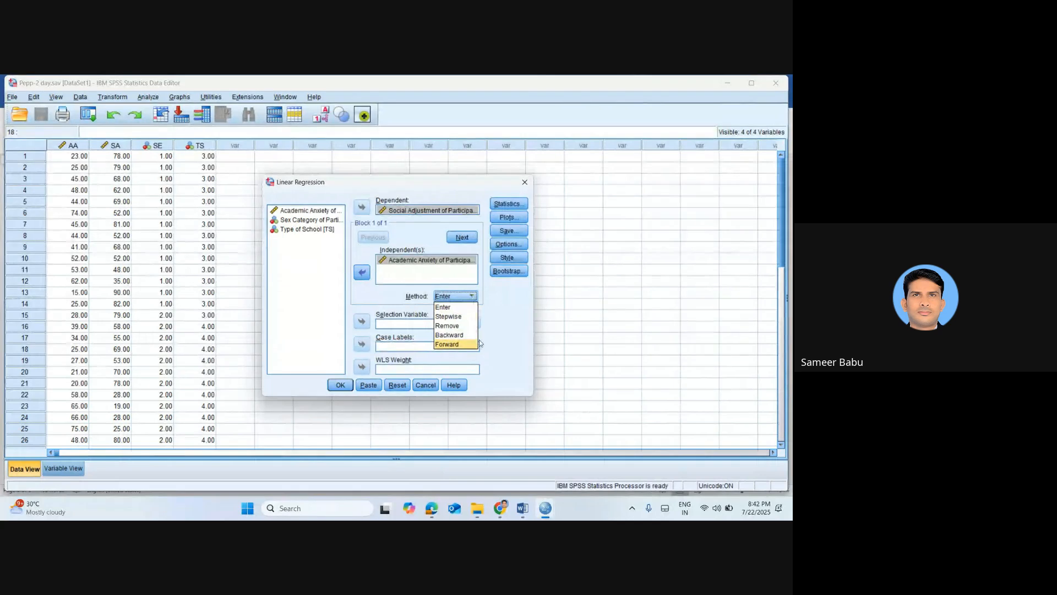
{"action": "left_click", "coordinate": [457, 308]}
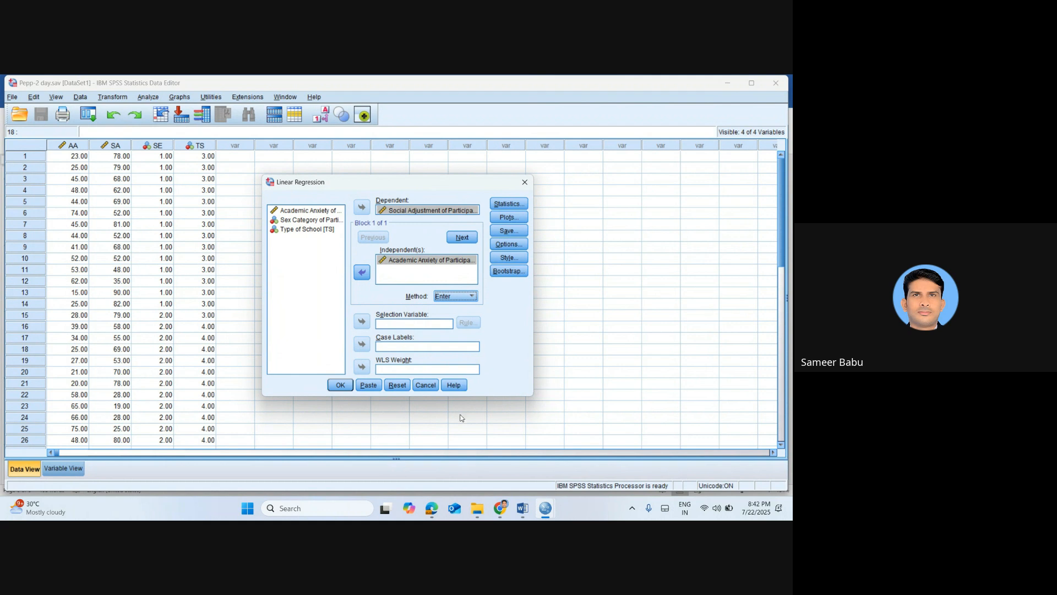
Switch to Chrome and search Google in a new tab for which method to select in regression through SPSS, with a logical explanation
{"action": "left_click", "coordinate": [499, 507]}
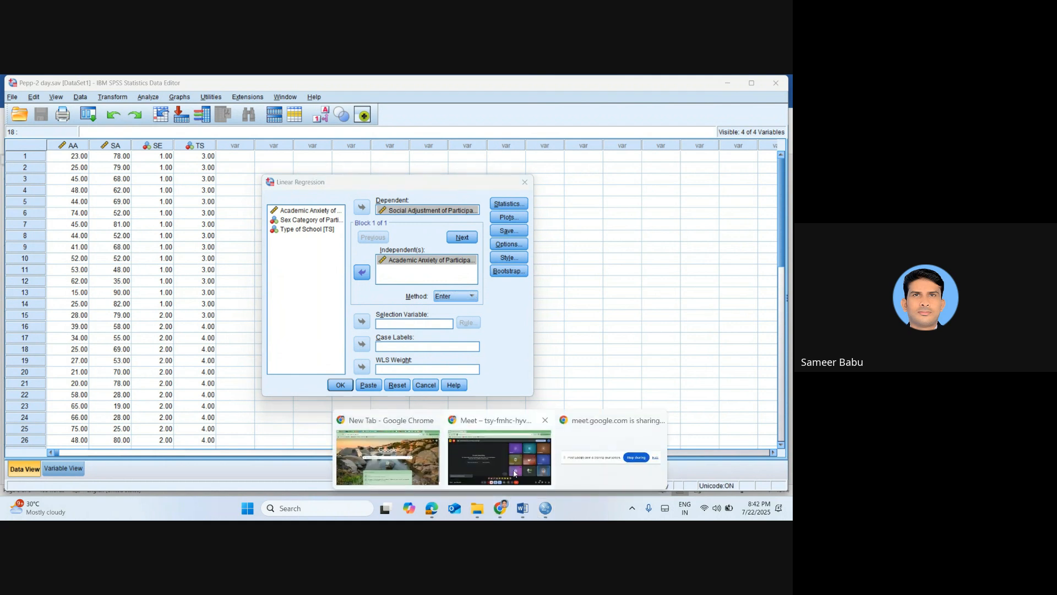
{"action": "left_click", "coordinate": [515, 474]}
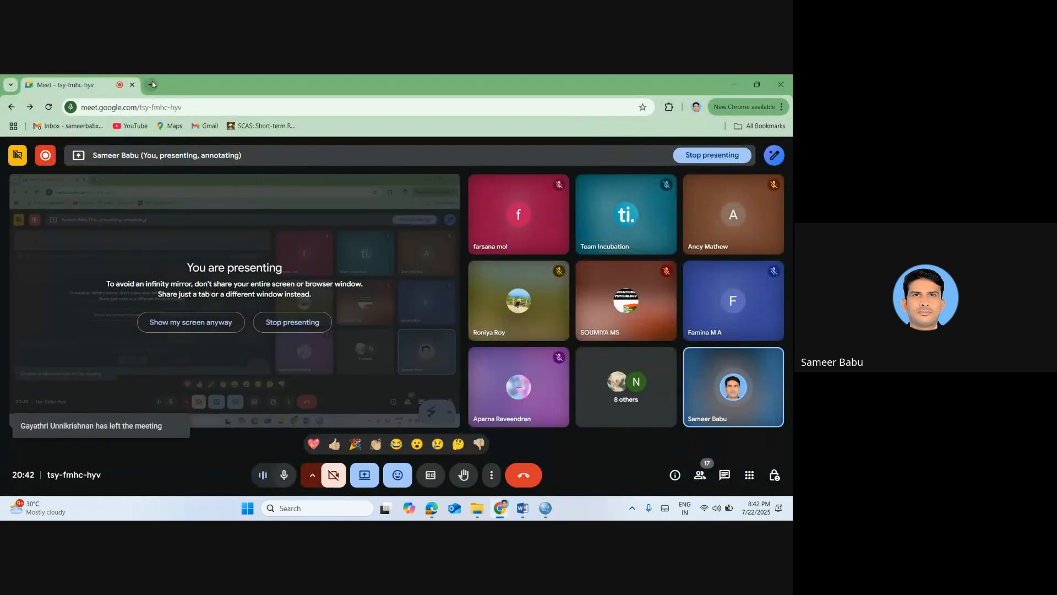
{"action": "left_click", "coordinate": [153, 84]}
{"action": "type", "text": "w"}
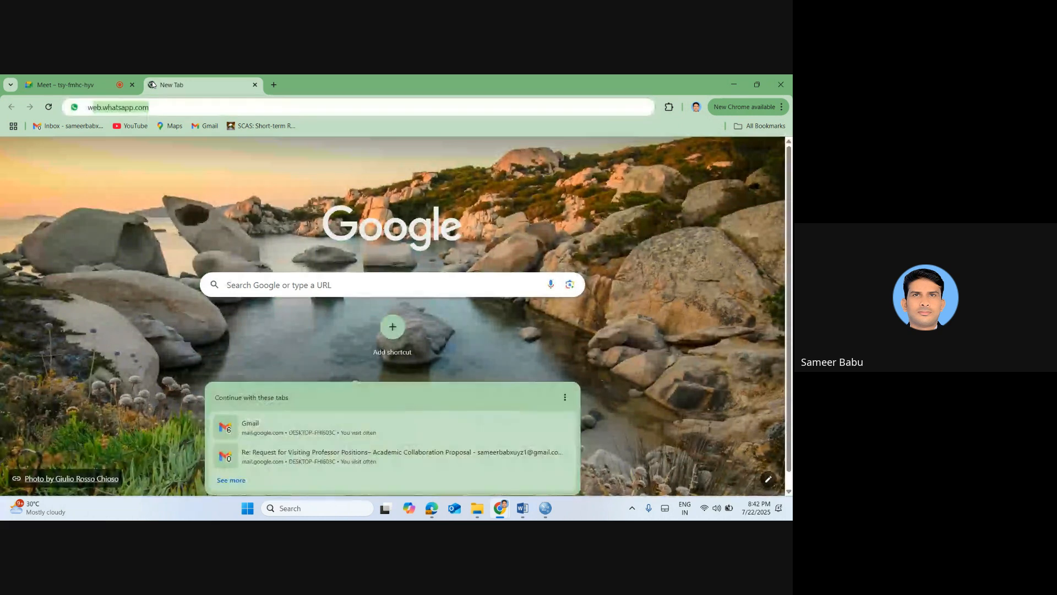
{"action": "type", "text": "hich metro"}
{"action": "key", "text": "BackSpace"}
{"action": "key", "text": "BackSpace"}
{"action": "key", "text": "BackSpace"}
{"action": "type", "text": "h"}
{"action": "key", "text": "BackSpace"}
{"action": "key", "text": "BackSpace"}
{"action": "type", "text": "th"}
{"action": "key", "text": "BackSpace"}
{"action": "key", "text": "BackSpace"}
{"action": "type", "text": "ehtod is "}
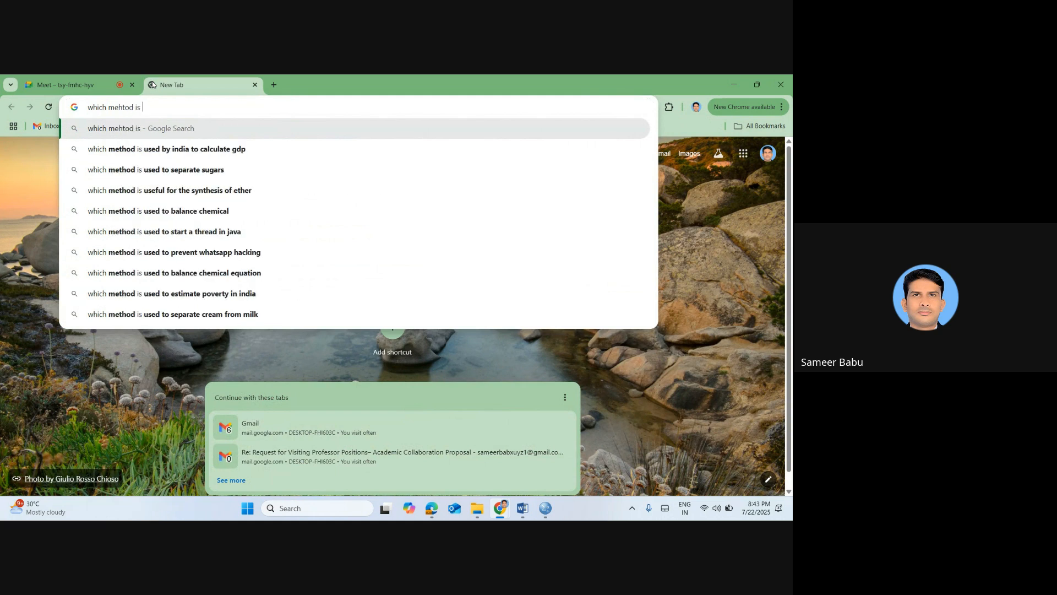
{"action": "type", "text": "to select in regere"}
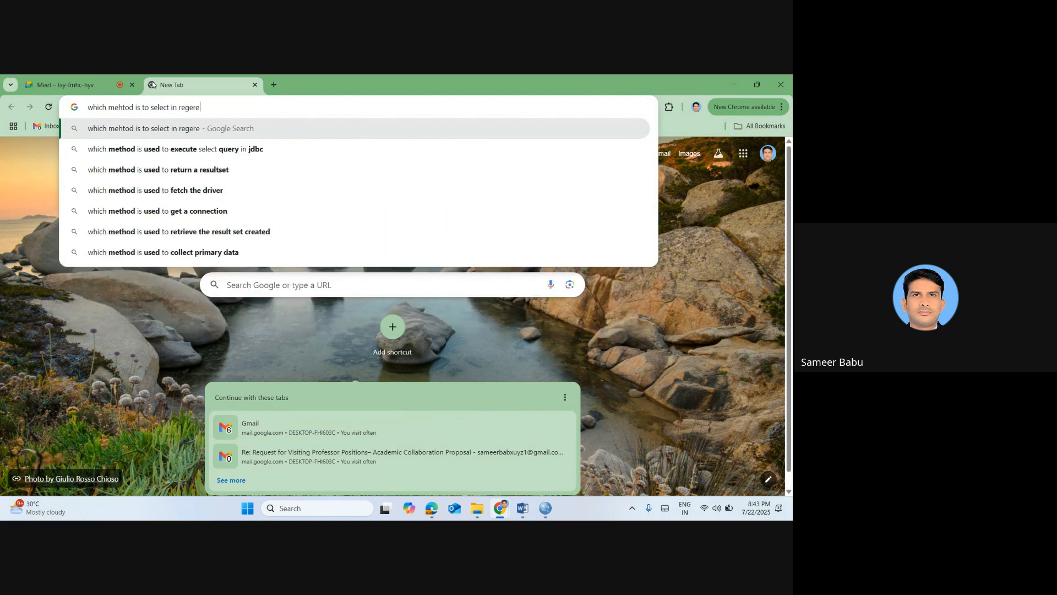
{"action": "type", "text": "esion"}
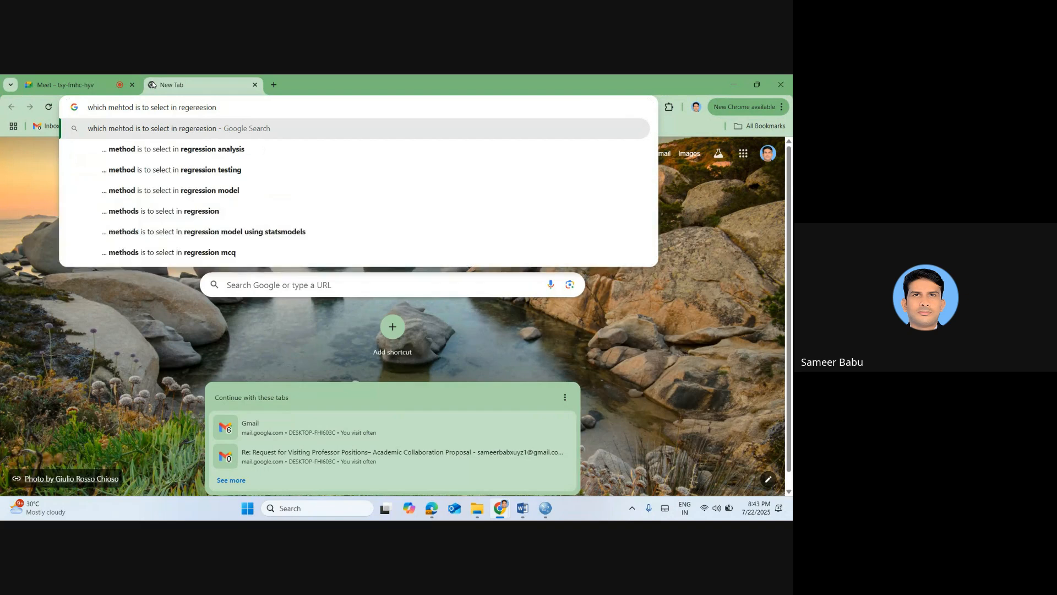
{"action": "type", "text": " through SS"}
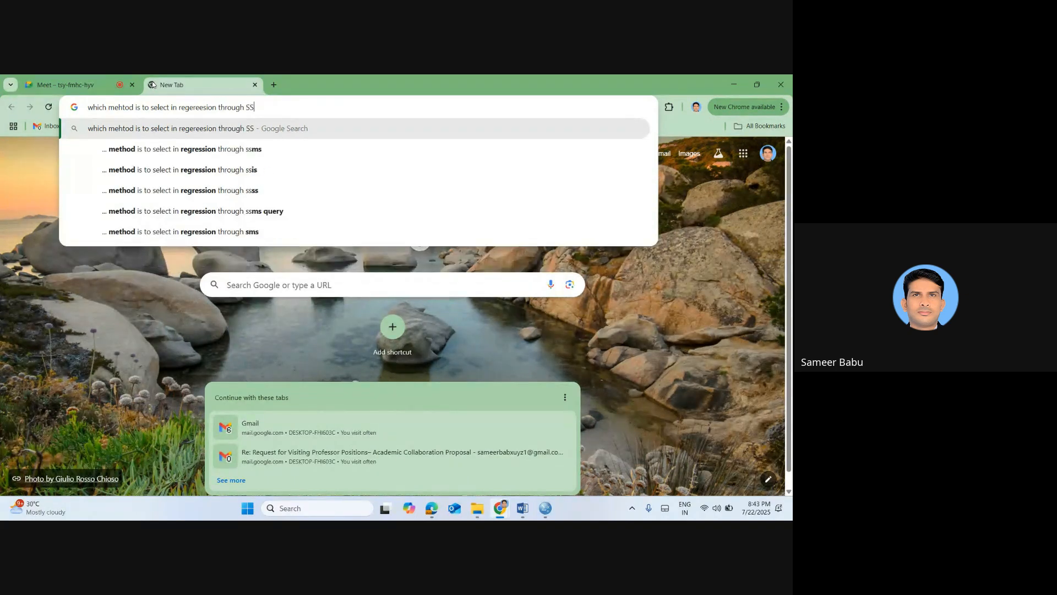
{"action": "key", "text": "BackSpace"}
{"action": "type", "text": "PSS "}
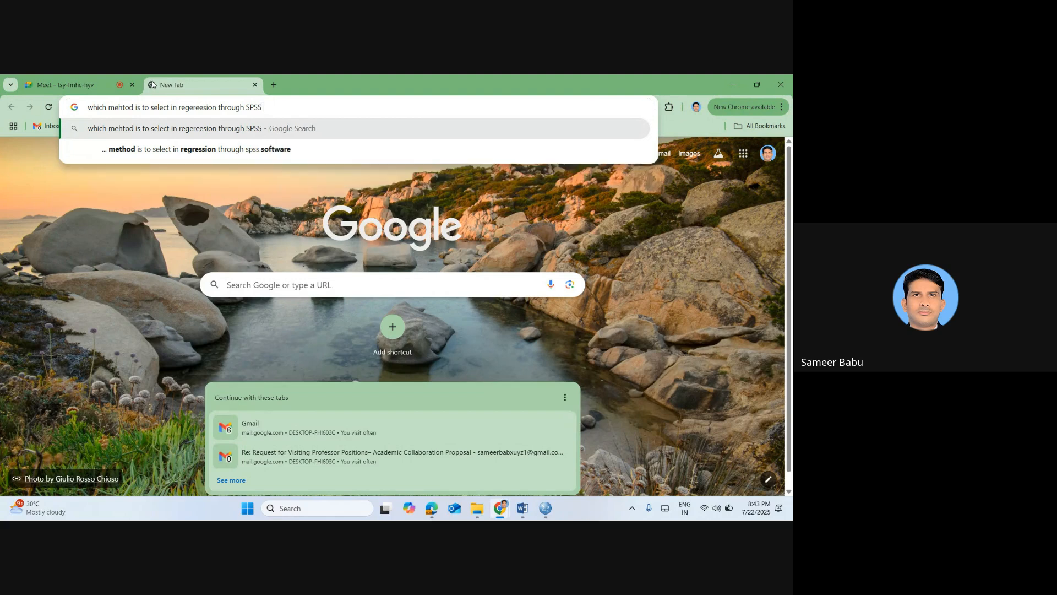
{"action": "type", "text": "logical expl"}
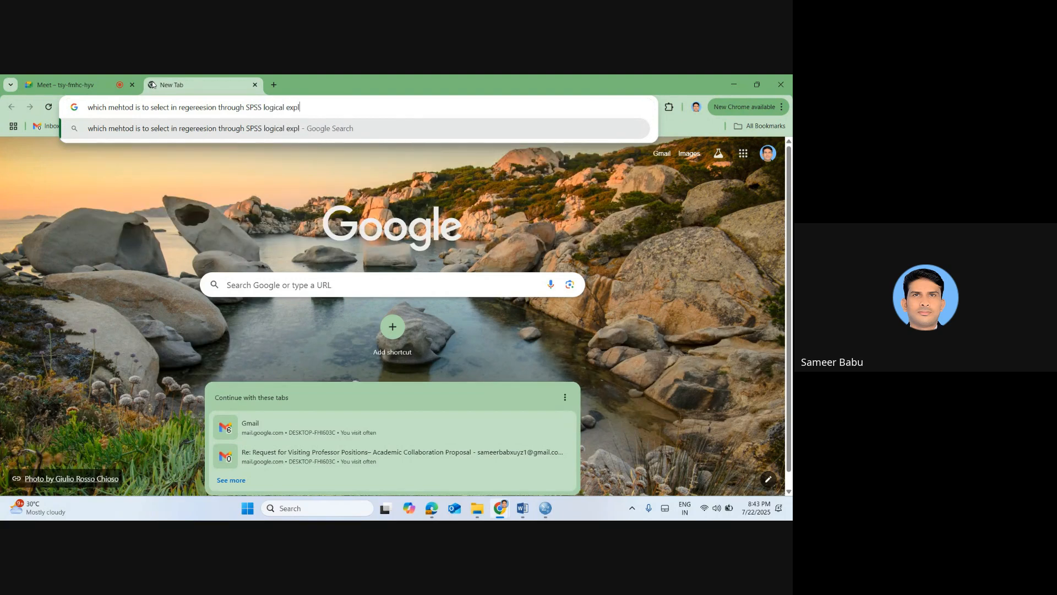
{"action": "type", "text": "anation"}
{"action": "key", "text": "Return"}
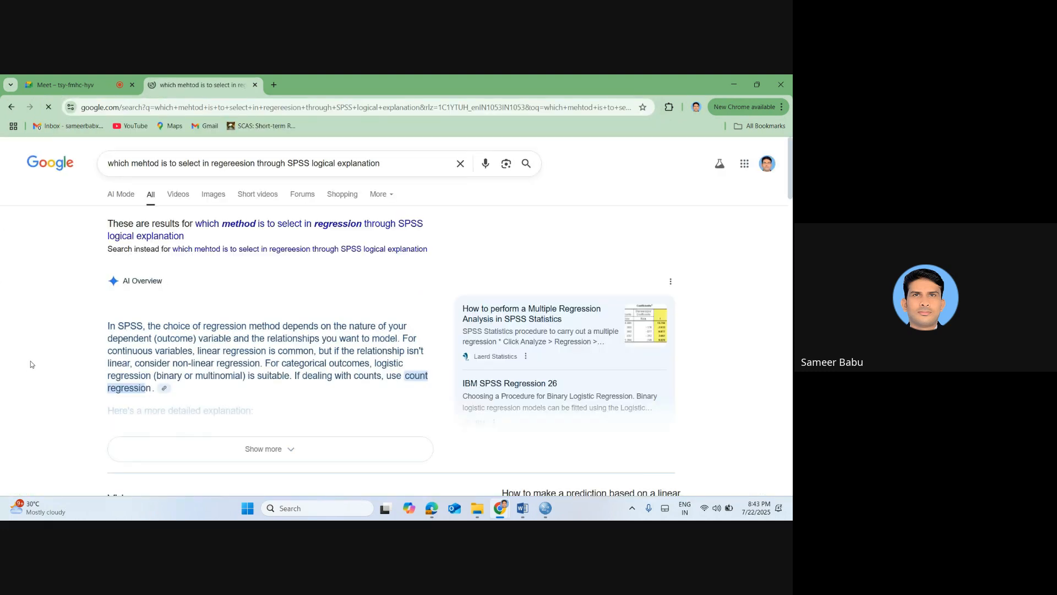
Skim the results, then extend the search query with "- from among enter, step wise, backward and forward" and rerun it
{"action": "scroll", "coordinate": [31, 364], "scroll_direction": "down", "scroll_amount": 1}
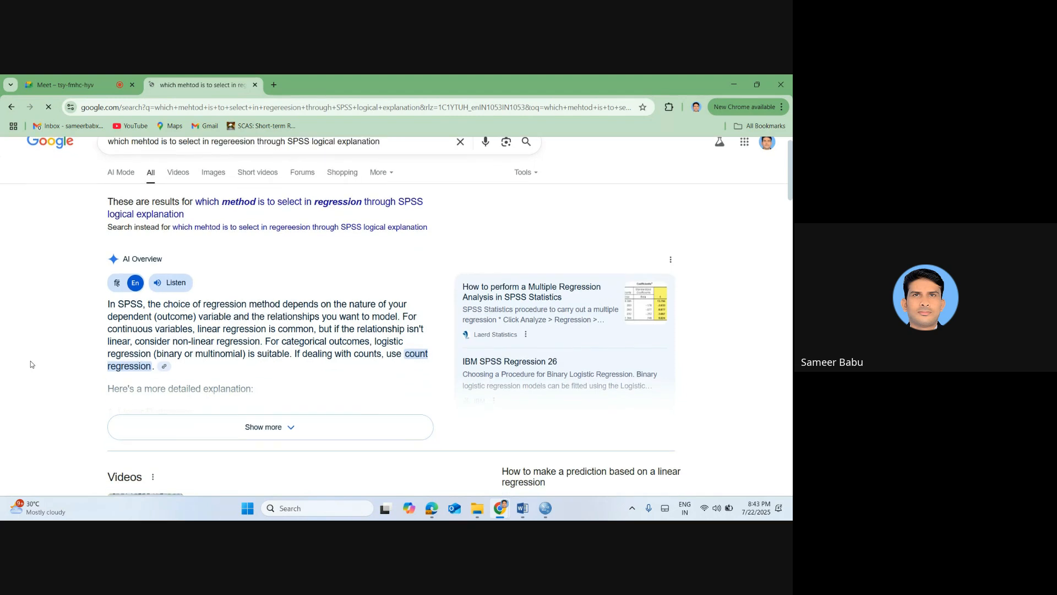
{"action": "scroll", "coordinate": [31, 364], "scroll_direction": "down", "scroll_amount": 2}
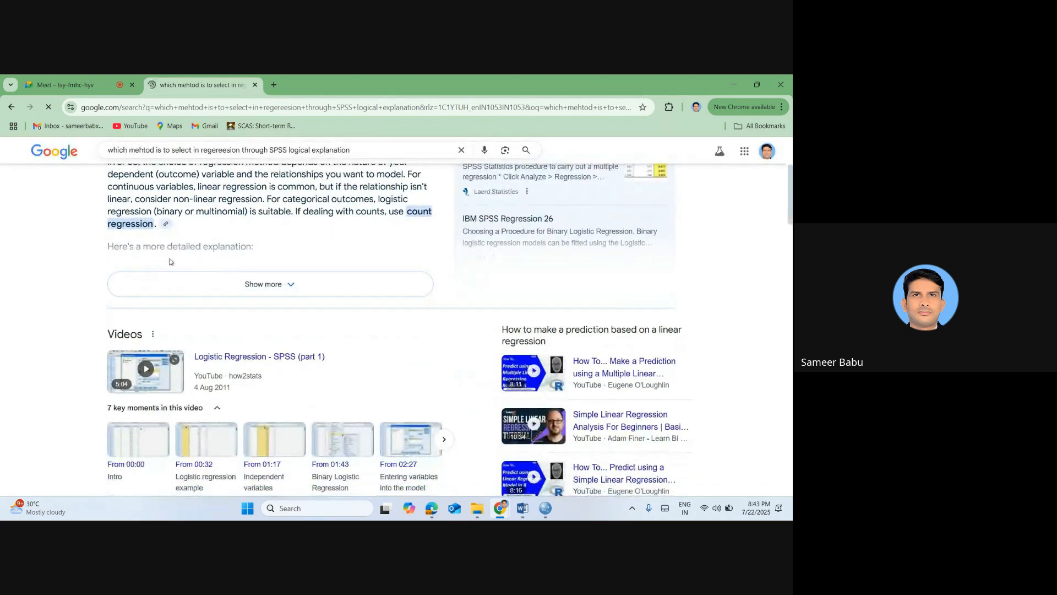
{"action": "scroll", "coordinate": [240, 228], "scroll_direction": "up", "scroll_amount": 1}
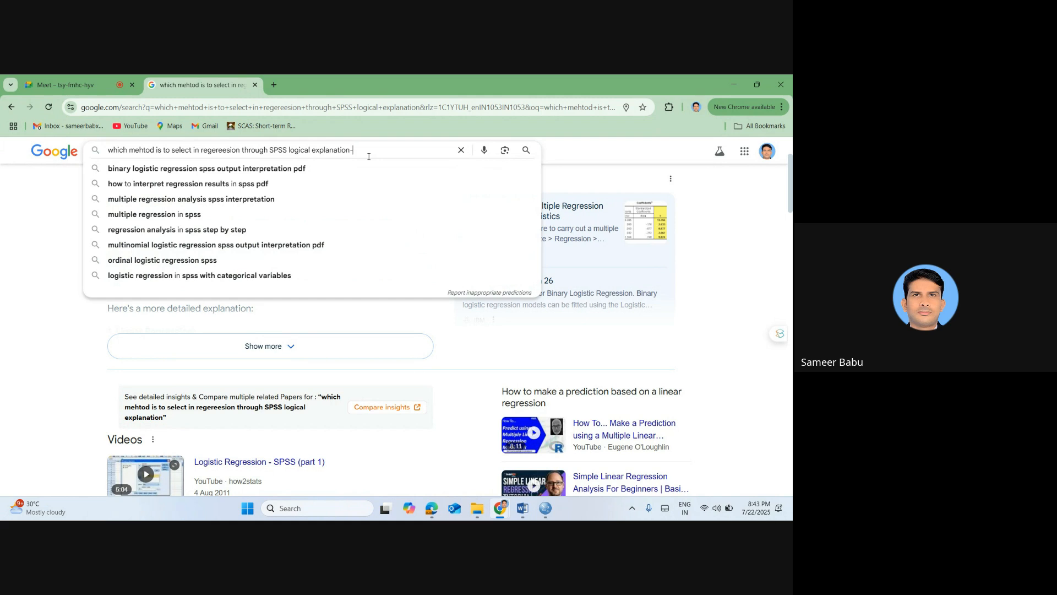
{"action": "type", "text": "from abo"}
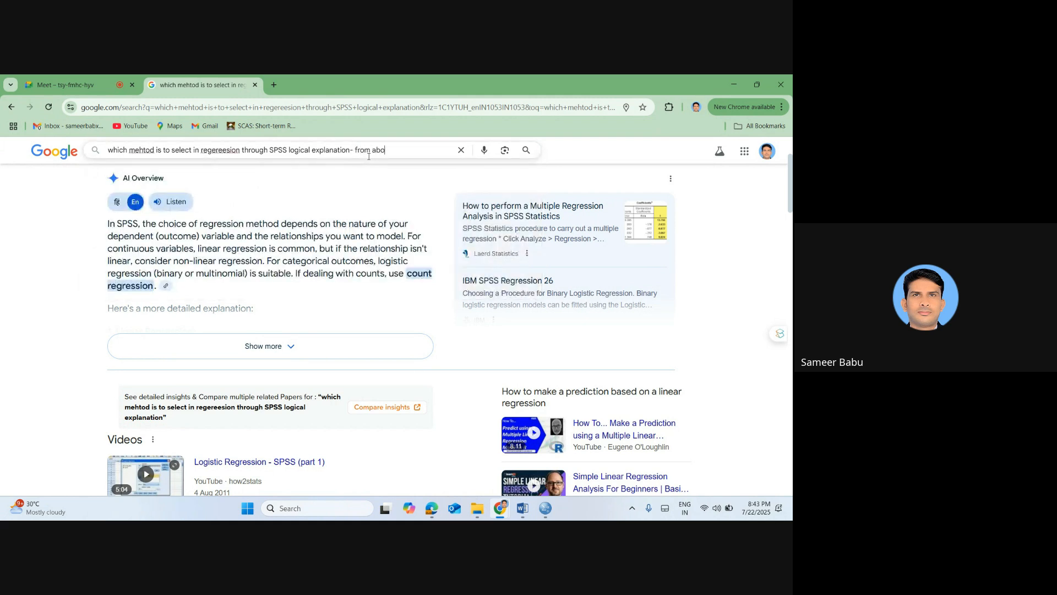
{"action": "key", "text": "BackSpace"}
{"action": "key", "text": "BackSpace"}
{"action": "type", "text": "mong enter, step wise, backward and forward"}
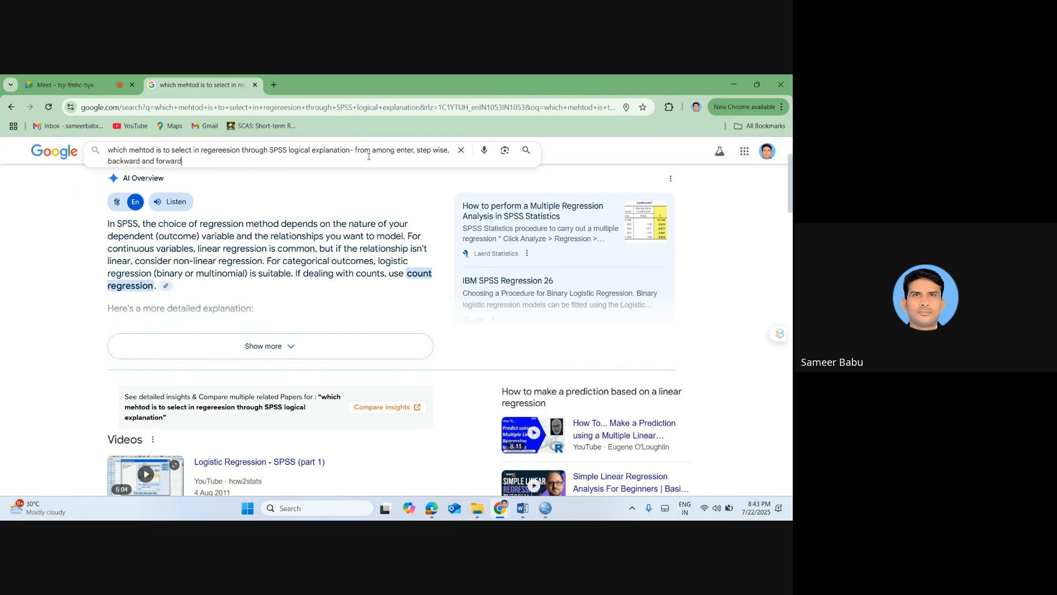
{"action": "key", "text": "Return"}
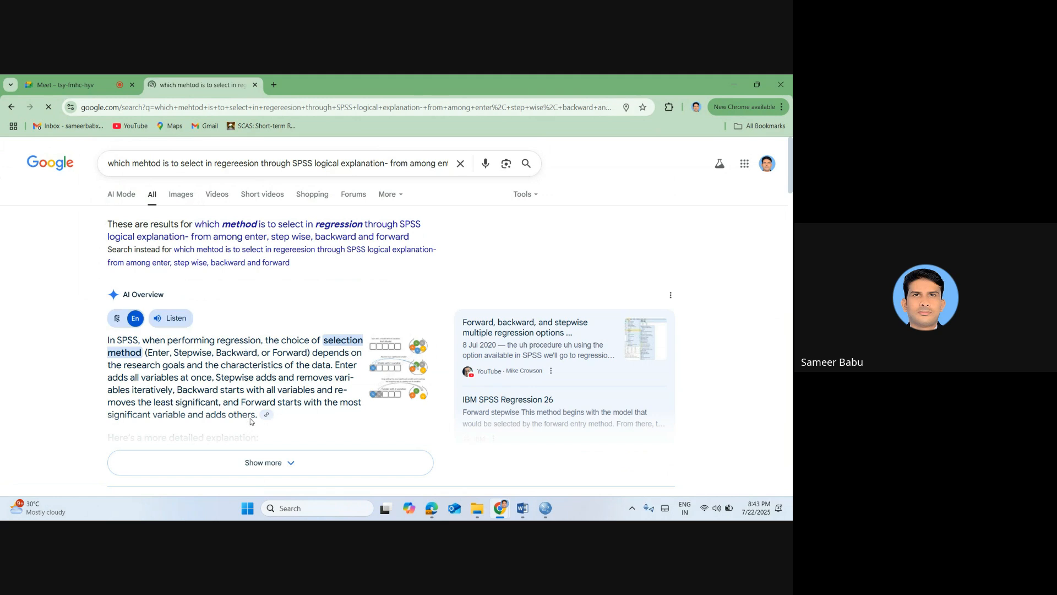
Copy the AI Overview paragraph on regression selection methods from Google and paste it into the Word notes below "Analyze- Regression- Linear"
{"action": "triple_click", "coordinate": [146, 353]}
{"action": "key", "text": "ctrl+c"}
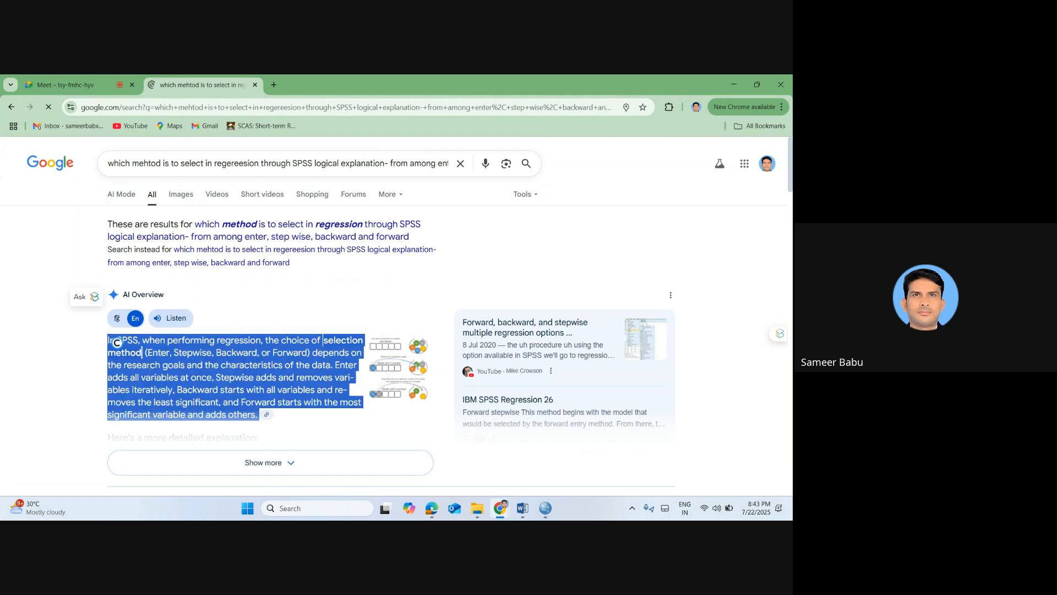
{"action": "key", "text": "alt+Tab"}
{"action": "key", "text": "alt+Tab"}
{"action": "key", "text": "Tab"}
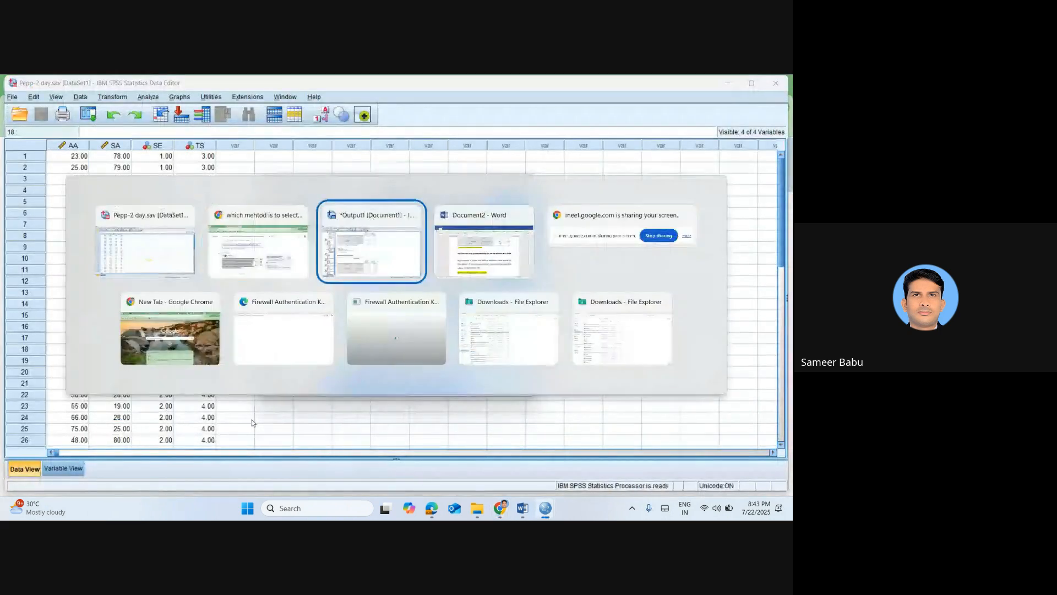
{"action": "key", "text": "alt+Tab"}
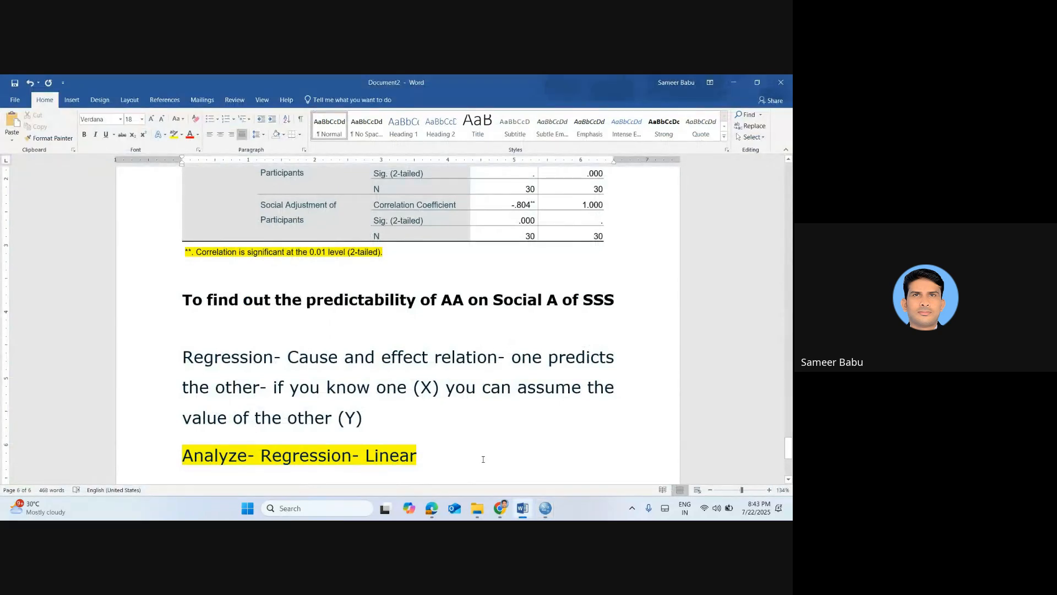
{"action": "key", "text": "Return"}
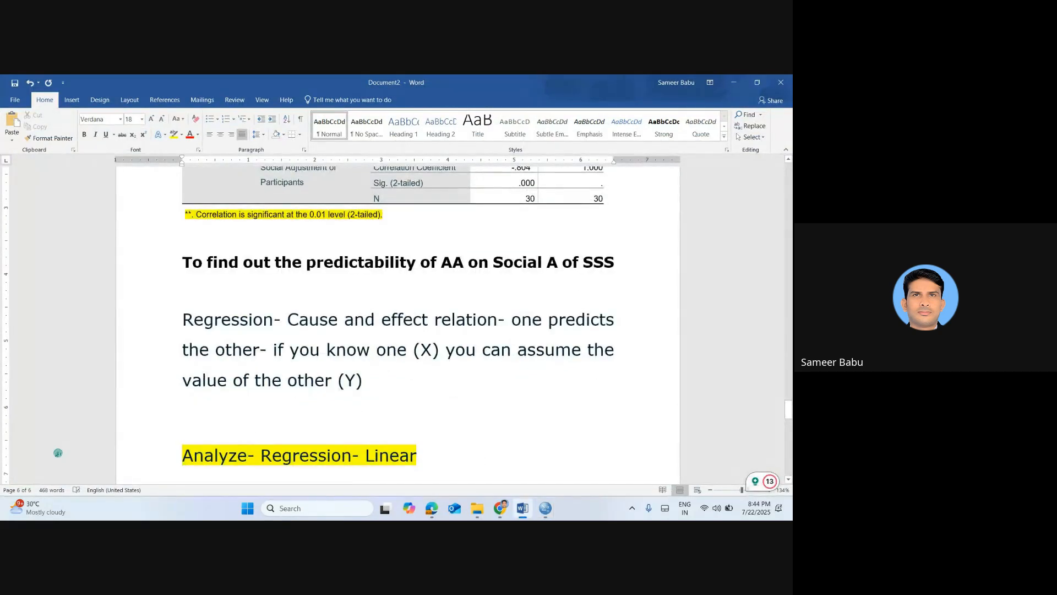
{"action": "key", "text": "Return"}
{"action": "key", "text": "Return"}
{"action": "key", "text": "ctrl+v"}
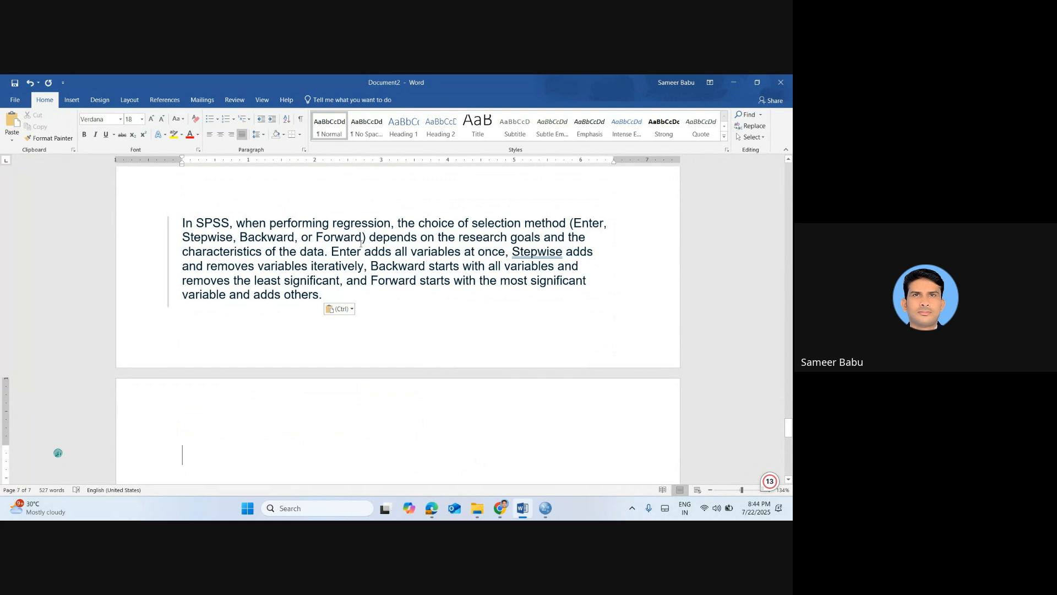
Split the pasted paragraph so the explanations of Enter, Stepwise, Backward and Forward each start on their own line
{"action": "left_click", "coordinate": [334, 252]}
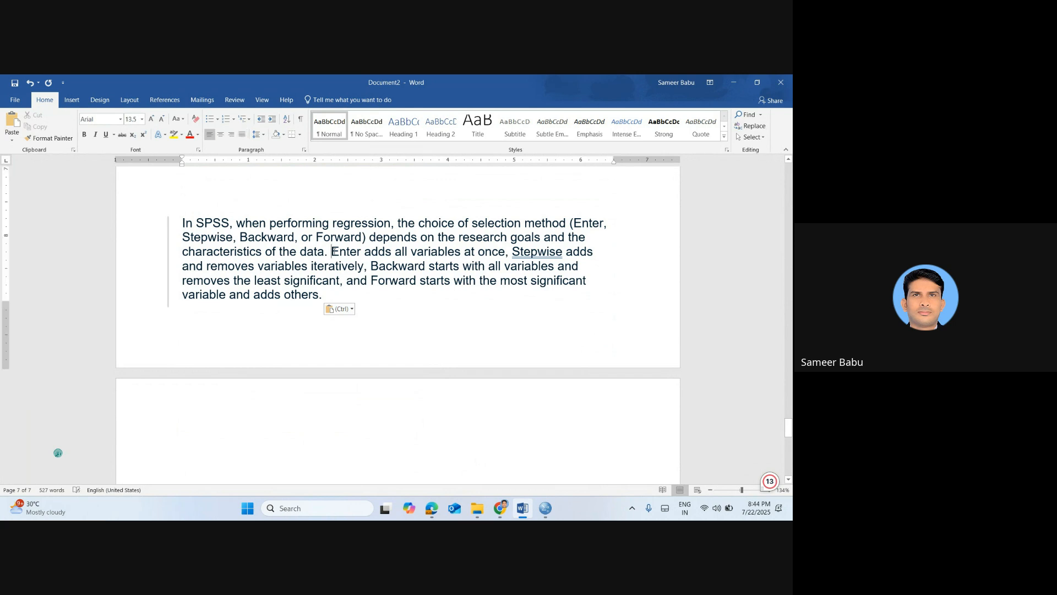
{"action": "key", "text": "ctrl+Return"}
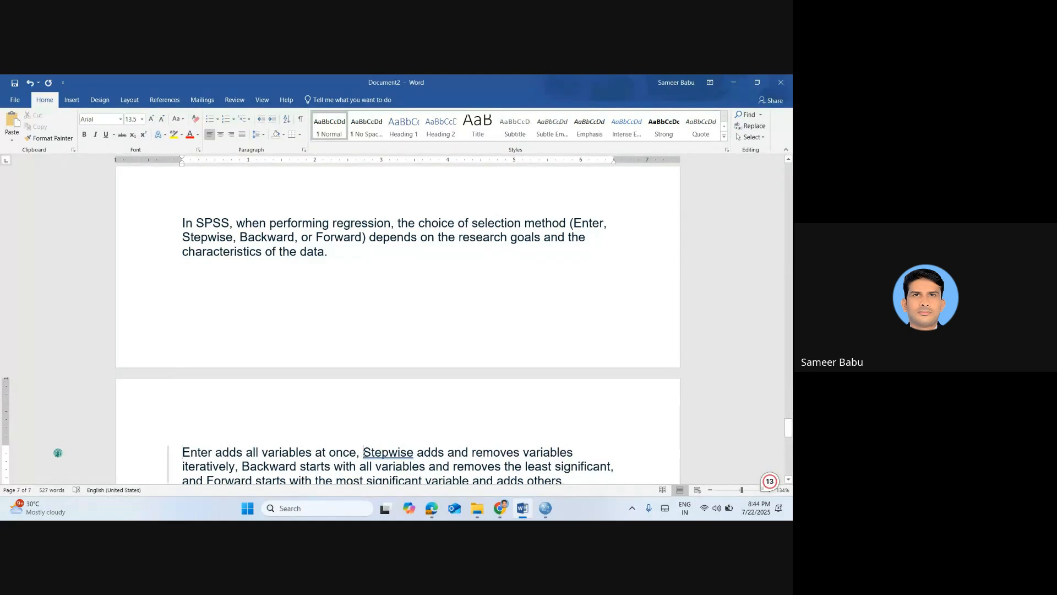
{"action": "key", "text": "Return"}
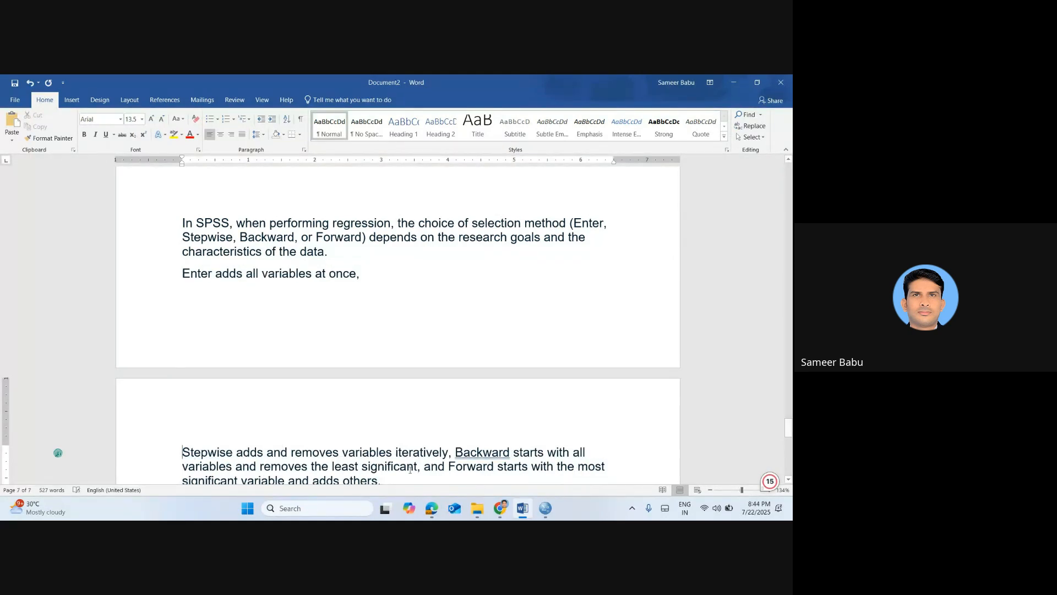
{"action": "mouse_move", "coordinate": [435, 456]}
{"action": "left_click", "coordinate": [456, 455]}
{"action": "key", "text": "Return"}
{"action": "key", "text": "Down"}
{"action": "key", "text": "Down"}
{"action": "key", "text": "Down"}
{"action": "key", "text": "Down"}
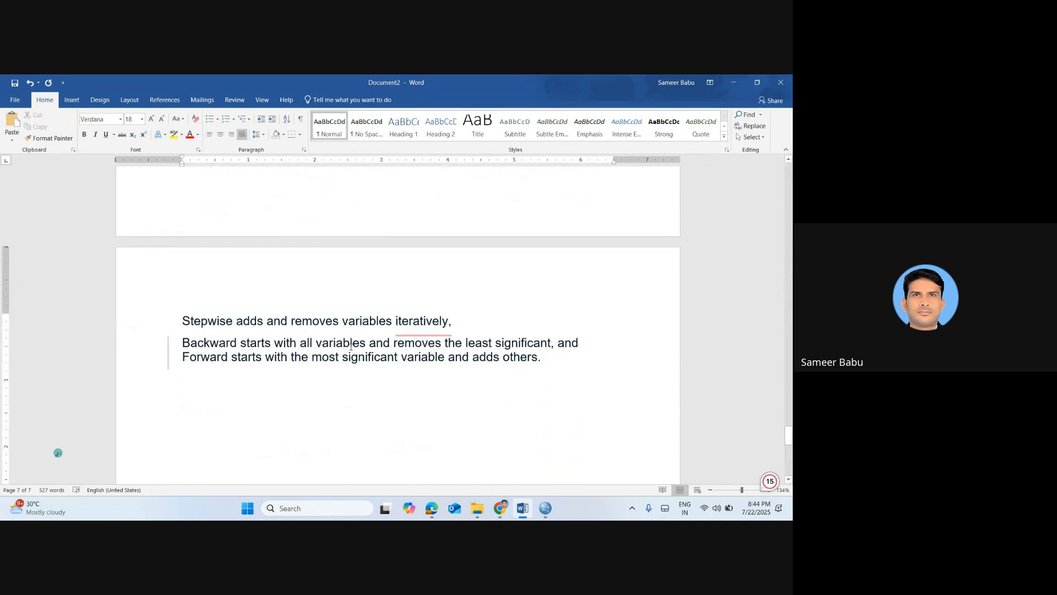
{"action": "left_click", "coordinate": [555, 342]}
{"action": "left_click", "coordinate": [180, 365]}
{"action": "key", "text": "Return"}
Return to the blank line between "Analyze- Regression- Linear" and the pasted explanation of selection methods
{"action": "key", "text": "Up"}
{"action": "key", "text": "Up"}
{"action": "key", "text": "Up"}
{"action": "key", "text": "Up"}
{"action": "key", "text": "Up"}
{"action": "key", "text": "Up"}
{"action": "key", "text": "Up"}
{"action": "key", "text": "Up"}
{"action": "key", "text": "Up"}
{"action": "key", "text": "Up"}
{"action": "key", "text": "Down"}
{"action": "key", "text": "Down"}
{"action": "key", "text": "Down"}
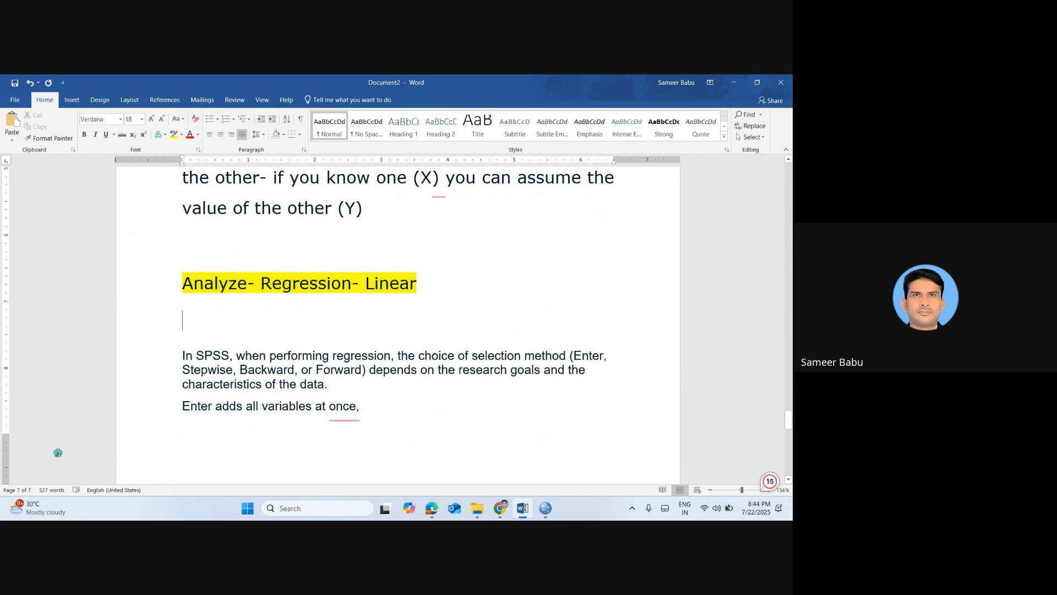
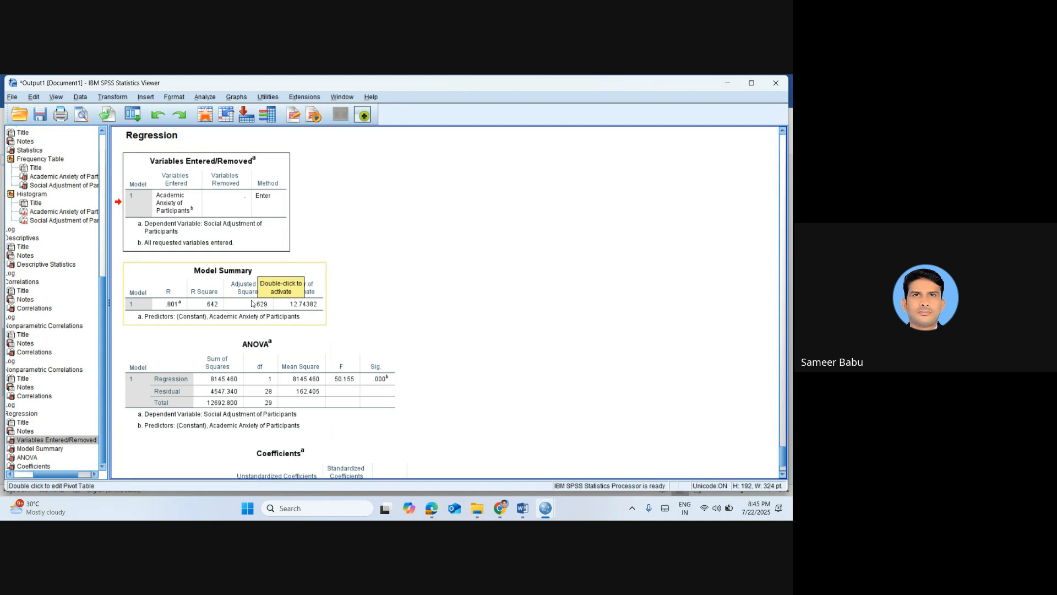
Examine the regression tables in the SPSS output, then select the Model Summary, ANOVA and Coefficients tables together for copying
{"action": "left_click", "coordinate": [251, 318]}
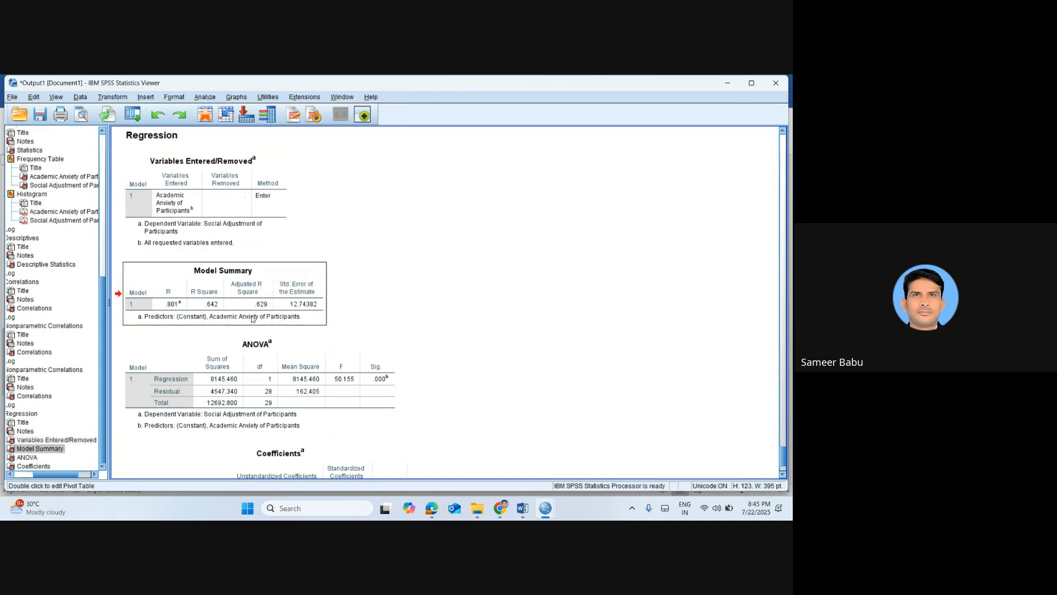
{"action": "left_click", "coordinate": [287, 380]}
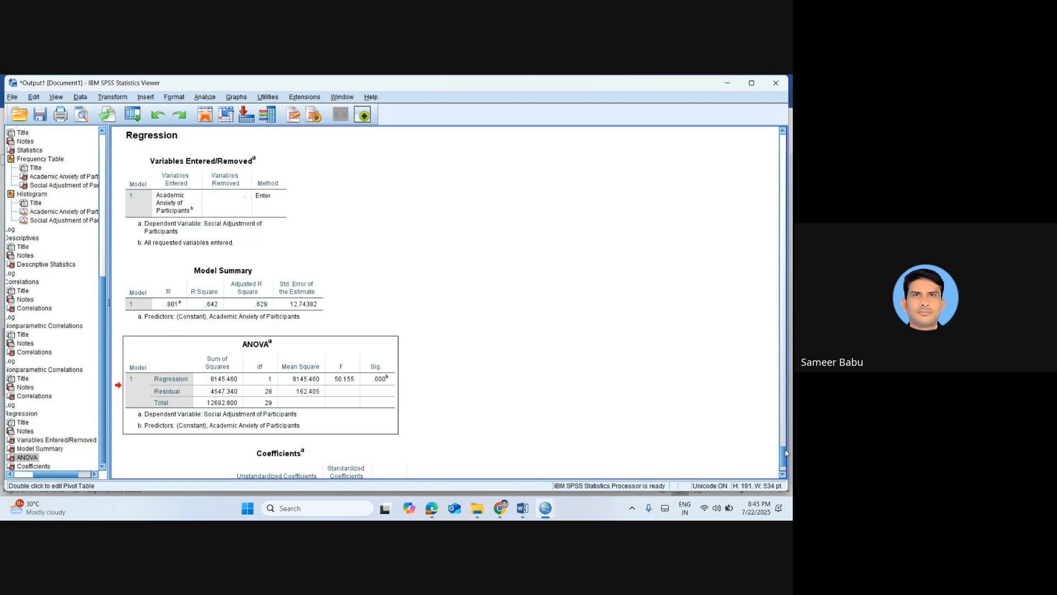
{"action": "left_click_drag", "start_coordinate": [787, 452], "coordinate": [786, 461]}
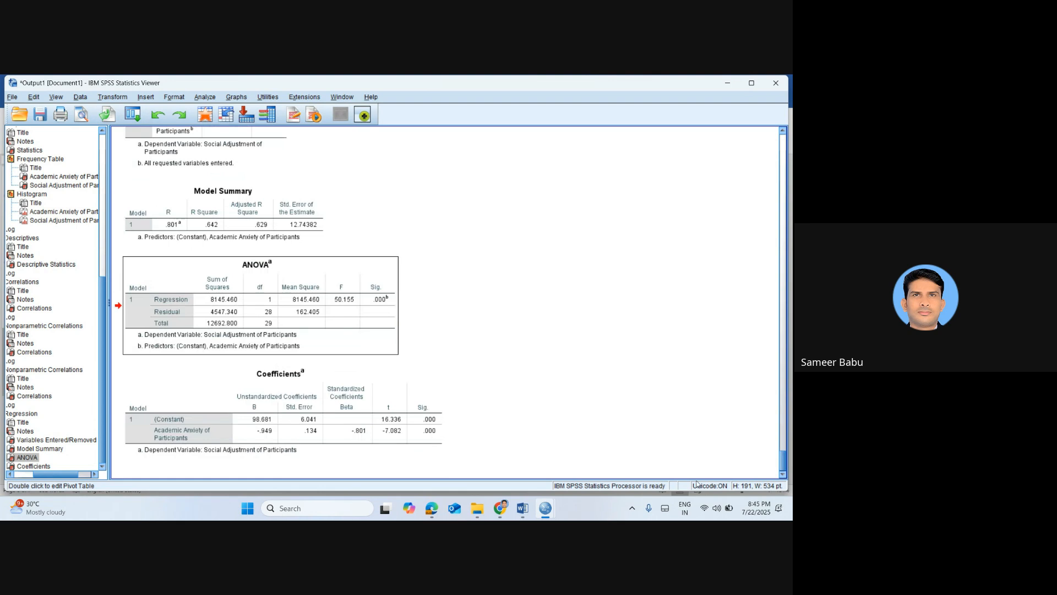
{"action": "left_click", "coordinate": [291, 433]}
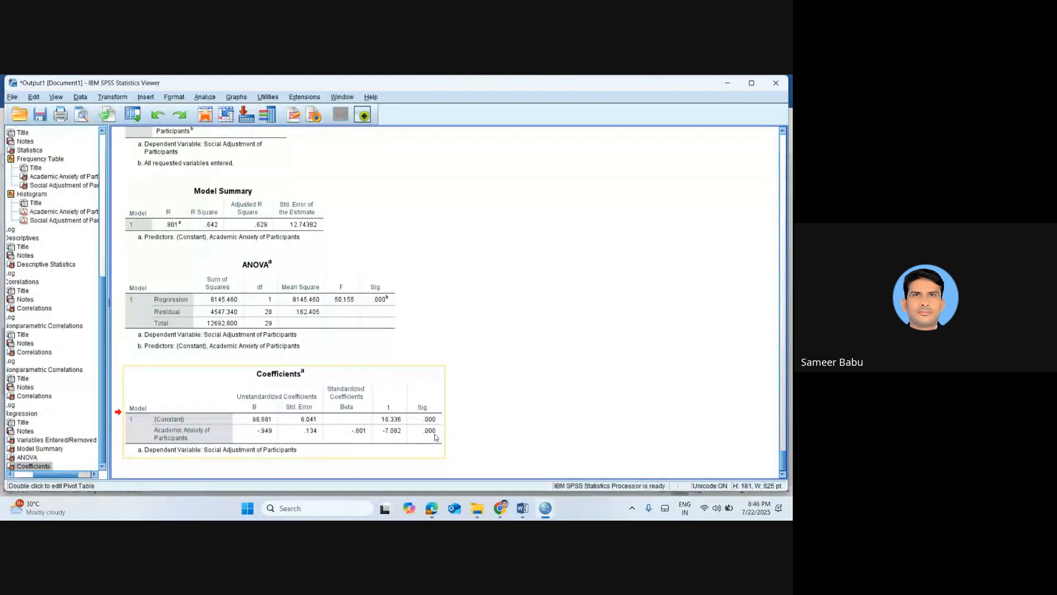
{"action": "left_click", "coordinate": [296, 215]}
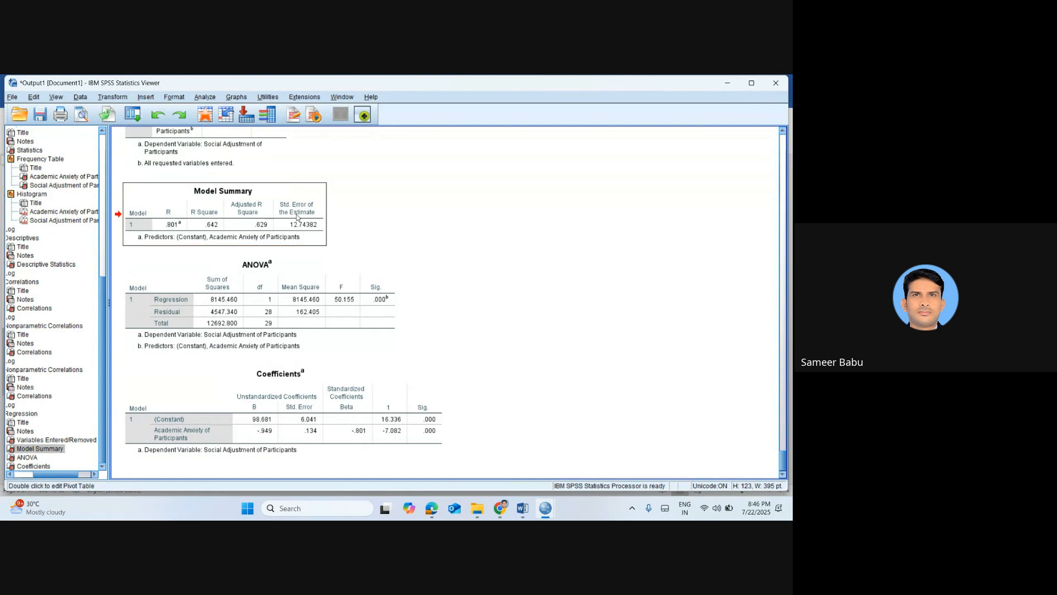
{"action": "left_click", "coordinate": [335, 299]}
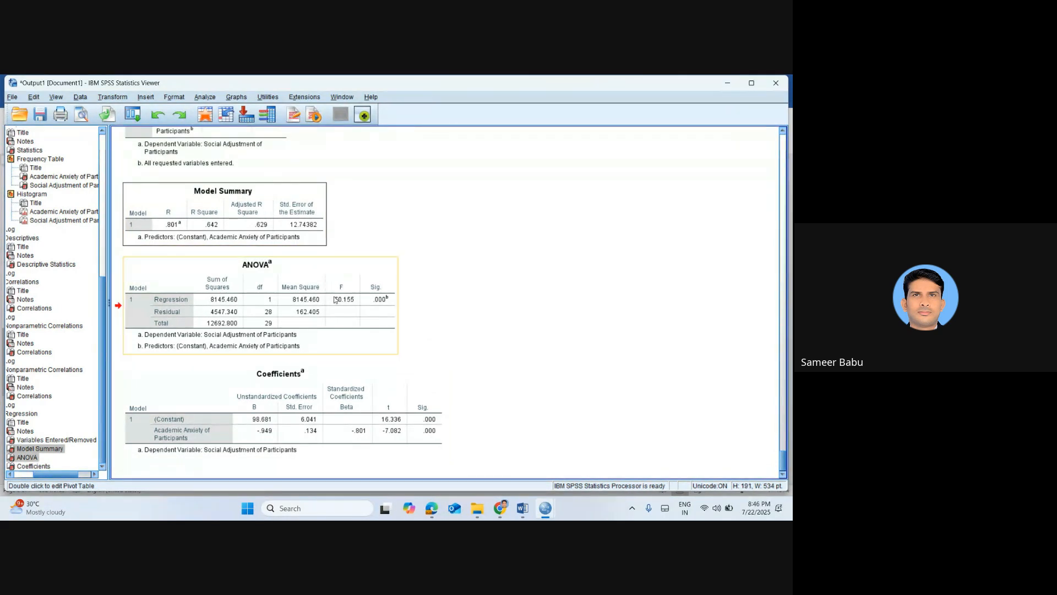
{"action": "left_click", "coordinate": [368, 384]}
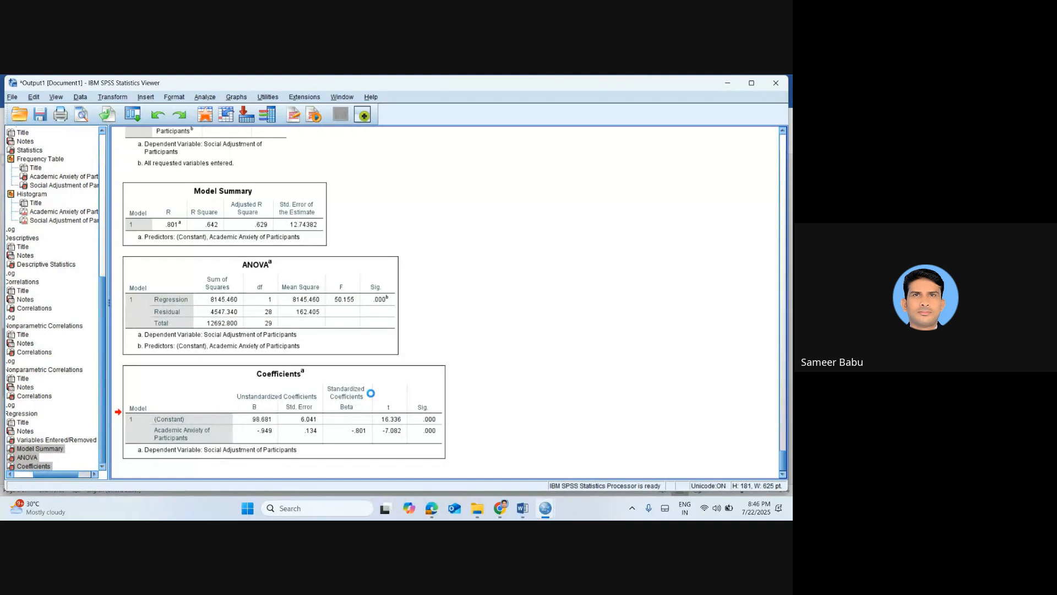
Switch to the Word notes and paste the three copied regression tables below the explanation of the Forward method
{"action": "key", "text": "alt+Tab"}
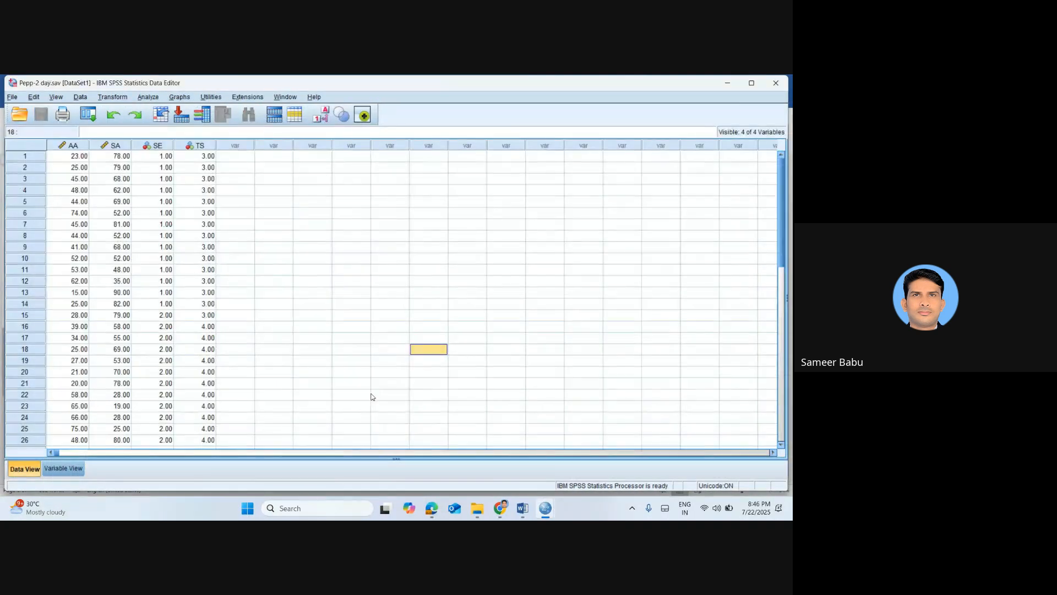
{"action": "key", "text": "alt+Tab"}
{"action": "key", "text": "alt+Tab"}
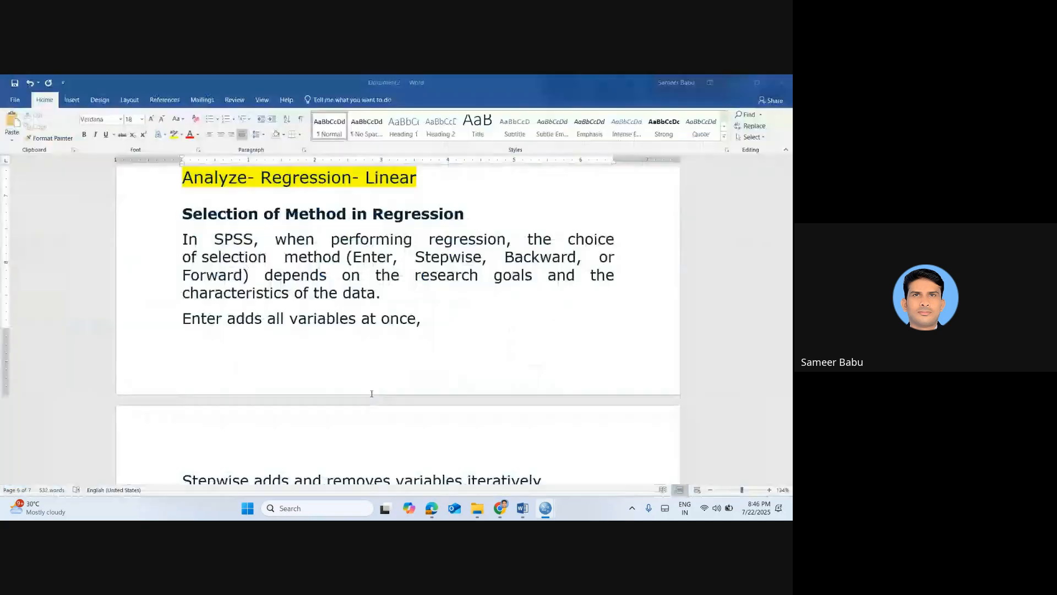
{"action": "scroll", "coordinate": [362, 475], "scroll_direction": "down", "scroll_amount": 1}
{"action": "key", "text": "Down"}
{"action": "key", "text": "Down"}
{"action": "key", "text": "Down"}
{"action": "key", "text": "Down"}
{"action": "key", "text": "Down"}
{"action": "key", "text": "Down"}
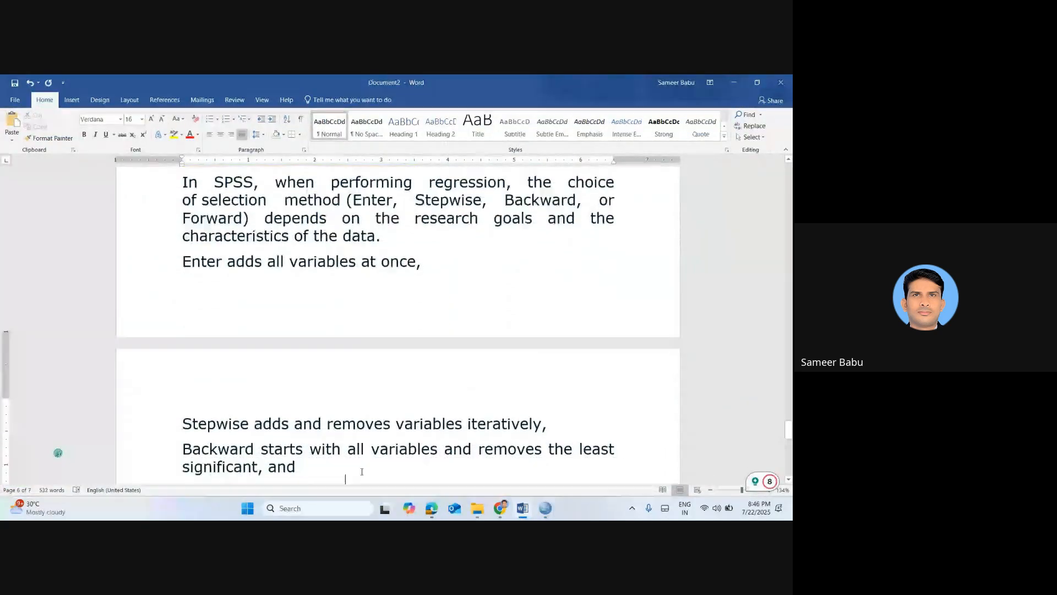
{"action": "key", "text": "Up"}
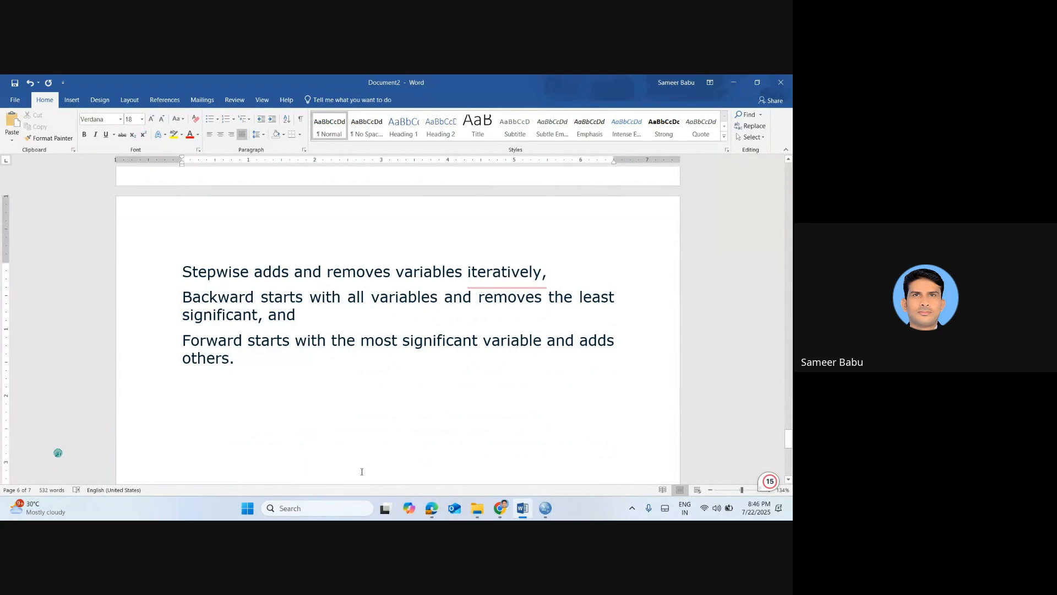
{"action": "key", "text": "ctrl+v"}
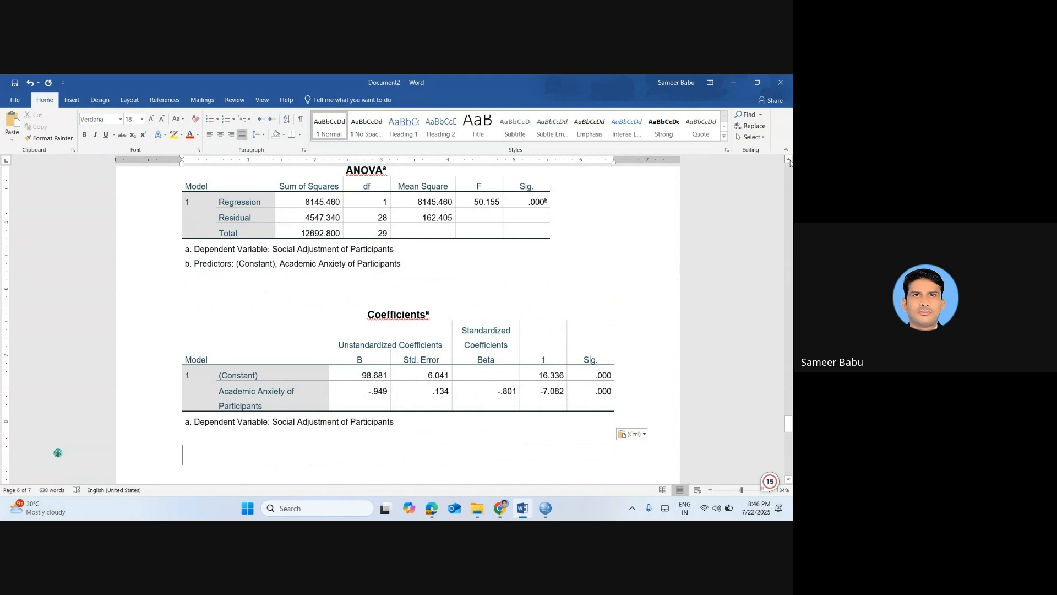
Review the pasted Model Summary and ANOVA tables in the Word notes
{"action": "left_click", "coordinate": [788, 159]}
{"action": "left_click", "coordinate": [789, 160]}
{"action": "left_click", "coordinate": [789, 160]}
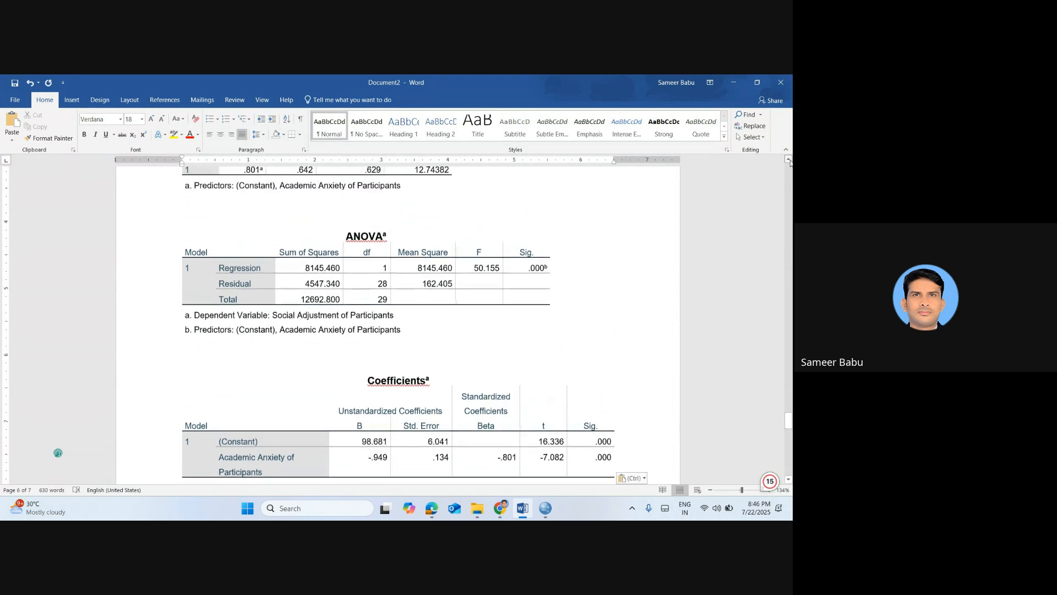
{"action": "left_click", "coordinate": [789, 160]}
{"action": "left_click", "coordinate": [790, 160]}
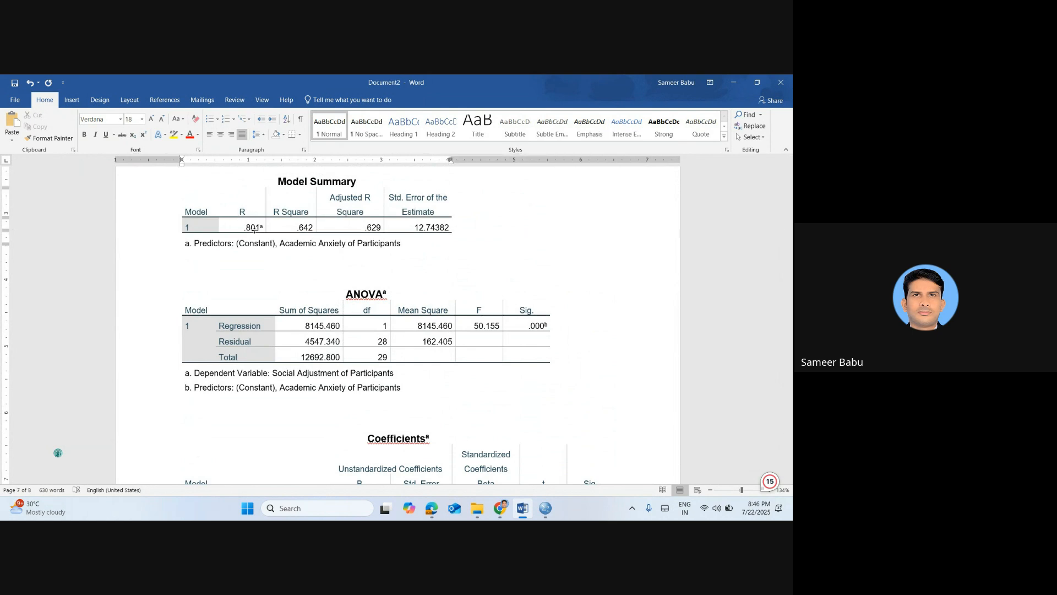
{"action": "scroll", "coordinate": [257, 232], "scroll_direction": "down", "scroll_amount": 3}
{"action": "left_click", "coordinate": [255, 230]}
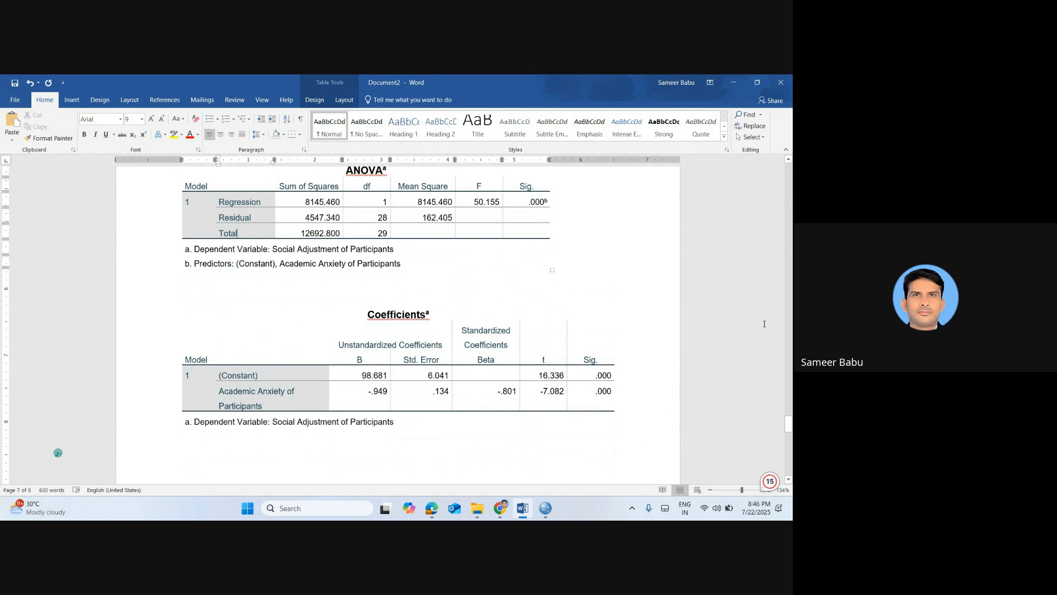
Highlight the B value and the Sig. value of Academic Anxiety in yellow in the pasted Coefficients table
{"action": "left_click", "coordinate": [789, 159]}
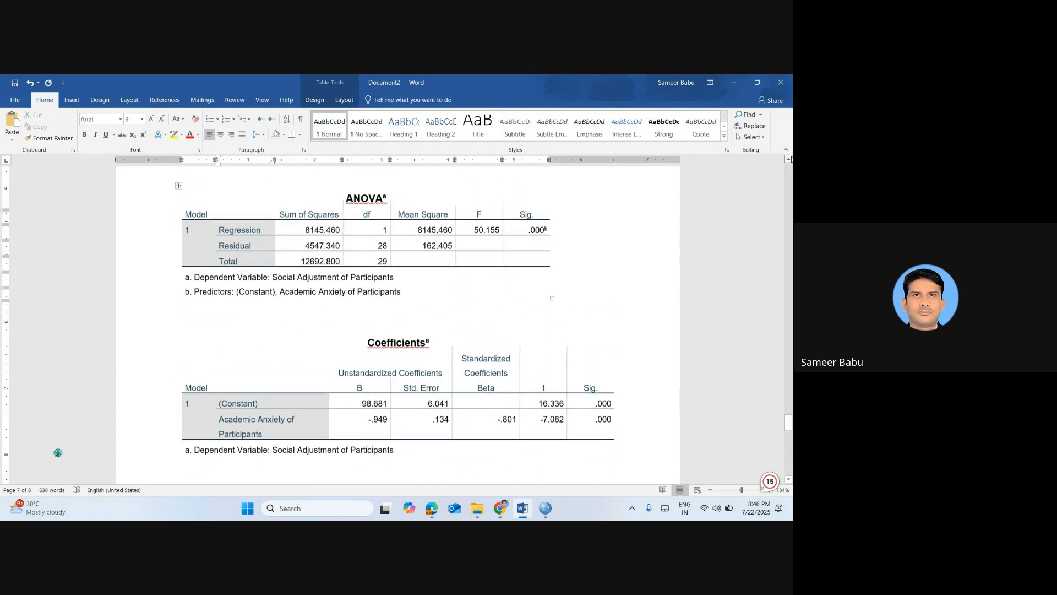
{"action": "left_click", "coordinate": [789, 159]}
{"action": "left_click", "coordinate": [788, 160]}
{"action": "left_click", "coordinate": [788, 159]}
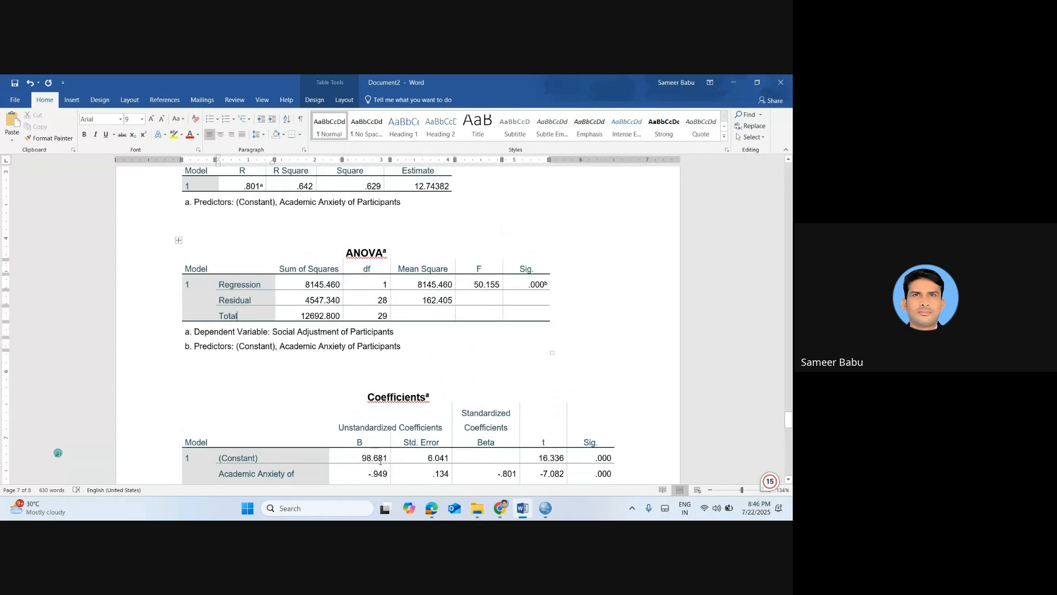
{"action": "left_click_drag", "start_coordinate": [381, 476], "coordinate": [392, 475]}
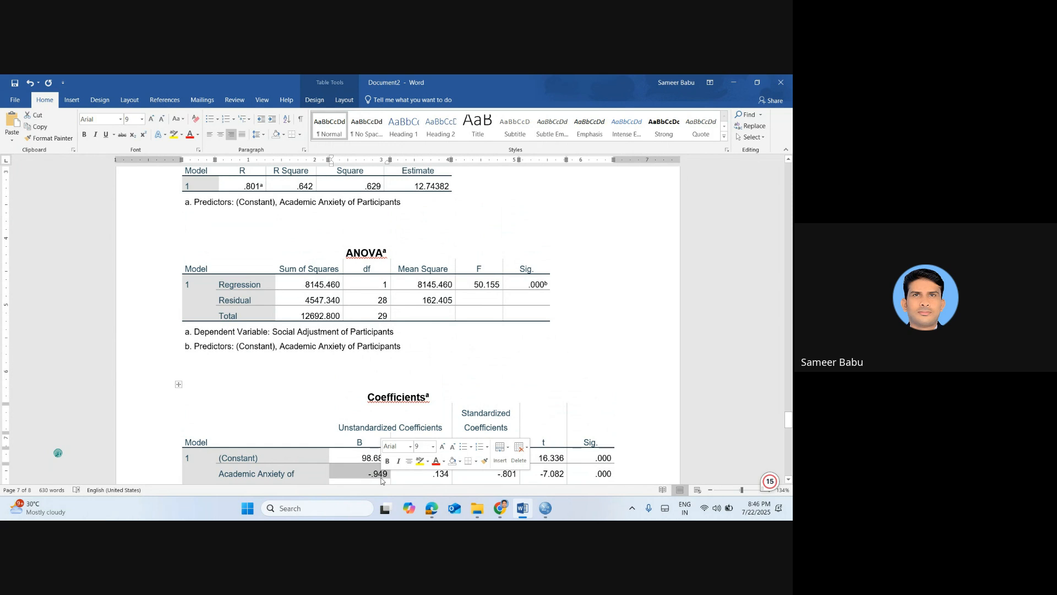
{"action": "left_click", "coordinate": [419, 461]}
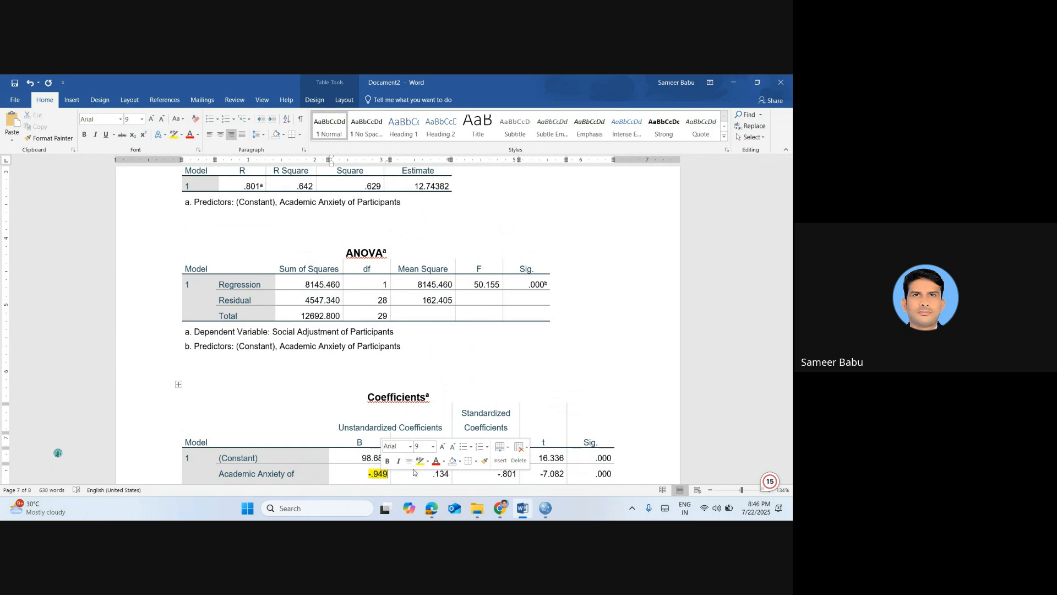
{"action": "left_click_drag", "start_coordinate": [596, 477], "coordinate": [613, 475]}
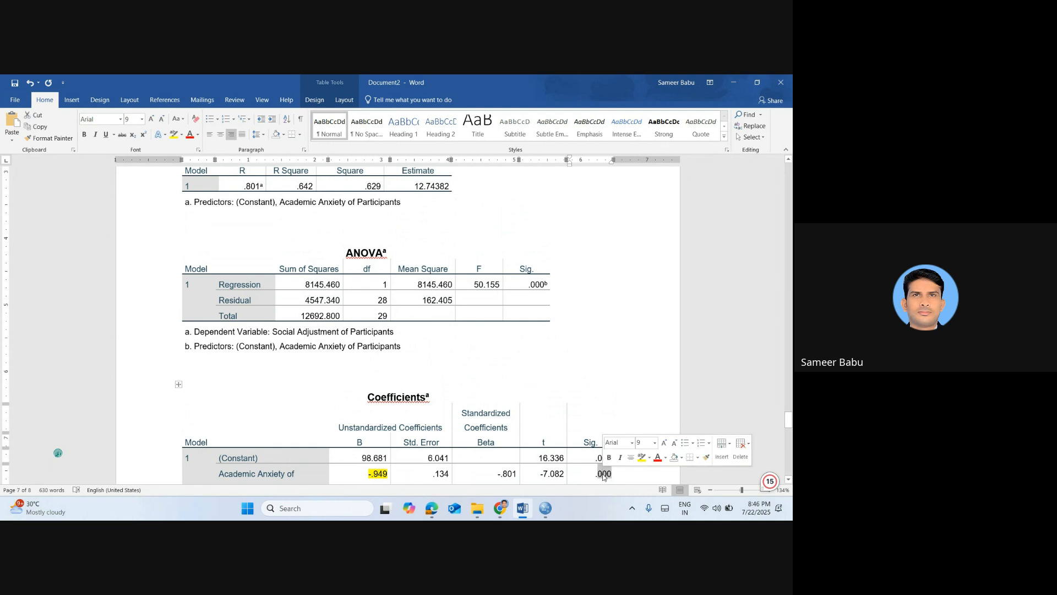
{"action": "left_click", "coordinate": [641, 457]}
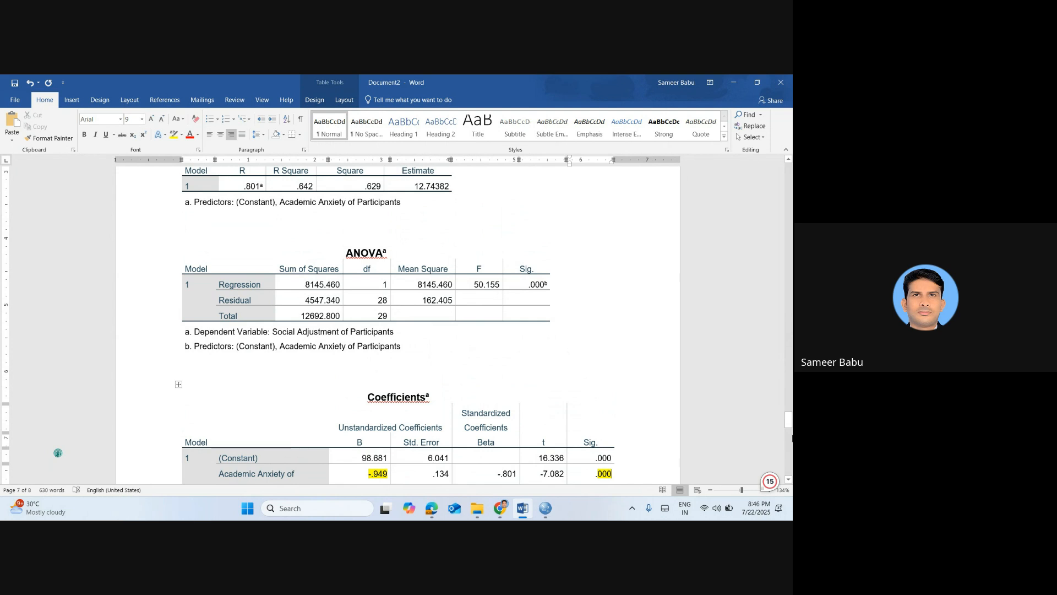
Write the general regression equation "Y= a+bX" on the blank line below the Coefficients table
{"action": "left_click_drag", "start_coordinate": [789, 425], "coordinate": [789, 436]}
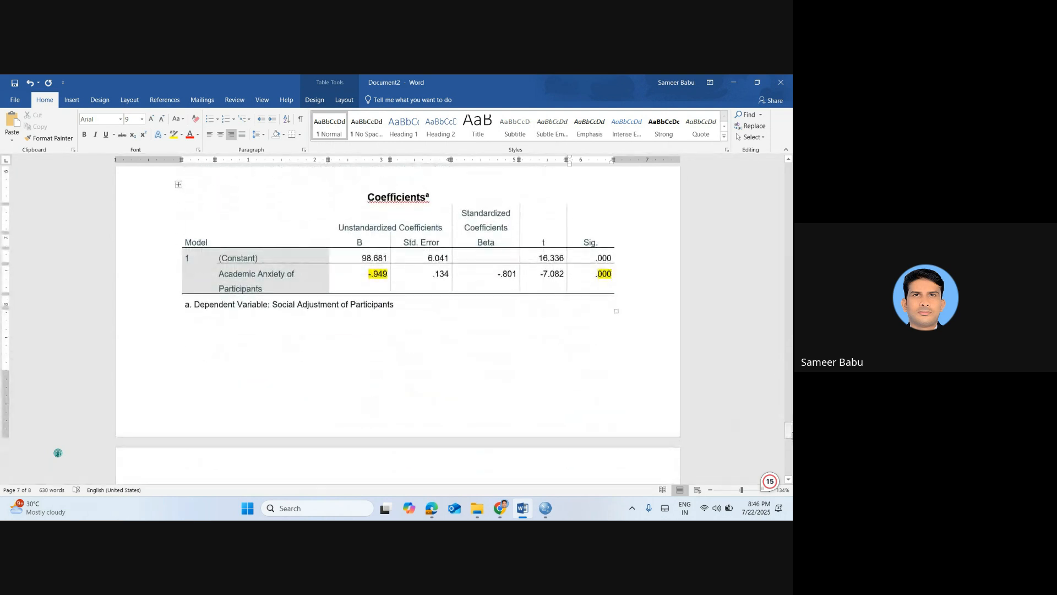
{"action": "left_click", "coordinate": [341, 401]}
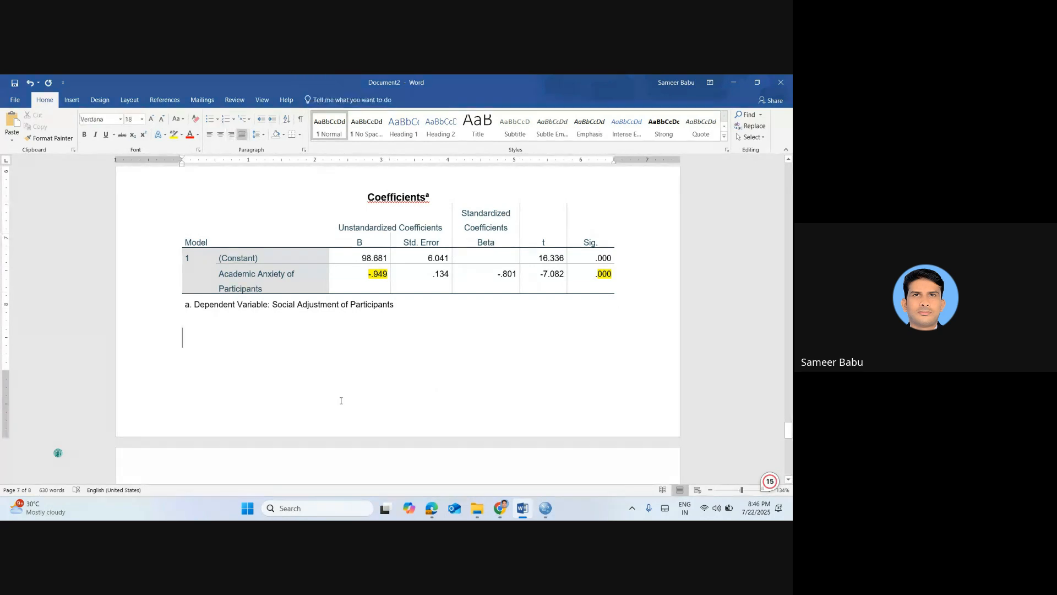
{"action": "type", "text": "Y"}
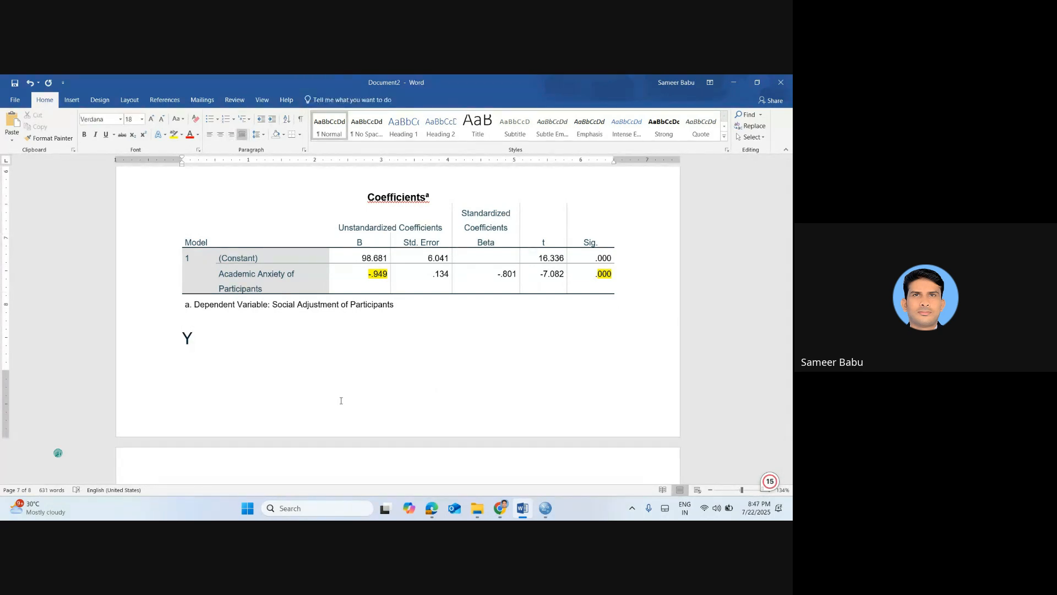
{"action": "type", "text": "= a+bX"}
Start the fitted equation two lines below the general one, entering the constant from the Coefficients table as "Y= 98.681"
{"action": "key", "text": "Return"}
{"action": "key", "text": "Return"}
{"action": "type", "text": "Y="}
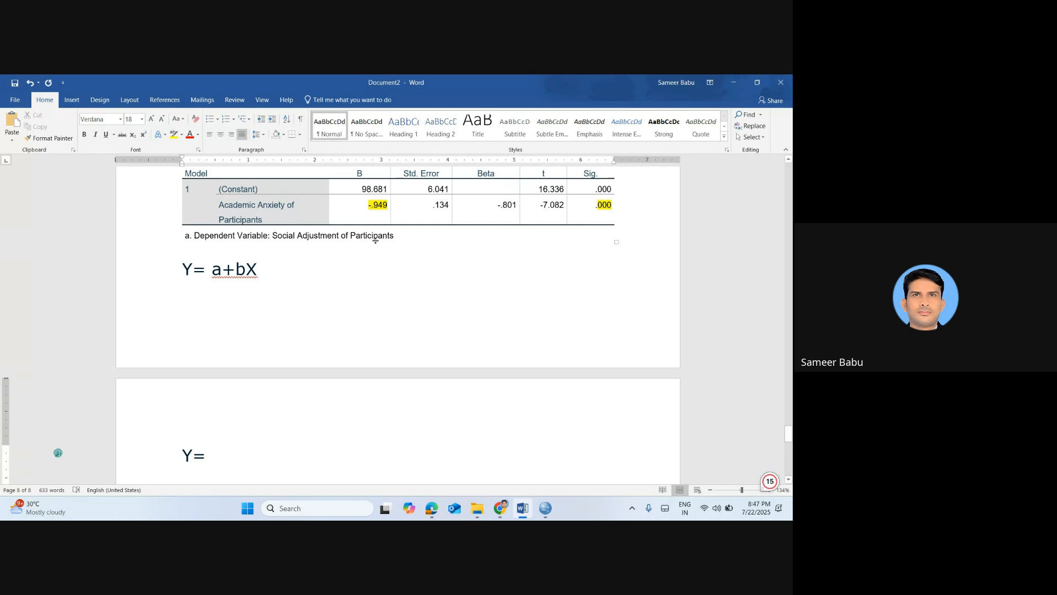
{"action": "left_click_drag", "start_coordinate": [365, 190], "coordinate": [361, 190]}
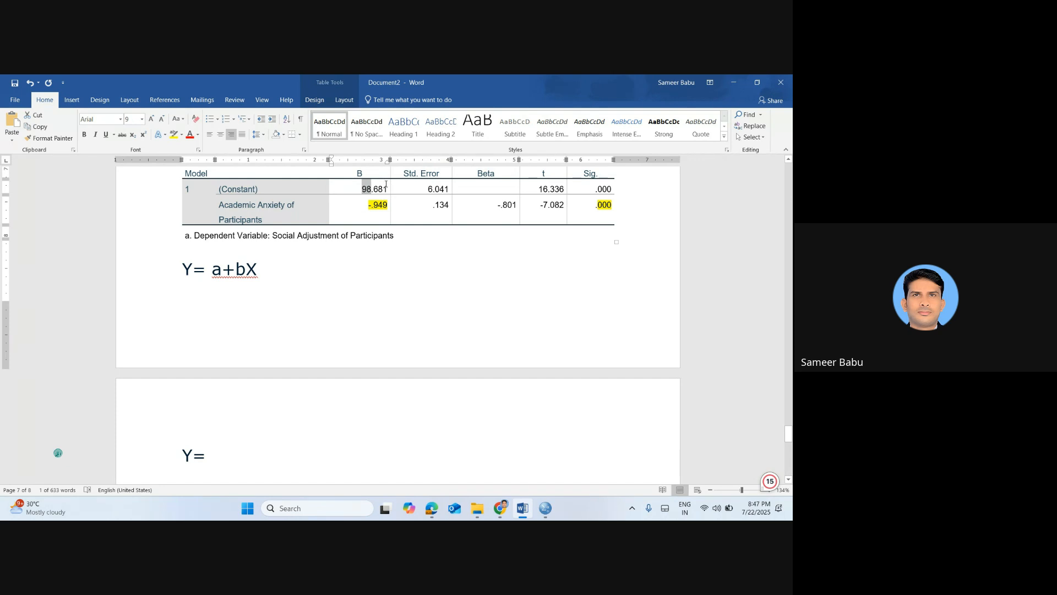
{"action": "left_click", "coordinate": [386, 186]}
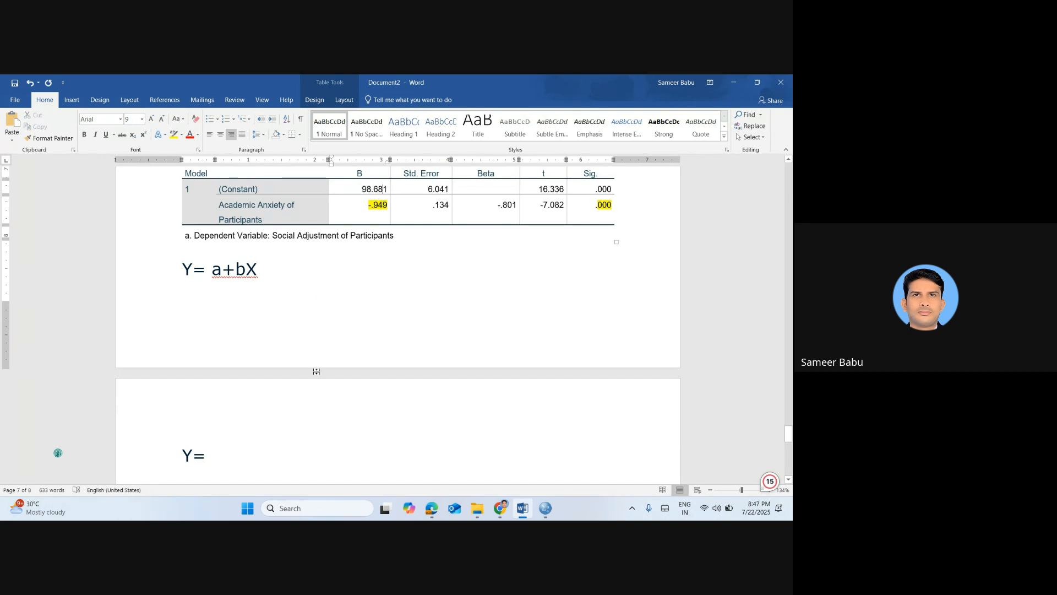
{"action": "left_click", "coordinate": [260, 468]}
{"action": "type", "text": "98"}
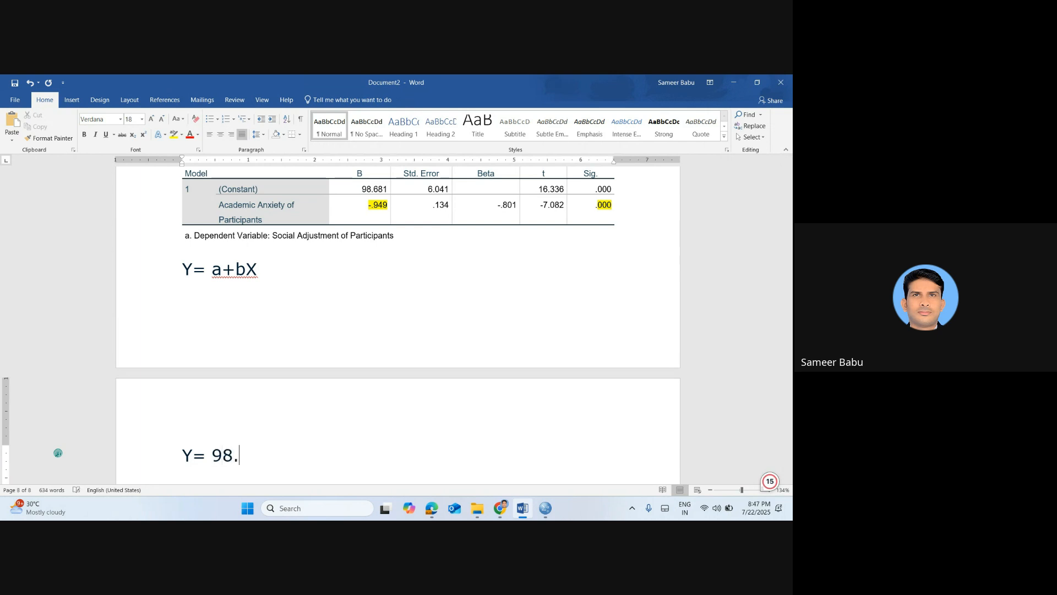
{"action": "type", "text": ".681"}
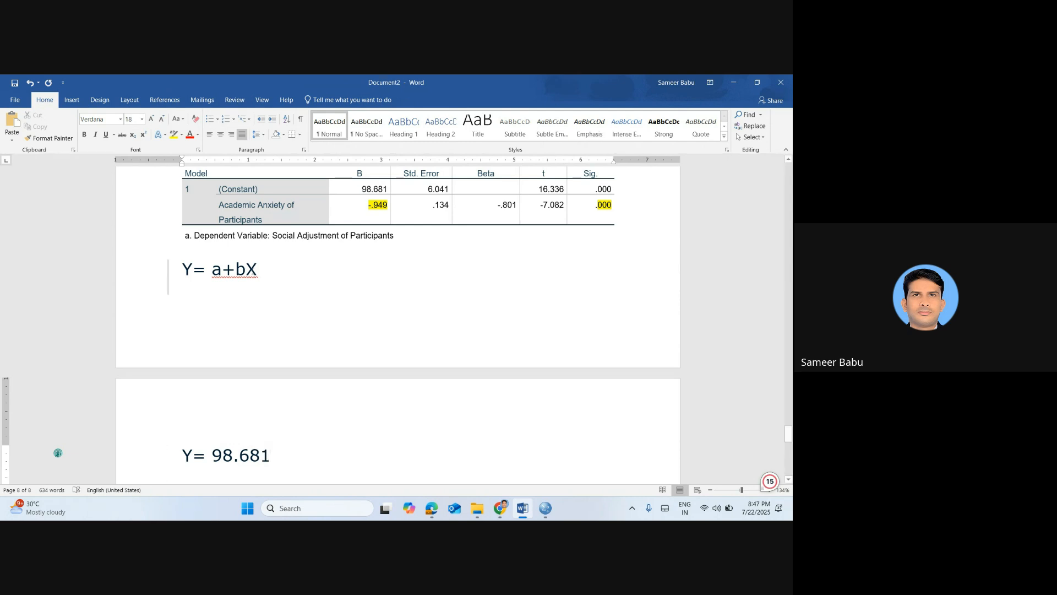
Check the Academic Anxiety coefficient in the table and append the slope term "+-0949x" to the fitted equation
{"action": "left_click", "coordinate": [374, 205]}
{"action": "triple_click", "coordinate": [374, 205]}
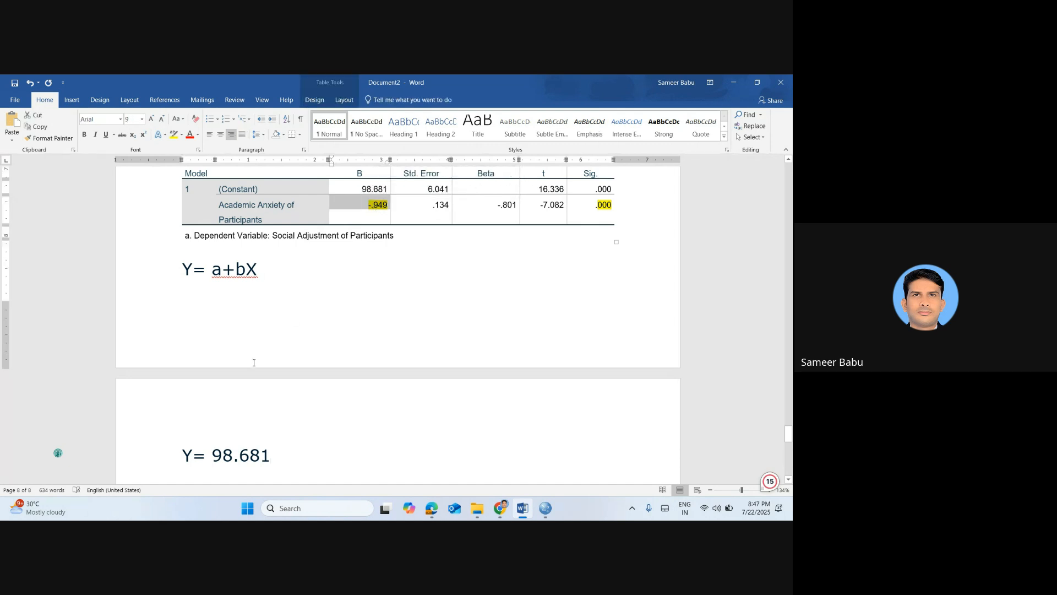
{"action": "left_click", "coordinate": [384, 206]}
{"action": "left_click", "coordinate": [294, 460]}
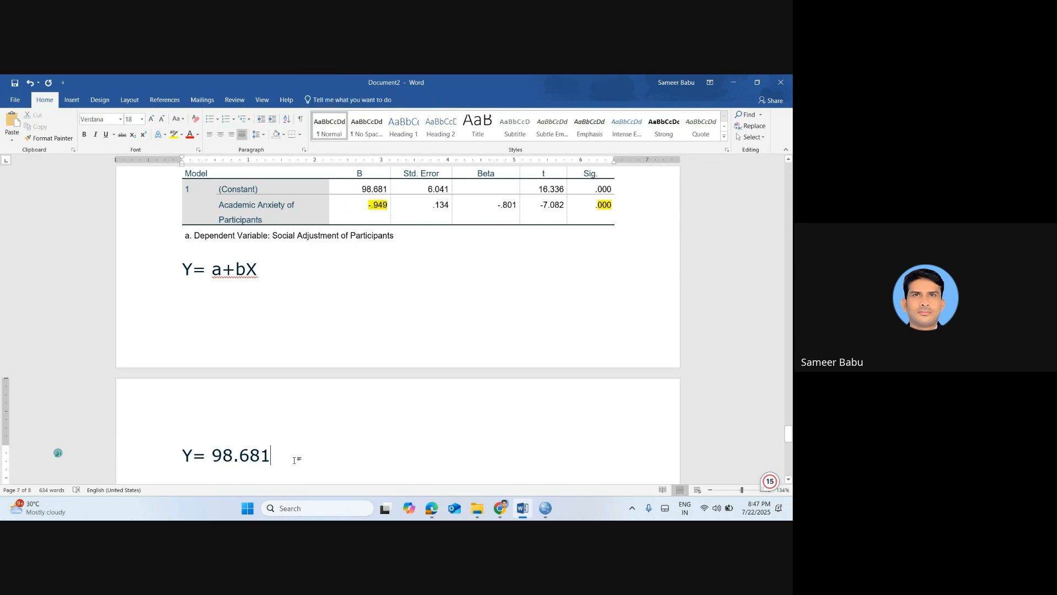
{"action": "type", "text": "+"}
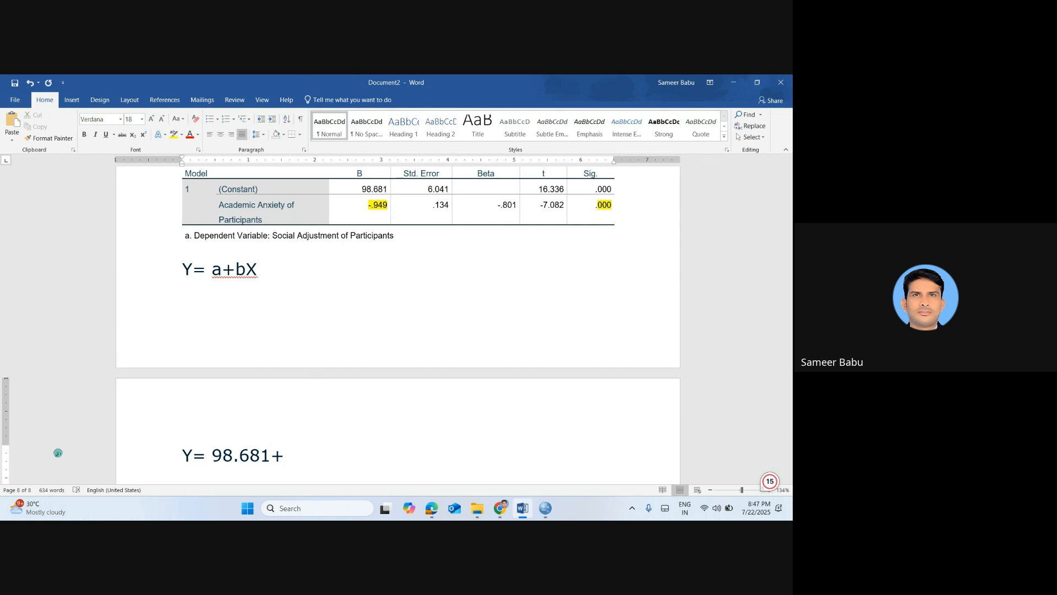
{"action": "type", "text": "-0949x"}
Enclose the slope term in parentheses so the equation reads "Y= 98.681+(-0949x)", and select the whole equation line
{"action": "left_click", "coordinate": [284, 455]}
{"action": "type", "text": "("}
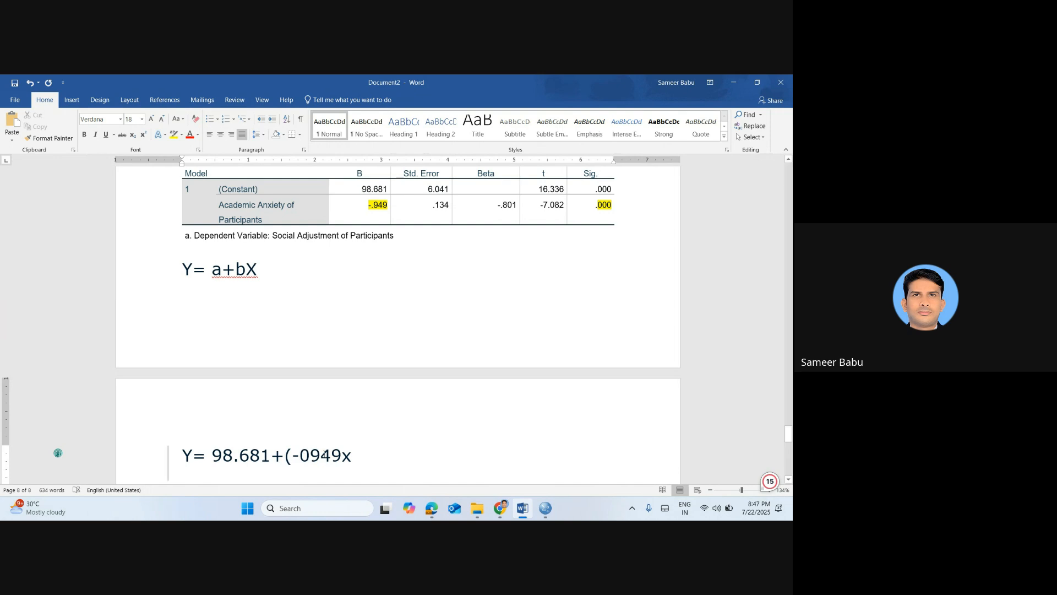
{"action": "left_click", "coordinate": [354, 453]}
{"action": "type", "text": ")"}
{"action": "triple_click", "coordinate": [190, 445]}
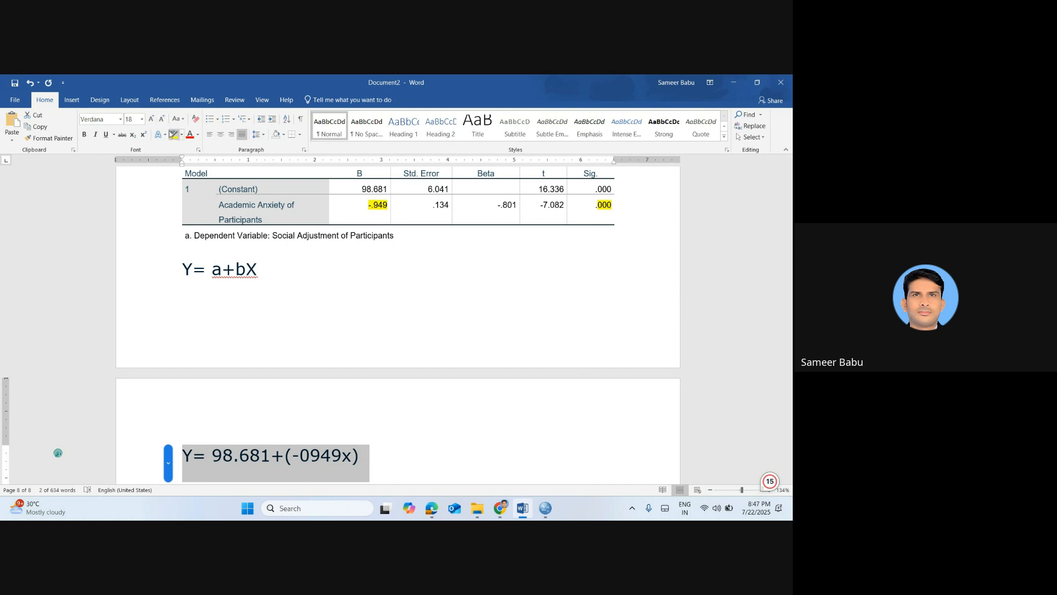
Colour the fitted regression equation red and highlight it in yellow
{"action": "left_click", "coordinate": [189, 135]}
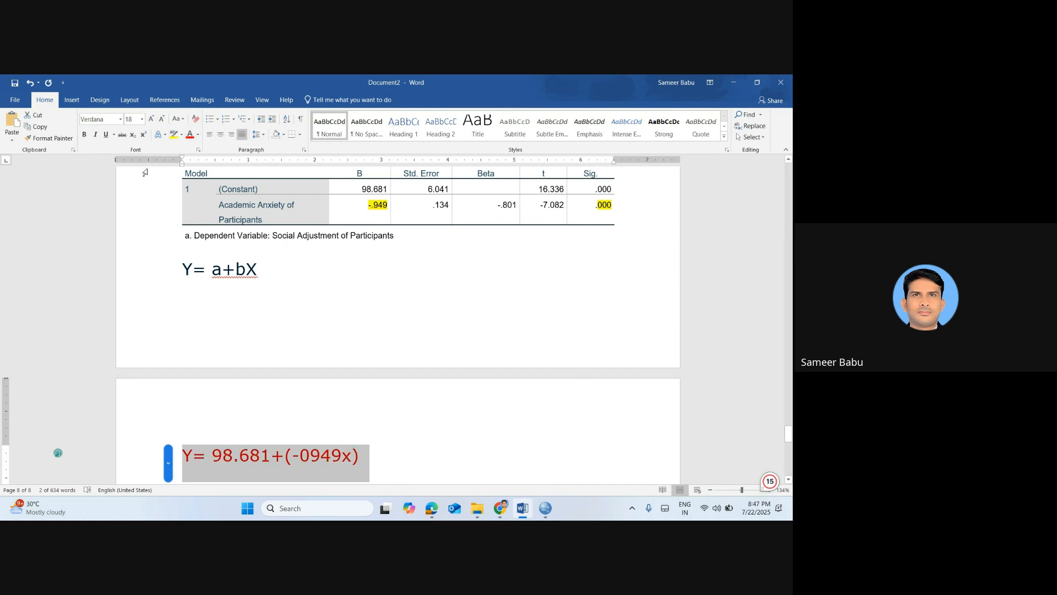
{"action": "left_click", "coordinate": [174, 135]}
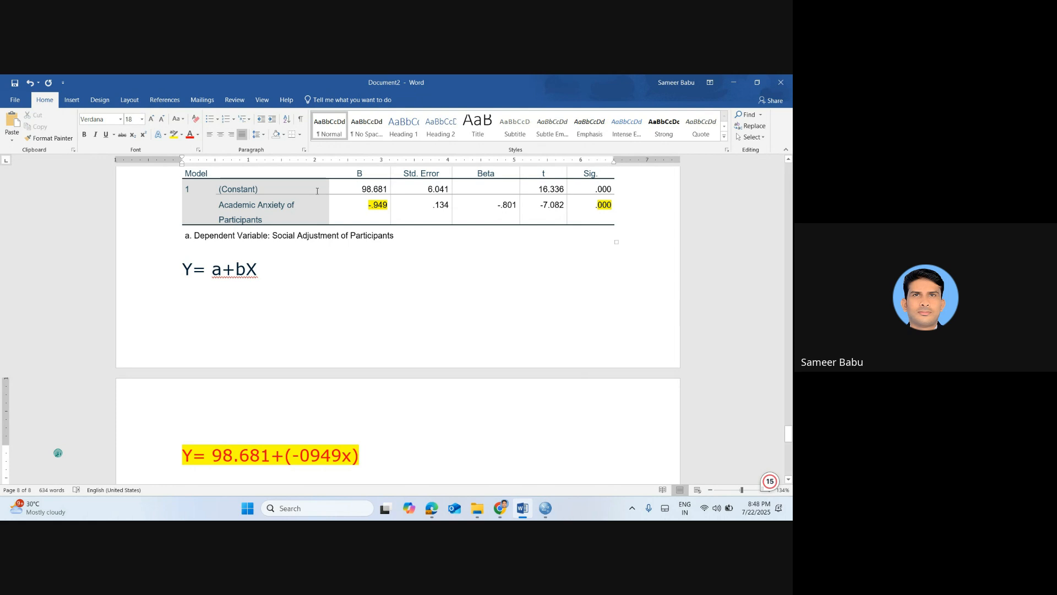
Compare the Constant and Academic Anxiety rows of the Coefficients table with the terms of the general equation
{"action": "left_click_drag", "start_coordinate": [367, 188], "coordinate": [362, 189]}
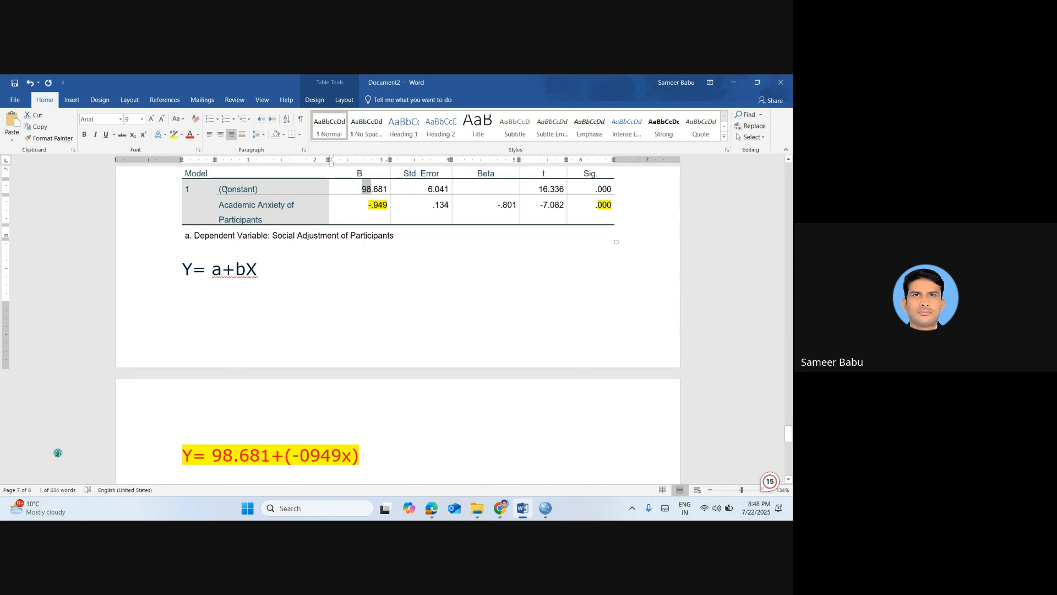
{"action": "triple_click", "coordinate": [247, 189]}
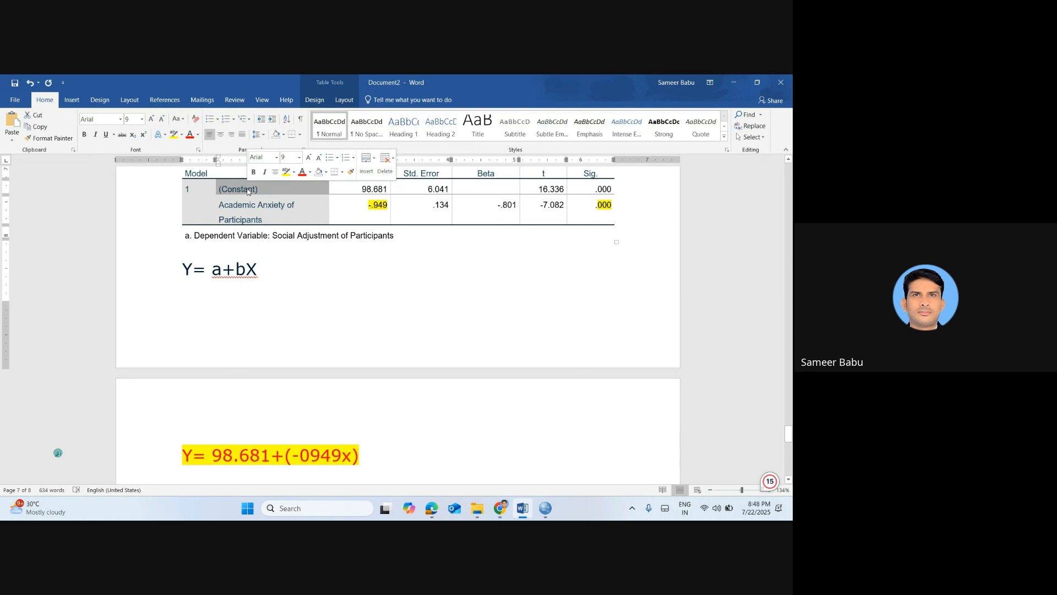
{"action": "triple_click", "coordinate": [261, 213]}
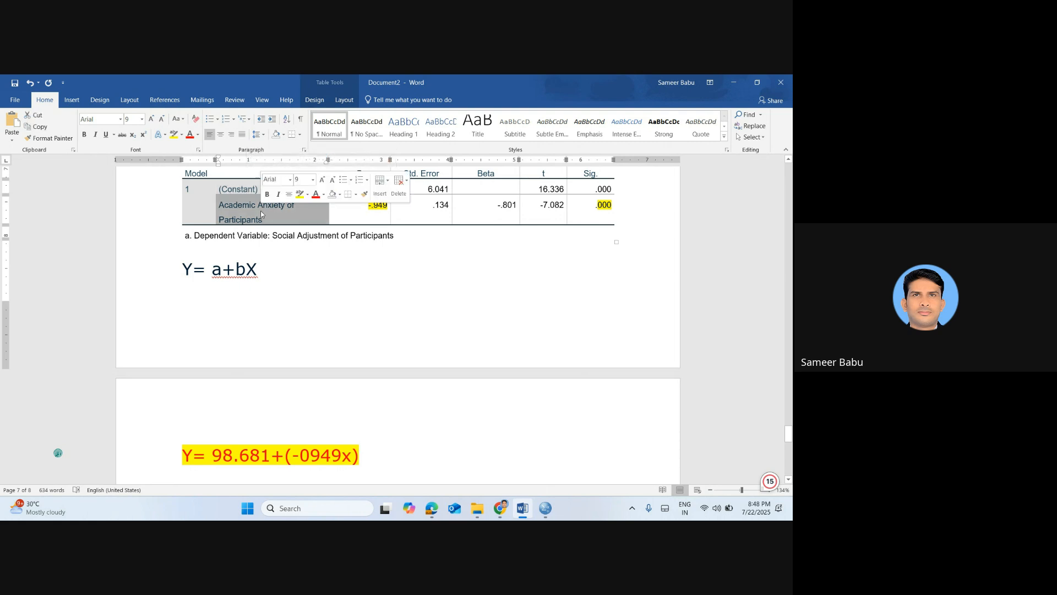
{"action": "left_click", "coordinate": [372, 213]}
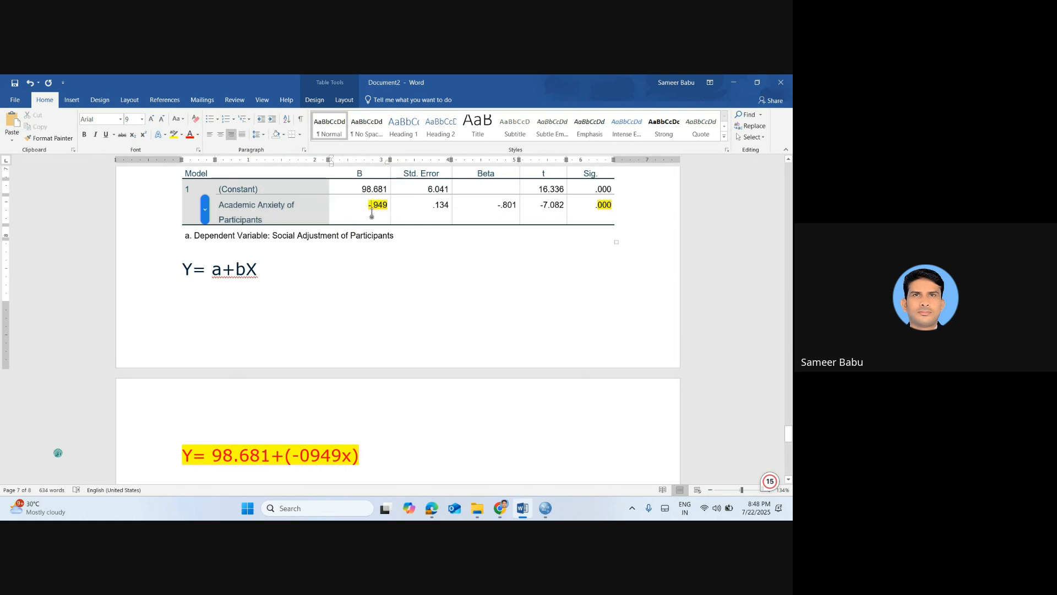
{"action": "triple_click", "coordinate": [372, 213]}
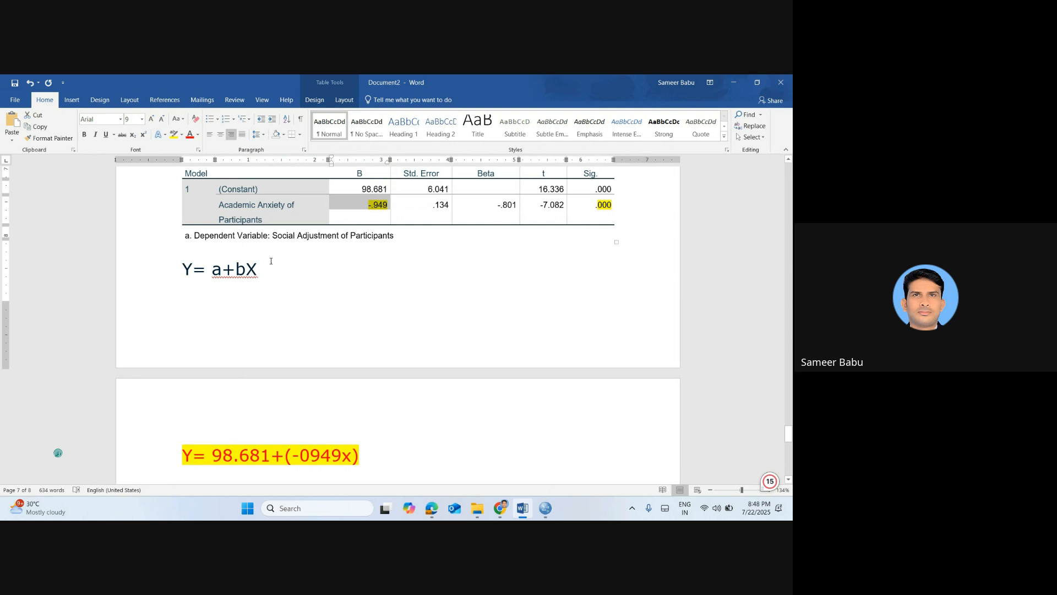
{"action": "left_click", "coordinate": [261, 277]}
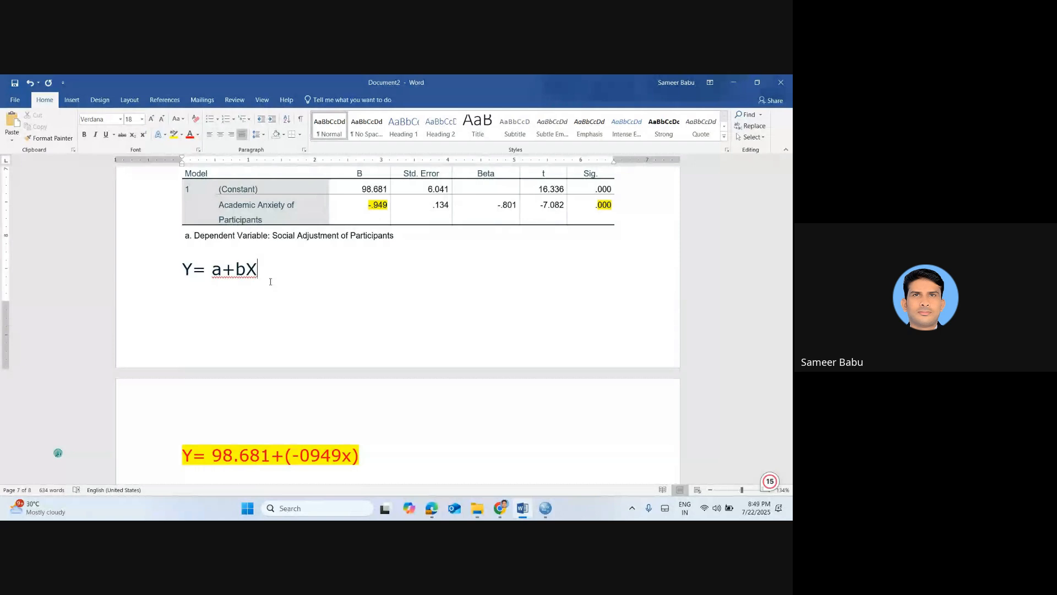
{"action": "key", "text": "Up"}
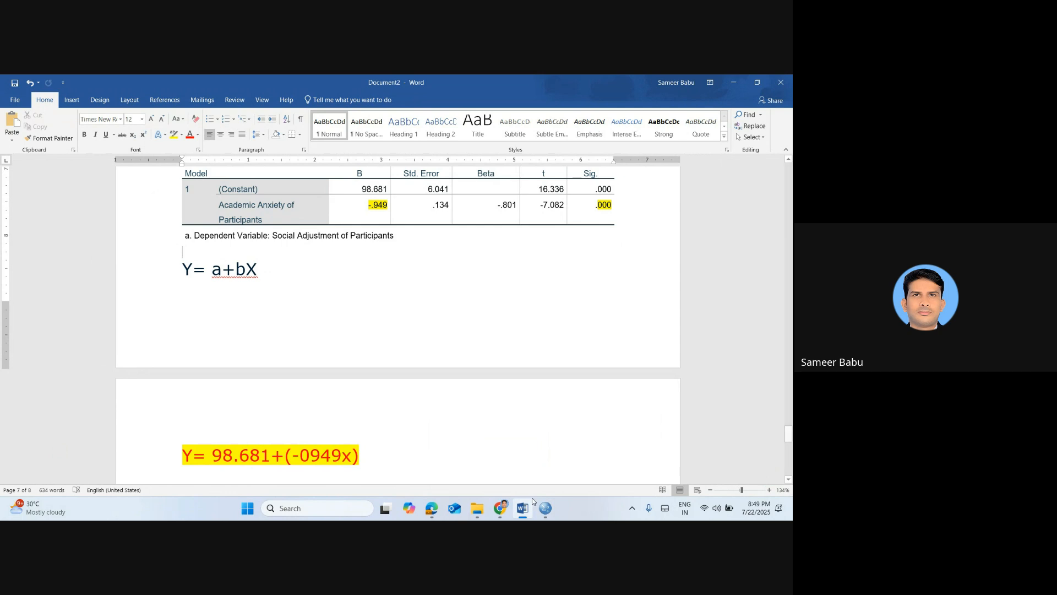
Switch to SPSS, review the dependent and independent variables in the Linear Regression setup, and close it without running
{"action": "mouse_move", "coordinate": [545, 507]}
{"action": "left_click", "coordinate": [503, 457]}
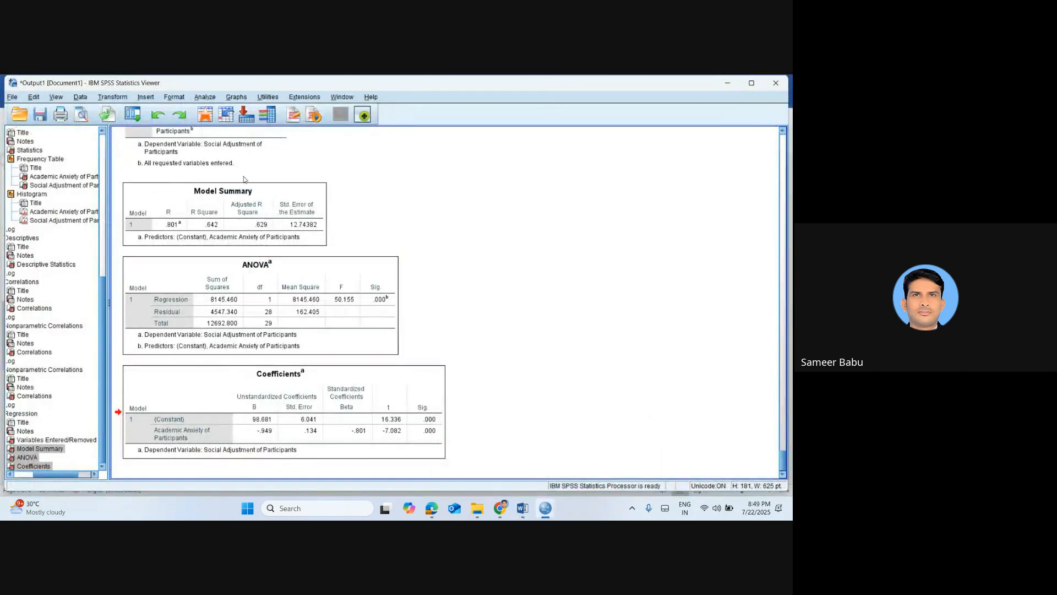
{"action": "left_click", "coordinate": [205, 115]}
{"action": "left_click", "coordinate": [144, 98]}
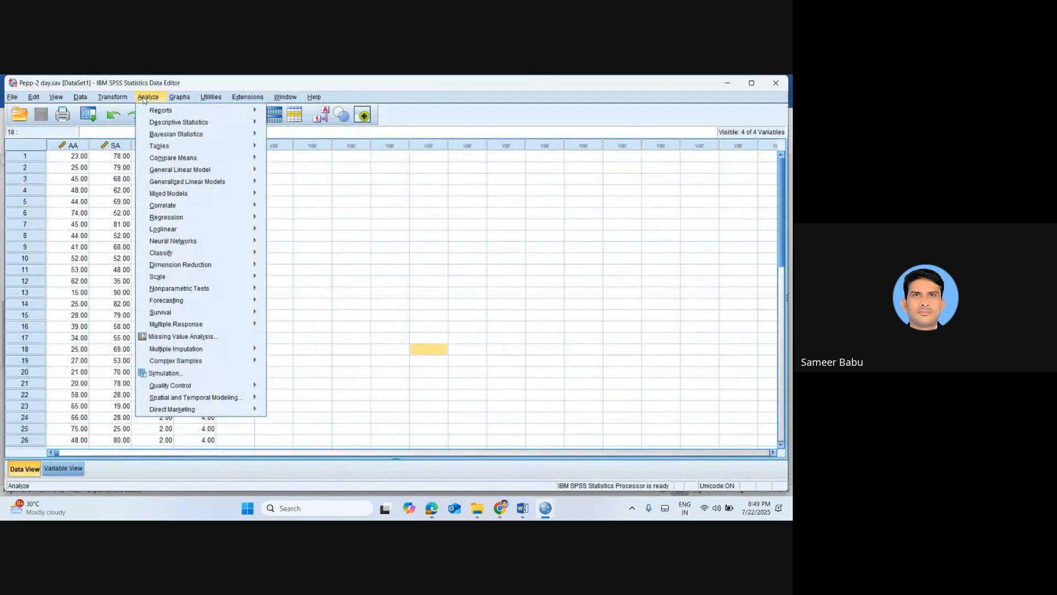
{"action": "mouse_move", "coordinate": [222, 218]}
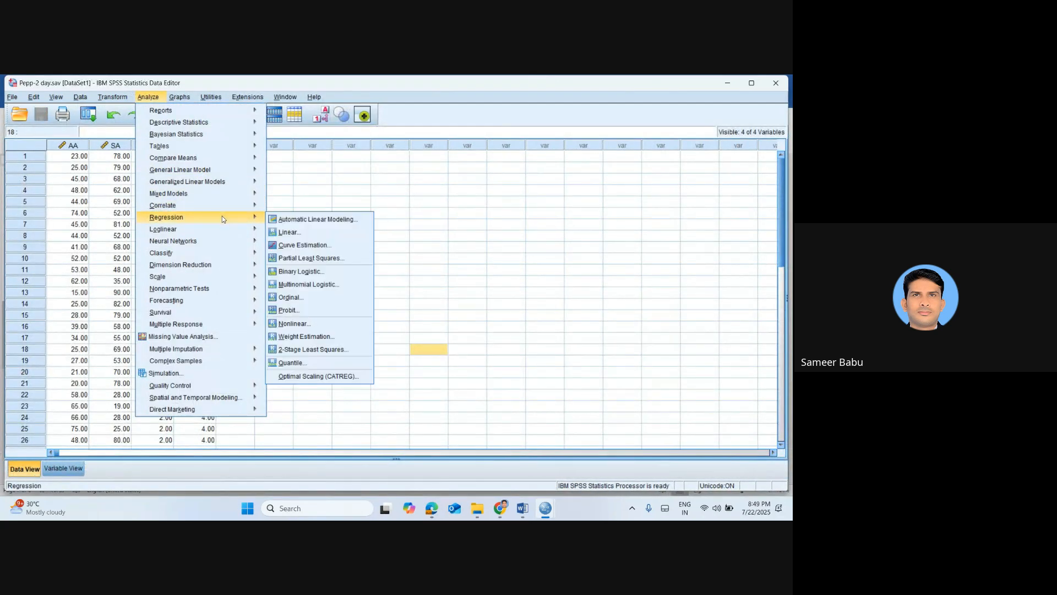
{"action": "left_click", "coordinate": [304, 236]}
{"action": "left_click", "coordinate": [413, 212]}
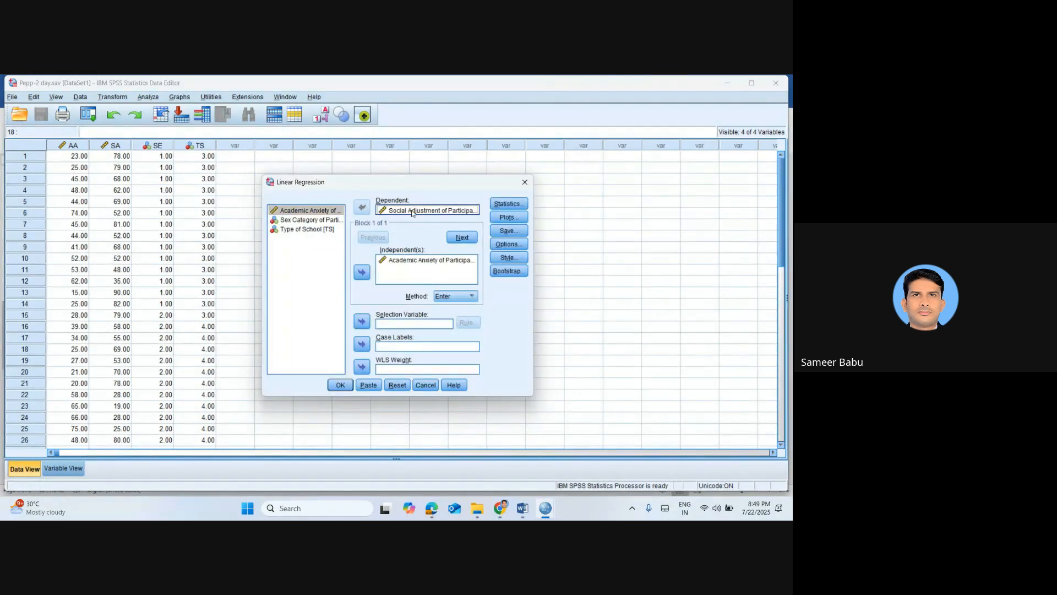
{"action": "left_click", "coordinate": [409, 261]}
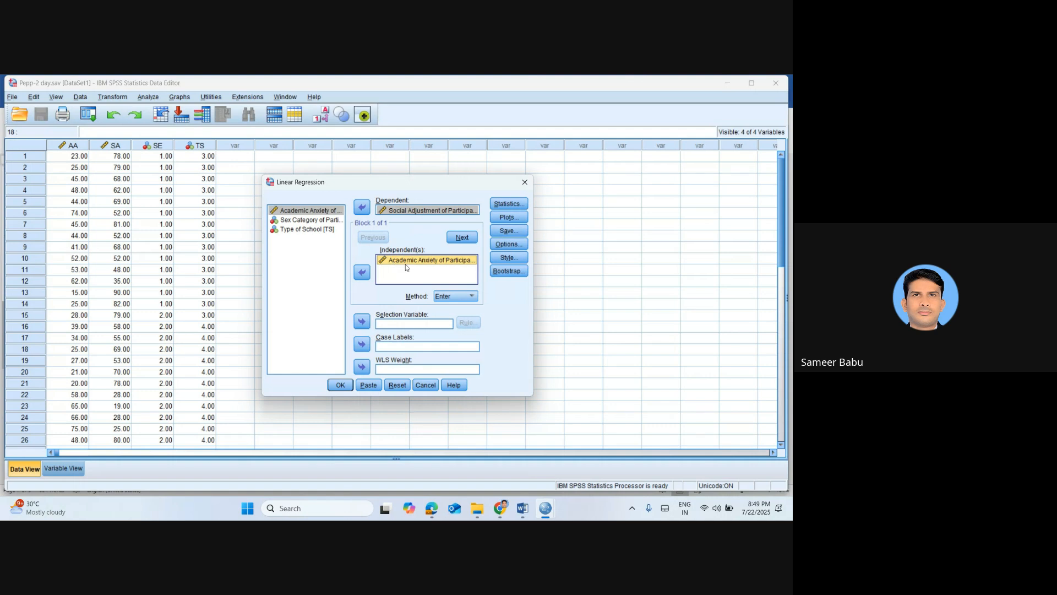
{"action": "left_click", "coordinate": [402, 212]}
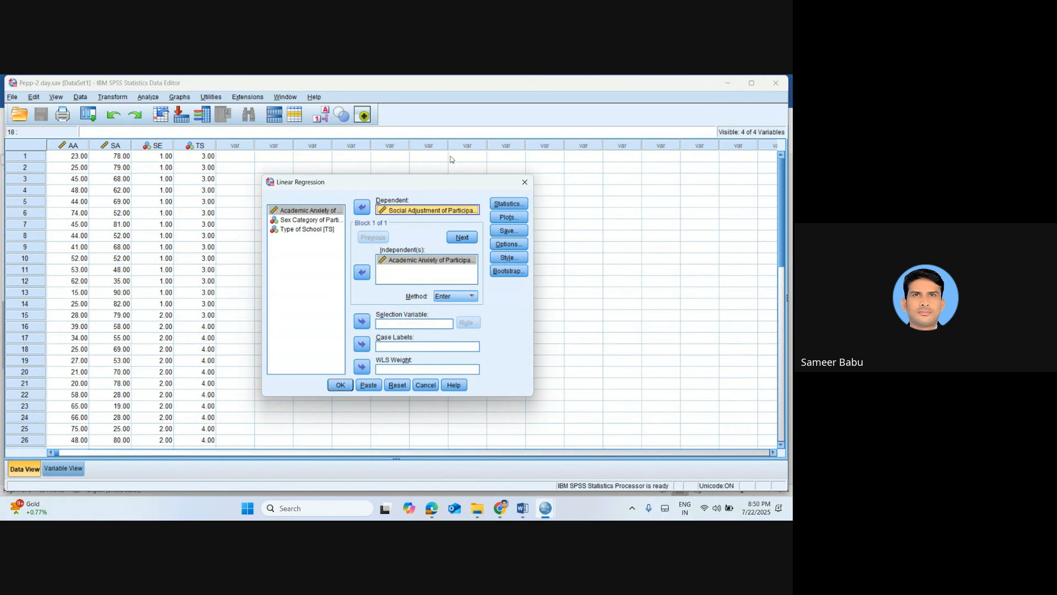
{"action": "left_click", "coordinate": [525, 182]}
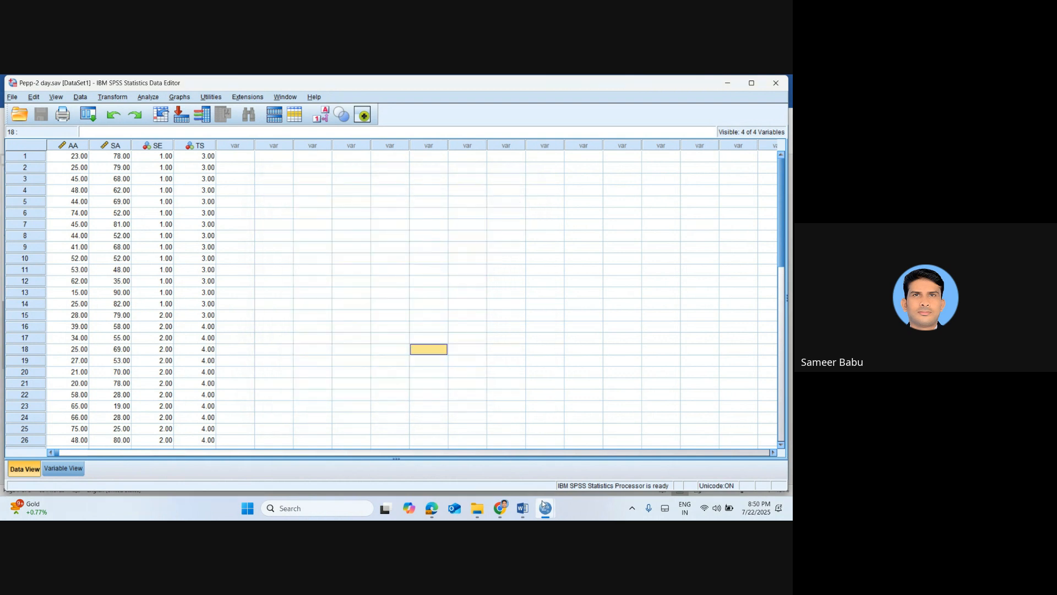
Review the ANOVA and Coefficients tables in the SPSS output and reveal the exact significance value for Academic Anxiety
{"action": "mouse_move", "coordinate": [542, 500]}
{"action": "left_click", "coordinate": [511, 459]}
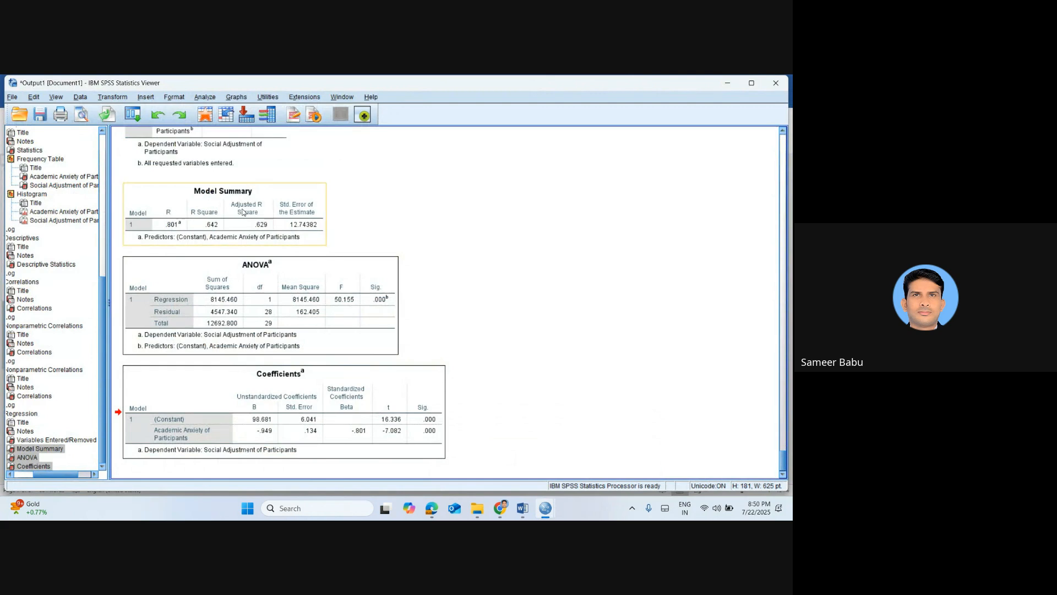
{"action": "left_click", "coordinate": [208, 321]}
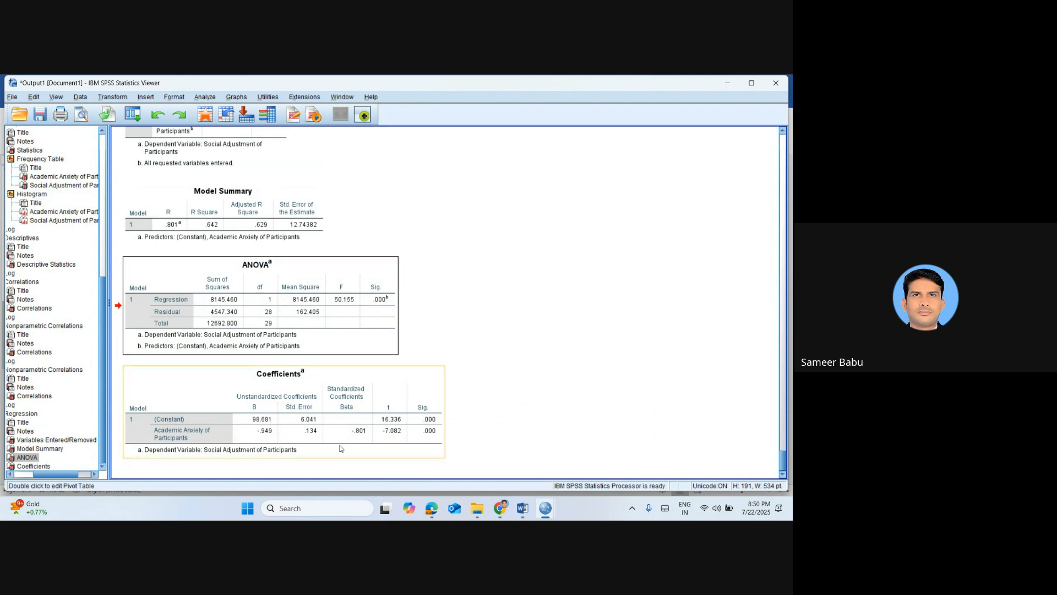
{"action": "left_click", "coordinate": [314, 408]}
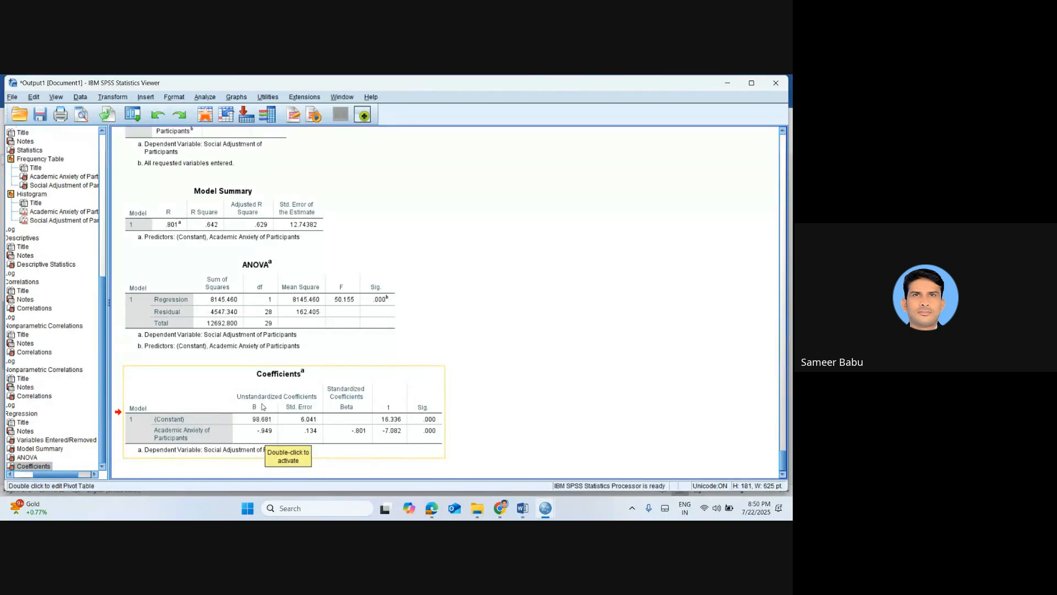
{"action": "double_click", "coordinate": [267, 420]}
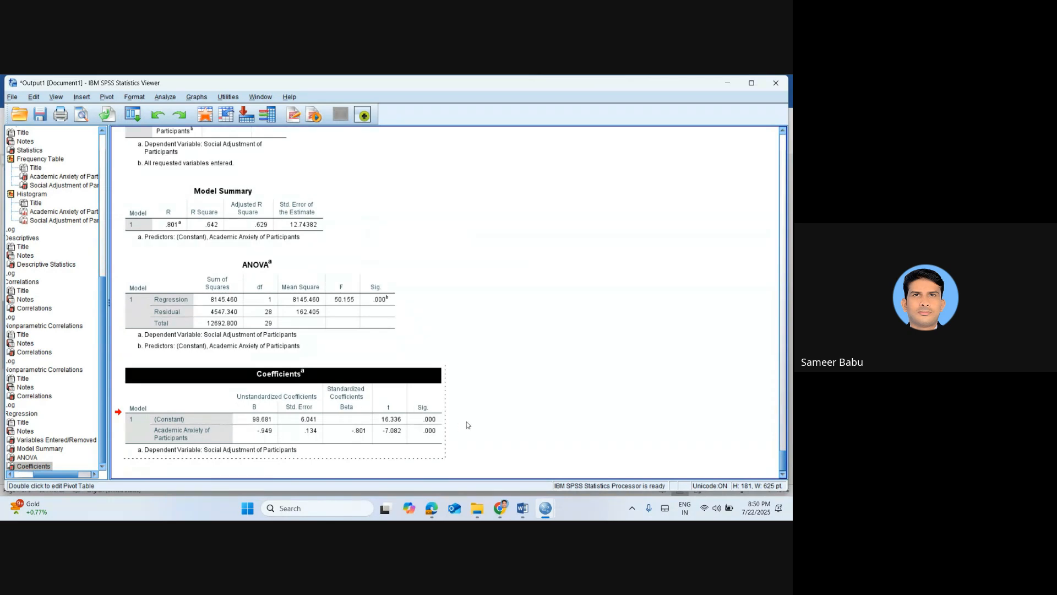
{"action": "double_click", "coordinate": [432, 431]}
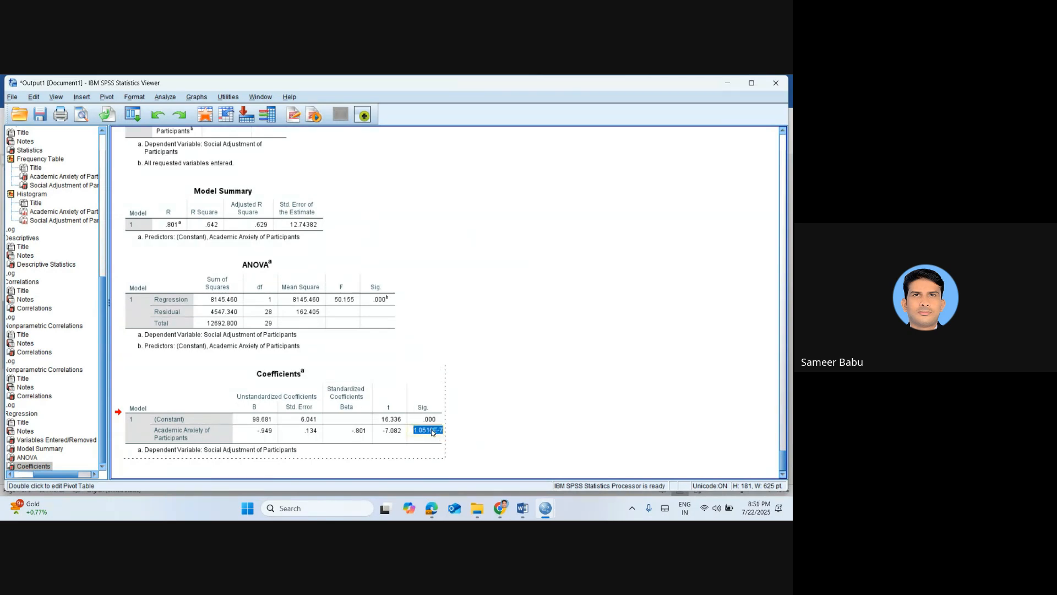
{"action": "left_click", "coordinate": [532, 427]}
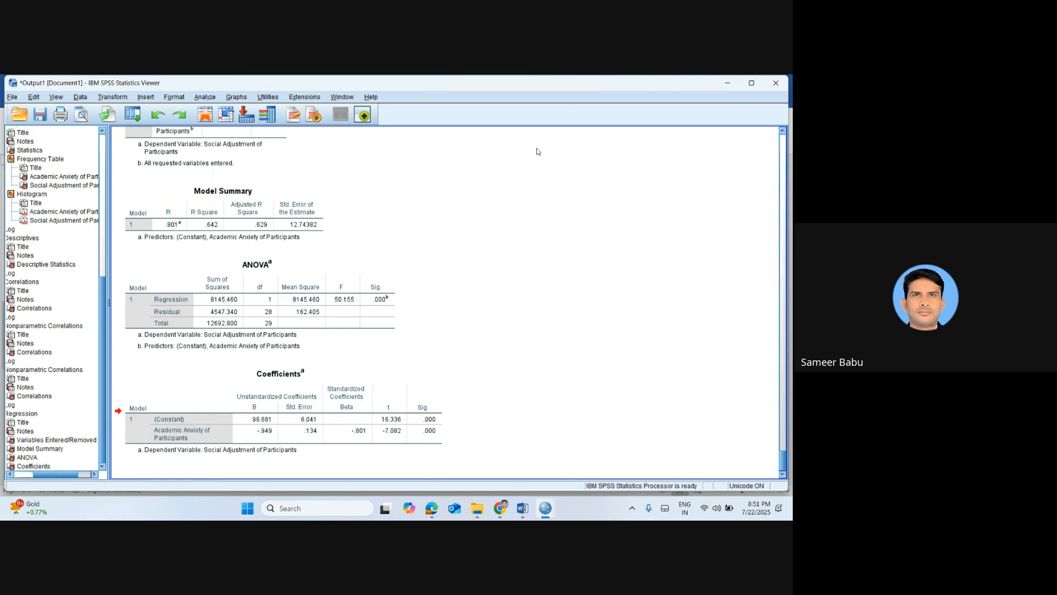
Return from the output to the dataset and select the whole SA column for inspection
{"action": "left_click", "coordinate": [213, 121]}
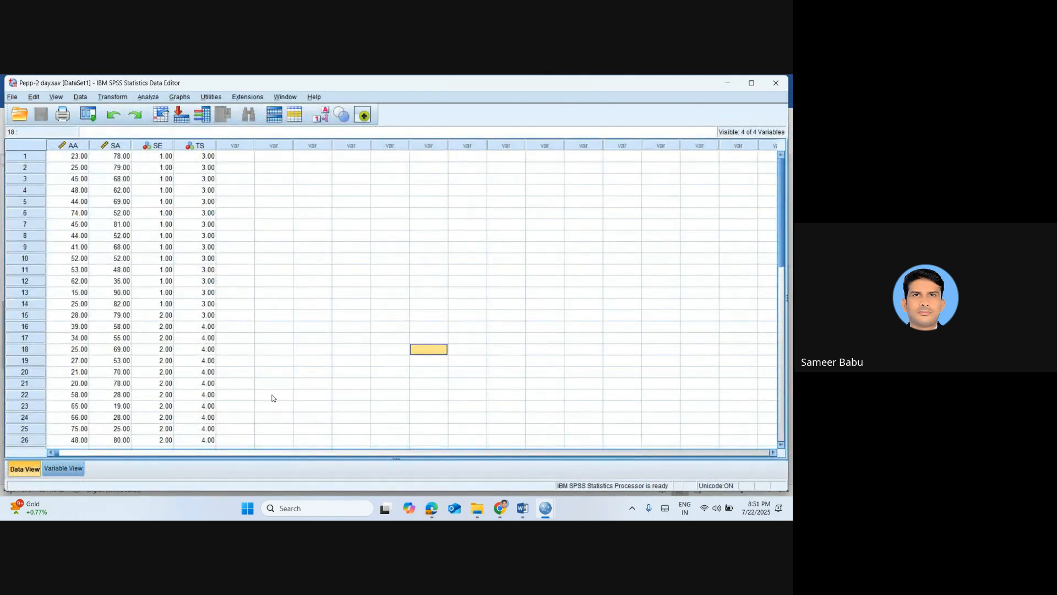
{"action": "left_click", "coordinate": [278, 399]}
{"action": "key", "text": "Up"}
{"action": "key", "text": "Up"}
{"action": "key", "text": "Up"}
{"action": "key", "text": "Up"}
{"action": "key", "text": "Up"}
{"action": "key", "text": "Up"}
{"action": "key", "text": "Up"}
{"action": "key", "text": "Up"}
{"action": "key", "text": "Up"}
{"action": "key", "text": "Up"}
{"action": "key", "text": "Up"}
{"action": "key", "text": "Up"}
{"action": "key", "text": "Up"}
{"action": "key", "text": "Up"}
{"action": "key", "text": "Up"}
{"action": "key", "text": "Up"}
{"action": "key", "text": "Up"}
{"action": "key", "text": "Up"}
{"action": "key", "text": "Up"}
{"action": "key", "text": "Up"}
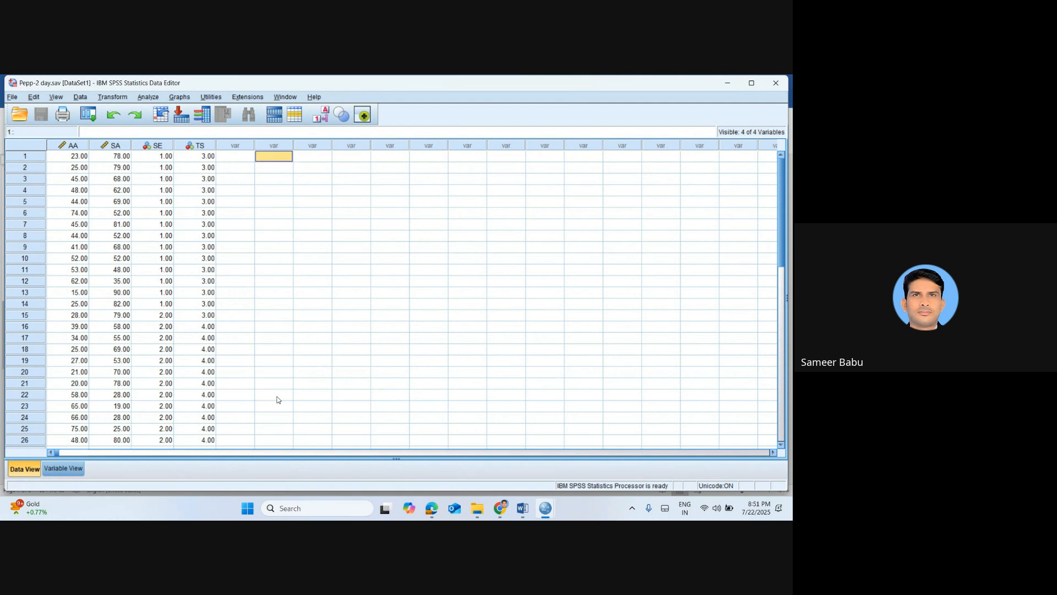
{"action": "left_click", "coordinate": [114, 146]}
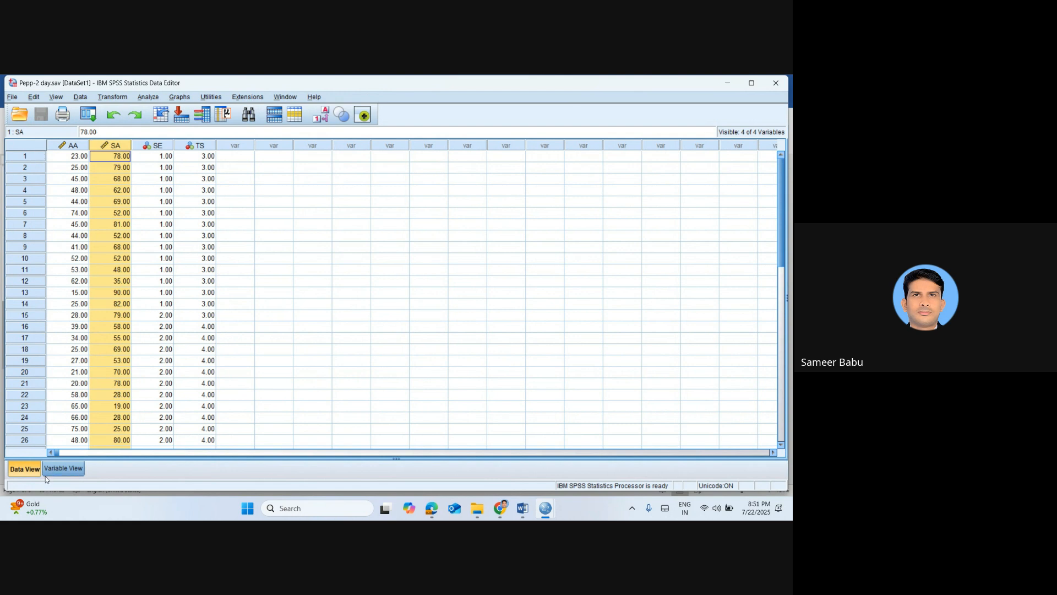
Define a fifth variable named SESt in the dataset's variable definitions
{"action": "left_click", "coordinate": [60, 468]}
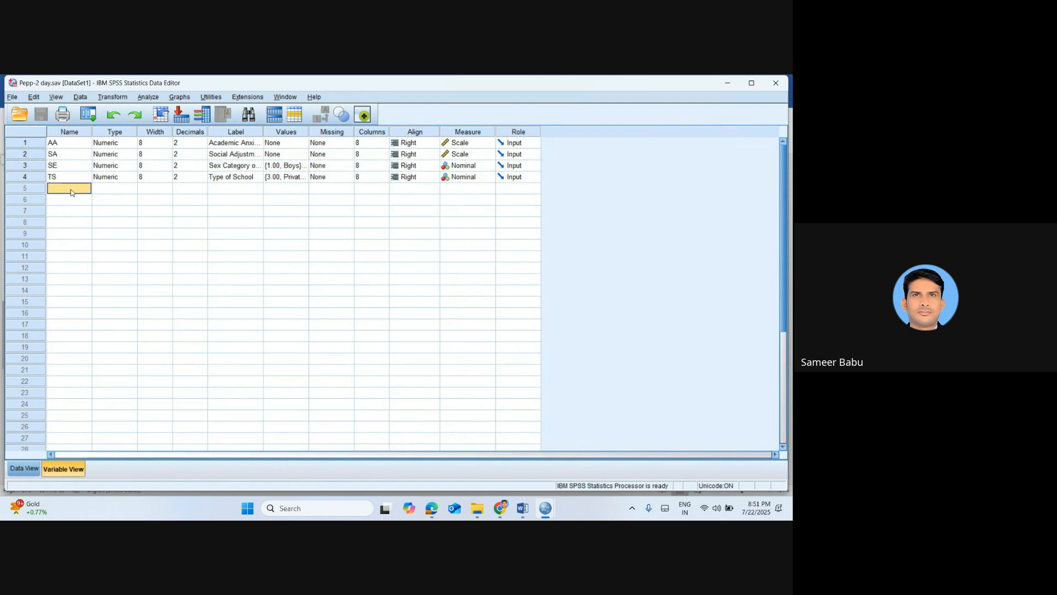
{"action": "left_click", "coordinate": [194, 188]}
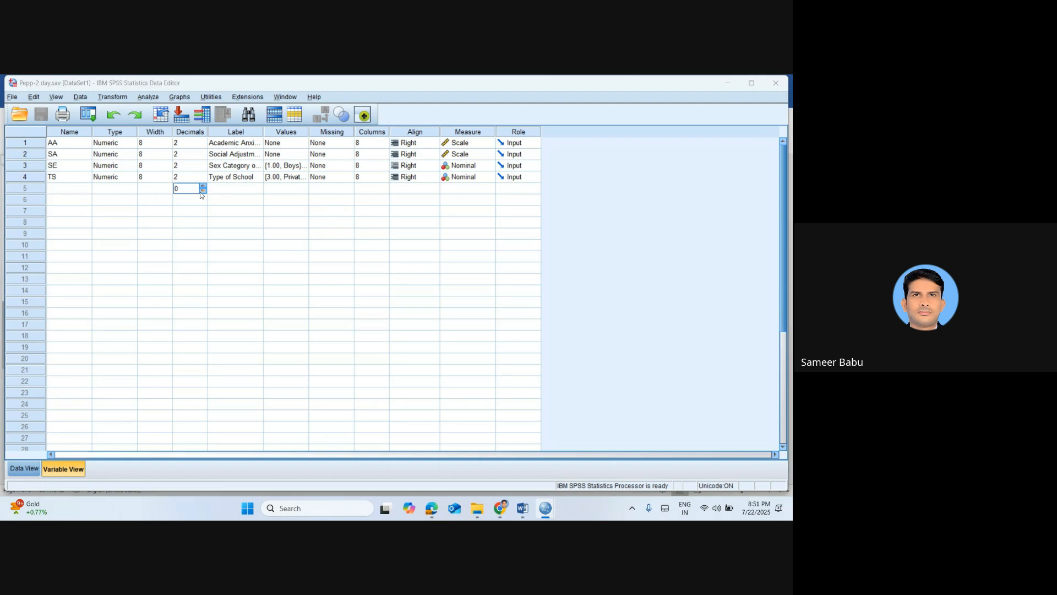
{"action": "left_click", "coordinate": [396, 304]}
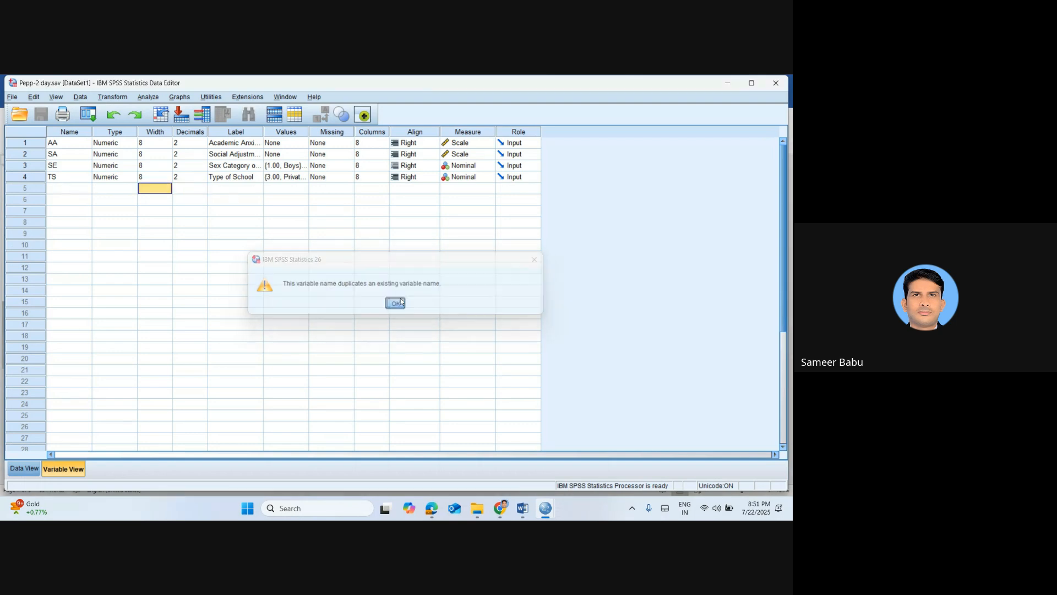
{"action": "left_click", "coordinate": [61, 194]}
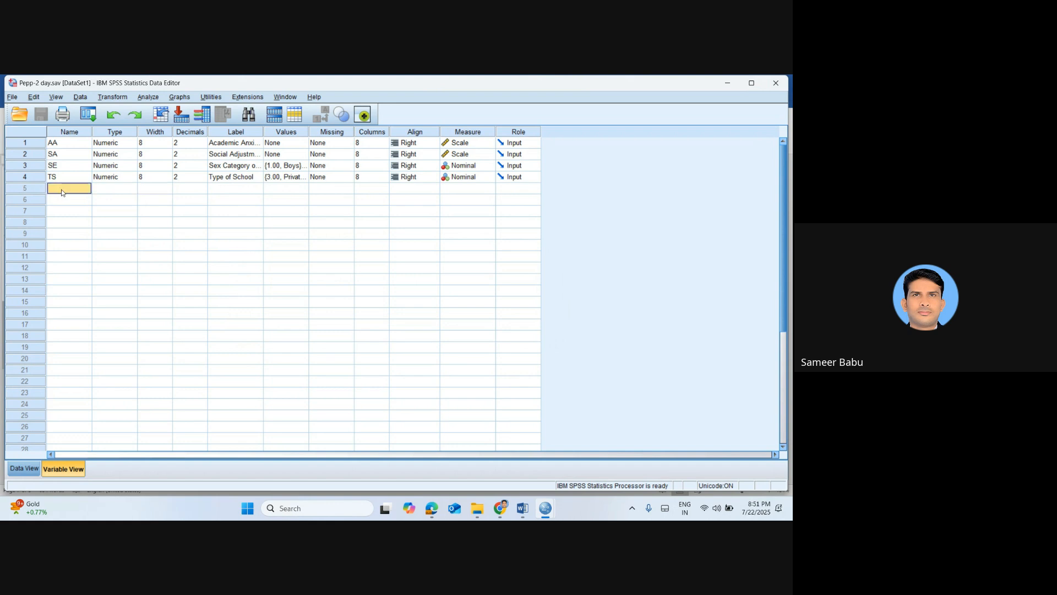
{"action": "type", "text": "SESt"}
{"action": "left_click", "coordinate": [232, 188]}
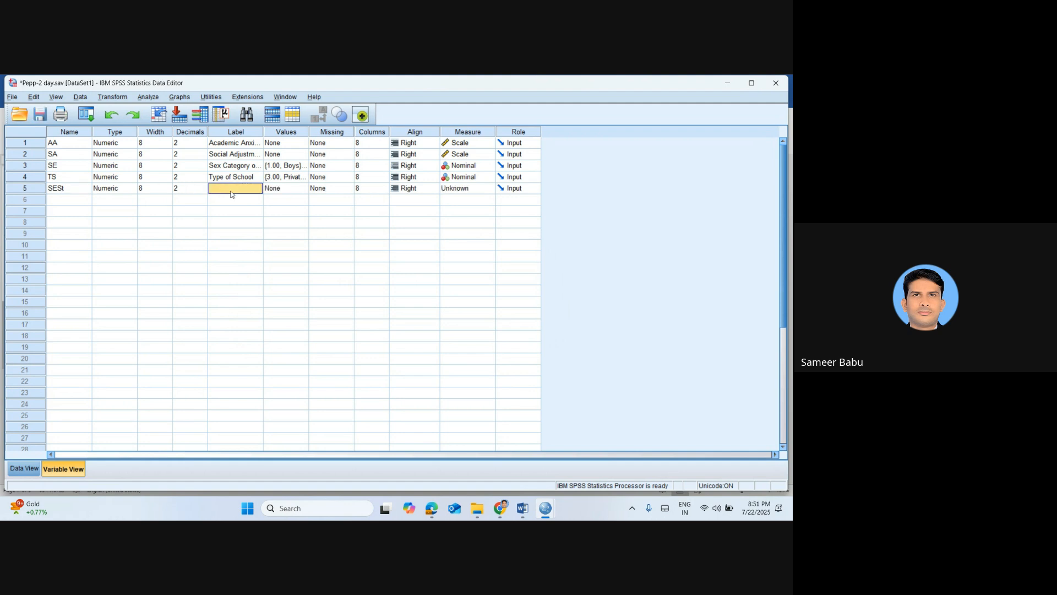
Label the SESt variable "Self-Esteem of Participants" and set its measurement level to Scale
{"action": "type", "text": "Se"}
{"action": "type", "text": "lf-Es"}
{"action": "type", "text": "teem of Participant"}
{"action": "type", "text": "s"}
{"action": "key", "text": "BackSpace"}
{"action": "key", "text": "BackSpace"}
{"action": "key", "text": "BackSpace"}
{"action": "type", "text": "ts"}
{"action": "left_click", "coordinate": [487, 190]}
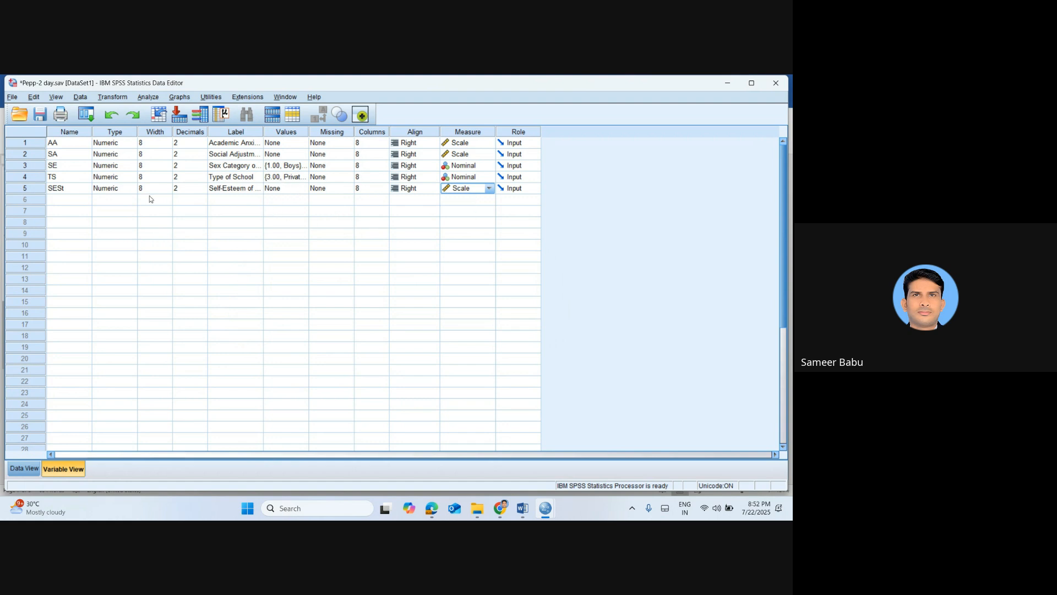
In the data rows, enter SESt scores of 12 and 15 for cases 1 and 2
{"action": "left_click", "coordinate": [25, 468]}
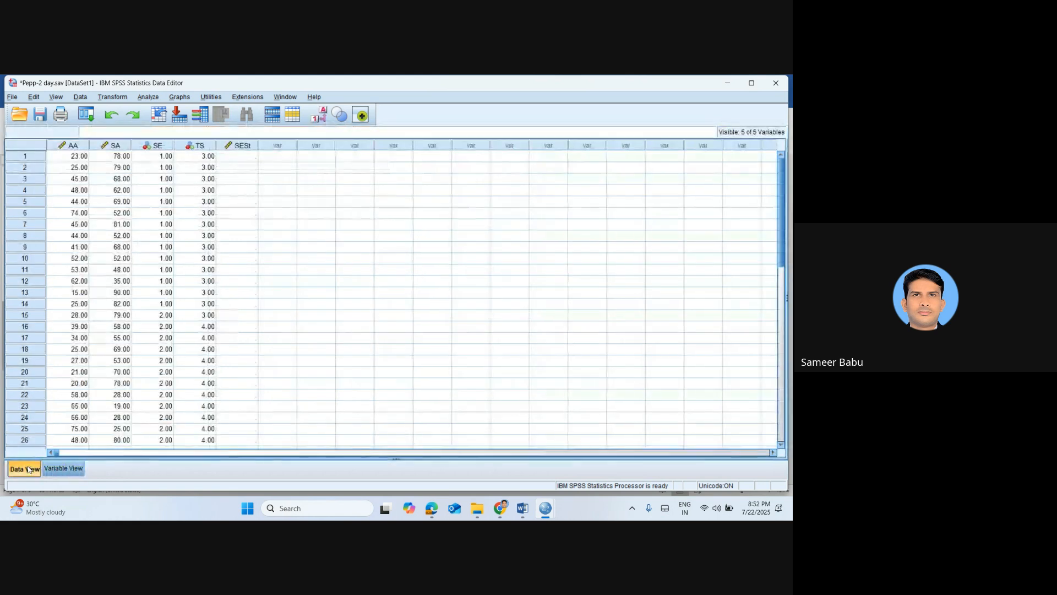
{"action": "left_click", "coordinate": [245, 159]}
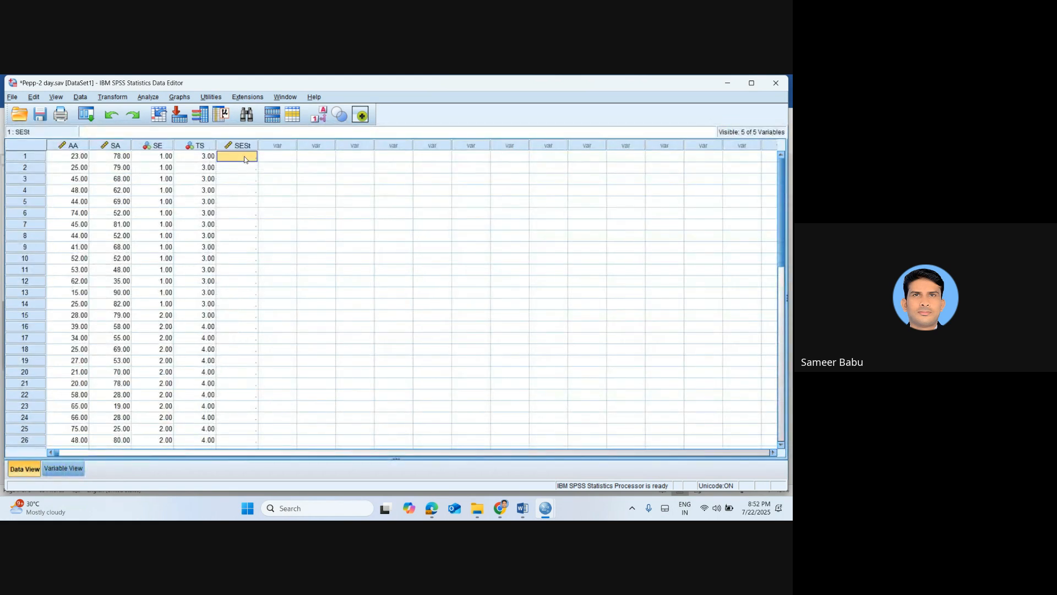
{"action": "type", "text": "12"}
{"action": "key", "text": "Tab"}
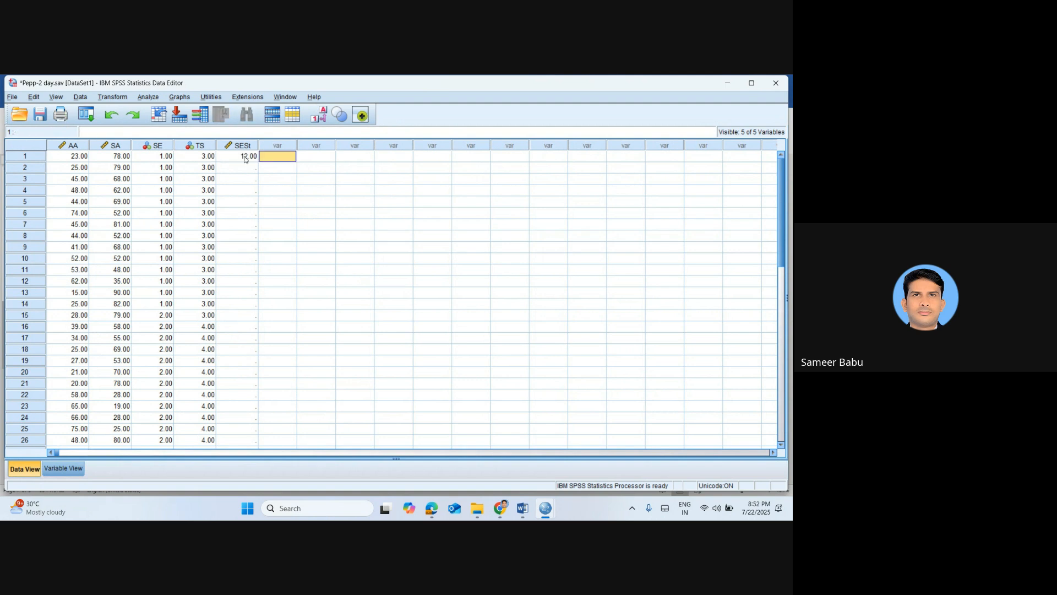
{"action": "key", "text": "Down"}
{"action": "key", "text": "Left"}
{"action": "type", "text": "5"}
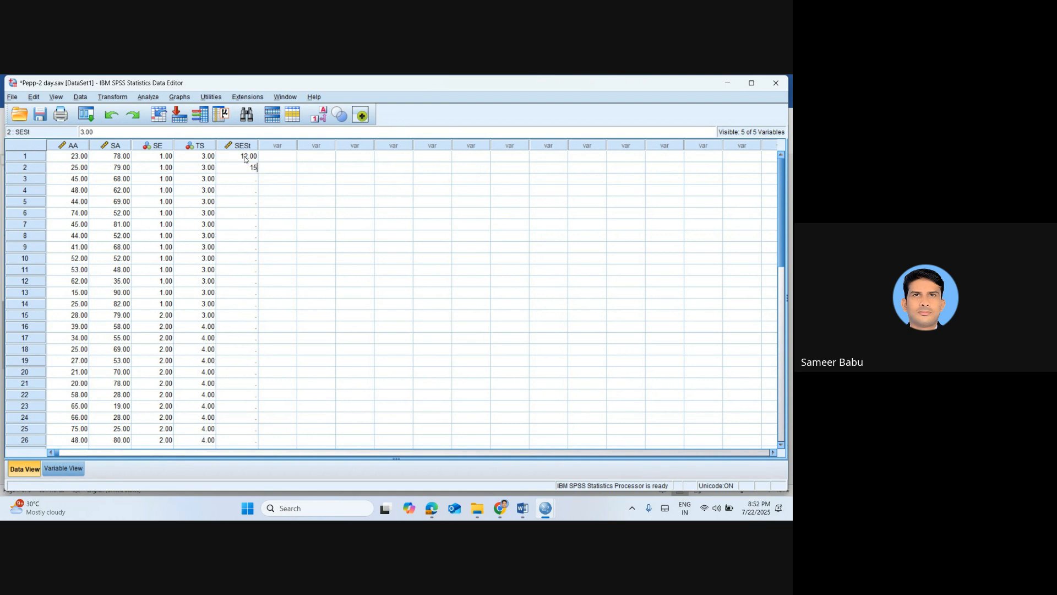
{"action": "key", "text": "Left"}
{"action": "key", "text": "Right"}
{"action": "key", "text": "Down"}
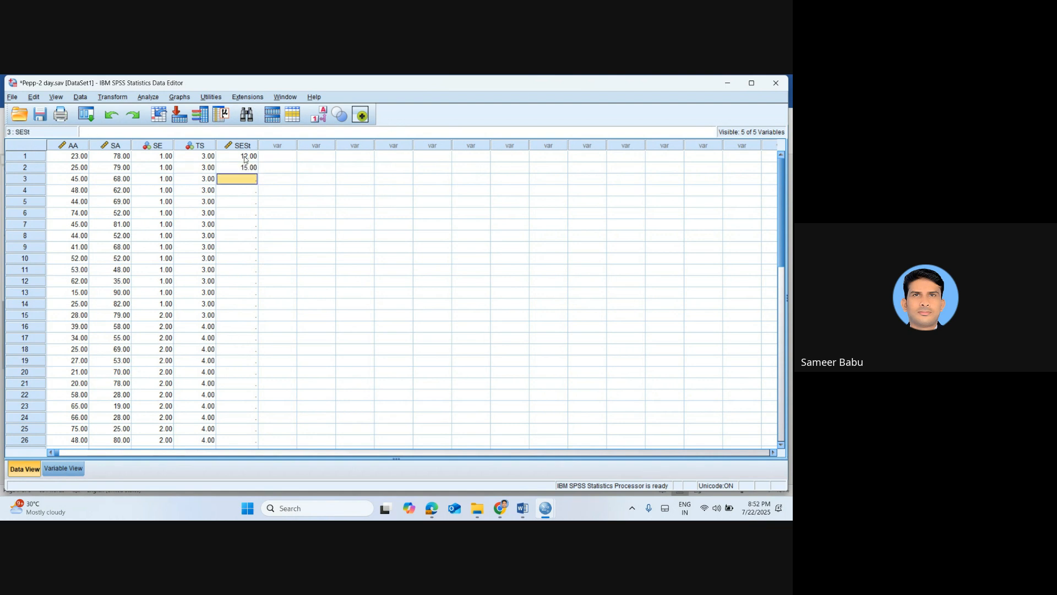
Enter SESt scores of 18, 15, 12, 11 and 19 for cases 3 to 7
{"action": "type", "text": "18"}
{"action": "key", "text": "Return"}
{"action": "type", "text": "15"}
{"action": "key", "text": "Return"}
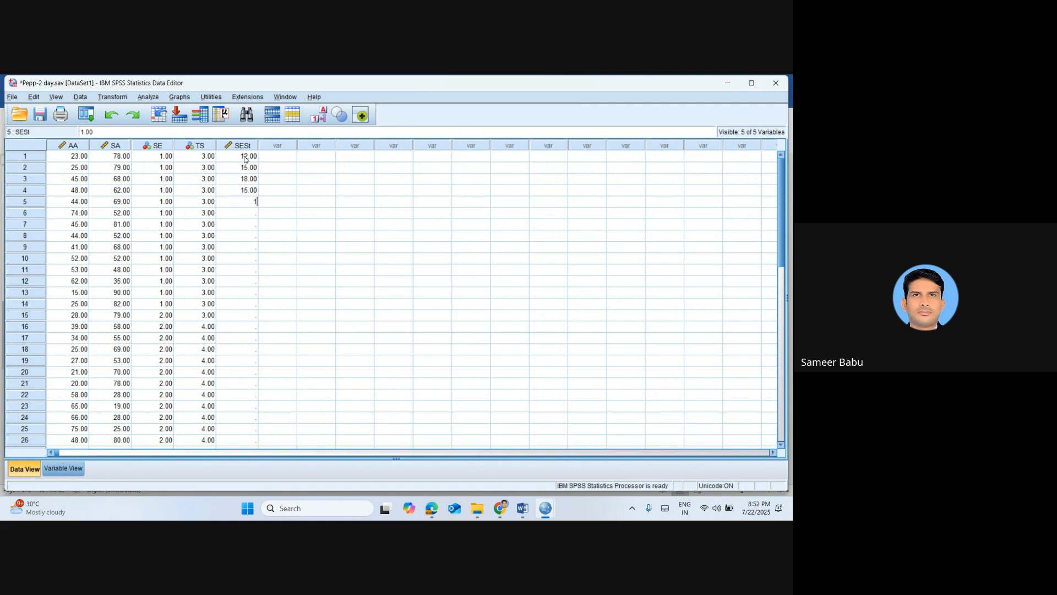
{"action": "type", "text": "12"}
{"action": "key", "text": "Return"}
{"action": "type", "text": "11"}
{"action": "key", "text": "Return"}
{"action": "type", "text": "198"}
{"action": "key", "text": "Return"}
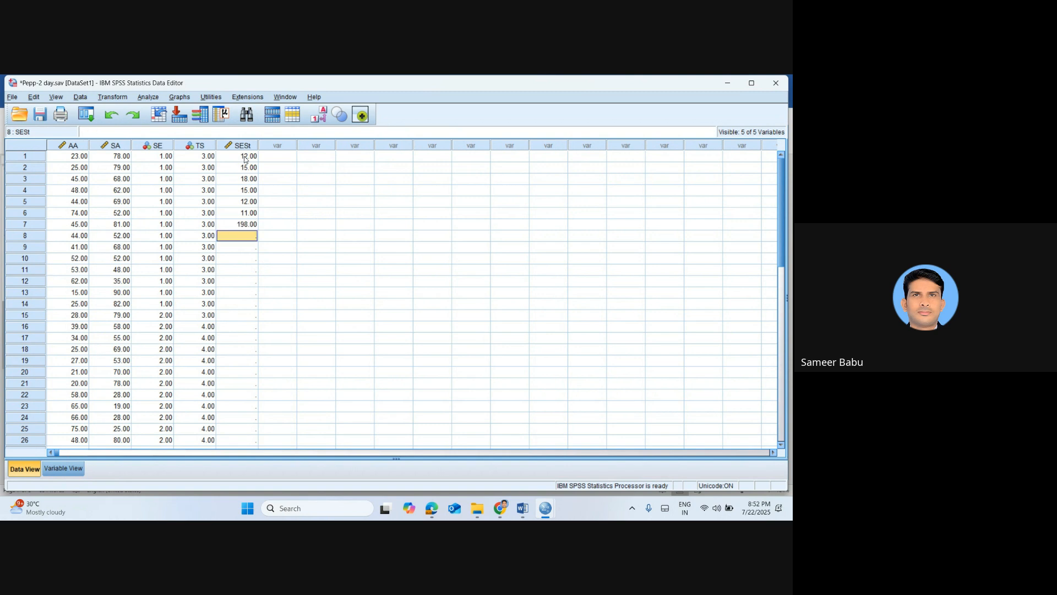
{"action": "key", "text": "Up"}
{"action": "type", "text": "19"}
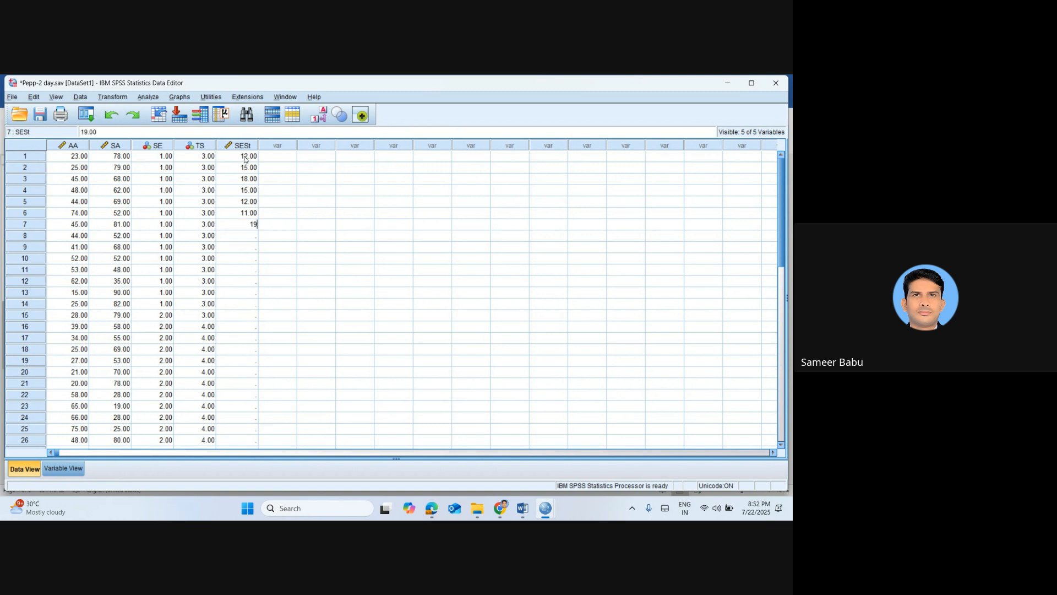
{"action": "key", "text": "Return"}
Enter SESt scores of 18, 15, 16, 15 and 15 for cases 8 to 12
{"action": "type", "text": "18"}
{"action": "key", "text": "Return"}
{"action": "type", "text": "15"}
{"action": "key", "text": "Return"}
{"action": "type", "text": "16"}
{"action": "key", "text": "Return"}
{"action": "type", "text": "15"}
{"action": "key", "text": "Return"}
{"action": "type", "text": "15"}
{"action": "key", "text": "Return"}
Enter SESt scores of 11, 14, 18 and 15 for cases 13 to 16
{"action": "type", "text": "1"}
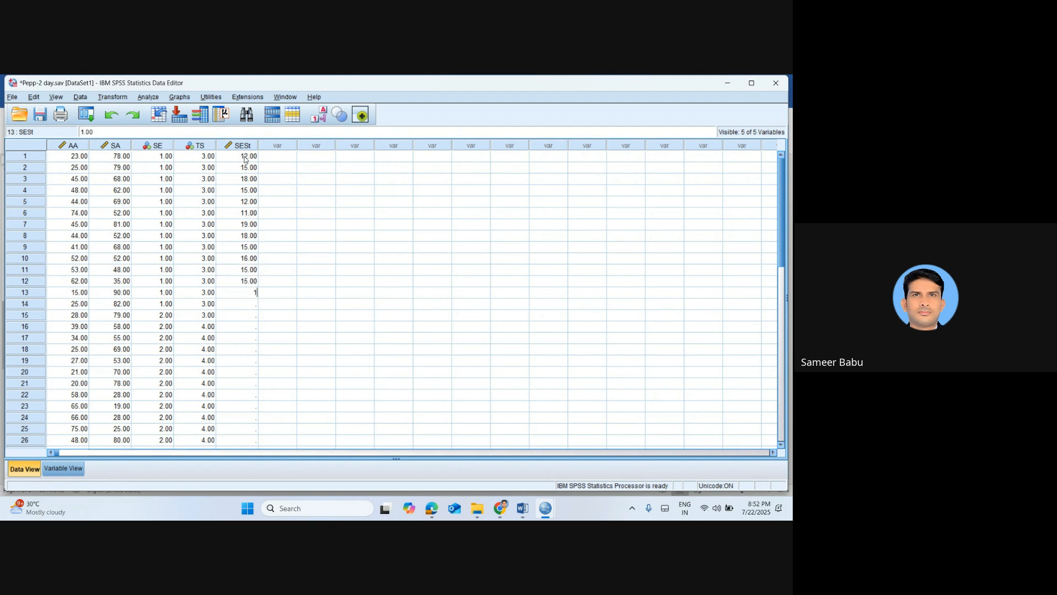
{"action": "key", "text": "Return"}
{"action": "key", "text": "Up"}
{"action": "type", "text": "1"}
{"action": "key", "text": "Return"}
{"action": "type", "text": "14"}
{"action": "key", "text": "Return"}
{"action": "type", "text": "18"}
{"action": "key", "text": "Return"}
{"action": "type", "text": "15"}
{"action": "key", "text": "Return"}
Enter SESt scores of 11, 10, 18 and 17 for cases 17 to 20
{"action": "type", "text": "11"}
{"action": "key", "text": "Return"}
{"action": "type", "text": "10"}
{"action": "key", "text": "Return"}
{"action": "type", "text": "18"}
{"action": "key", "text": "Return"}
{"action": "type", "text": "17"}
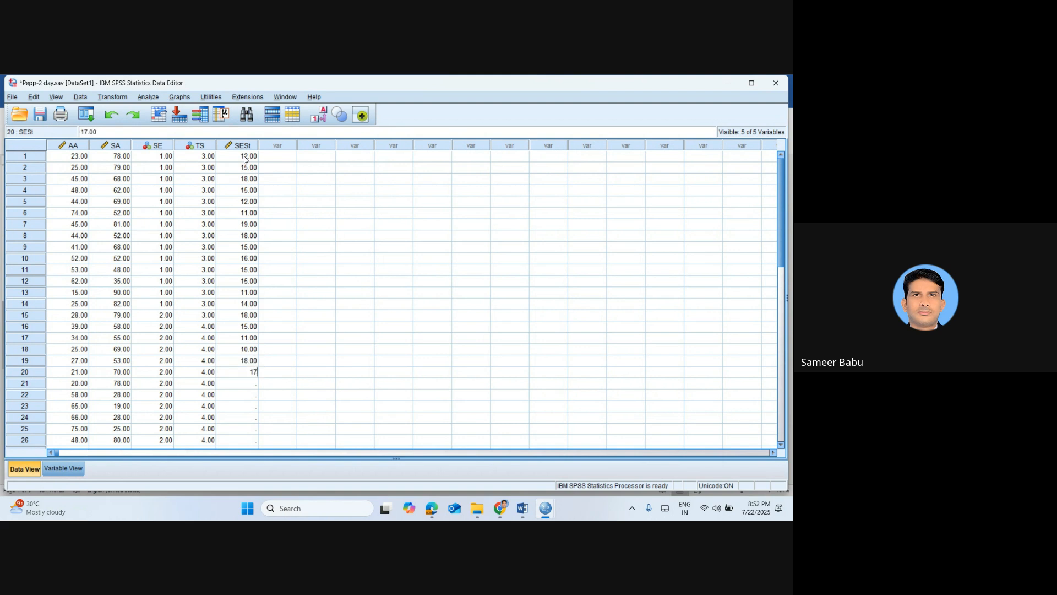
{"action": "key", "text": "Return"}
Enter SESt scores of 13, 12, 12, 15, 16 and 14 for cases 21 to 26
{"action": "type", "text": "13"}
{"action": "key", "text": "Return"}
{"action": "type", "text": "12"}
{"action": "key", "text": "Return"}
{"action": "type", "text": "12"}
{"action": "key", "text": "Return"}
{"action": "type", "text": "15"}
{"action": "key", "text": "Return"}
{"action": "type", "text": "16"}
{"action": "key", "text": "Return"}
{"action": "type", "text": "14"}
{"action": "key", "text": "Return"}
{"action": "key", "text": "Return"}
{"action": "key", "text": "Return"}
{"action": "key", "text": "Return"}
{"action": "key", "text": "Return"}
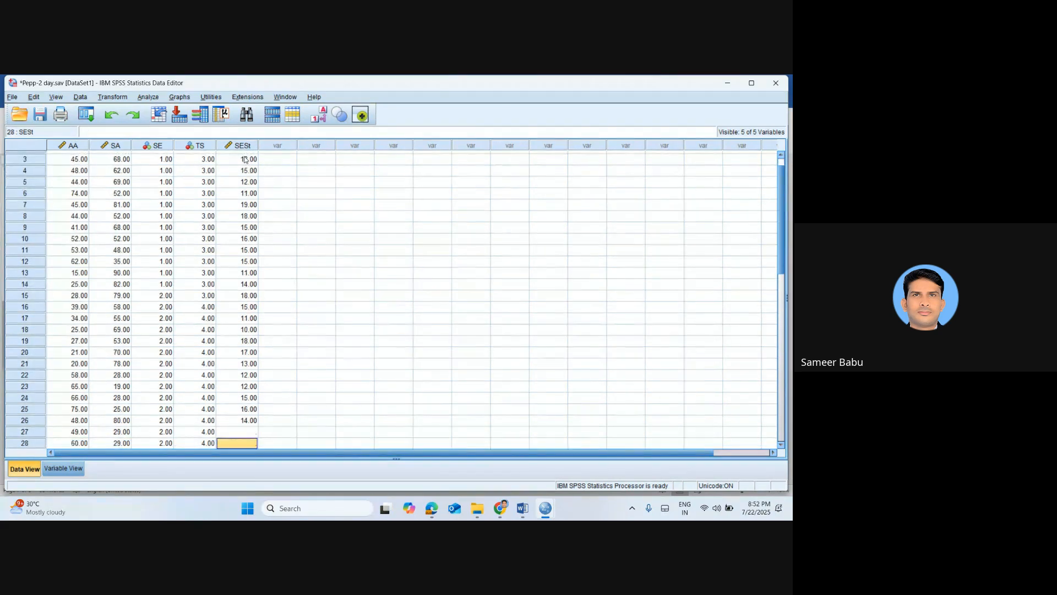
Complete the SESt column with scores of 18, 15, 12 and 11 for cases 27 to 30
{"action": "key", "text": "Up"}
{"action": "key", "text": "Up"}
{"action": "key", "text": "Up"}
{"action": "key", "text": "Up"}
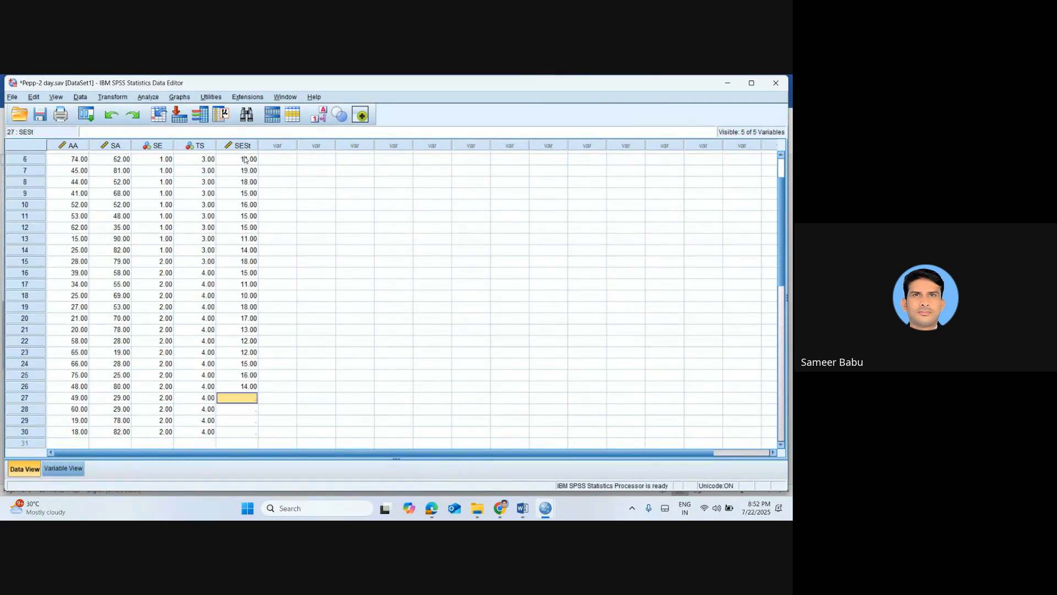
{"action": "type", "text": "18"}
{"action": "key", "text": "Return"}
{"action": "type", "text": "1"}
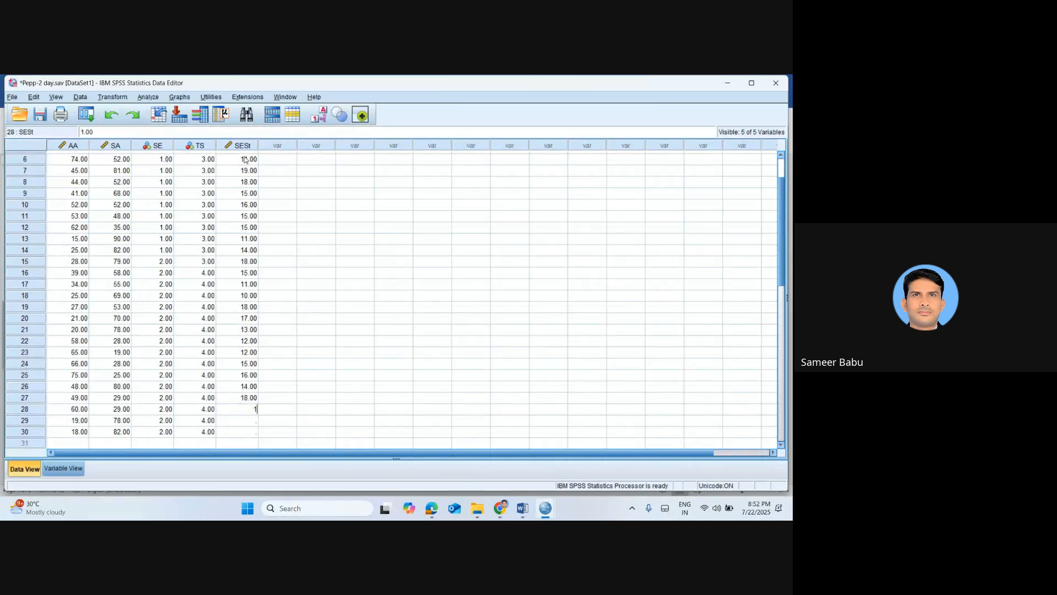
{"action": "type", "text": "5"}
{"action": "key", "text": "Return"}
{"action": "type", "text": "12"}
{"action": "key", "text": "Return"}
{"action": "type", "text": "11"}
{"action": "key", "text": "Return"}
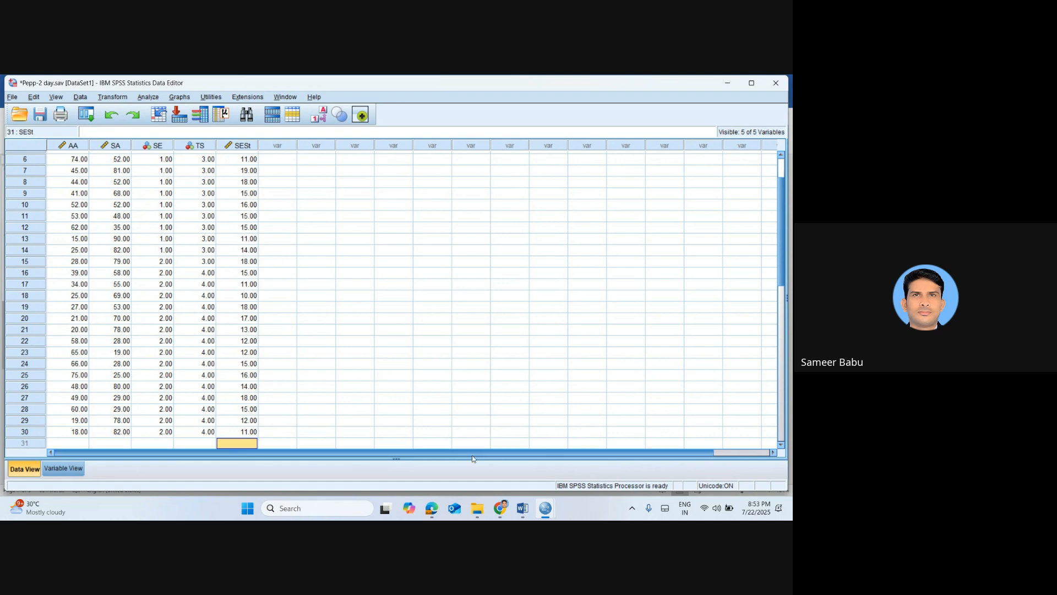
Switch to the Word notes and add the heading "Partial Correlation" below the regression equation, leaving a blank line between them
{"action": "mouse_move", "coordinate": [522, 507]}
{"action": "left_click", "coordinate": [551, 474]}
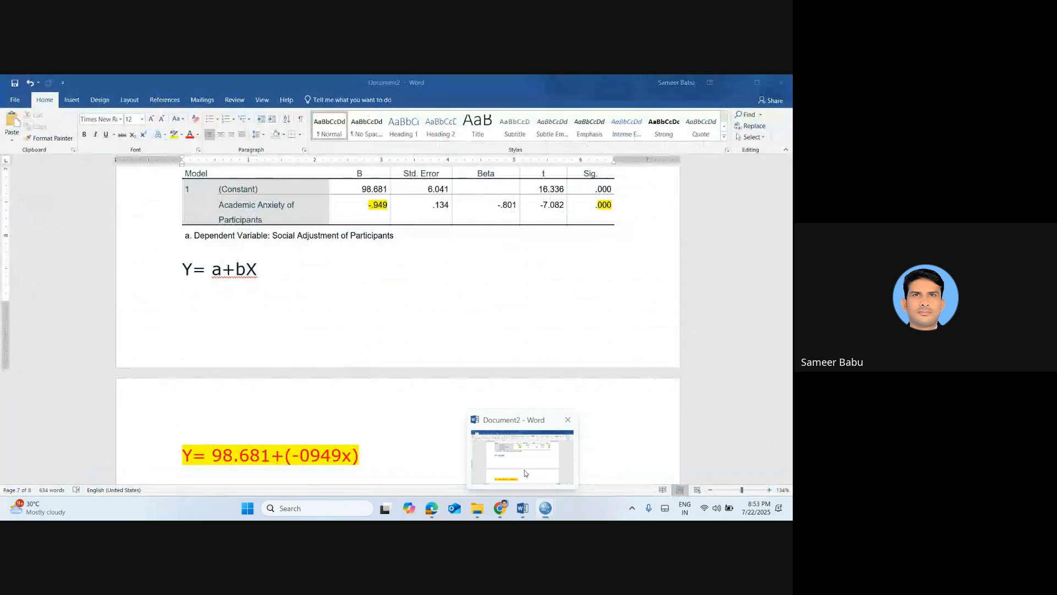
{"action": "key", "text": "Return"}
{"action": "key", "text": "Return"}
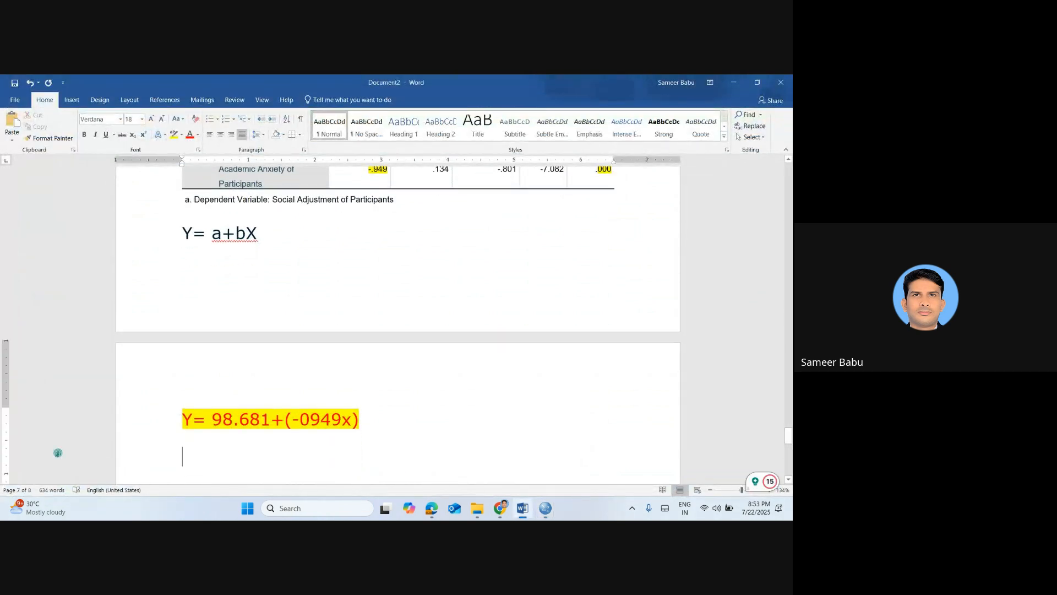
{"action": "type", "text": "Part"}
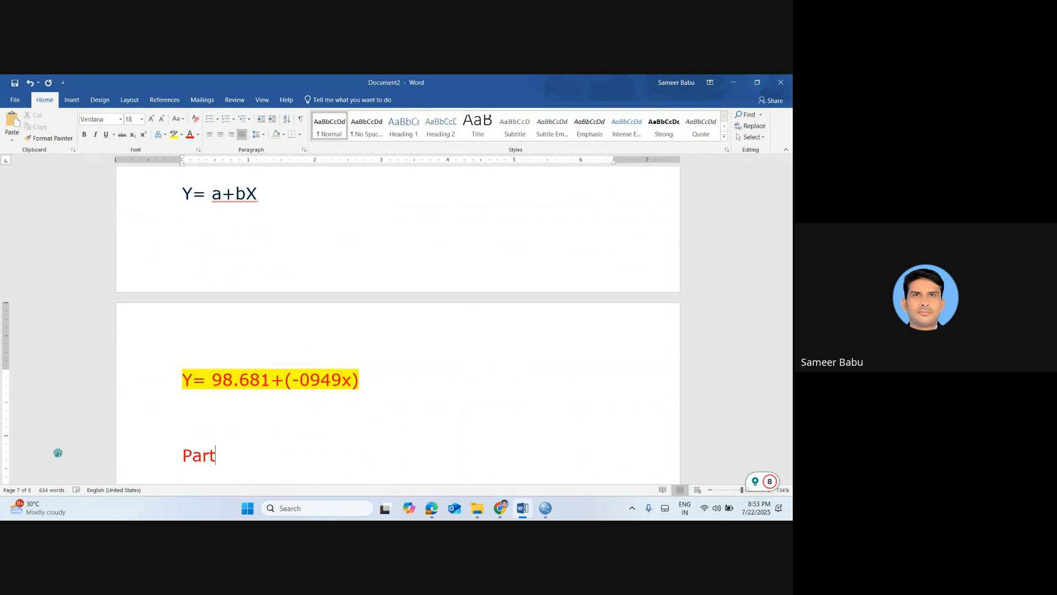
{"action": "type", "text": "ial Correlation"}
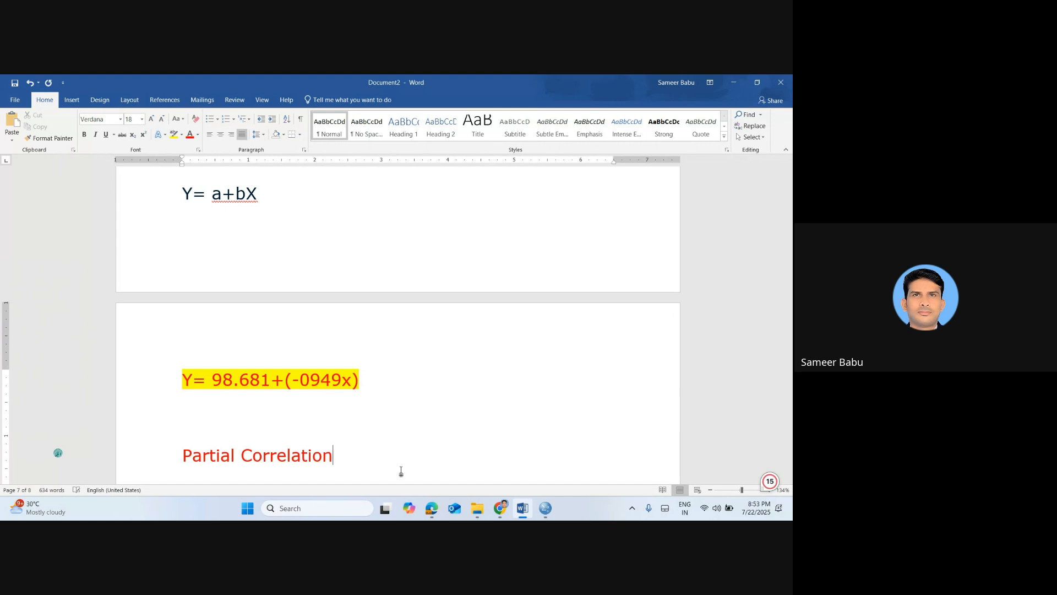
Make the "Partial Correlation" heading bold with yellow highlighting
{"action": "left_click", "coordinate": [179, 458]}
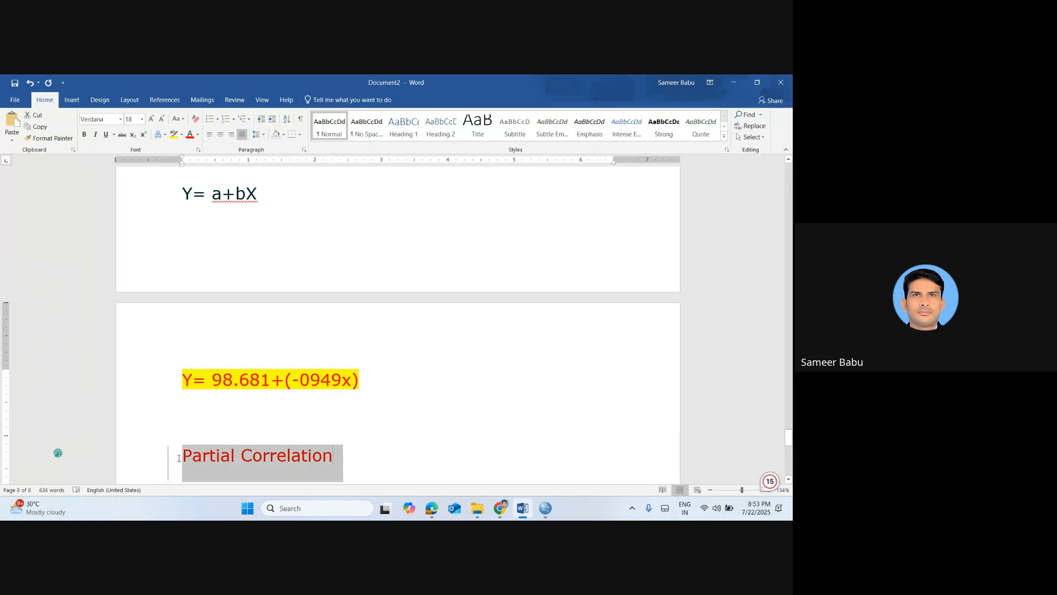
{"action": "type", "text": "b"}
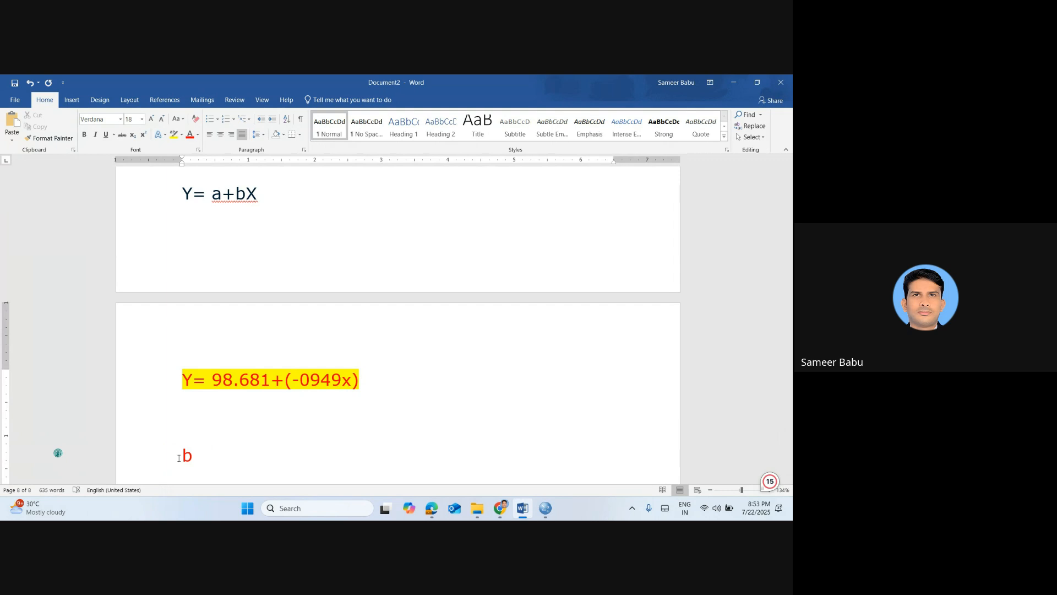
{"action": "key", "text": "ctrl+z"}
{"action": "key", "text": "ctrl+b"}
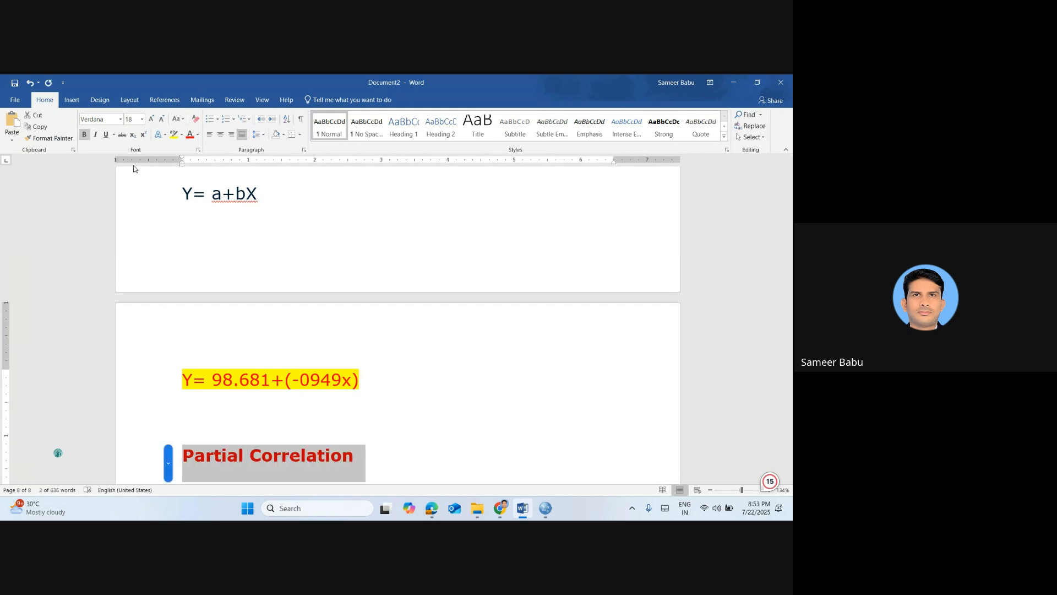
{"action": "left_click", "coordinate": [174, 134]}
{"action": "left_click", "coordinate": [425, 475]}
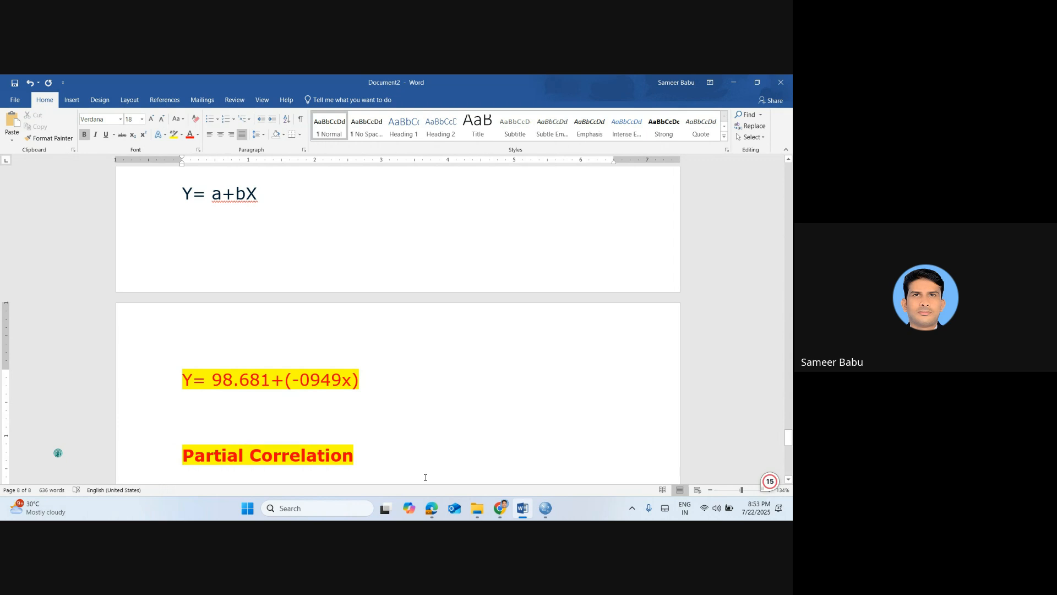
Extend the Partial Correlation heading with "- Relationship between"
{"action": "type", "text": "-"}
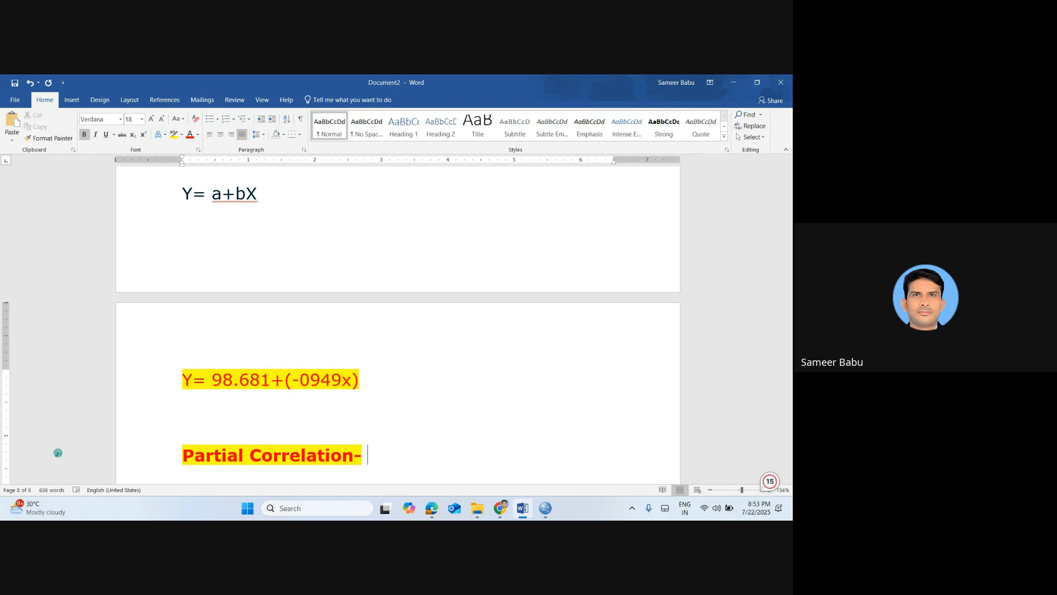
{"action": "type", "text": " Re,at"}
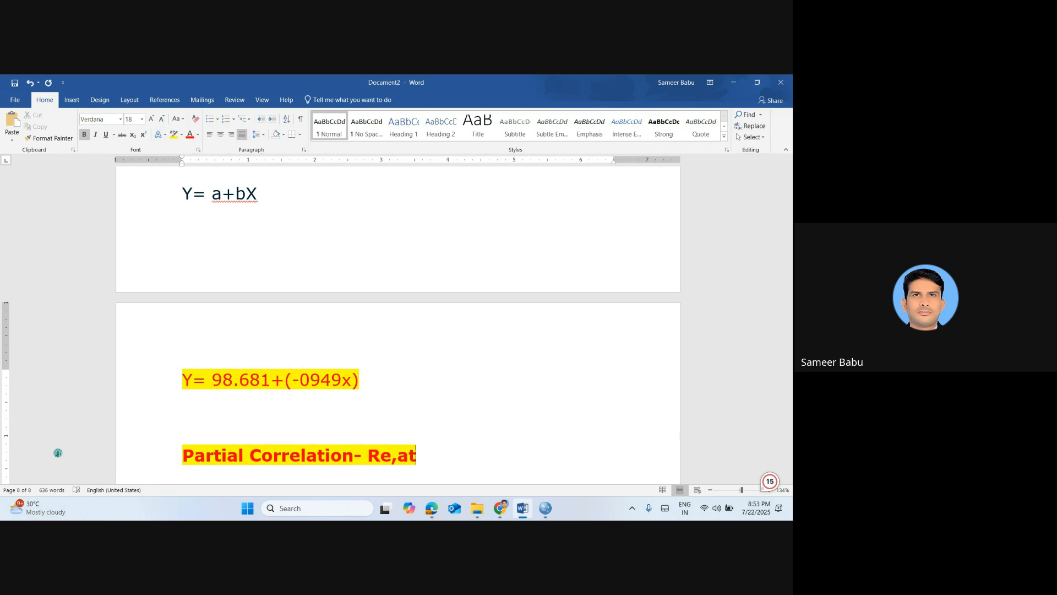
{"action": "key", "text": "BackSpace"}
{"action": "key", "text": "BackSpace"}
{"action": "key", "text": "BackSpace"}
{"action": "type", "text": "k"}
{"action": "key", "text": "BackSpace"}
{"action": "type", "text": "lationship "}
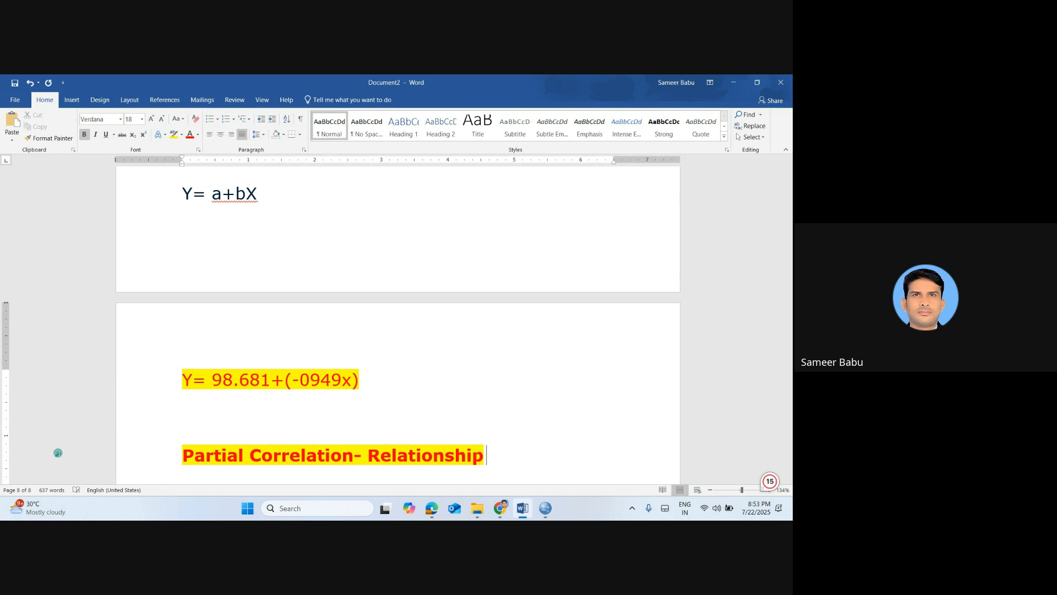
{"action": "type", "text": "between "}
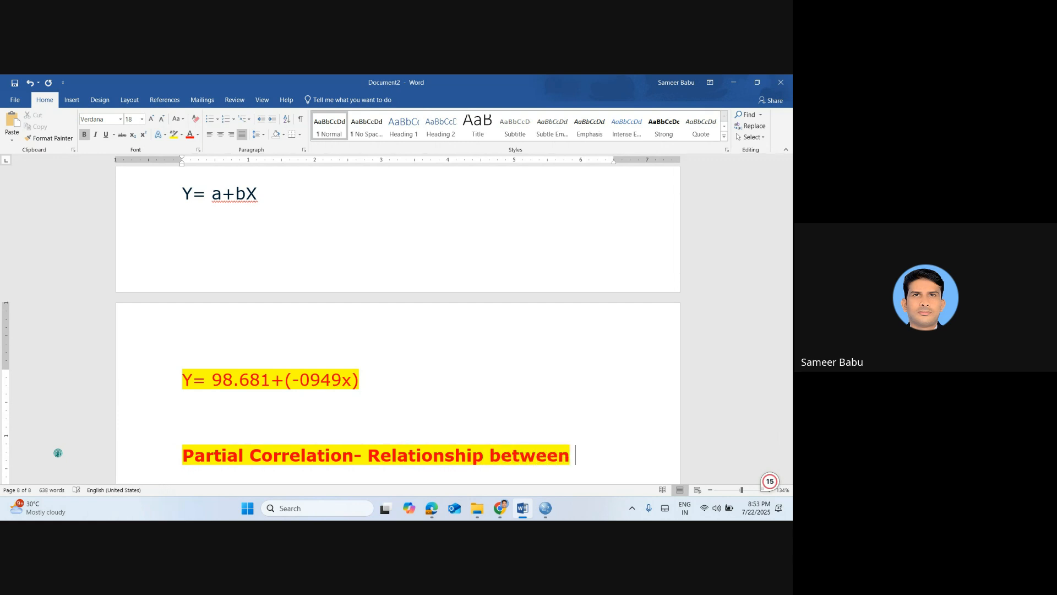
{"action": "type", "text": "2 variba"}
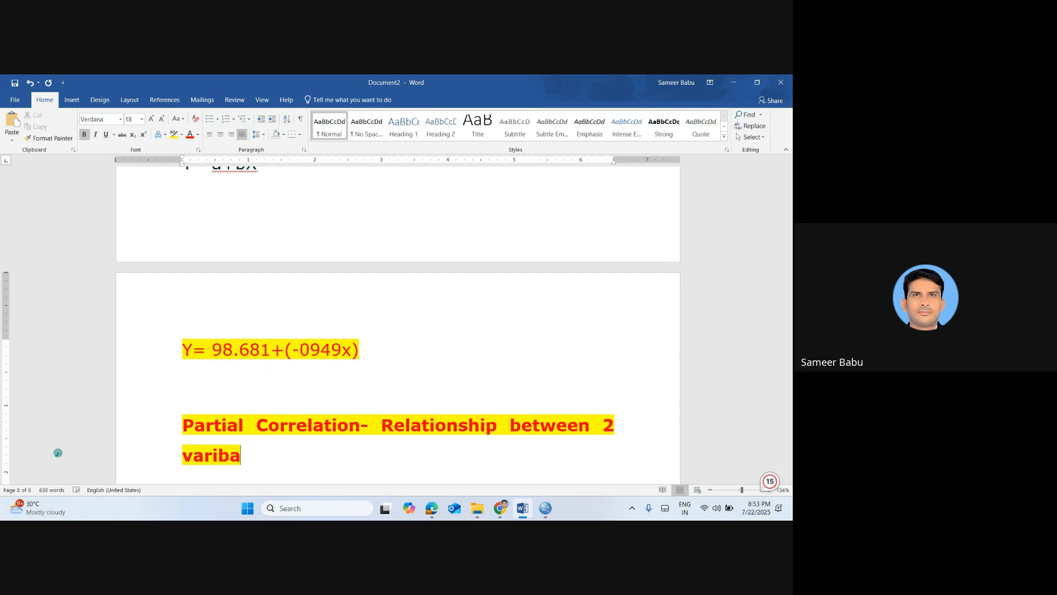
{"action": "type", "text": "le when"}
Continue the partial correlation definition with "2 variables when the", correcting the spelling of "variables"
{"action": "key", "text": "BackSpace"}
{"action": "key", "text": "BackSpace"}
{"action": "key", "text": "BackSpace"}
{"action": "key", "text": "BackSpace"}
{"action": "key", "text": "BackSpace"}
{"action": "key", "text": "BackSpace"}
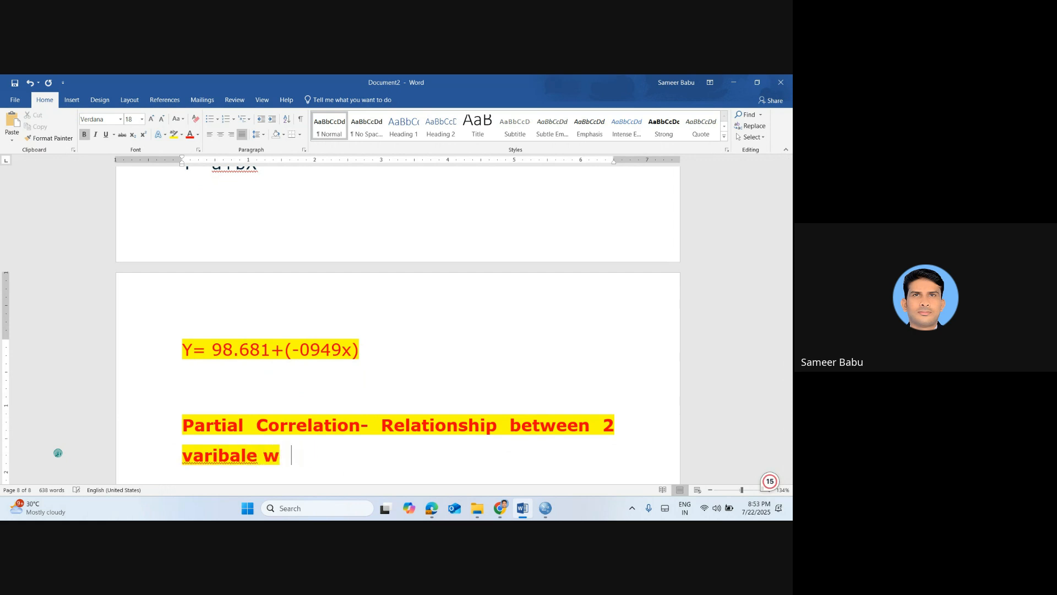
{"action": "key", "text": "BackSpace"}
{"action": "key", "text": "BackSpace"}
{"action": "type", "text": "s"}
{"action": "key", "text": "BackSpace"}
{"action": "key", "text": "BackSpace"}
{"action": "type", "text": "s"}
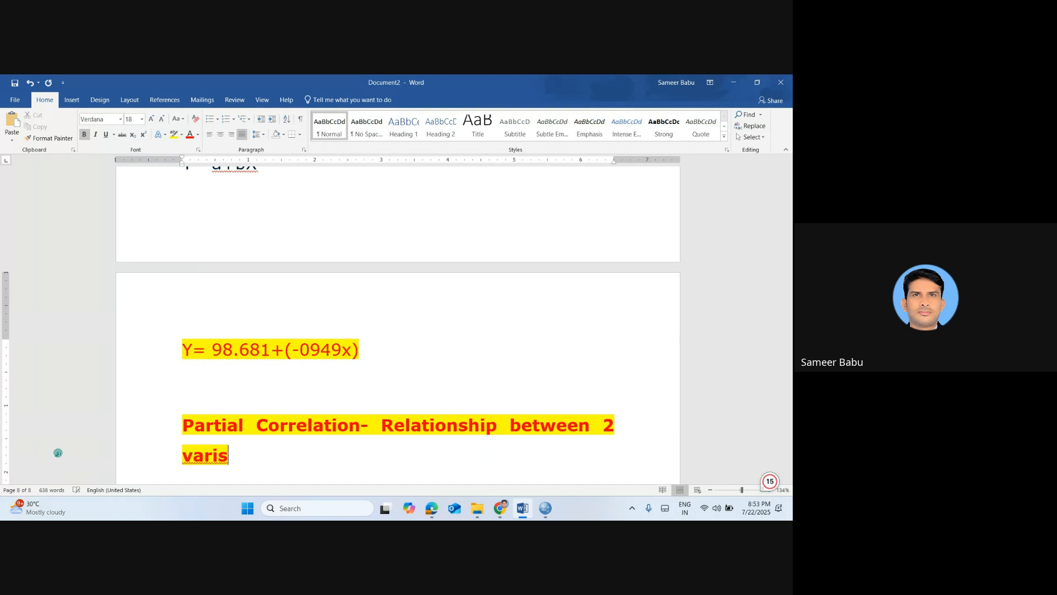
{"action": "key", "text": "BackSpace"}
{"action": "type", "text": "abkes"}
{"action": "key", "text": "BackSpace"}
{"action": "key", "text": "BackSpace"}
{"action": "key", "text": "BackSpace"}
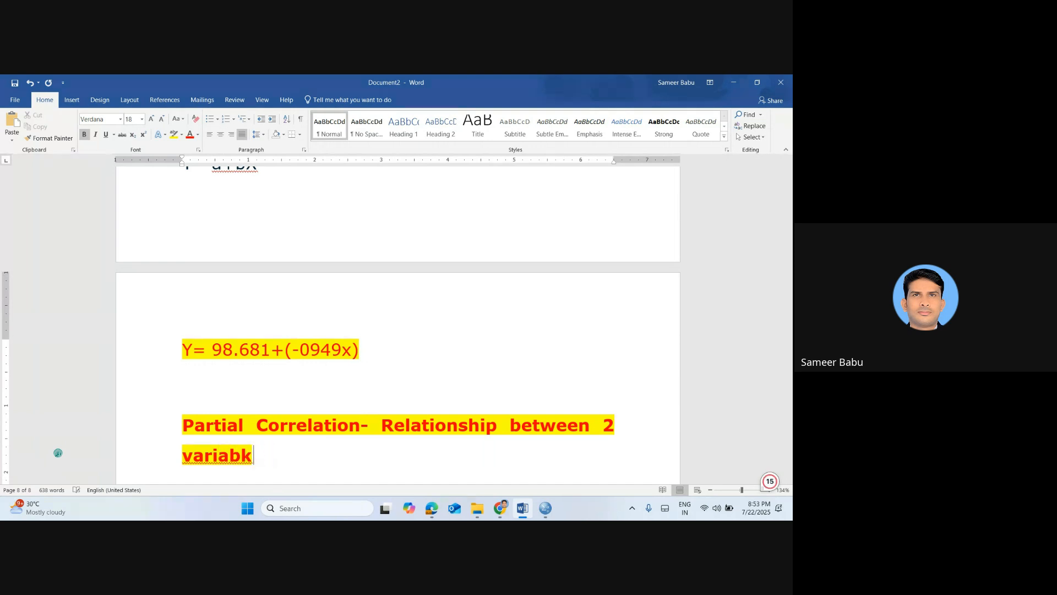
{"action": "type", "text": "les when "}
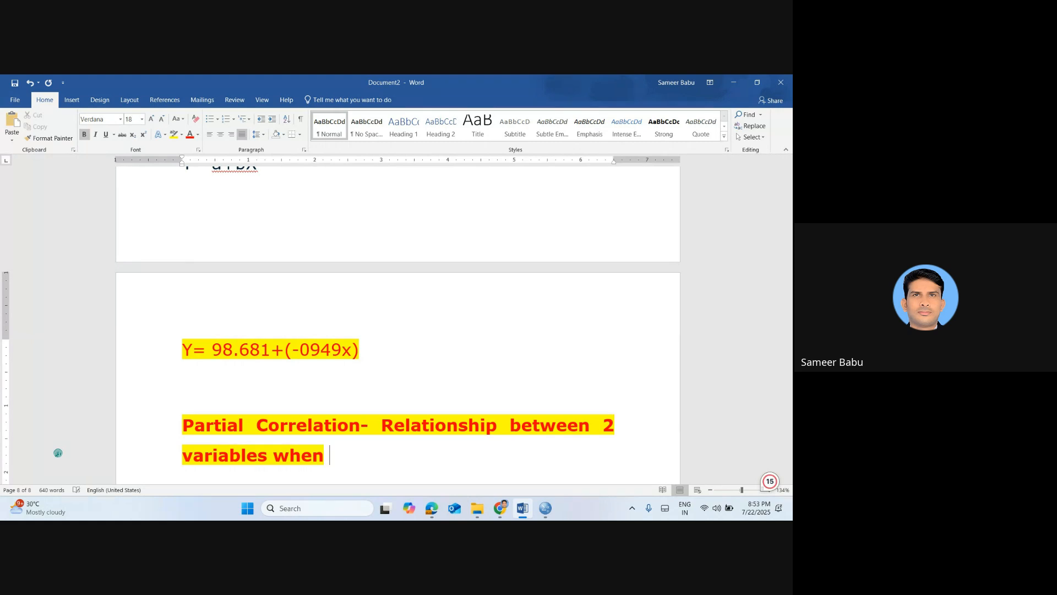
{"action": "type", "text": "the effect ofg"}
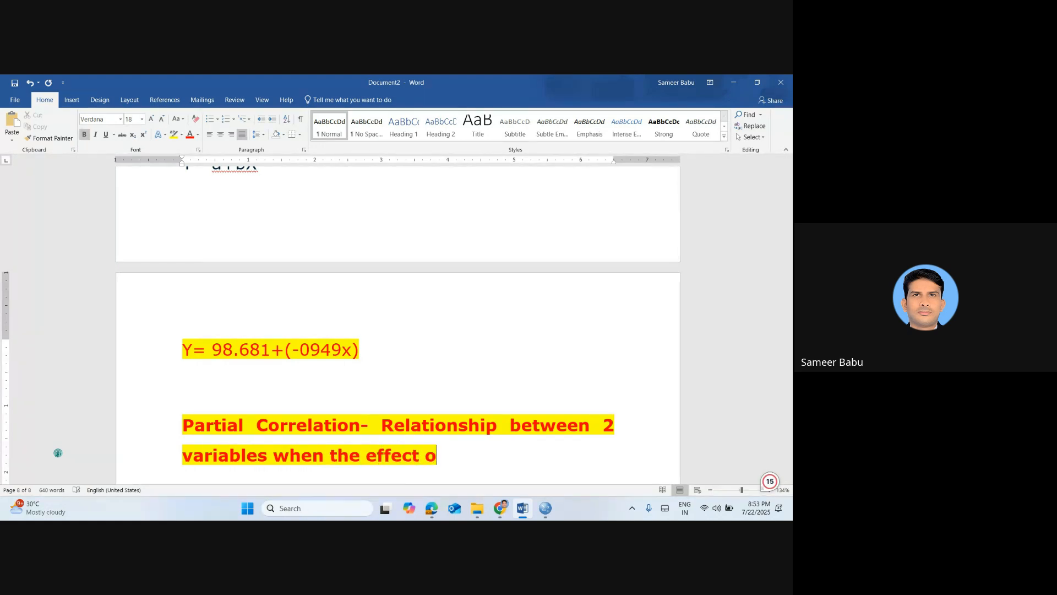
Finish the partial correlation definition with "effect of 3rd variable is removed"
{"action": "key", "text": "BackSpace"}
{"action": "key", "text": "BackSpace"}
{"action": "type", "text": "3"}
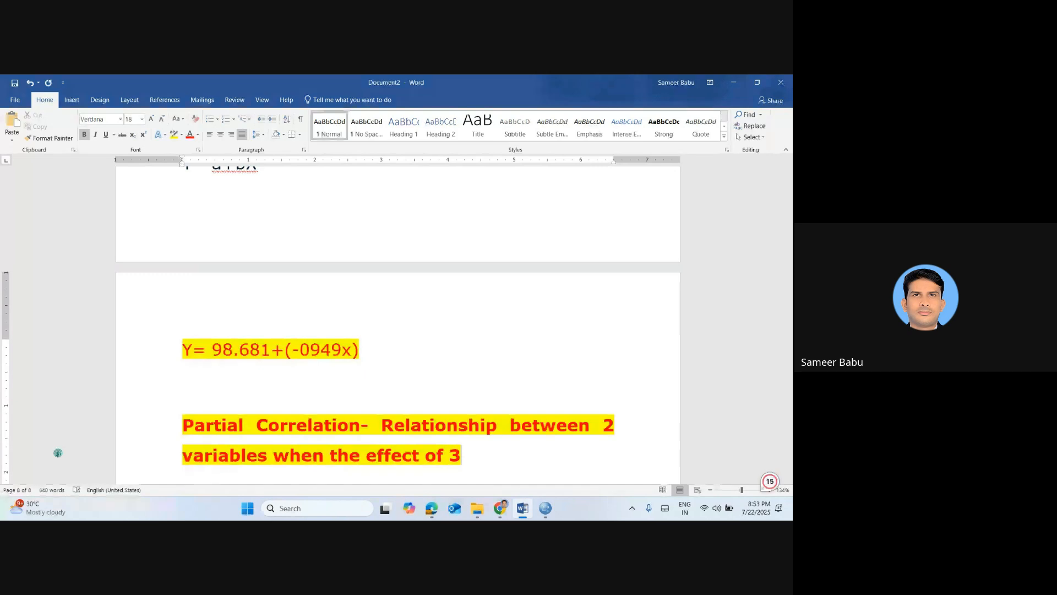
{"action": "type", "text": "rd variable i"}
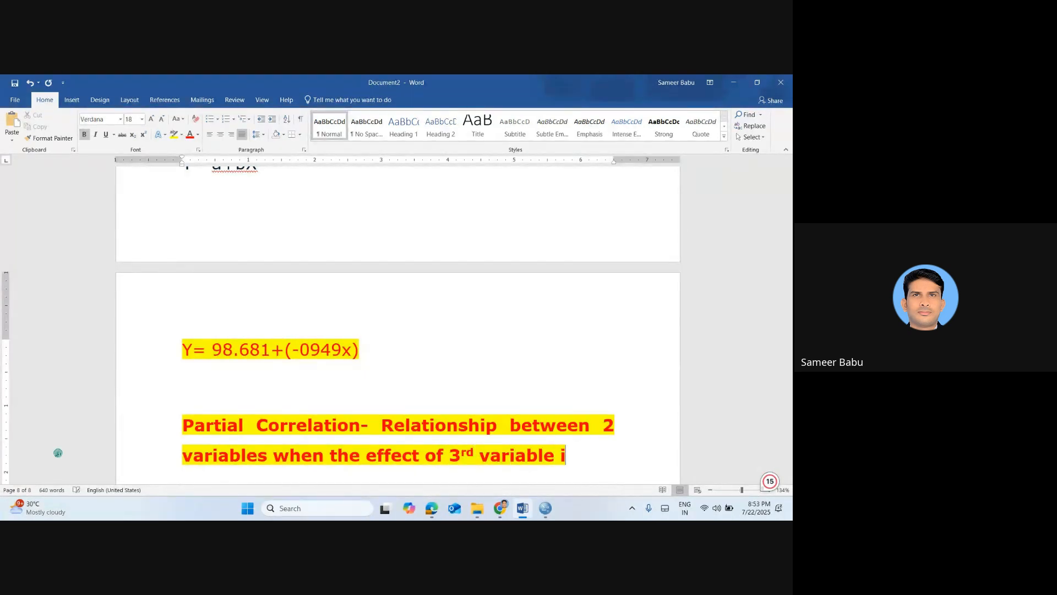
{"action": "type", "text": "s removed"}
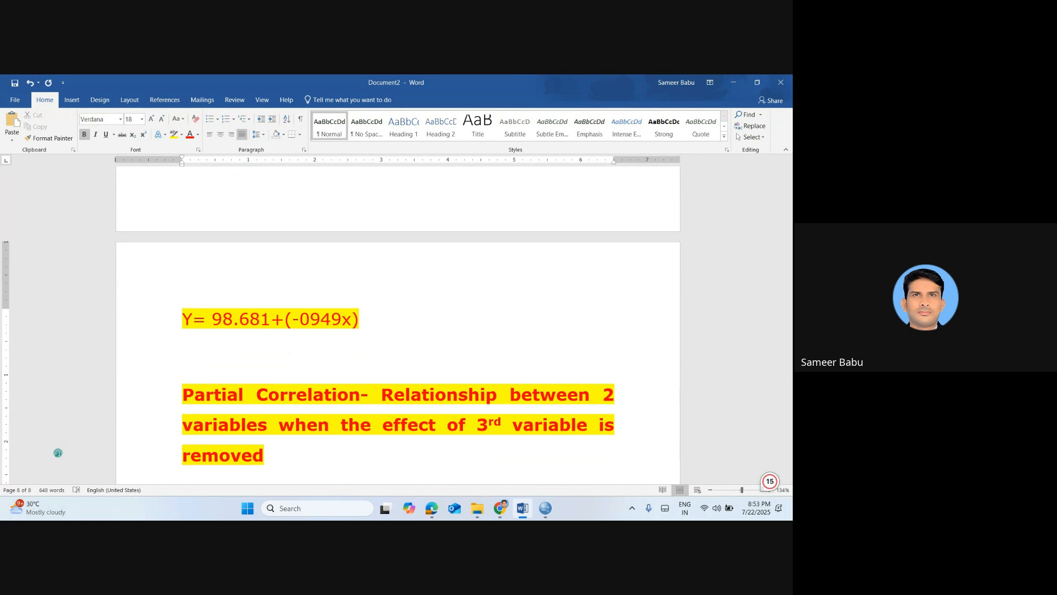
{"action": "type", "text": "/ partial"}
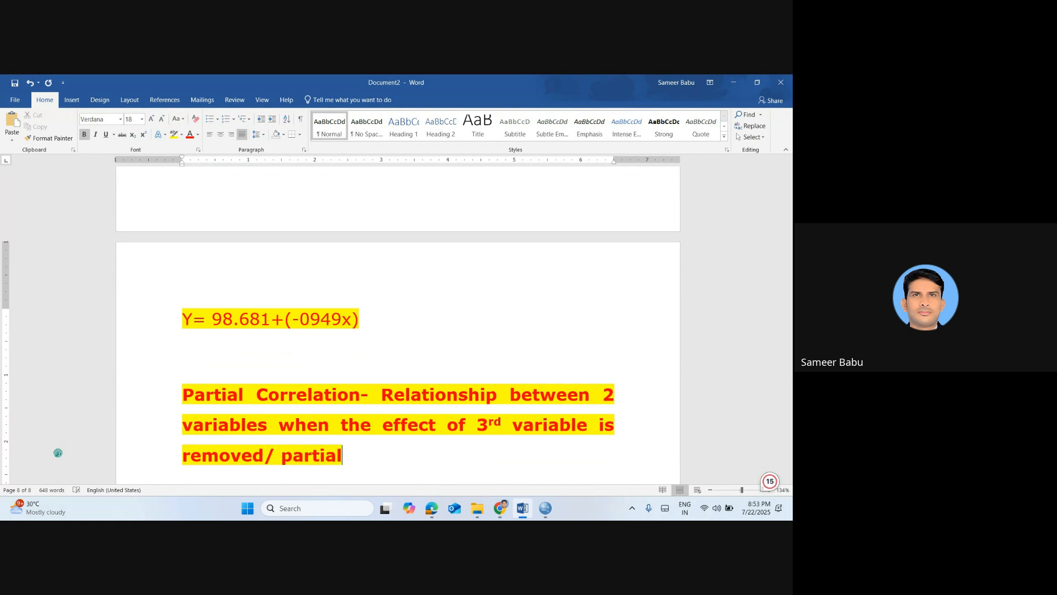
{"action": "type", "text": "led out"}
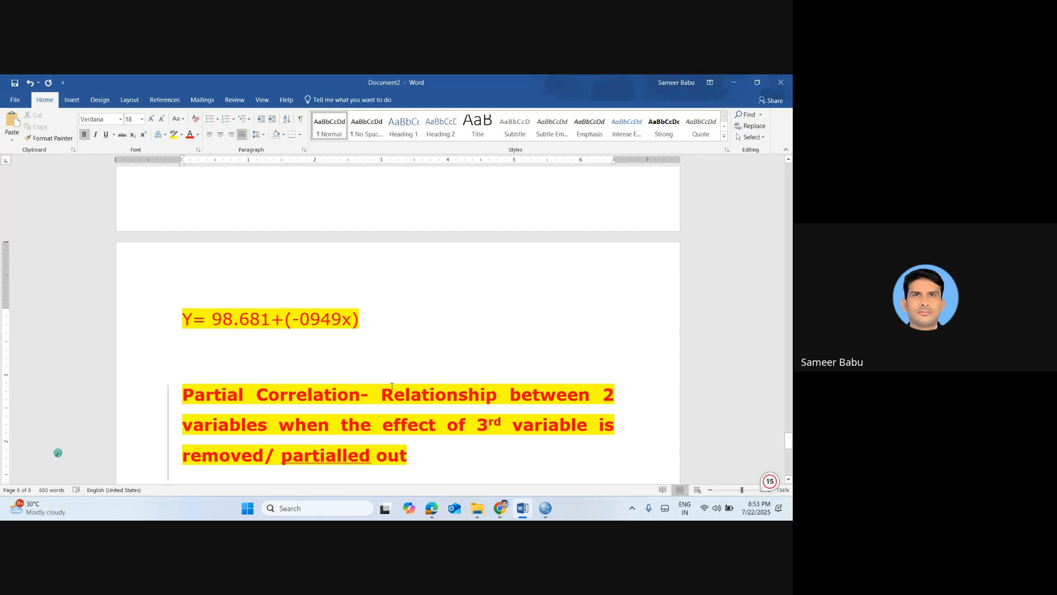
Add "/ partialled out" to the end of the partial correlation definition and start a new line below it
{"action": "left_click", "coordinate": [341, 459]}
{"action": "key", "text": "BackSpace"}
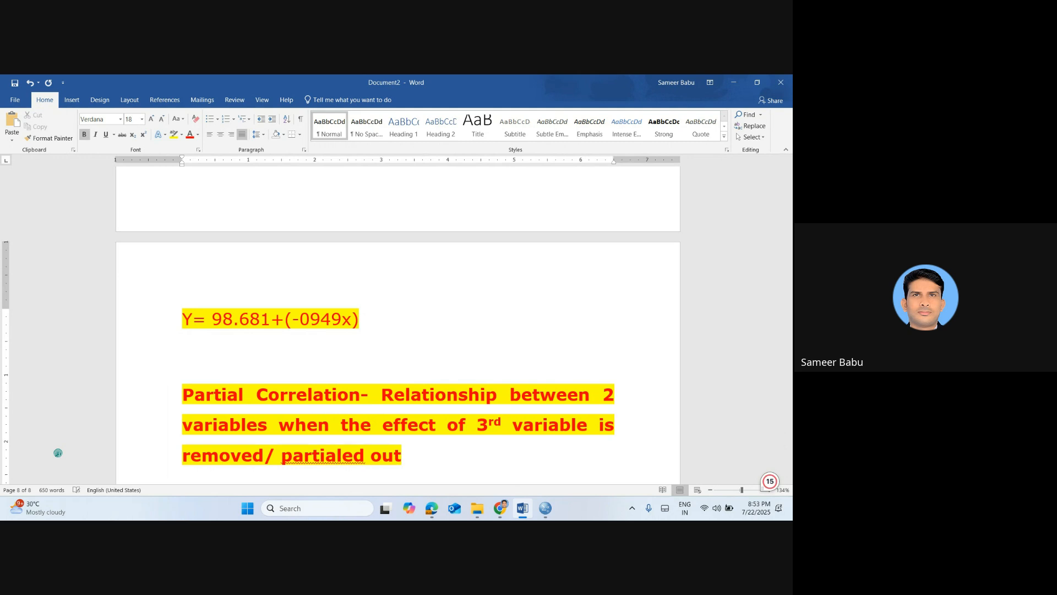
{"action": "type", "text": "l"}
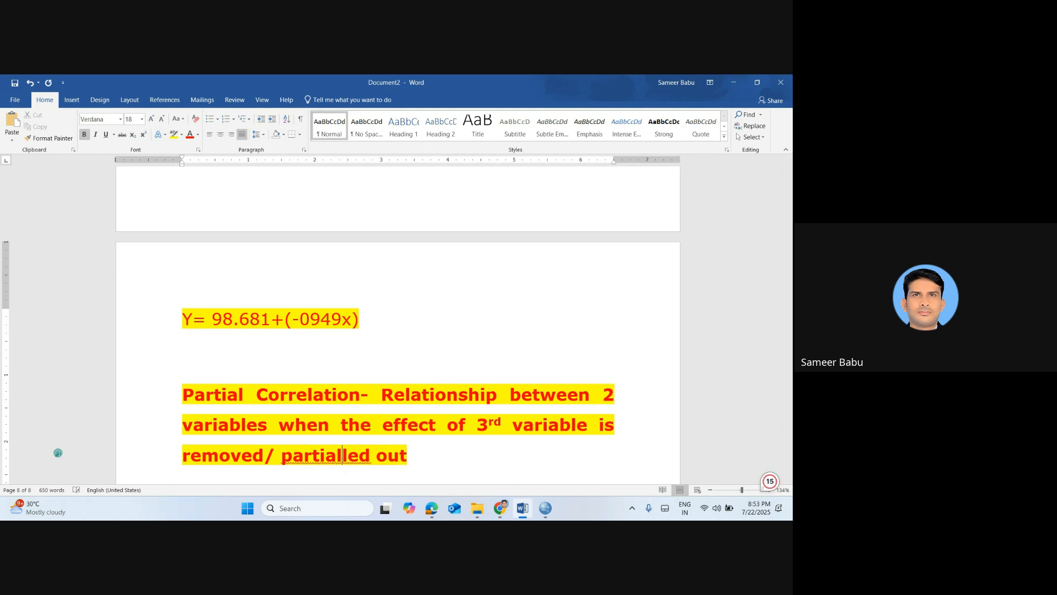
{"action": "left_click", "coordinate": [423, 461]}
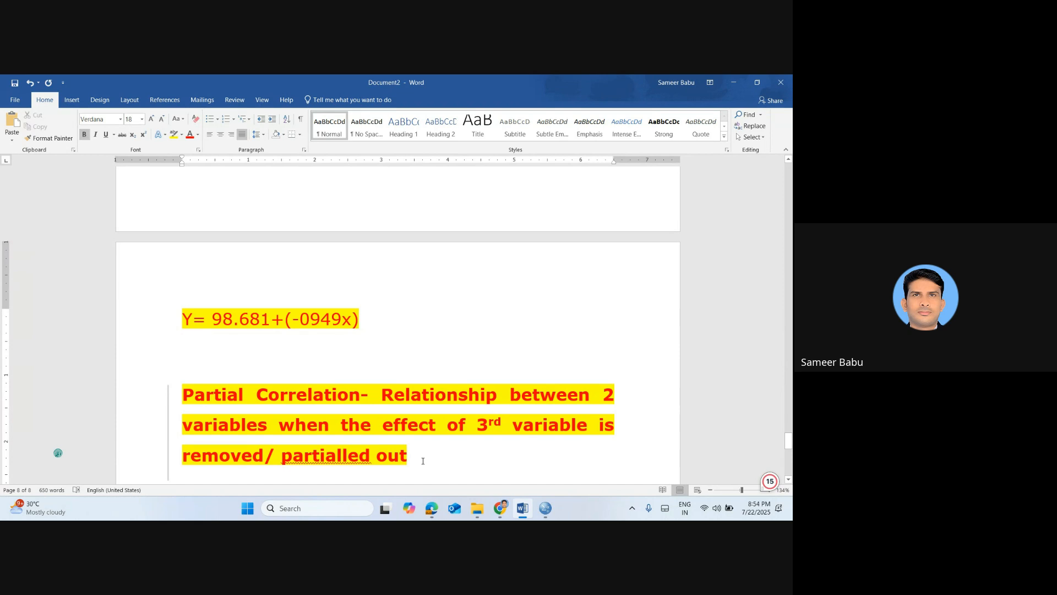
{"action": "key", "text": "Return"}
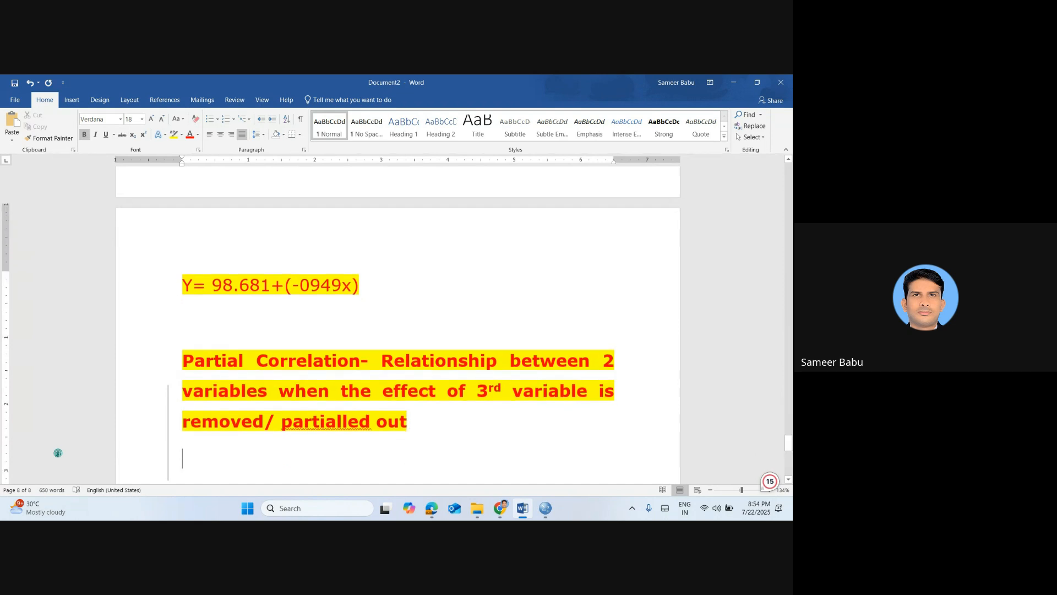
{"action": "type", "text": "g"}
{"action": "key", "text": "BackSpace"}
{"action": "key", "text": "BackSpace"}
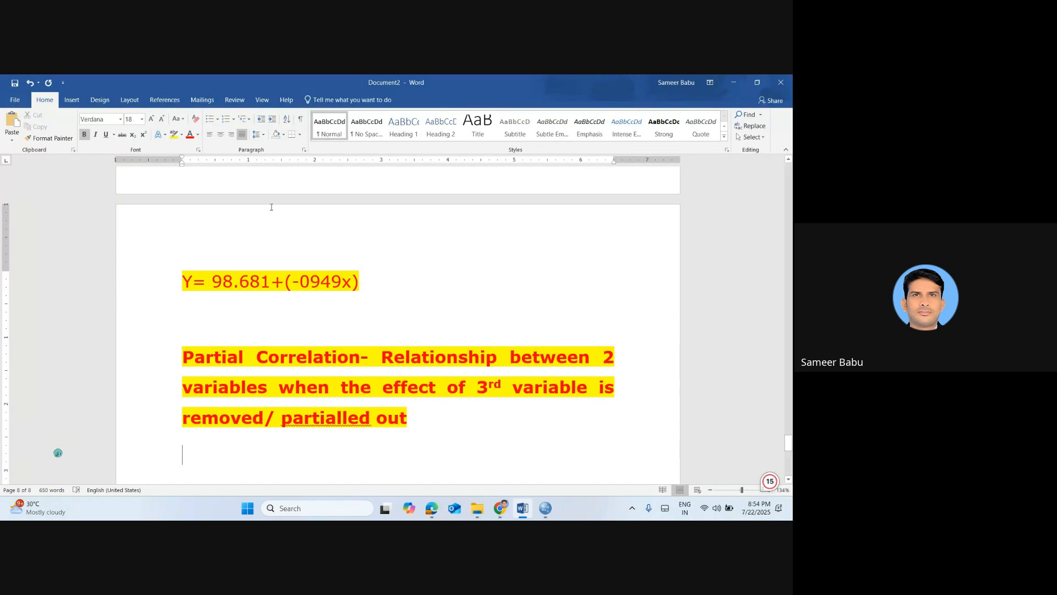
Switch to the SPSS data and set up a Partial Correlation with Academic Anxiety and Social Adjustment as the variables
{"action": "key", "text": "alt+Tab"}
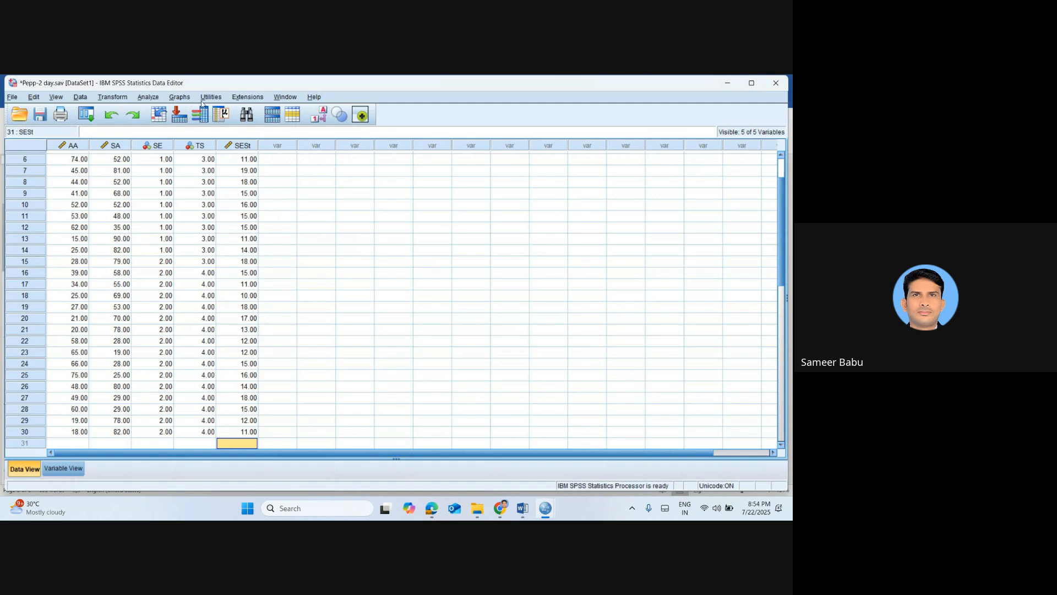
{"action": "left_click", "coordinate": [148, 97]}
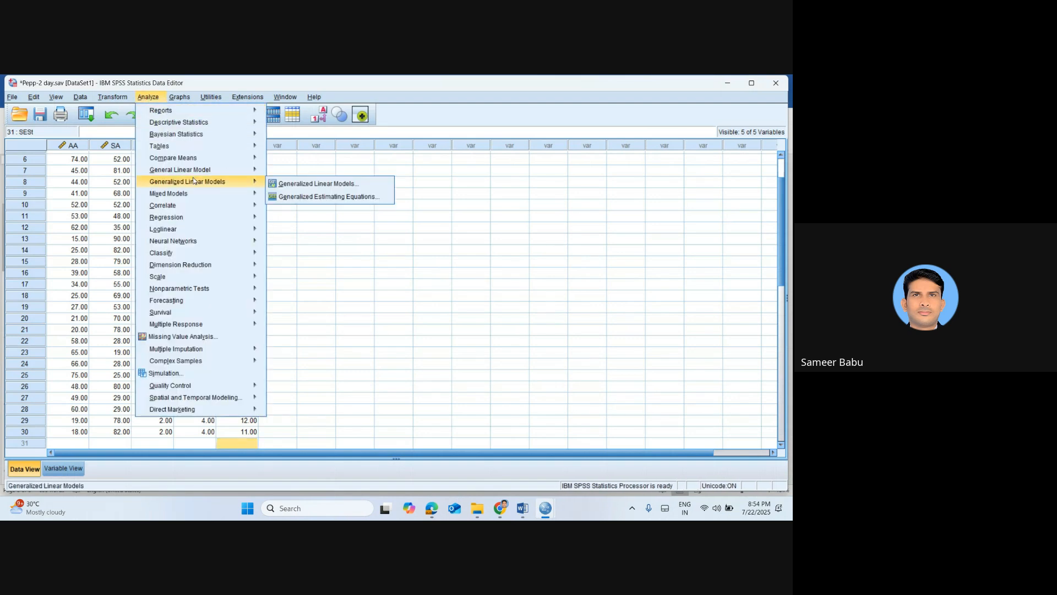
{"action": "mouse_move", "coordinate": [220, 209]}
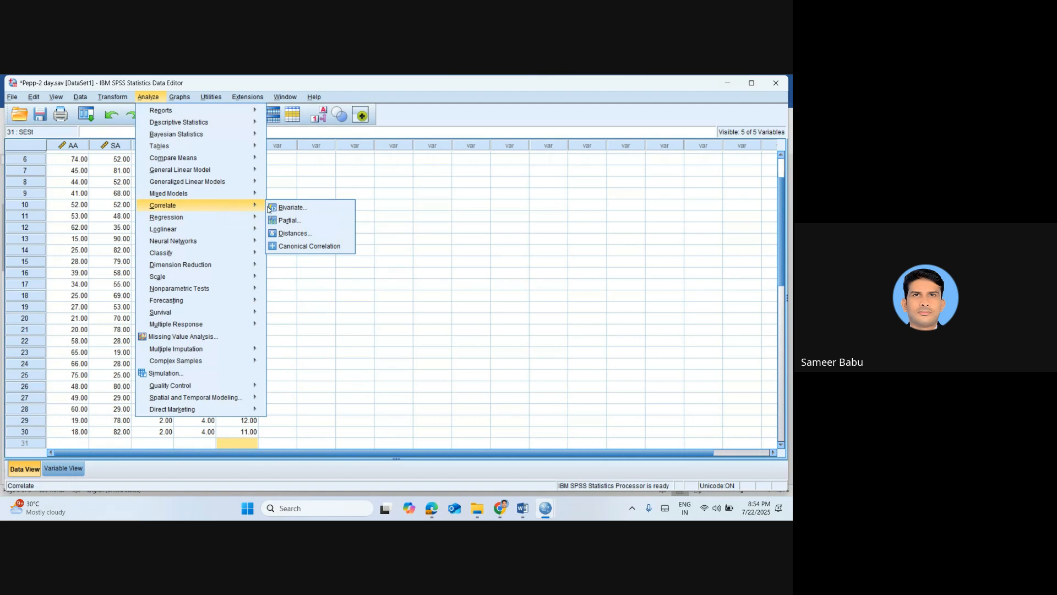
{"action": "left_click", "coordinate": [292, 220]}
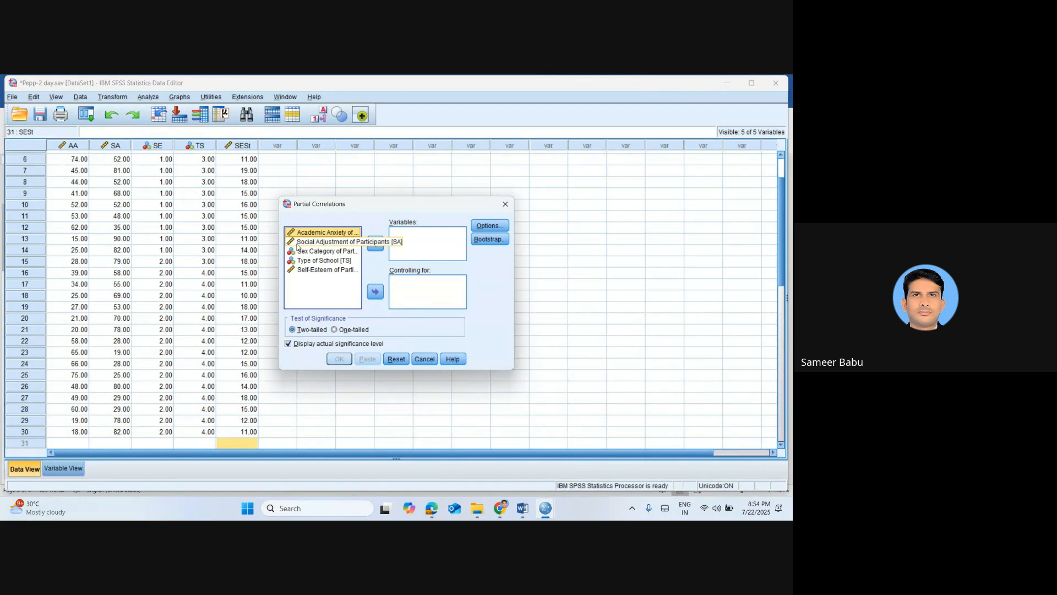
{"action": "left_click", "coordinate": [329, 242], "text": "shift"}
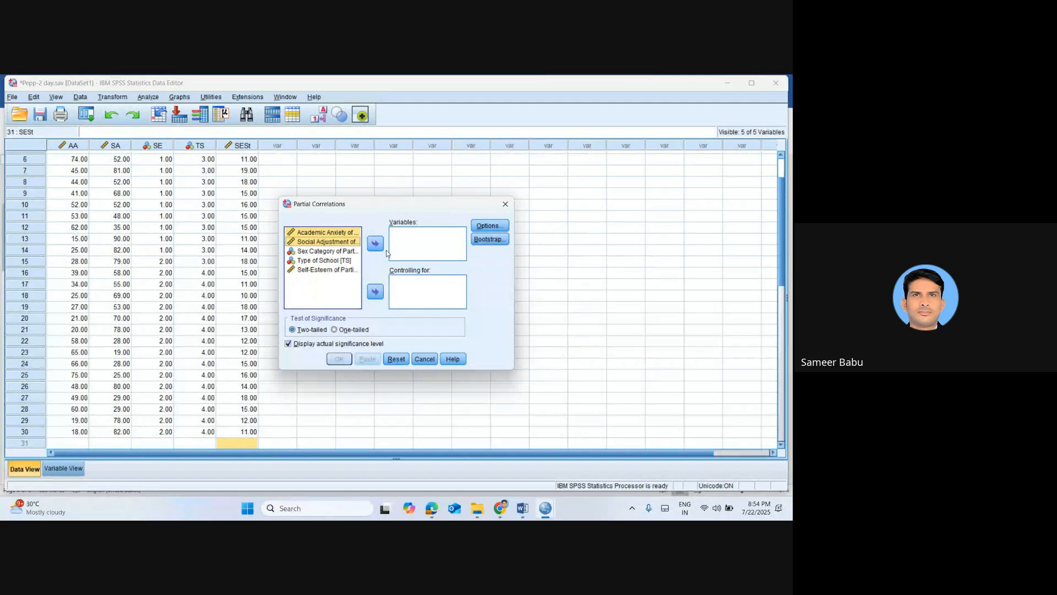
{"action": "left_click", "coordinate": [375, 244]}
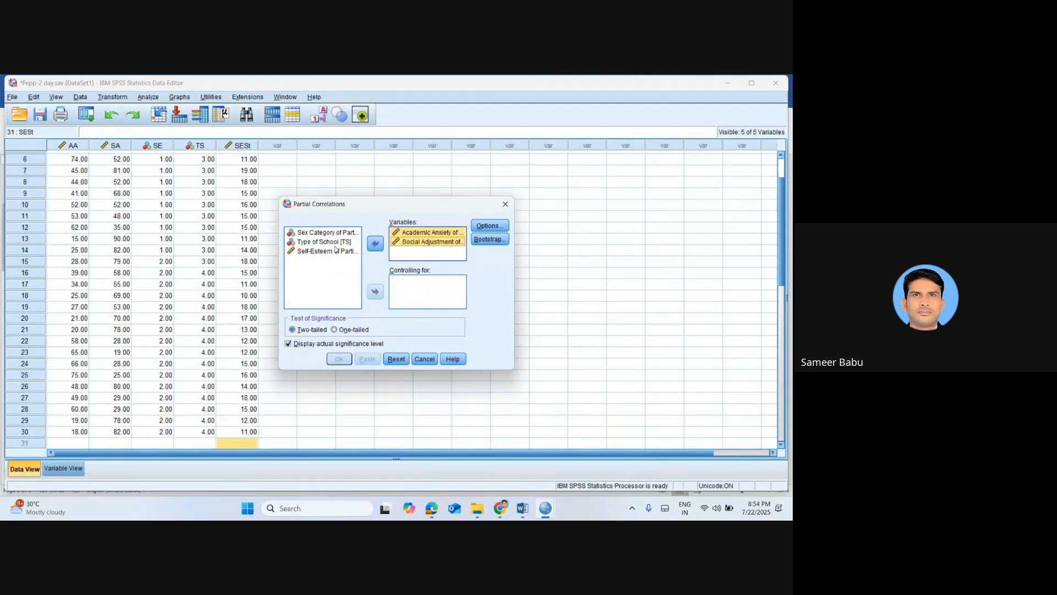
Set Self-Esteem as the controlling variable and run the two-tailed partial correlation
{"action": "left_click", "coordinate": [316, 251]}
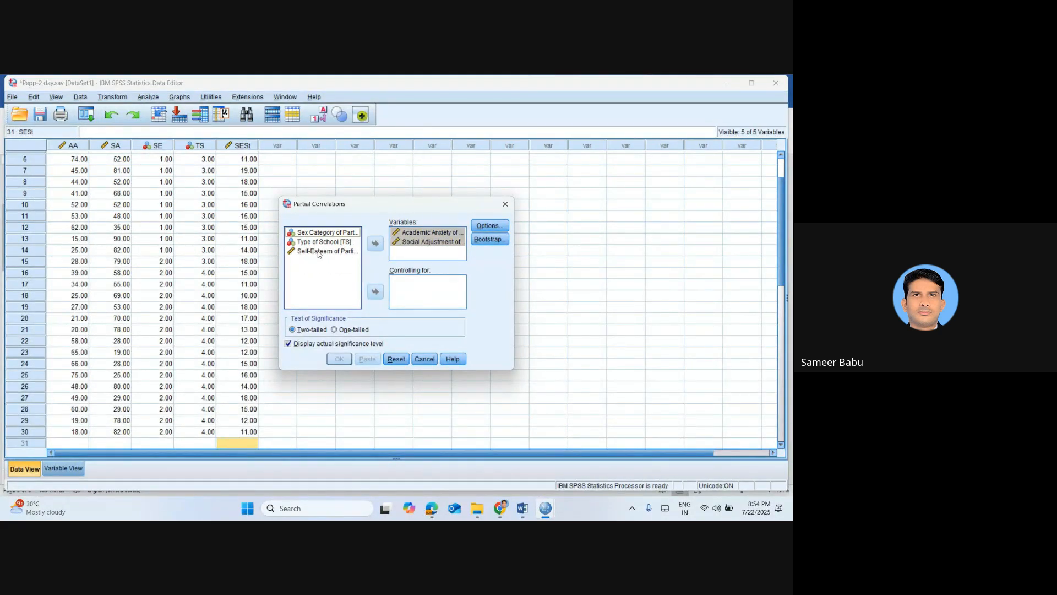
{"action": "left_click", "coordinate": [375, 293]}
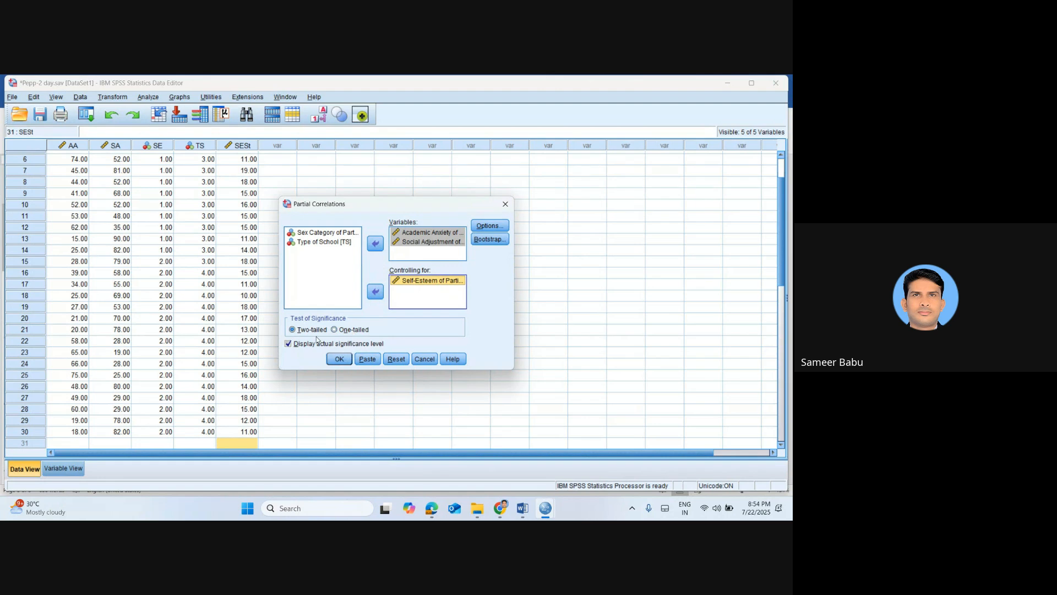
{"action": "left_click", "coordinate": [340, 359]}
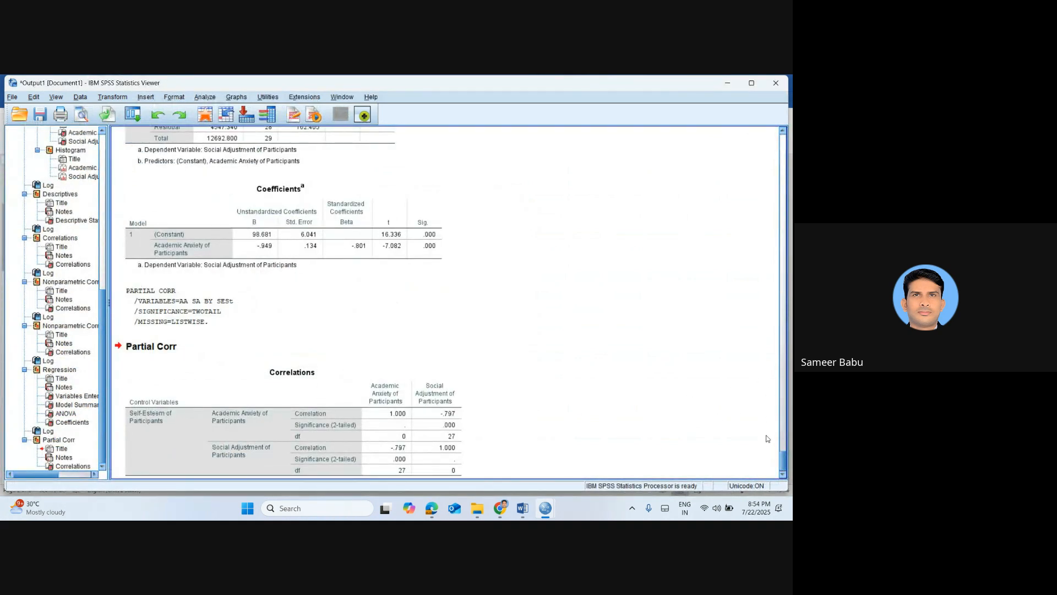
Examine the partial Correlations table, including the significance value for Academic Anxiety and Social Adjustment
{"action": "left_click_drag", "start_coordinate": [782, 460], "coordinate": [784, 471]}
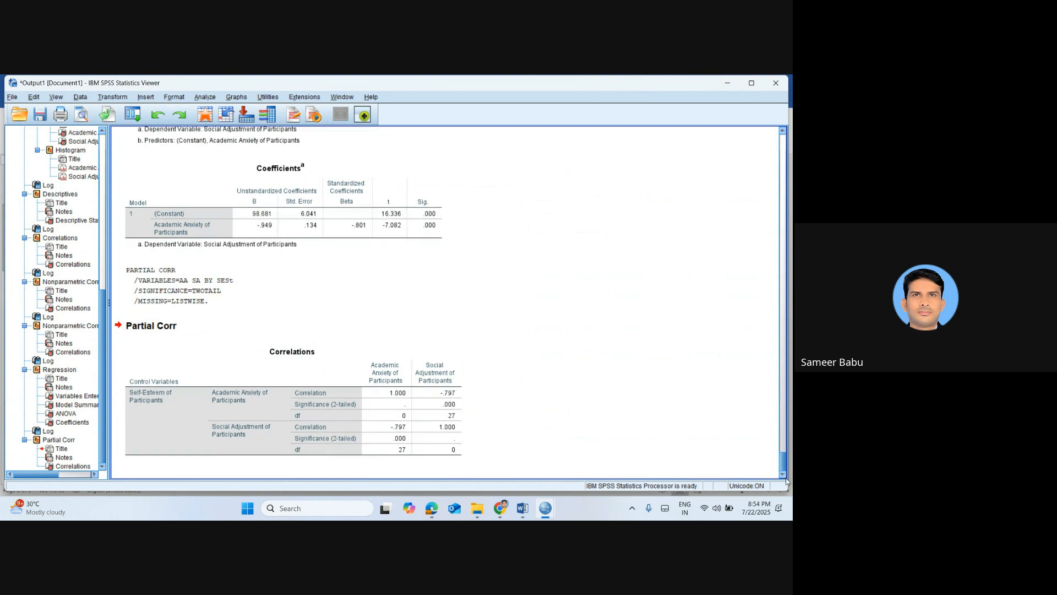
{"action": "left_click", "coordinate": [320, 445]}
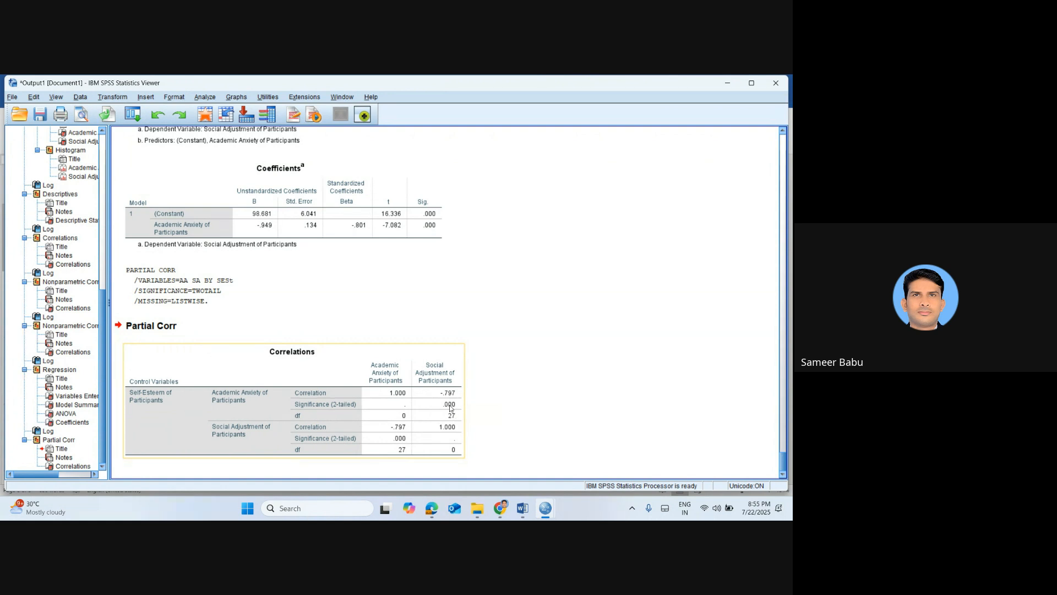
{"action": "double_click", "coordinate": [451, 406]}
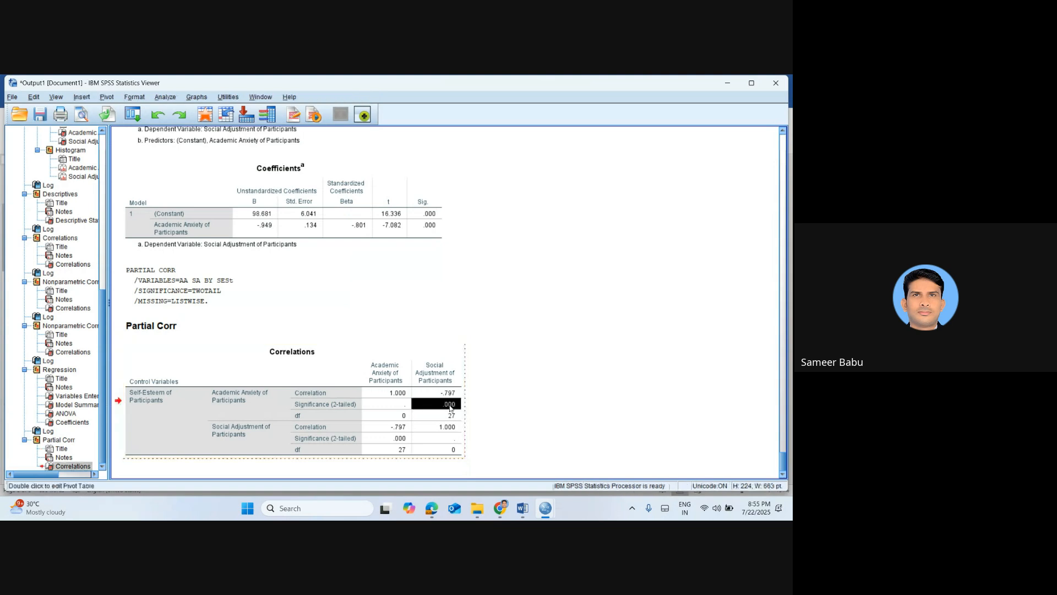
{"action": "left_click", "coordinate": [508, 412]}
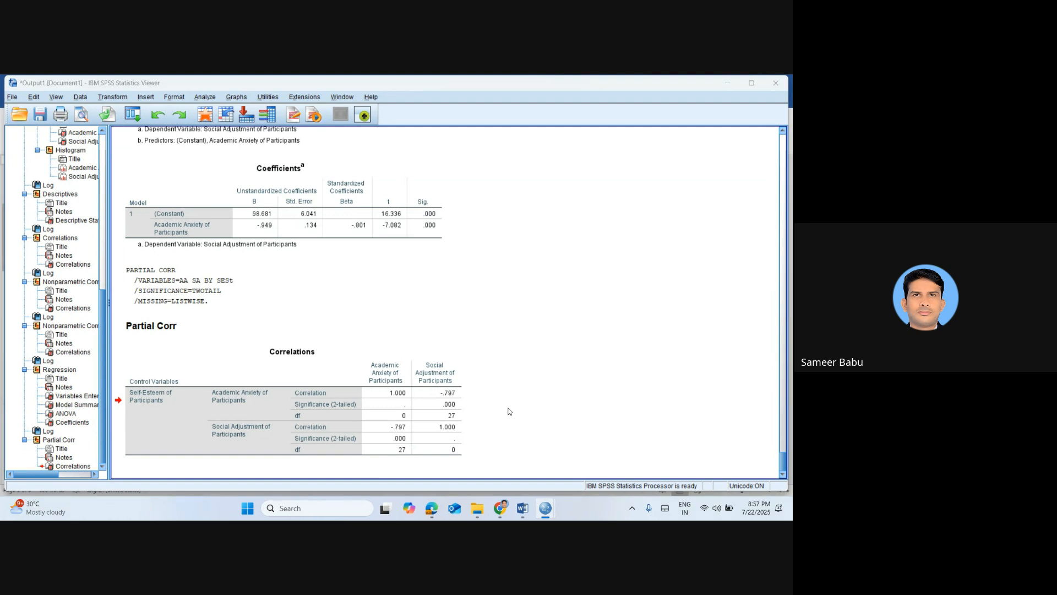
From the data editor, rerun the partial correlation of Academic Anxiety and Social Adjustment, controlling for Self-Esteem
{"action": "key", "text": "alt+Tab"}
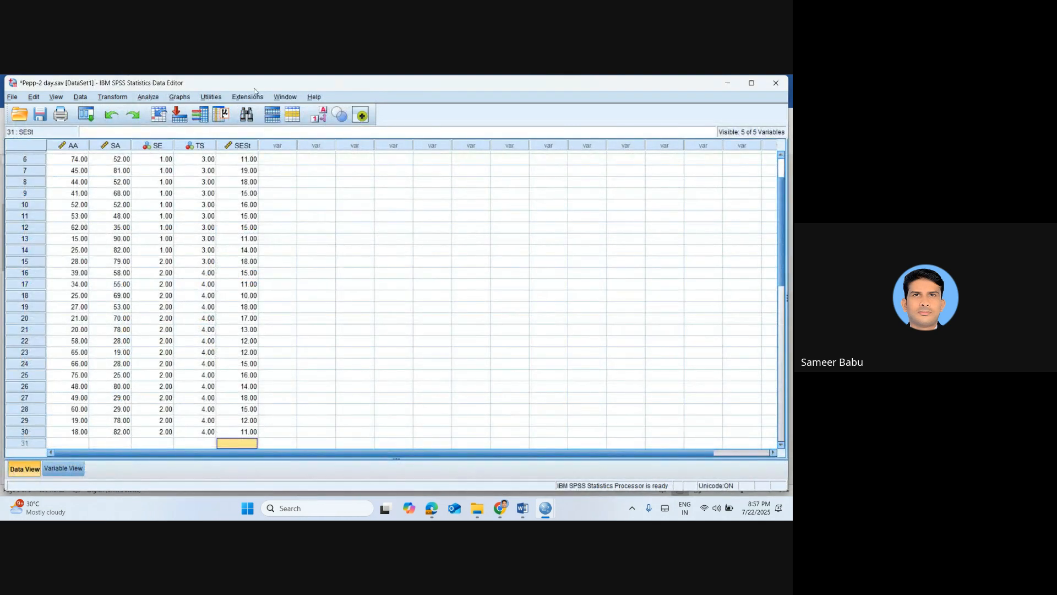
{"action": "left_click", "coordinate": [146, 98]}
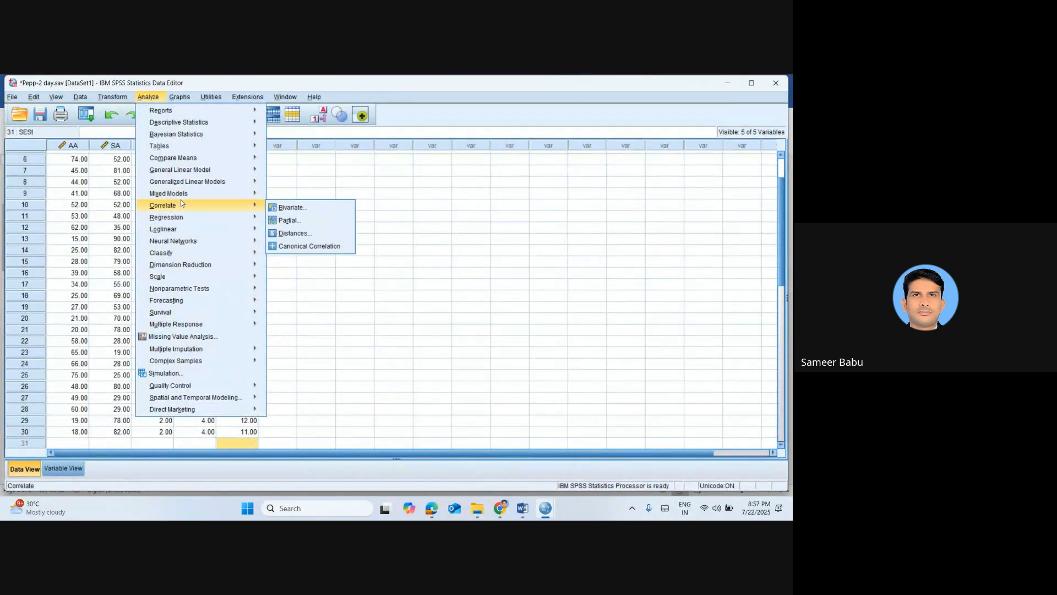
{"action": "mouse_move", "coordinate": [188, 194]}
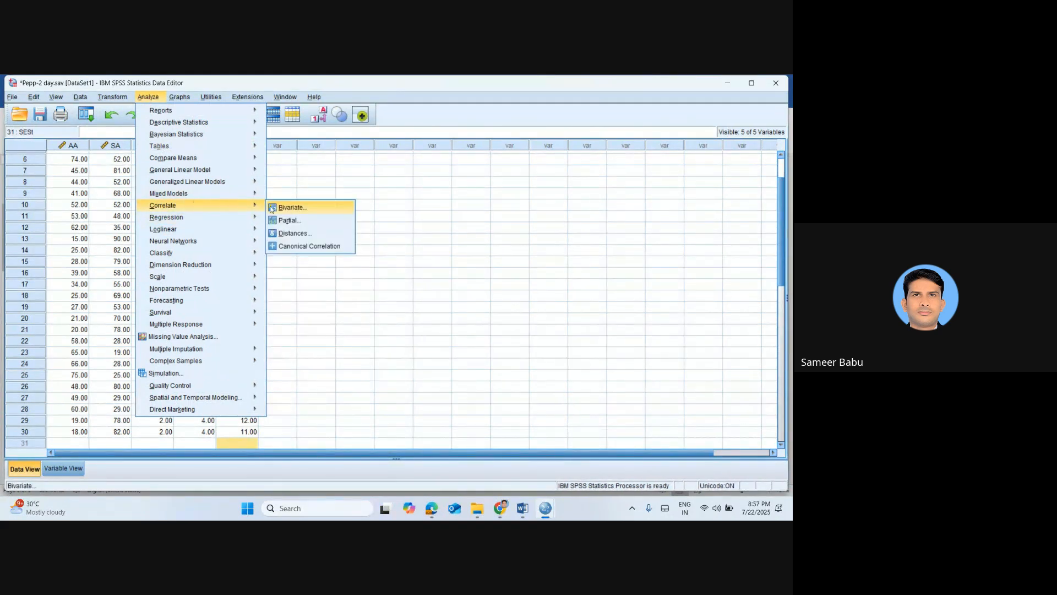
{"action": "left_click", "coordinate": [290, 220]}
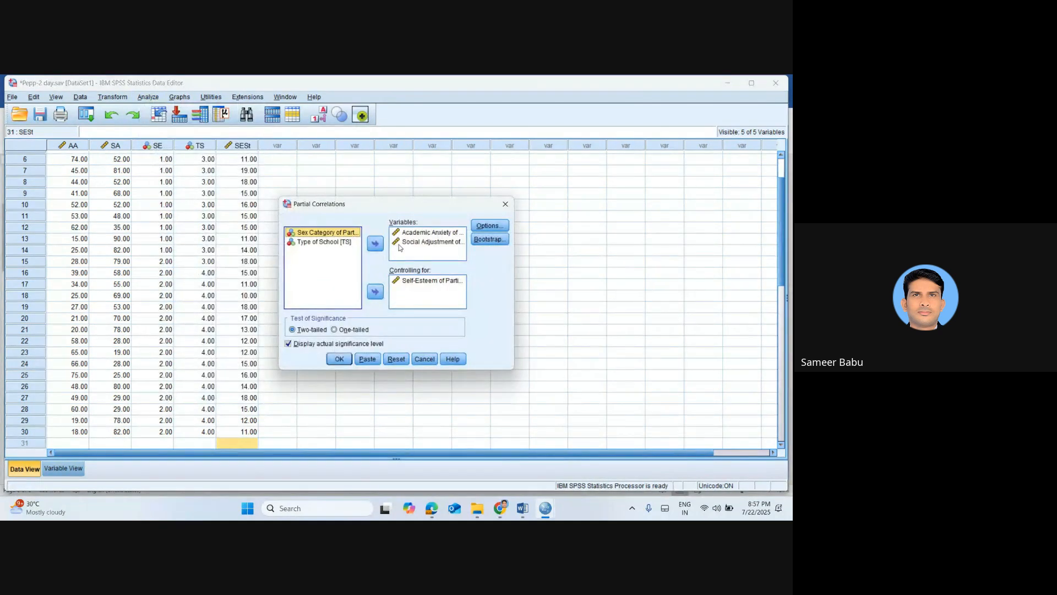
{"action": "left_click", "coordinate": [427, 242]}
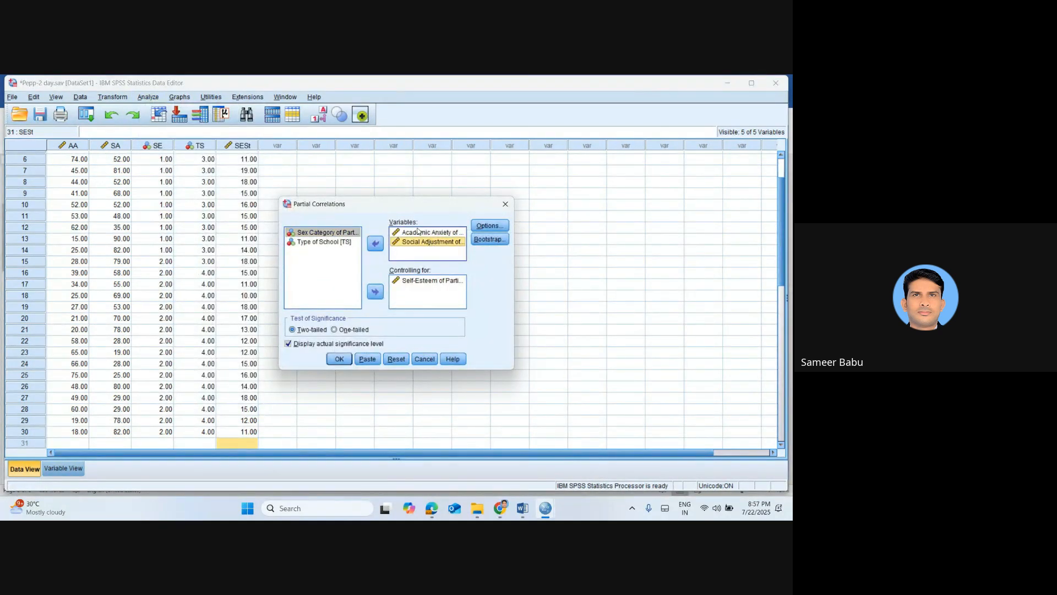
{"action": "left_click", "coordinate": [419, 231]}
{"action": "left_click", "coordinate": [416, 293]}
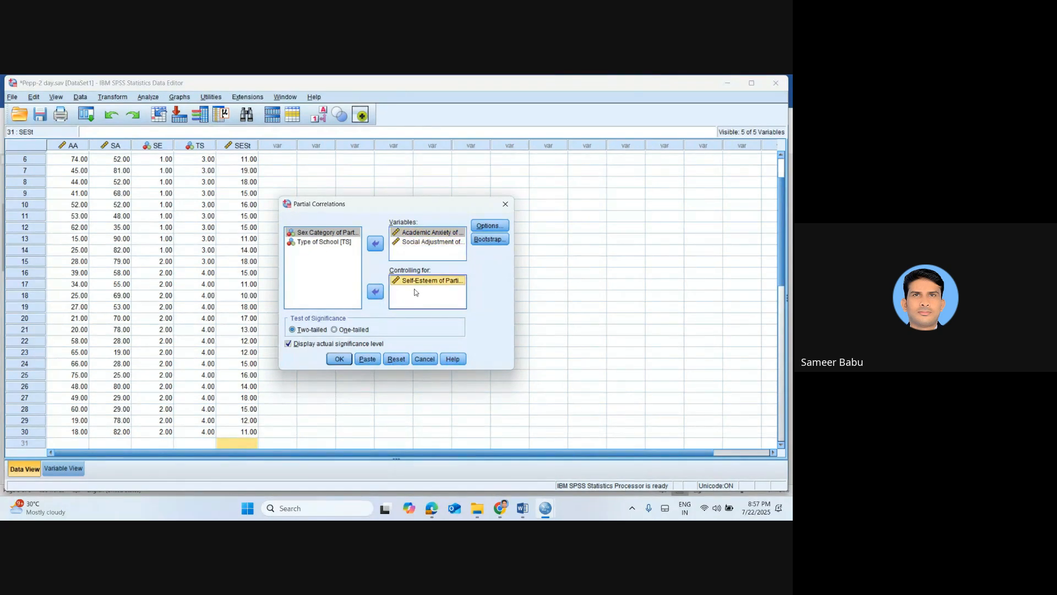
{"action": "left_click", "coordinate": [339, 359]}
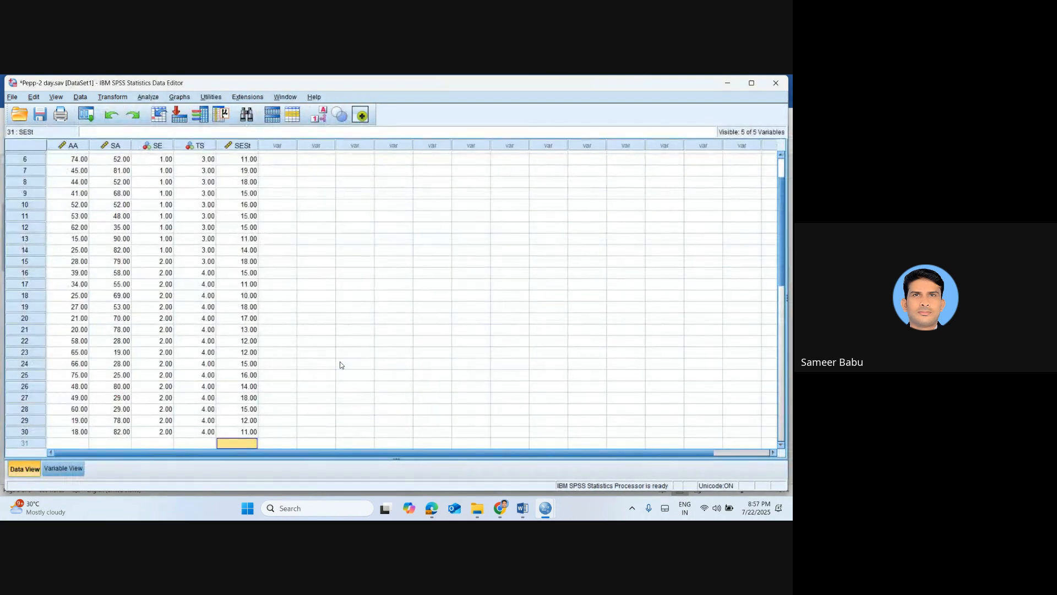
Bring up the output viewer and review the Correlations table of the repeated partial correlation
{"action": "mouse_move", "coordinate": [550, 512]}
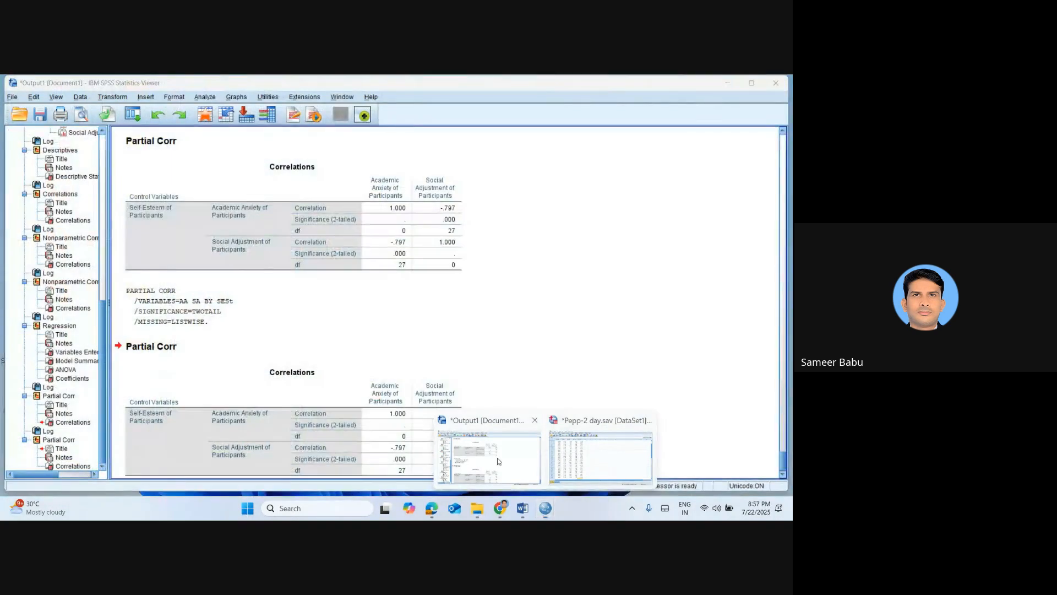
{"action": "left_click", "coordinate": [498, 461]}
{"action": "left_click", "coordinate": [417, 296]}
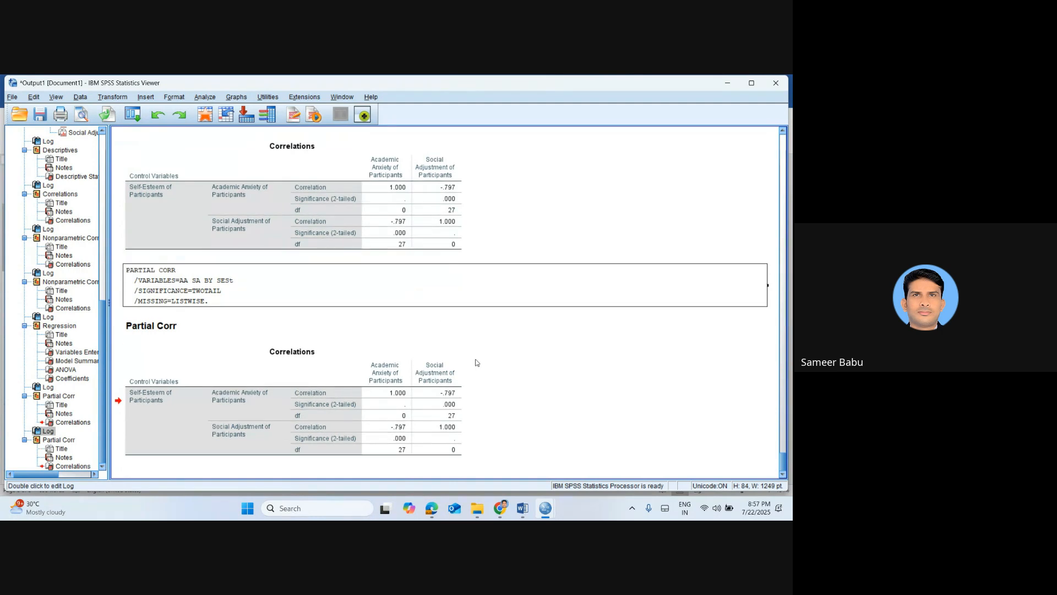
{"action": "left_click", "coordinate": [446, 441]}
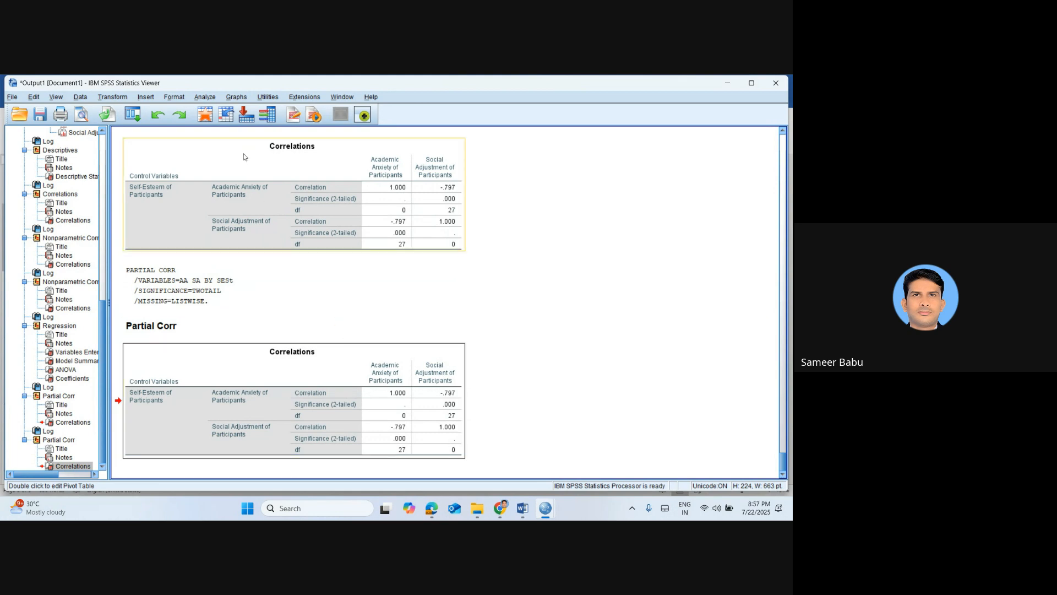
Return to the data editor and inspect the SE (sex category) column
{"action": "left_click", "coordinate": [204, 115]}
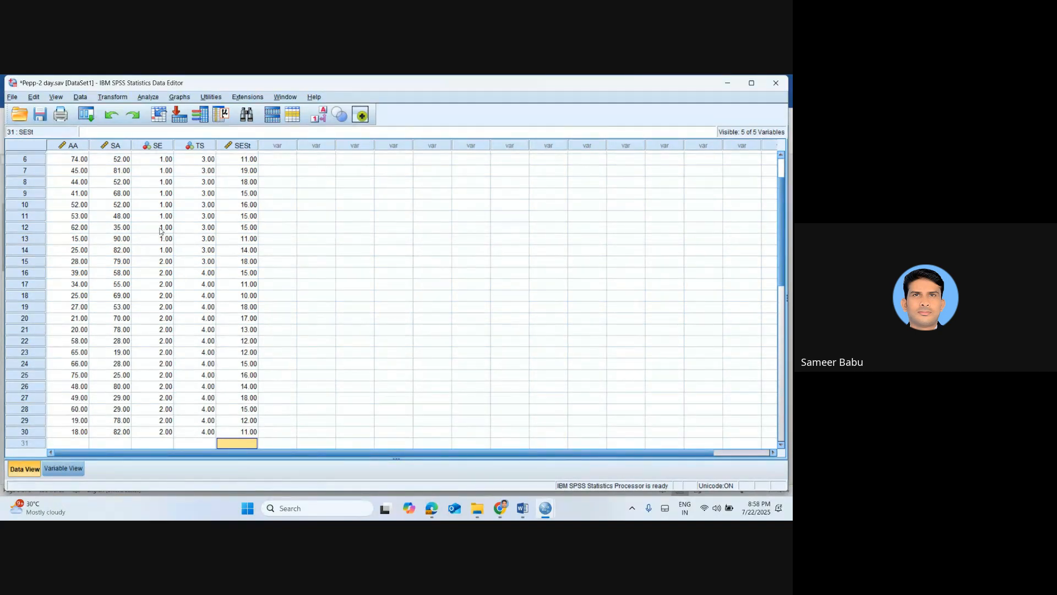
{"action": "left_click", "coordinate": [162, 145]}
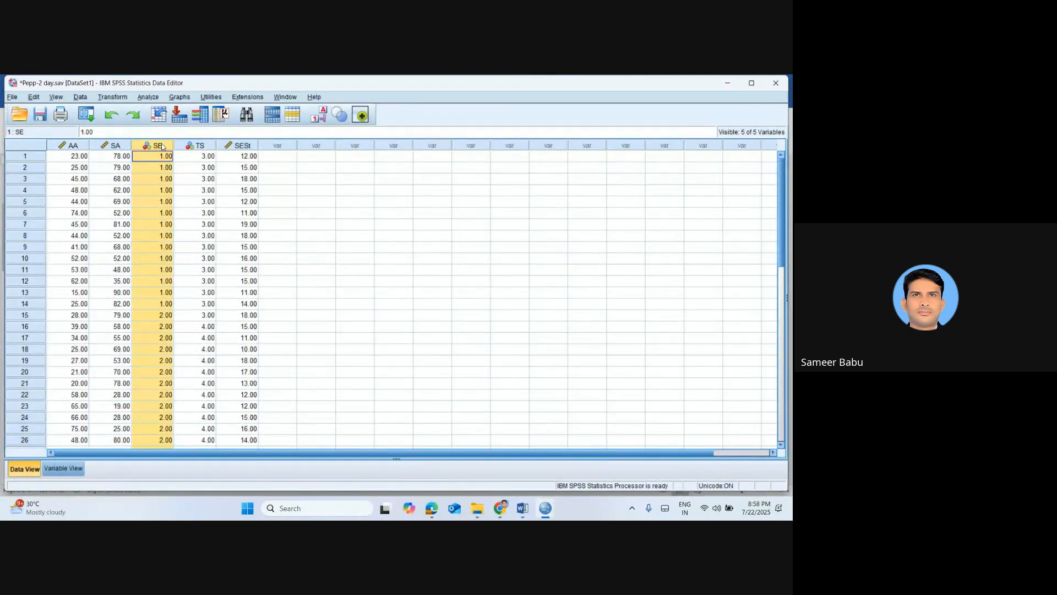
{"action": "left_click", "coordinate": [338, 304]}
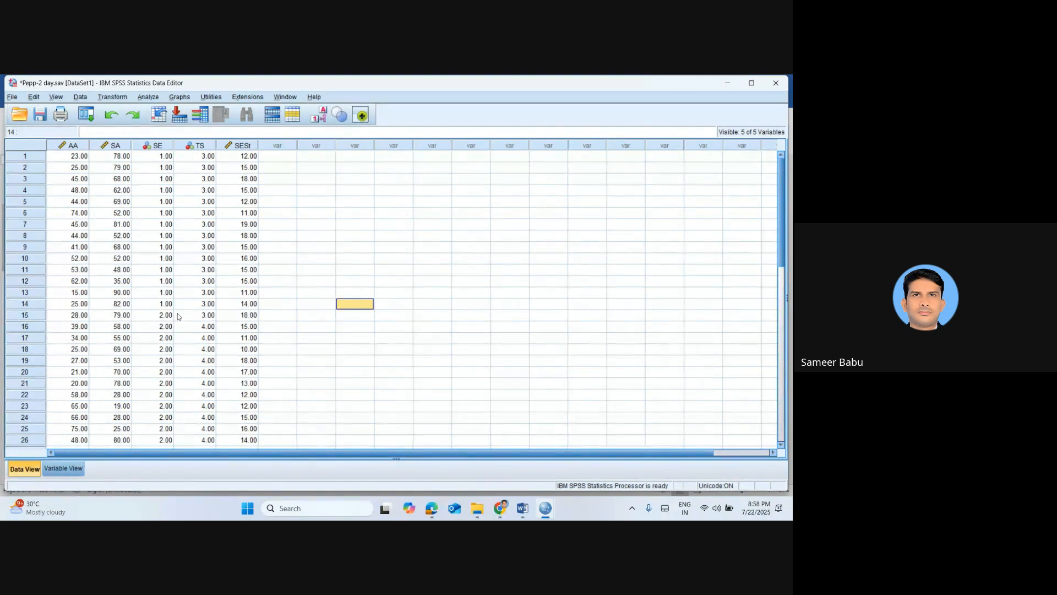
Switch back to the Word notes at the partial correlation definition
{"action": "key", "text": "alt+Tab"}
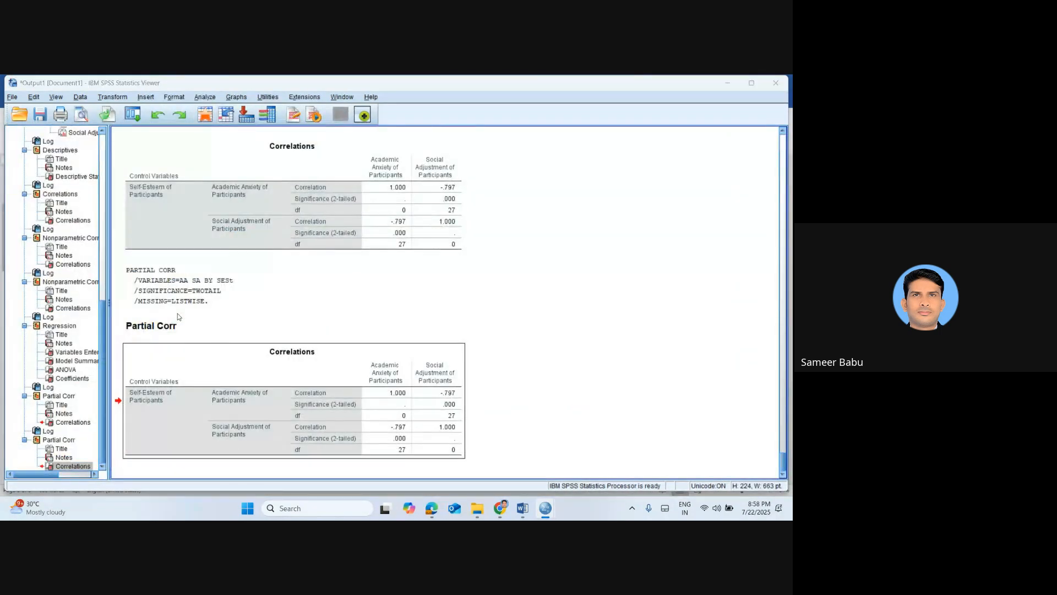
{"action": "key", "text": "alt+Tab"}
{"action": "key", "text": "alt+Tab"}
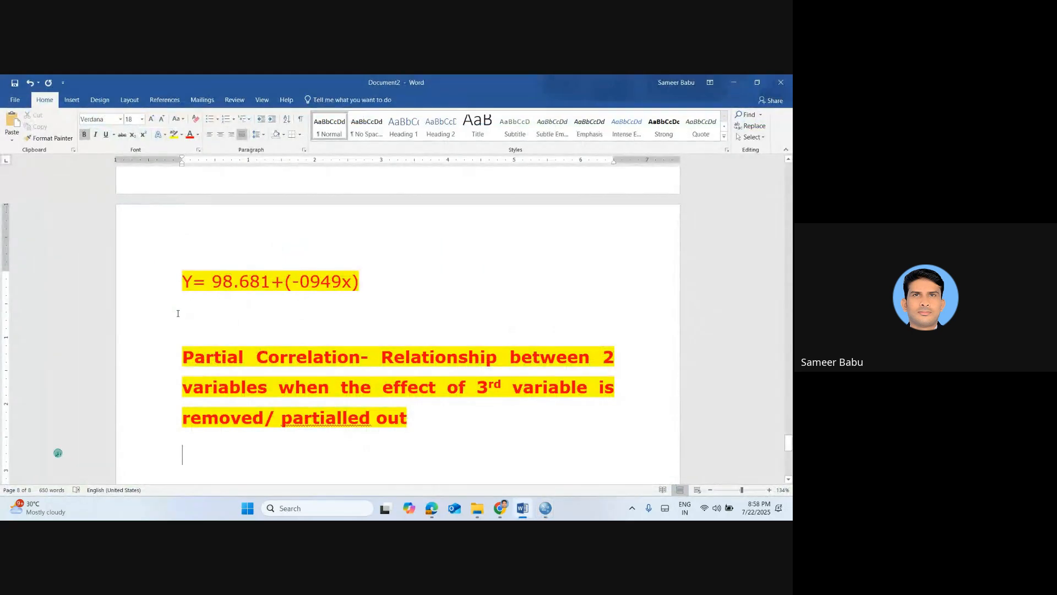
Add a "Select Cases" heading on the line below the partial correlation definition
{"action": "type", "text": "S"}
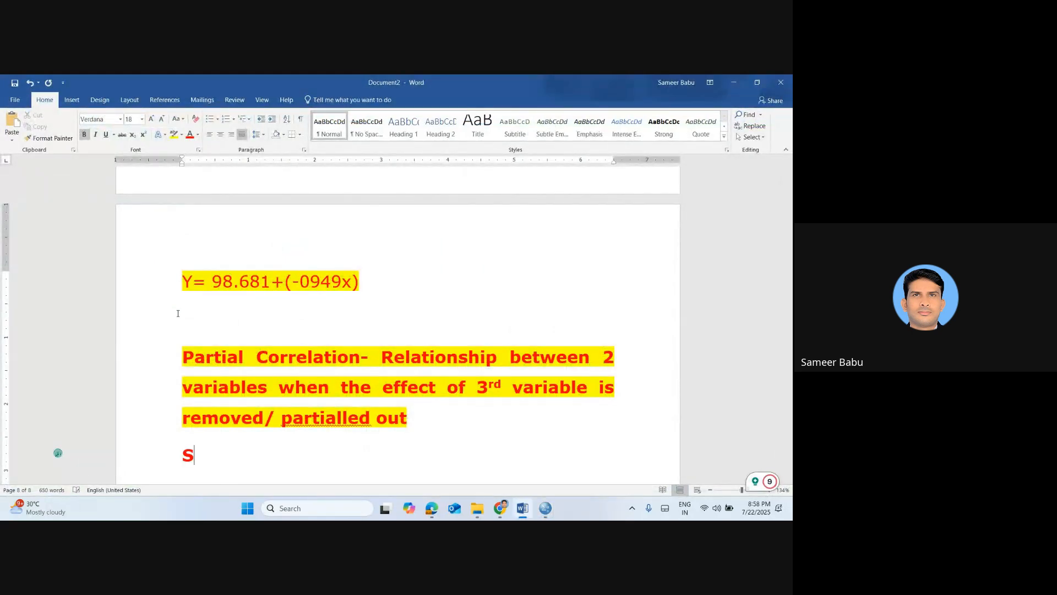
{"action": "type", "text": "elec"}
{"action": "key", "text": "BackSpace"}
{"action": "type", "text": "ect "}
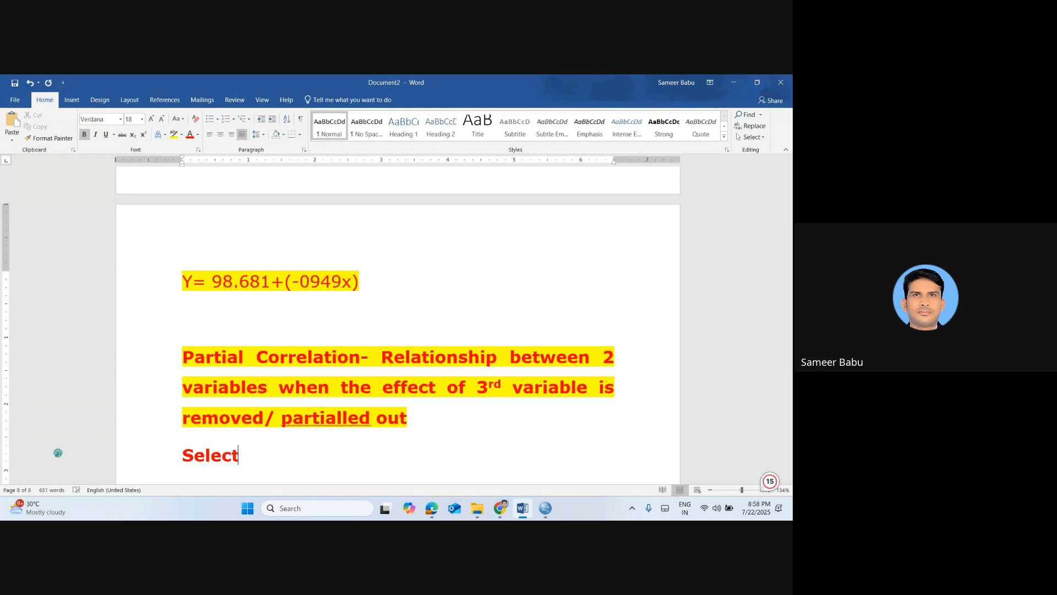
{"action": "type", "text": "Case"}
{"action": "key", "text": "BackSpace"}
{"action": "key", "text": "BackSpace"}
{"action": "type", "text": "ases"}
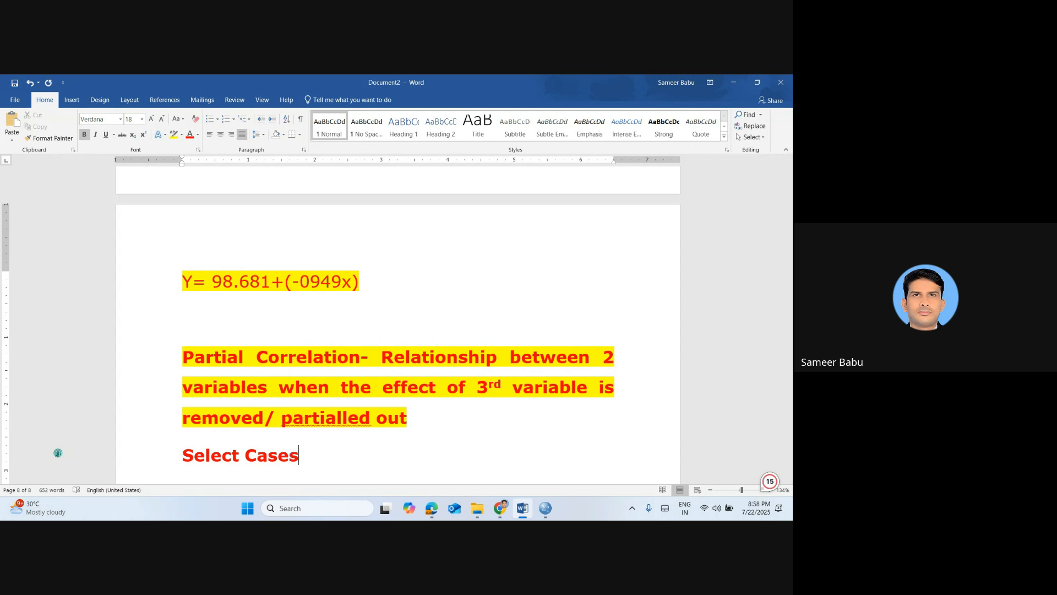
Begin a new line under the Select Cases heading with "If you need only one category-"
{"action": "key", "text": "Return"}
{"action": "type", "text": "If"}
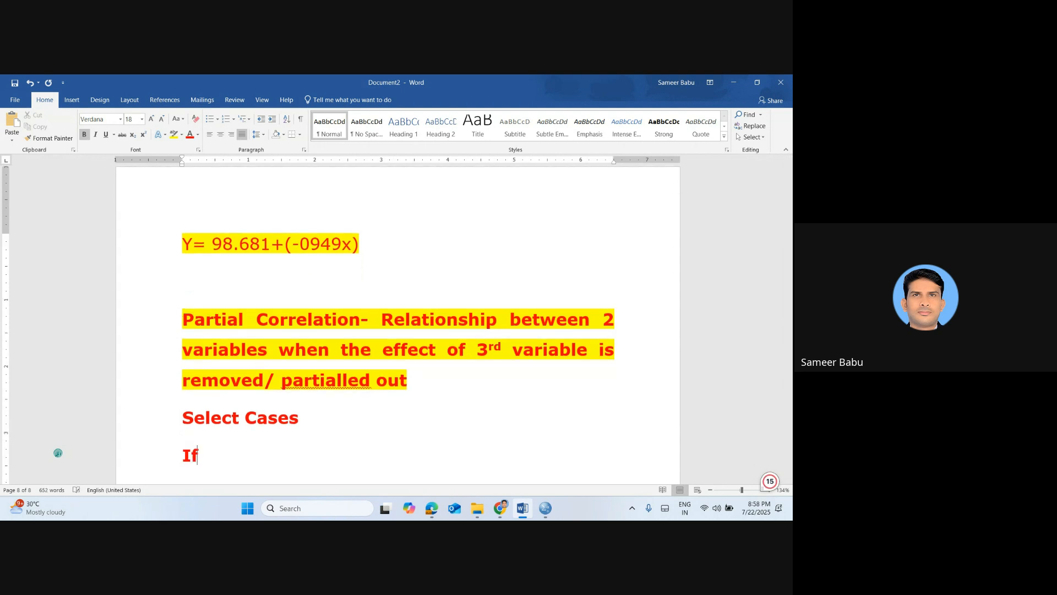
{"action": "type", "text": " you need on"}
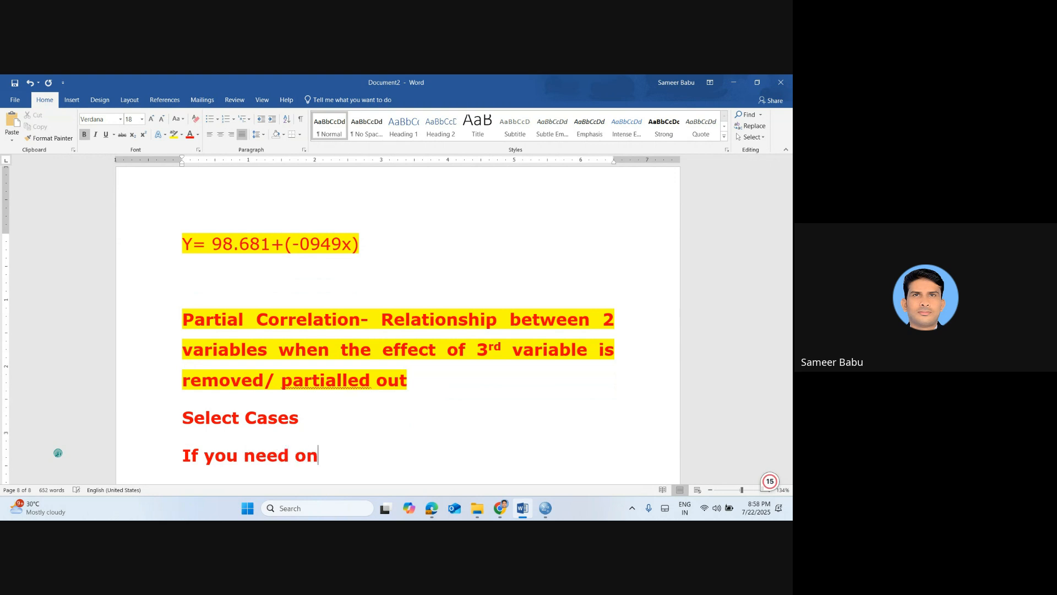
{"action": "type", "text": "ly one vat"}
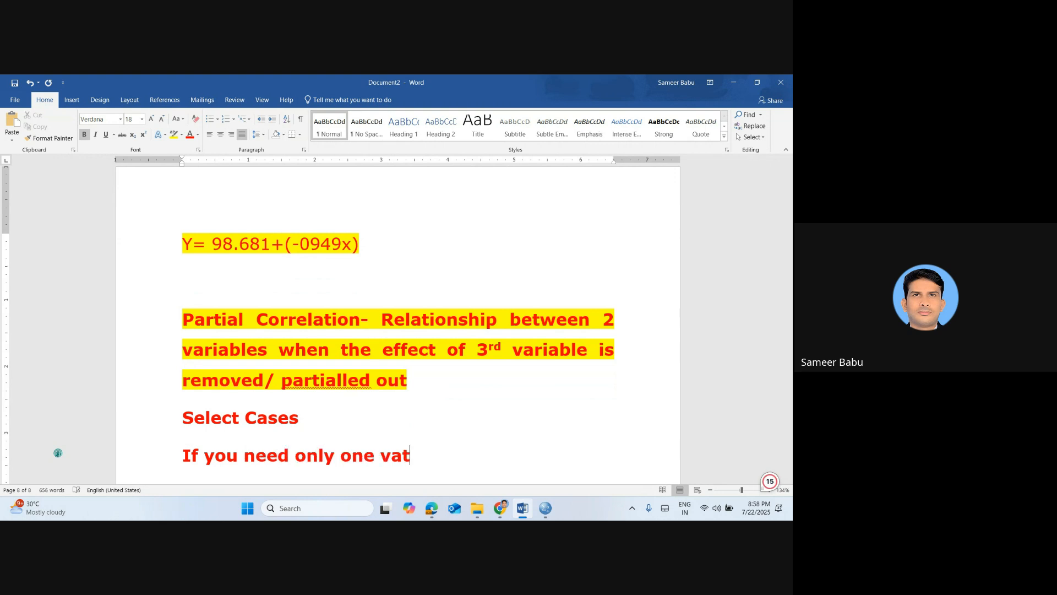
{"action": "key", "text": "BackSpace"}
{"action": "key", "text": "BackSpace"}
{"action": "key", "text": "BackSpace"}
{"action": "type", "text": "category-"}
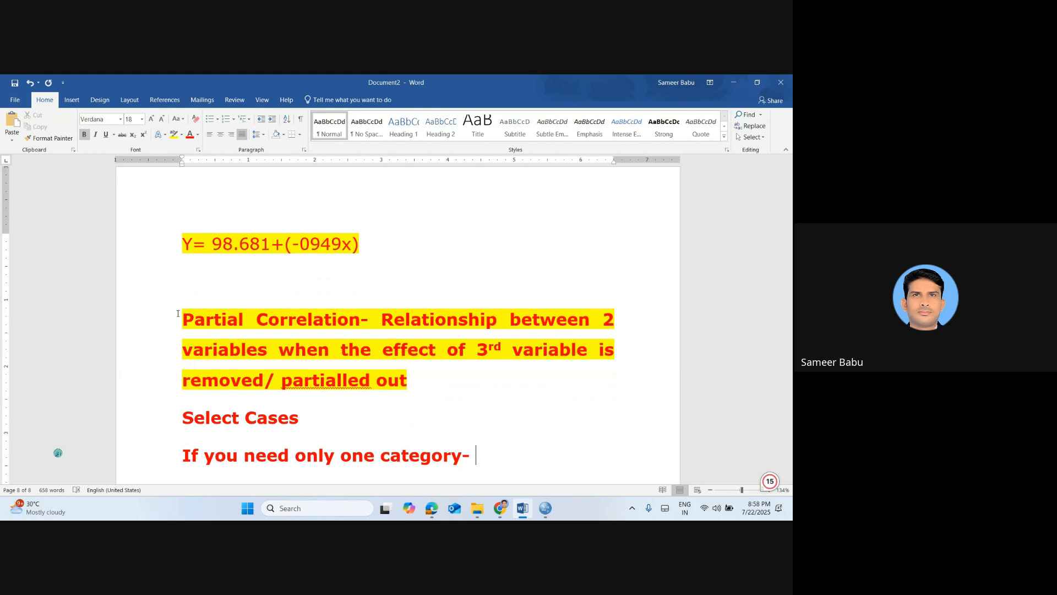
Complete the one-category note with the command path "Data- Select case"
{"action": "type", "text": "Data- S"}
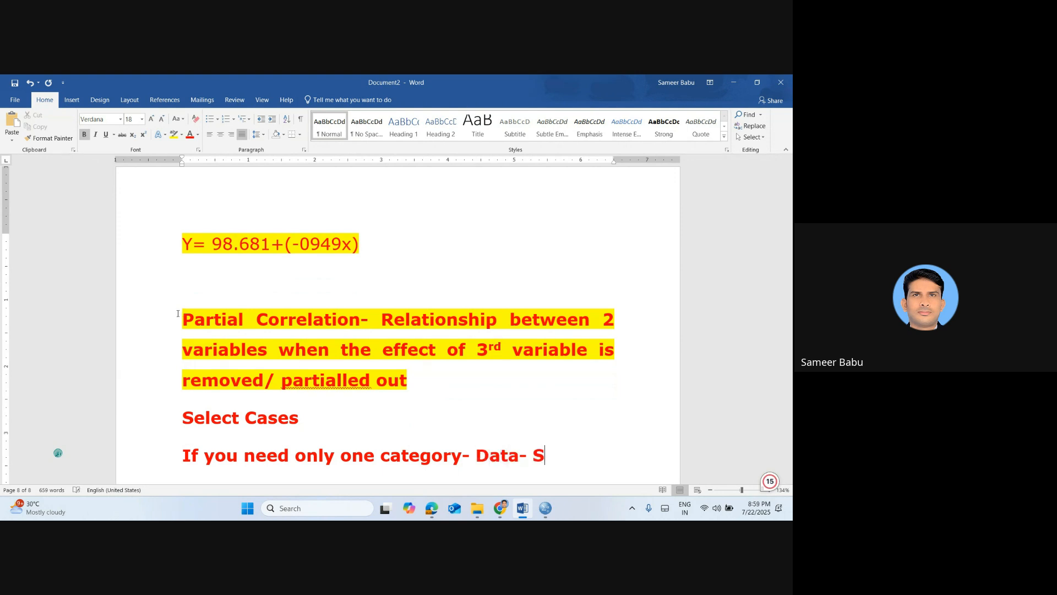
{"action": "type", "text": "elec"}
{"action": "key", "text": "BackSpace"}
{"action": "type", "text": "ecgt"}
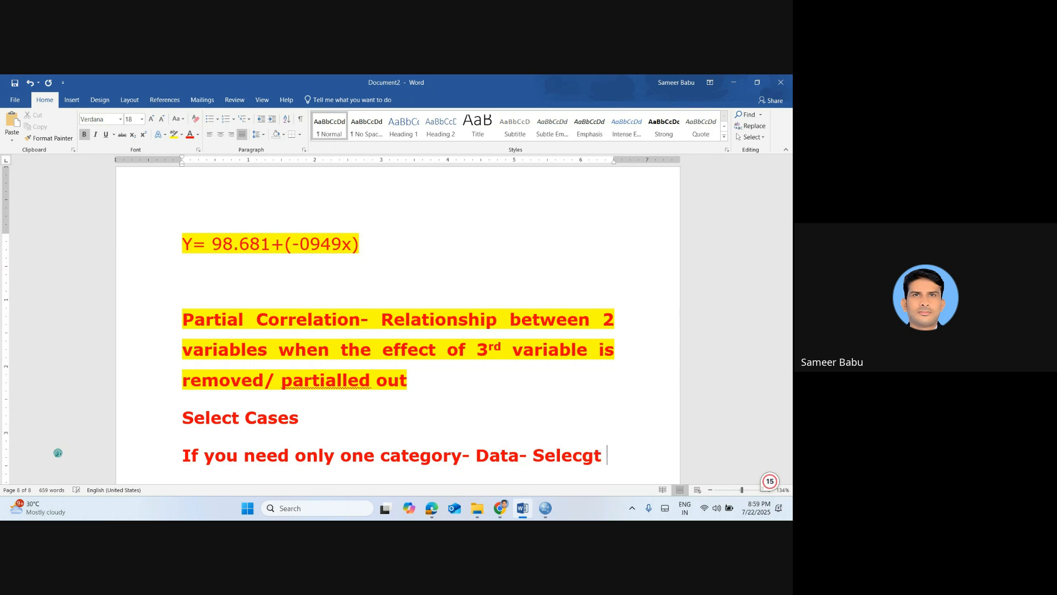
{"action": "key", "text": "BackSpace"}
{"action": "key", "text": "BackSpace"}
{"action": "key", "text": "BackSpace"}
{"action": "type", "text": "t ca"}
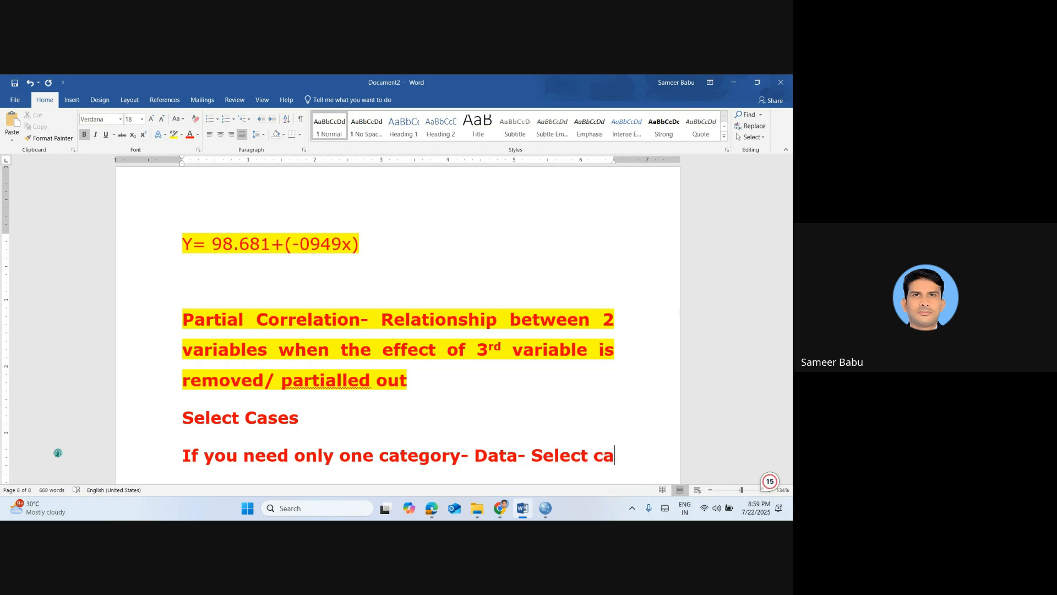
{"action": "type", "text": "se"}
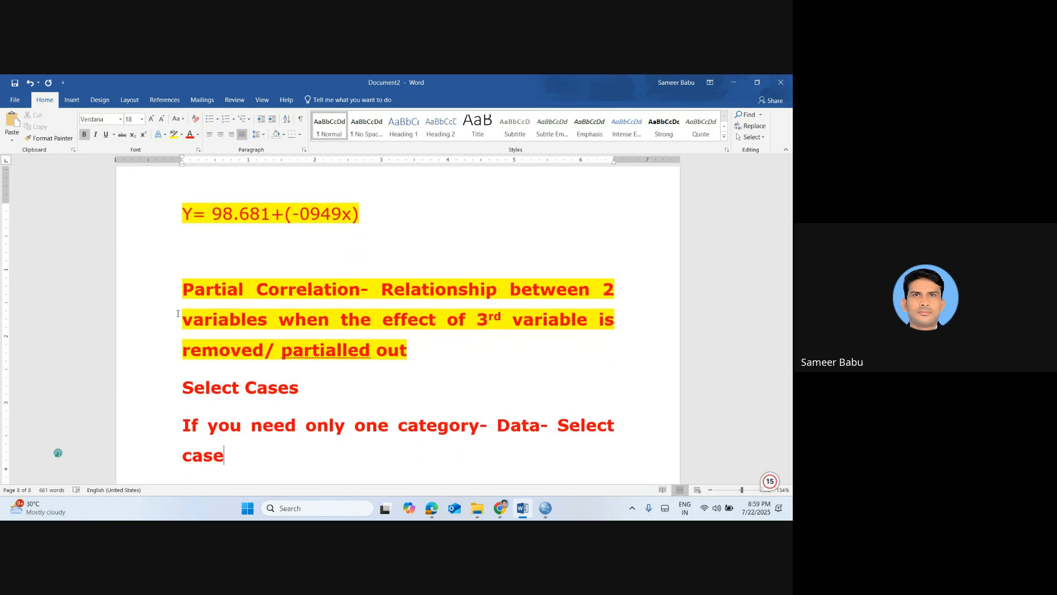
Switch to the SPSS data editor and open the condition definition for selecting cases only if a condition is satisfied
{"action": "key", "text": "alt+Tab"}
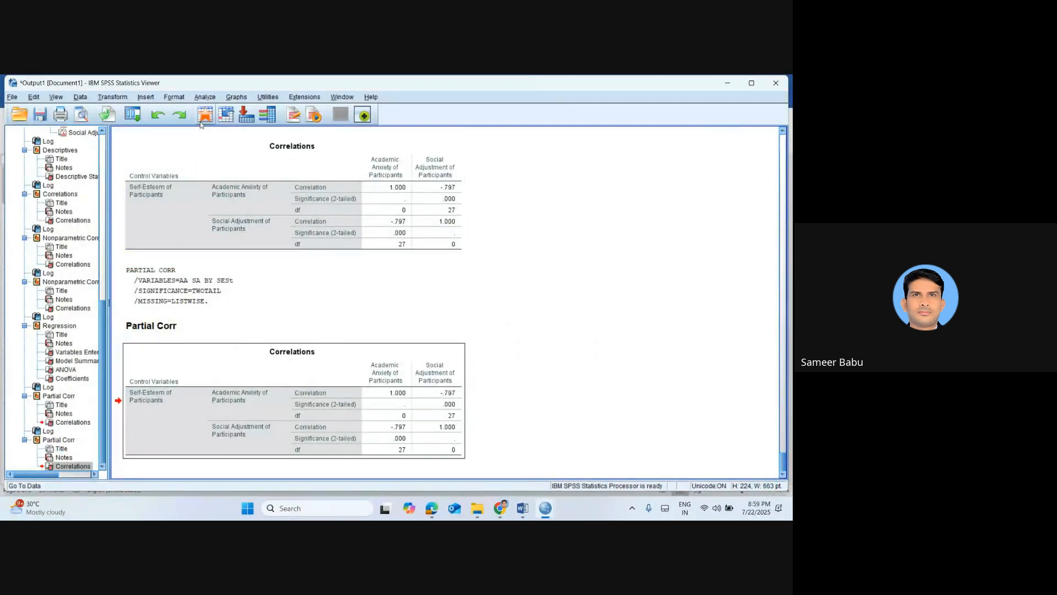
{"action": "left_click", "coordinate": [204, 116]}
{"action": "left_click", "coordinate": [81, 96]}
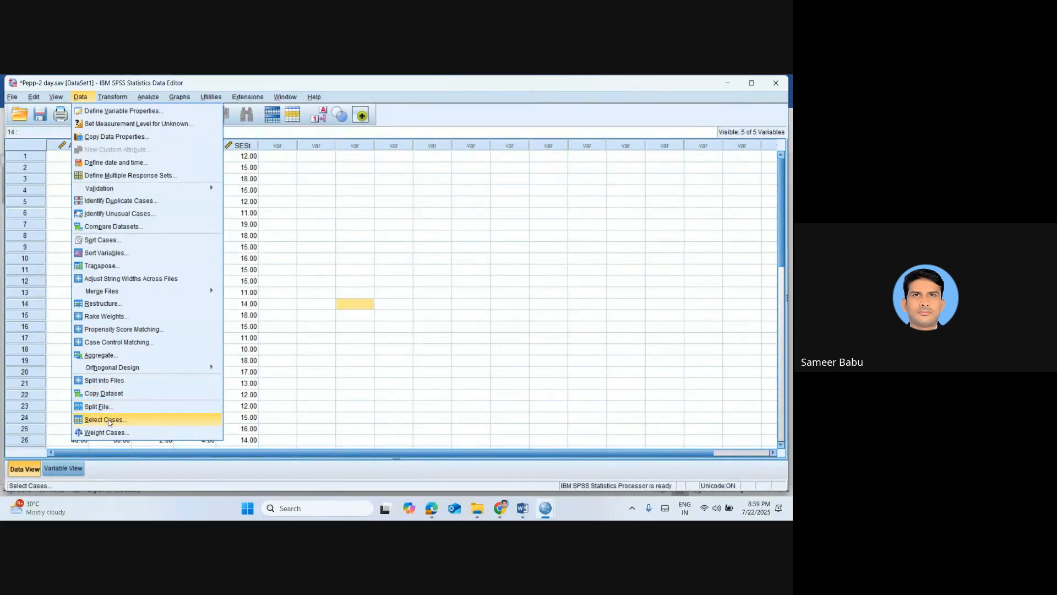
{"action": "left_click", "coordinate": [105, 419]}
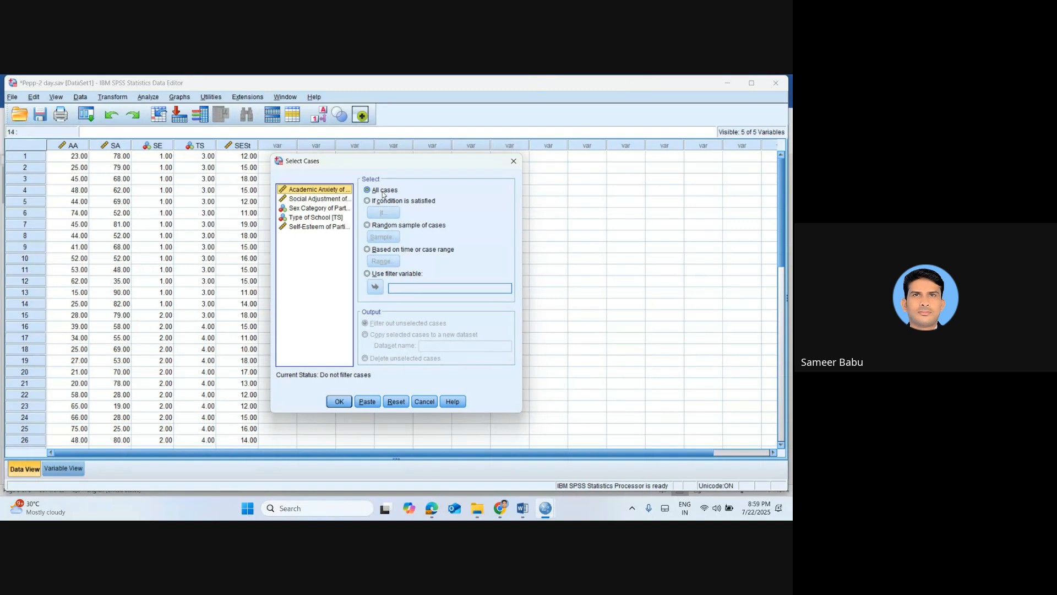
{"action": "left_click", "coordinate": [384, 201]}
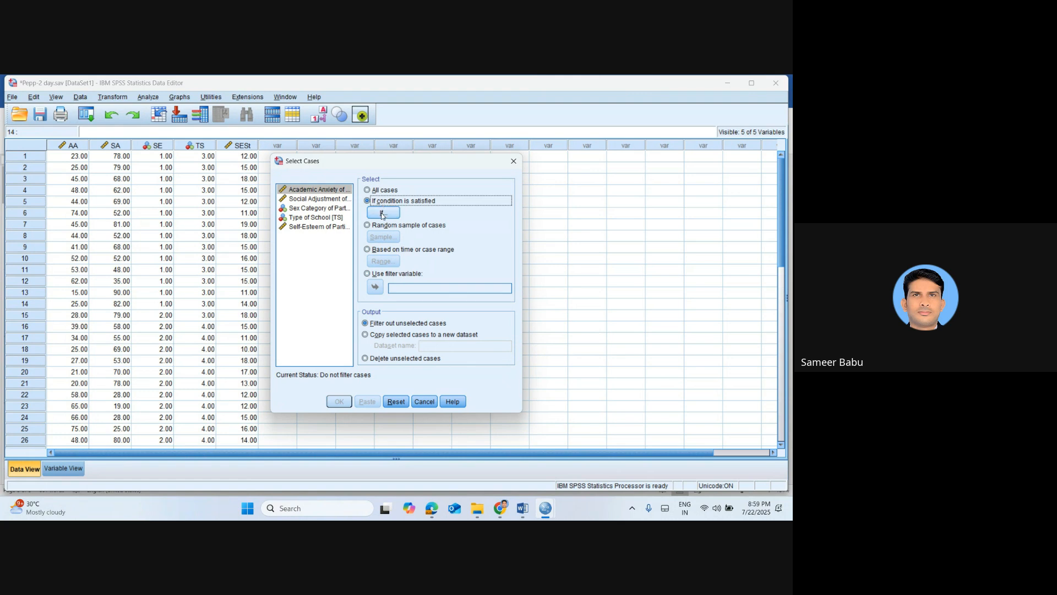
{"action": "left_click", "coordinate": [383, 214]}
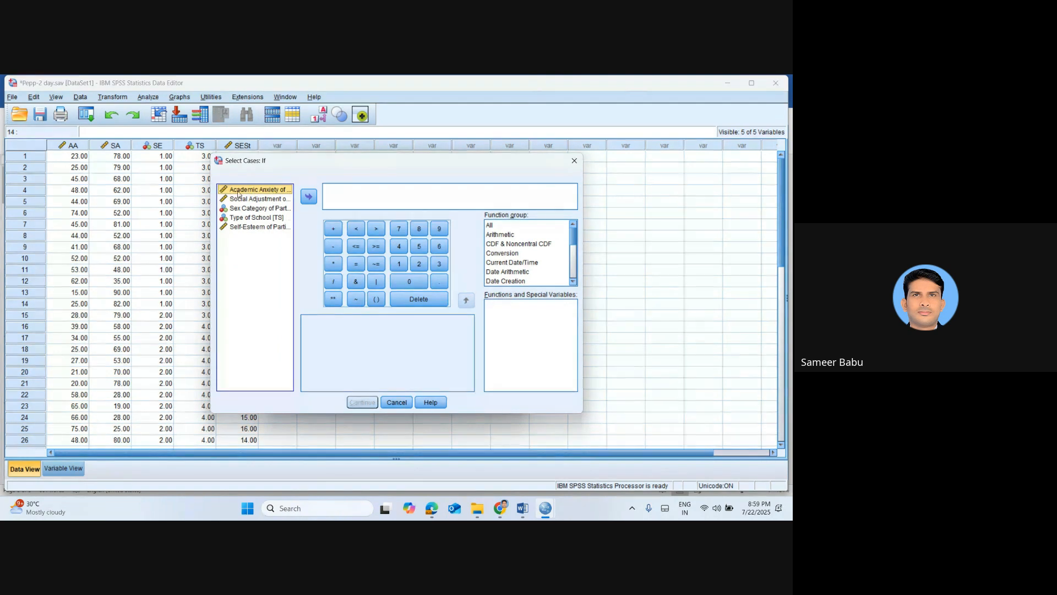
{"action": "left_click", "coordinate": [245, 208]}
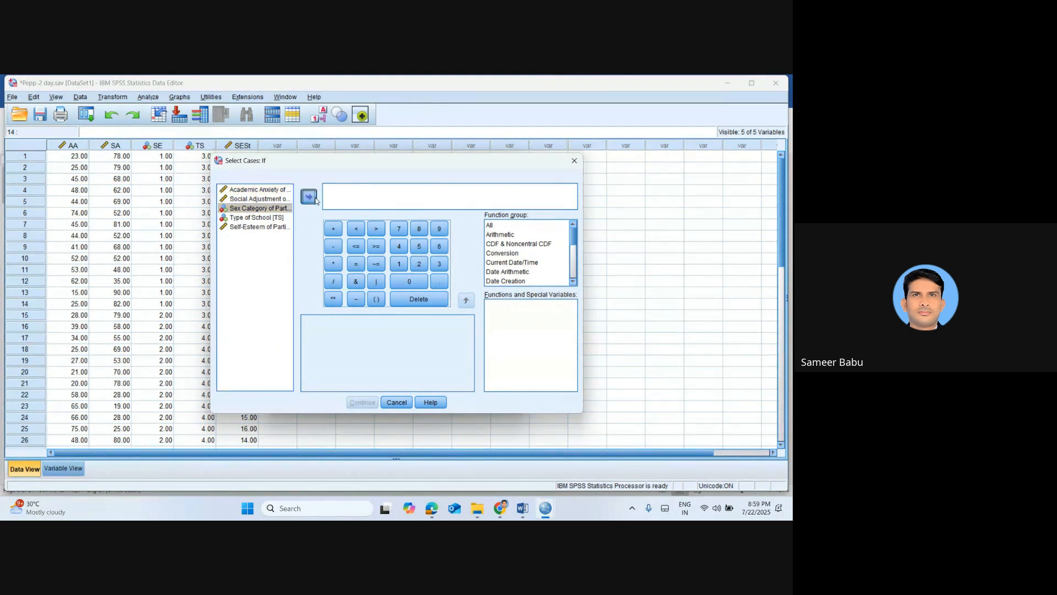
{"action": "left_click", "coordinate": [309, 197]}
{"action": "left_click", "coordinate": [356, 264]}
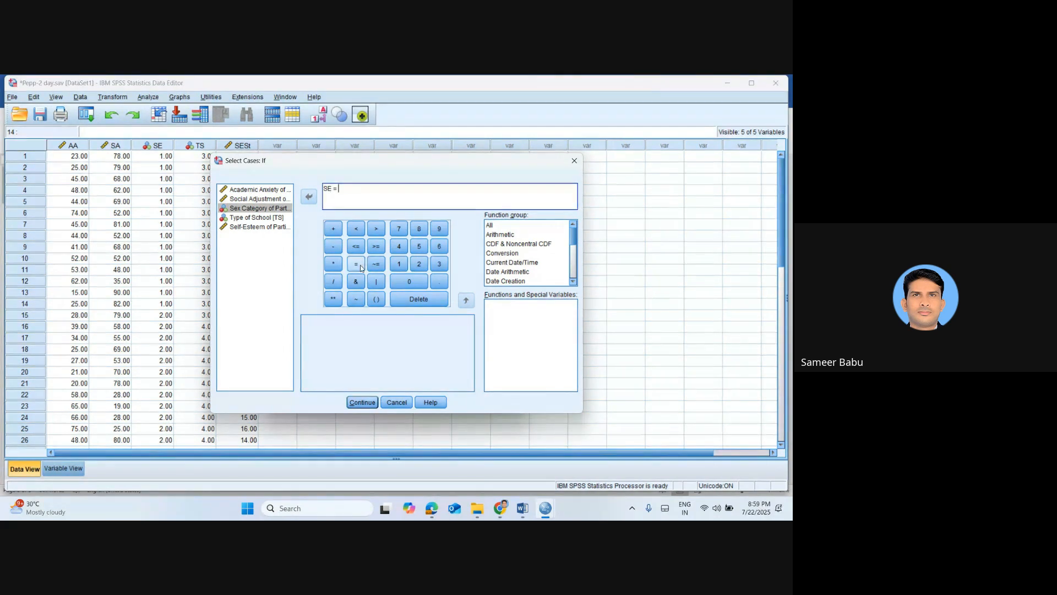
{"action": "left_click", "coordinate": [419, 265]}
{"action": "left_click", "coordinate": [383, 195]}
{"action": "key", "text": "BackSpace"}
{"action": "key", "text": "BackSpace"}
{"action": "key", "text": "BackSpace"}
{"action": "key", "text": "BackSpace"}
{"action": "key", "text": "BackSpace"}
{"action": "key", "text": "BackSpace"}
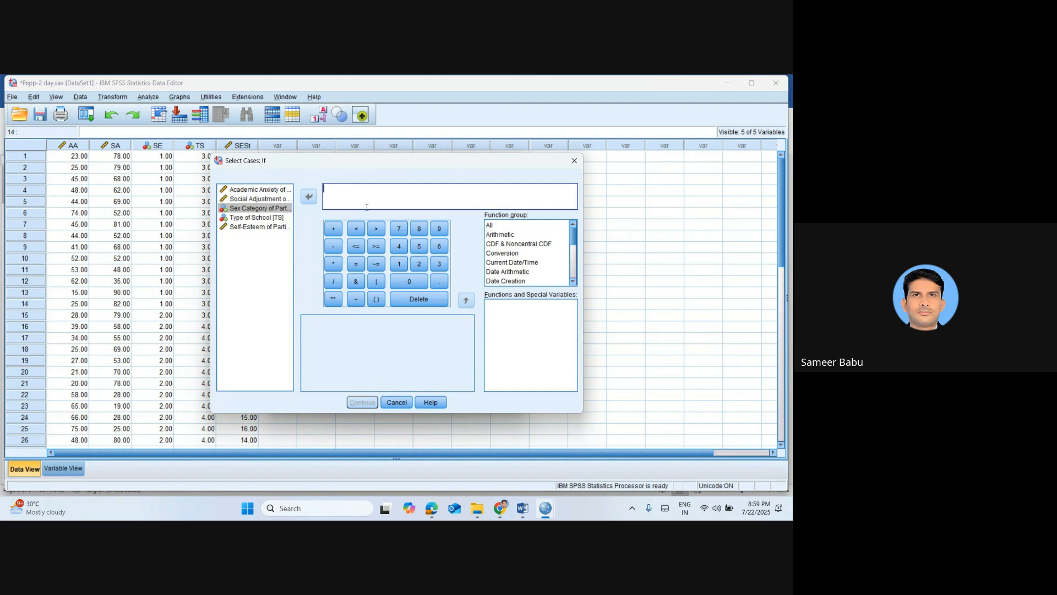
Define the selection condition as SE = 2 using the Sex Category variable and apply the case filter
{"action": "left_click", "coordinate": [269, 208]}
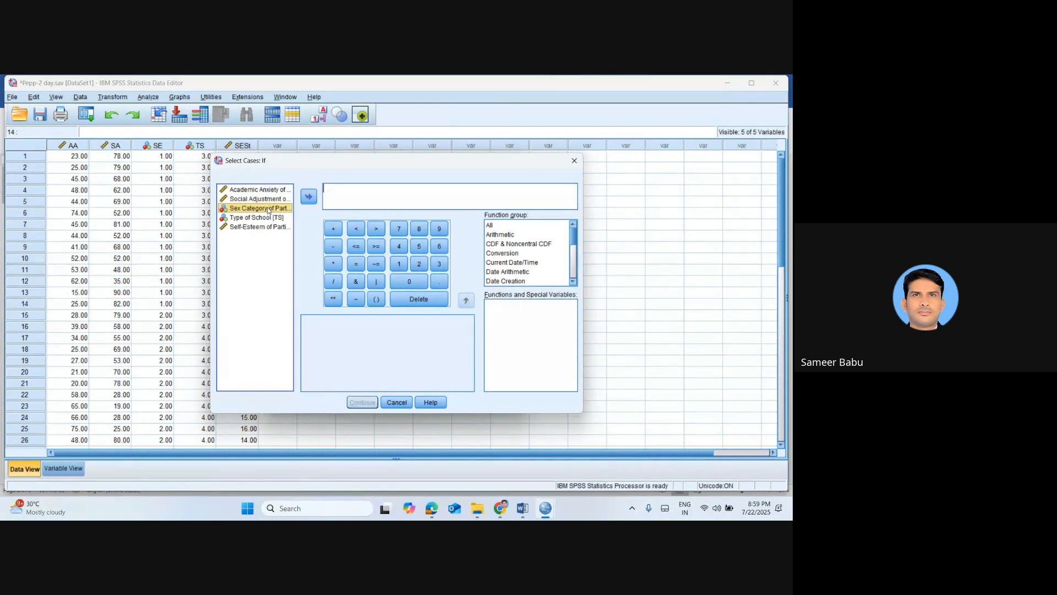
{"action": "left_click", "coordinate": [309, 197]}
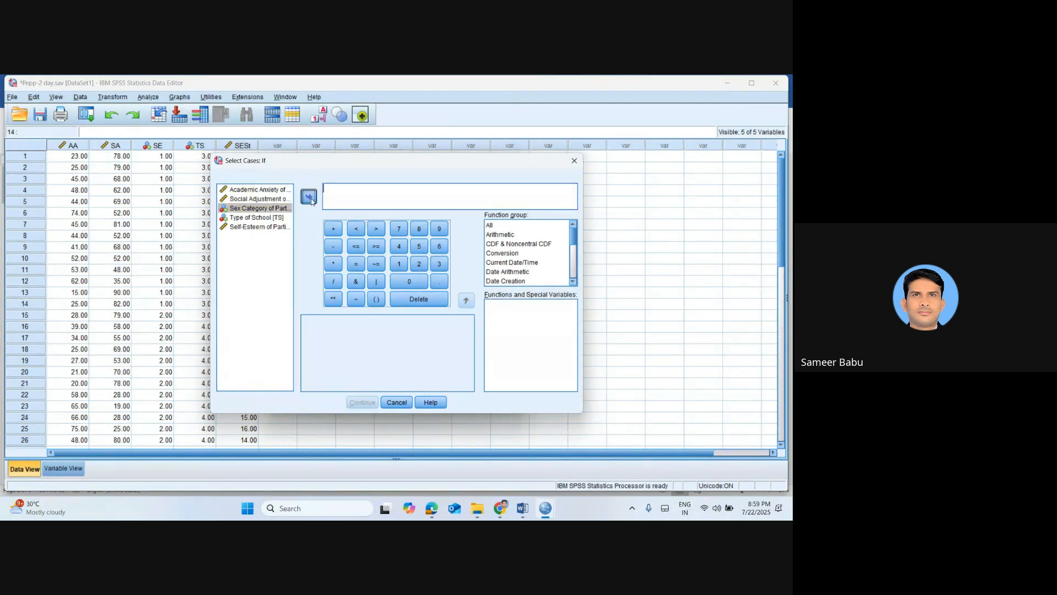
{"action": "left_click", "coordinate": [357, 265]}
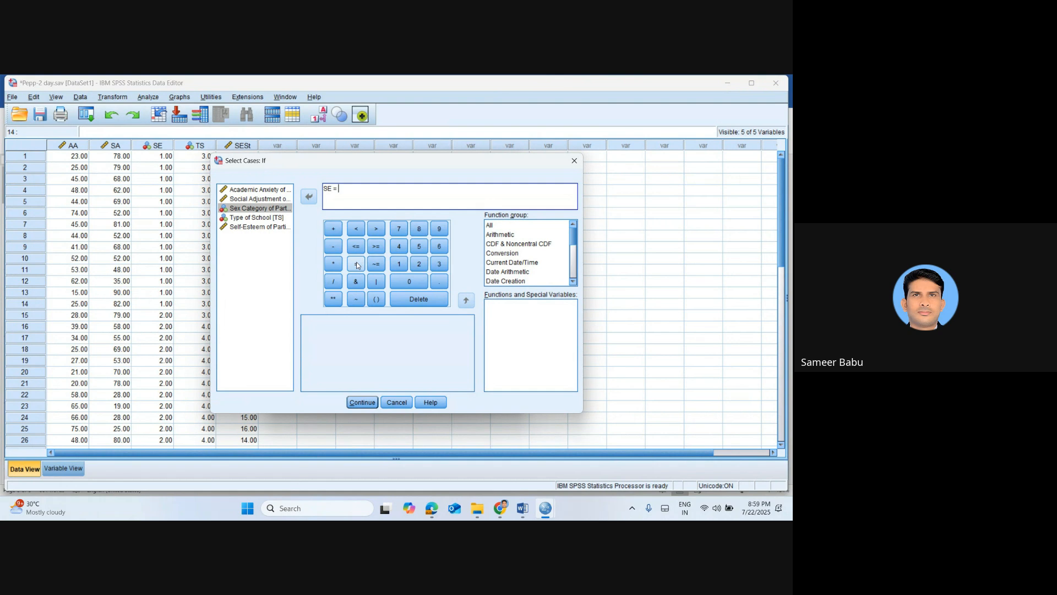
{"action": "left_click", "coordinate": [419, 265]}
{"action": "left_click", "coordinate": [362, 407]}
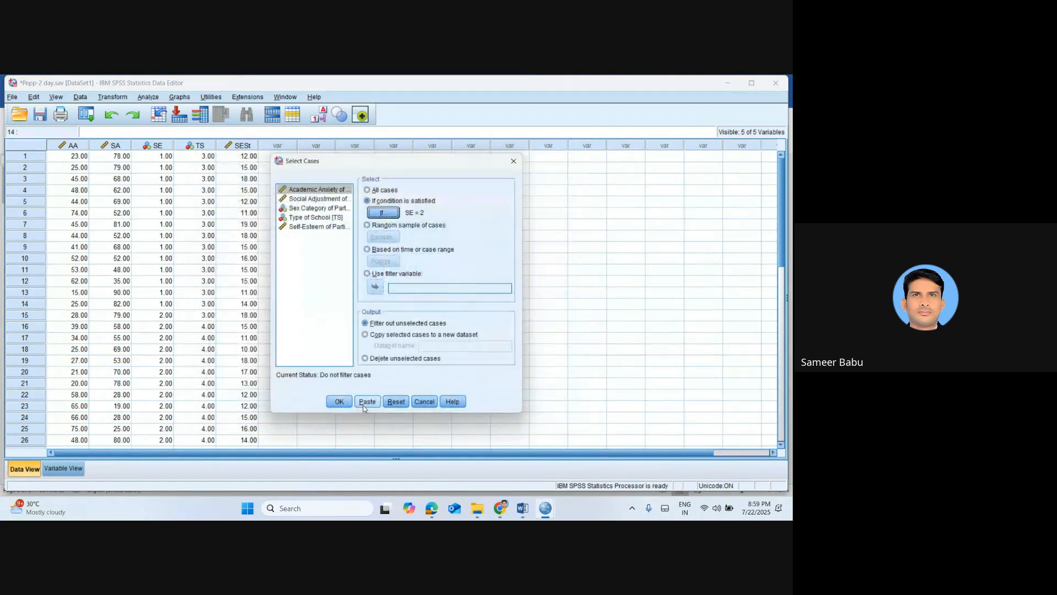
{"action": "left_click", "coordinate": [340, 401]}
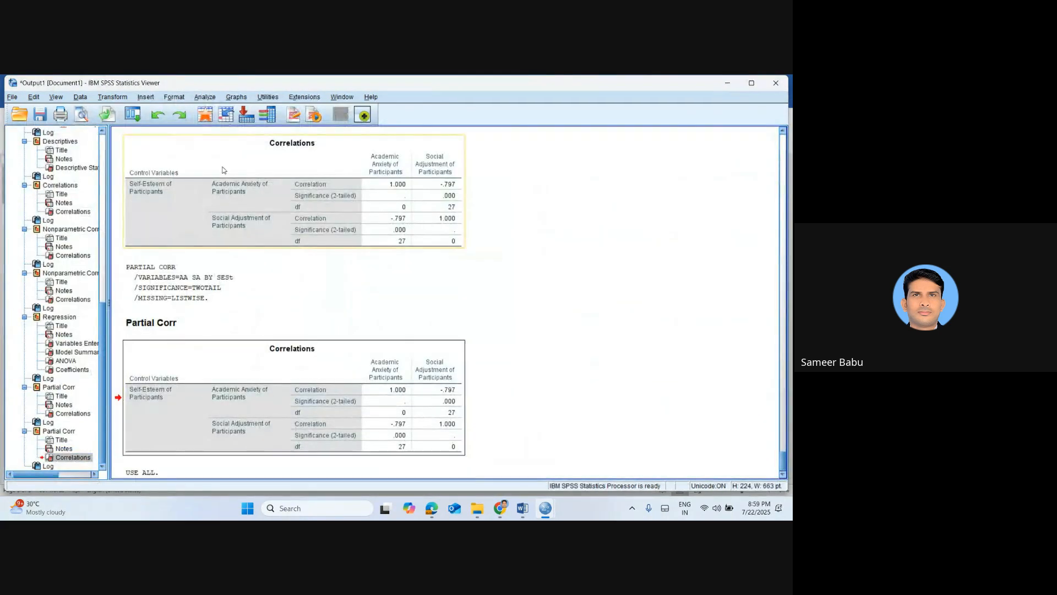
From the data editor, run a two-tailed Spearman bivariate correlation of Academic Anxiety and Social Adjustment on the filtered cases
{"action": "left_click", "coordinate": [204, 114]}
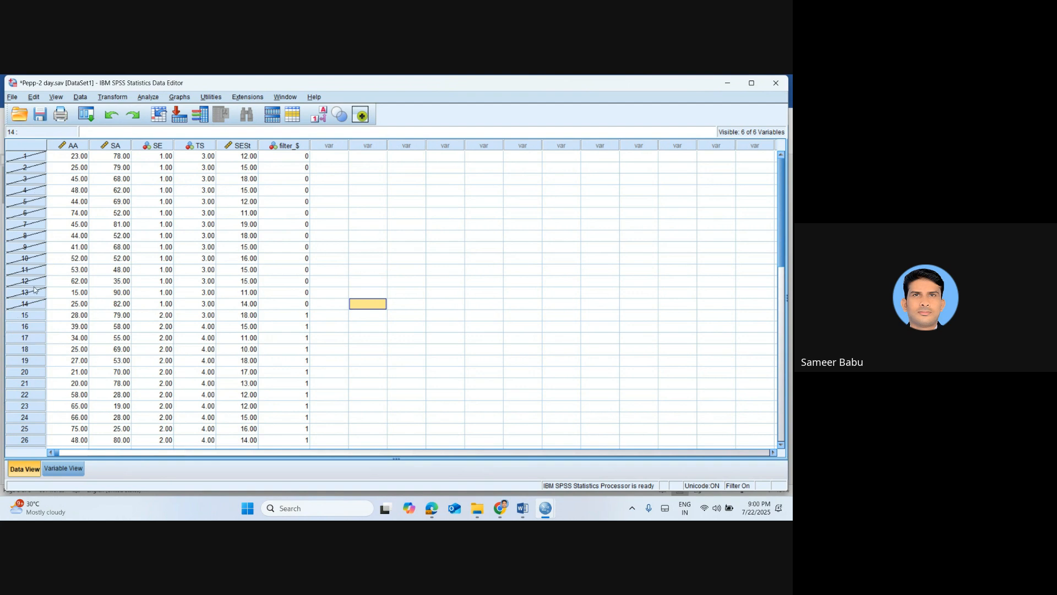
{"action": "left_click", "coordinate": [146, 98]}
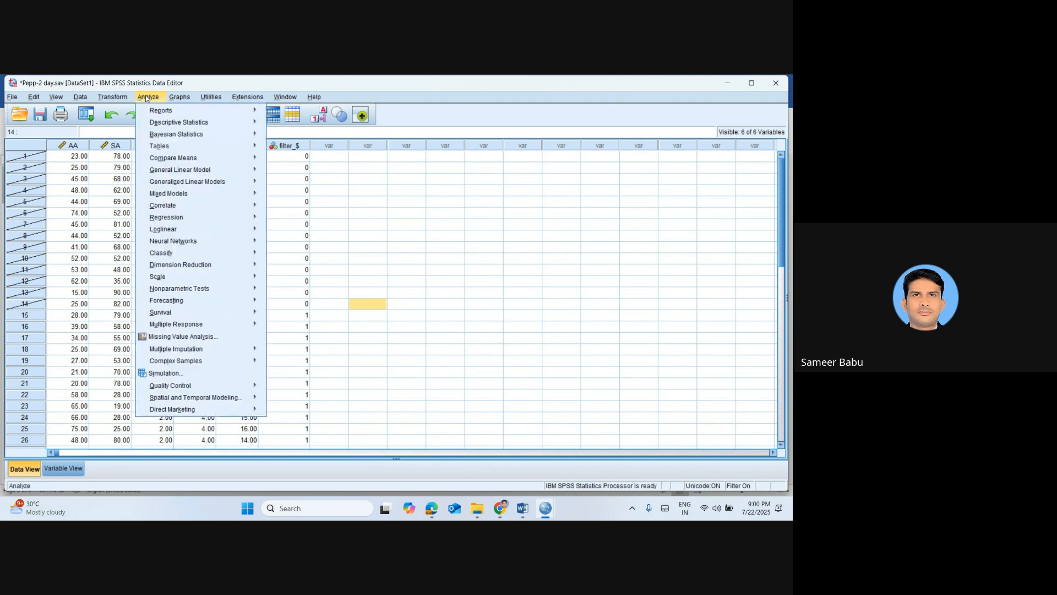
{"action": "mouse_move", "coordinate": [207, 206]}
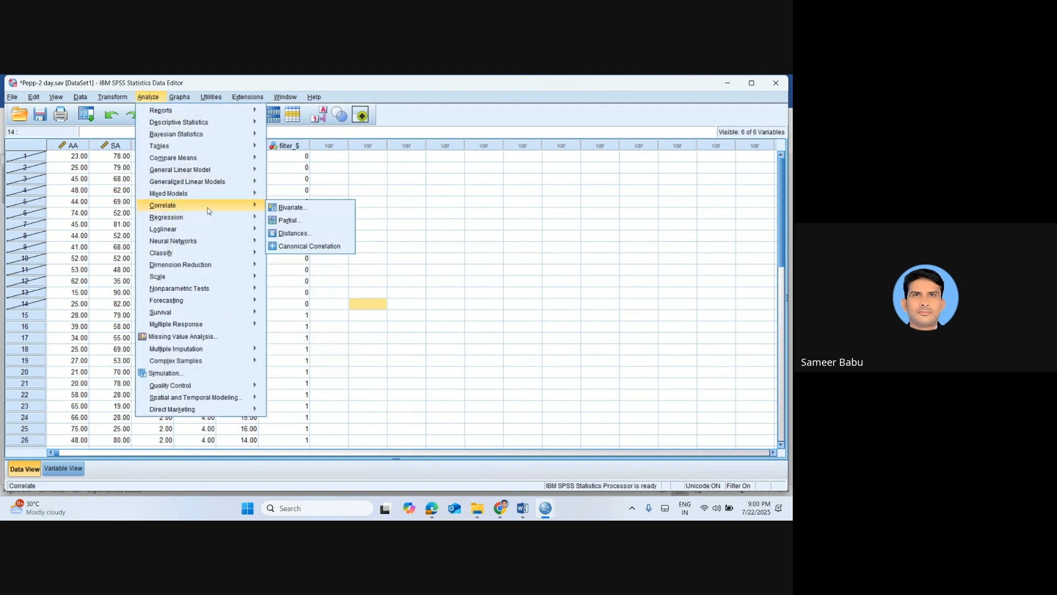
{"action": "left_click", "coordinate": [292, 206]}
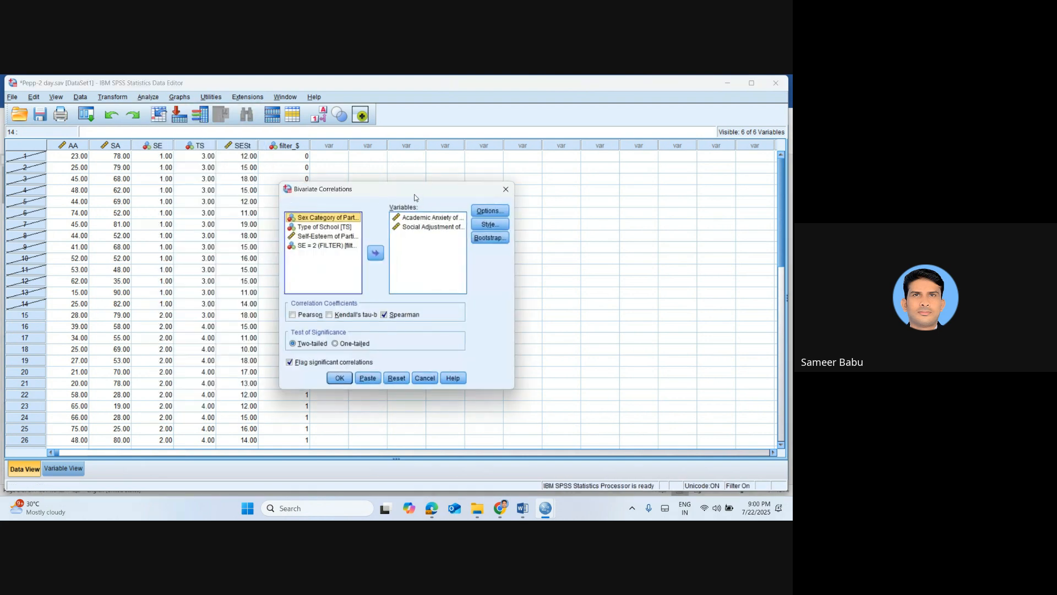
{"action": "left_click", "coordinate": [334, 377]}
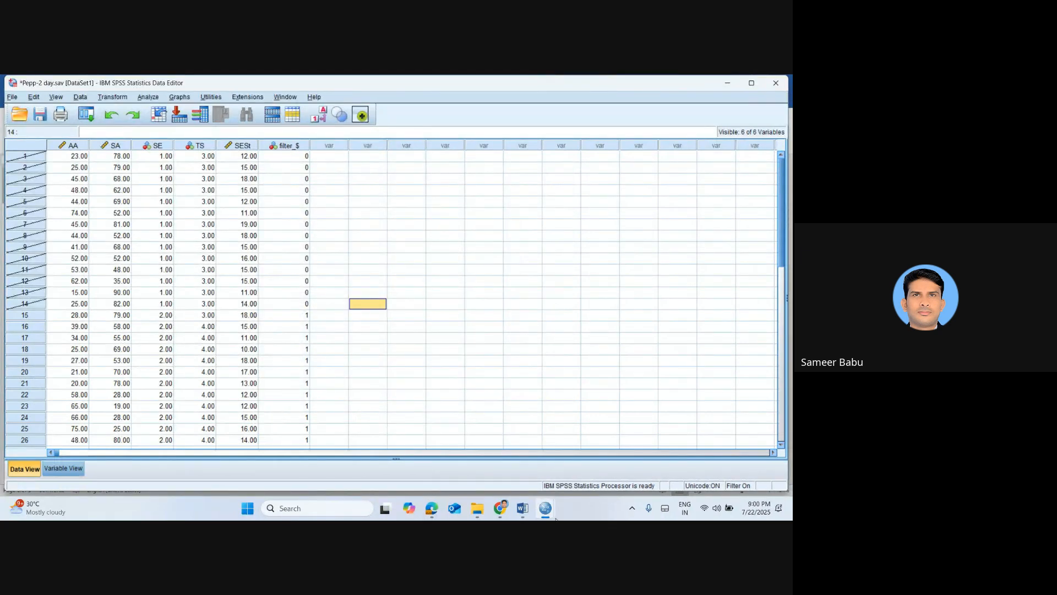
Bring up the output viewer and review the Spearman Correlations table for the filtered cases
{"action": "mouse_move", "coordinate": [551, 515]}
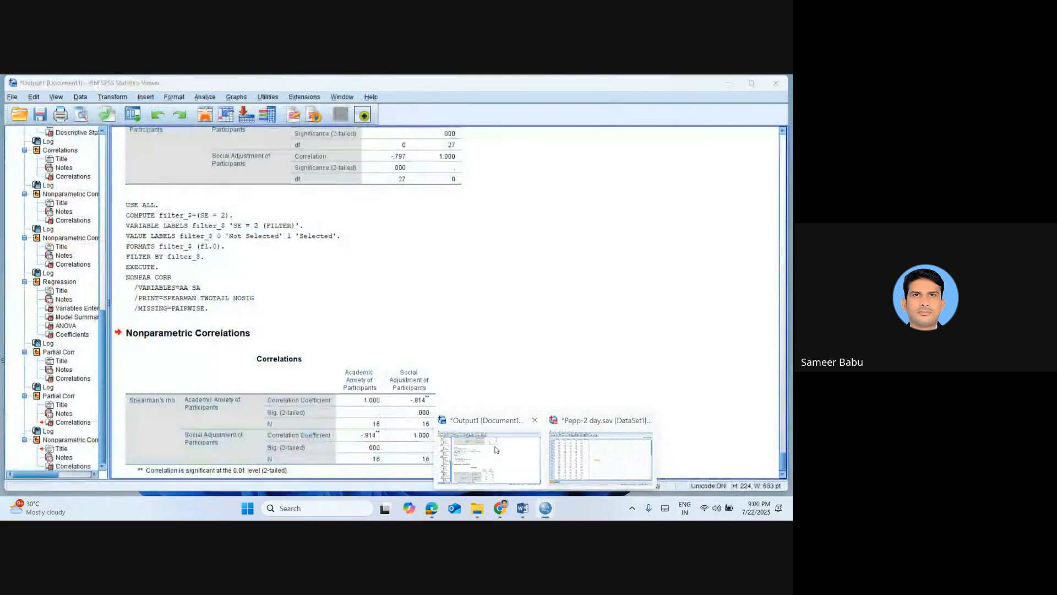
{"action": "left_click", "coordinate": [496, 450]}
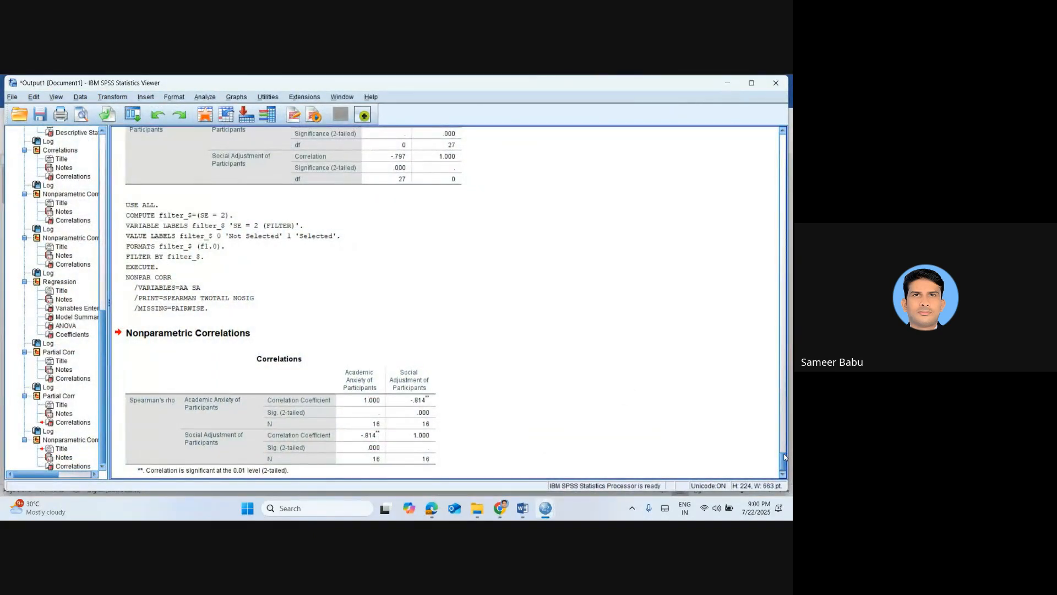
{"action": "scroll", "coordinate": [783, 467], "scroll_direction": "down", "scroll_amount": 1}
{"action": "left_click", "coordinate": [399, 437]}
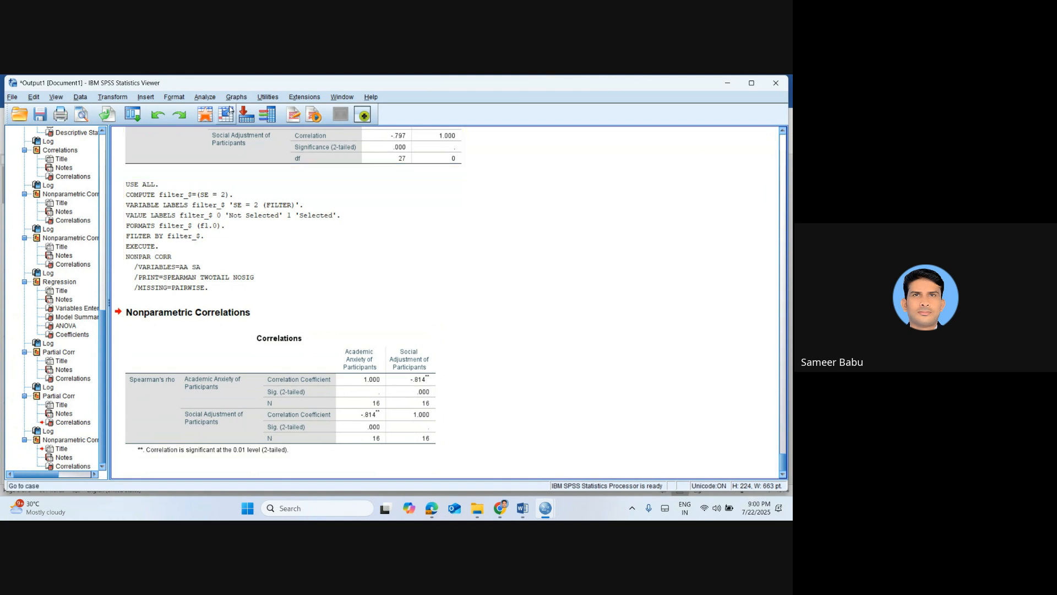
From the data editor, review the SE = 2 condition in Select Cases and reapply the filter
{"action": "left_click", "coordinate": [205, 115]}
{"action": "left_click", "coordinate": [80, 97]}
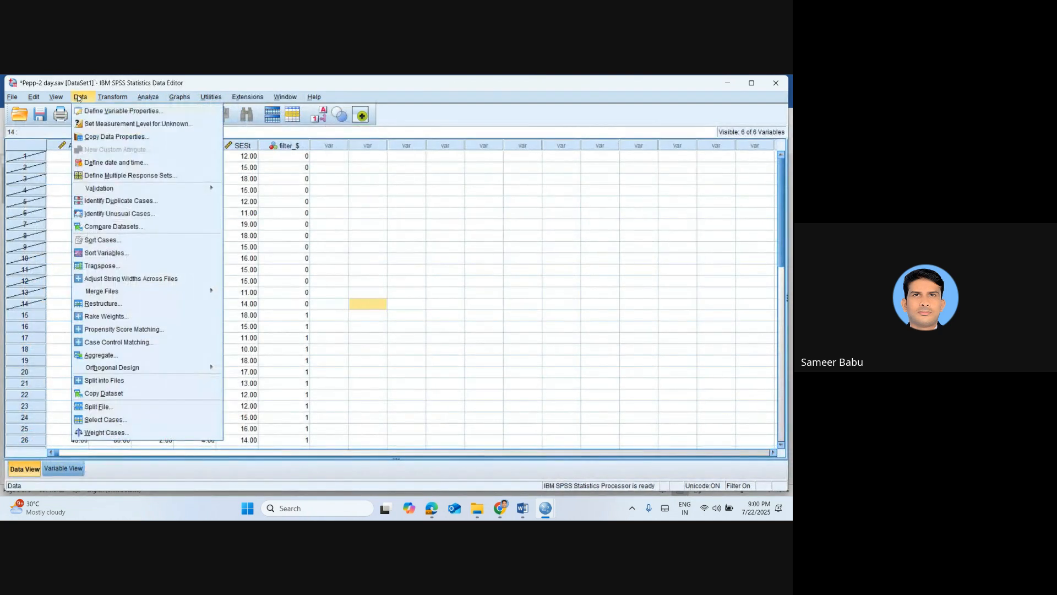
{"action": "left_click", "coordinate": [129, 417]}
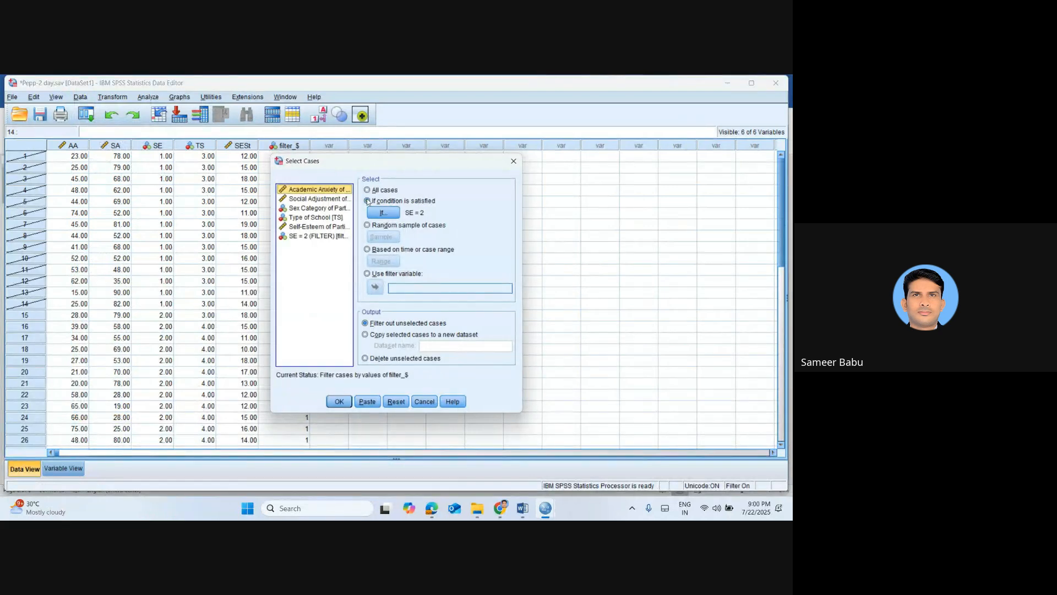
{"action": "left_click", "coordinate": [383, 212]}
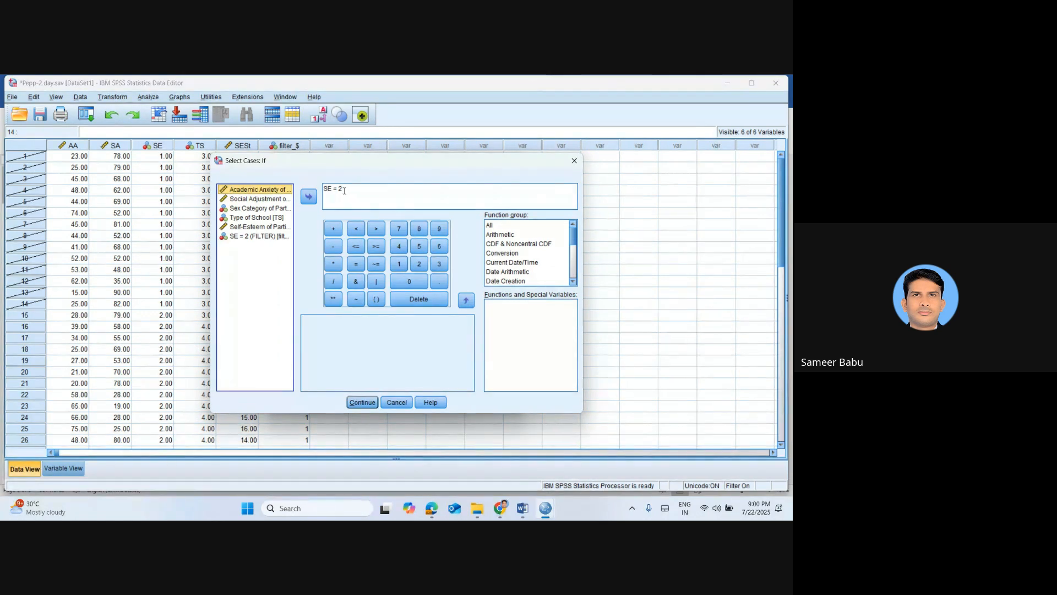
{"action": "left_click", "coordinate": [357, 402]}
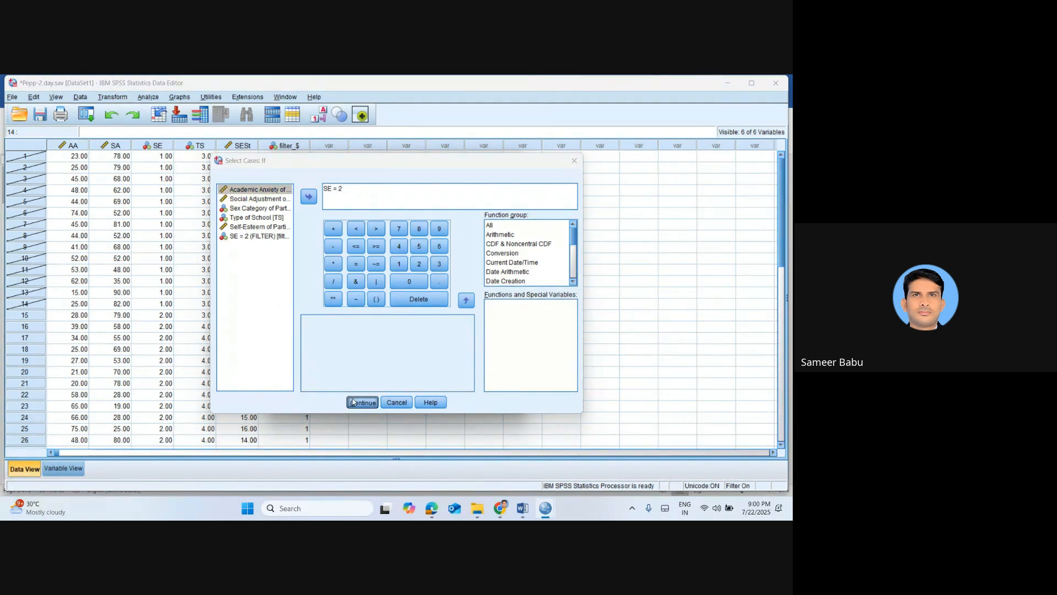
{"action": "left_click", "coordinate": [339, 402]}
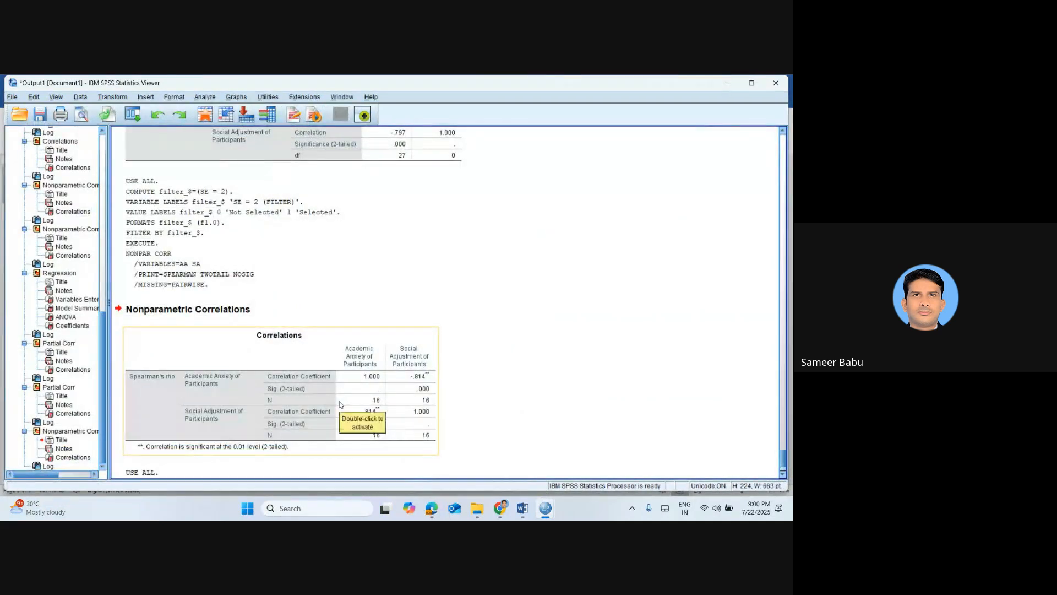
Return to the data editor and set Select Cases to all cases, turning off the SE = 2 filter
{"action": "left_click", "coordinate": [204, 115]}
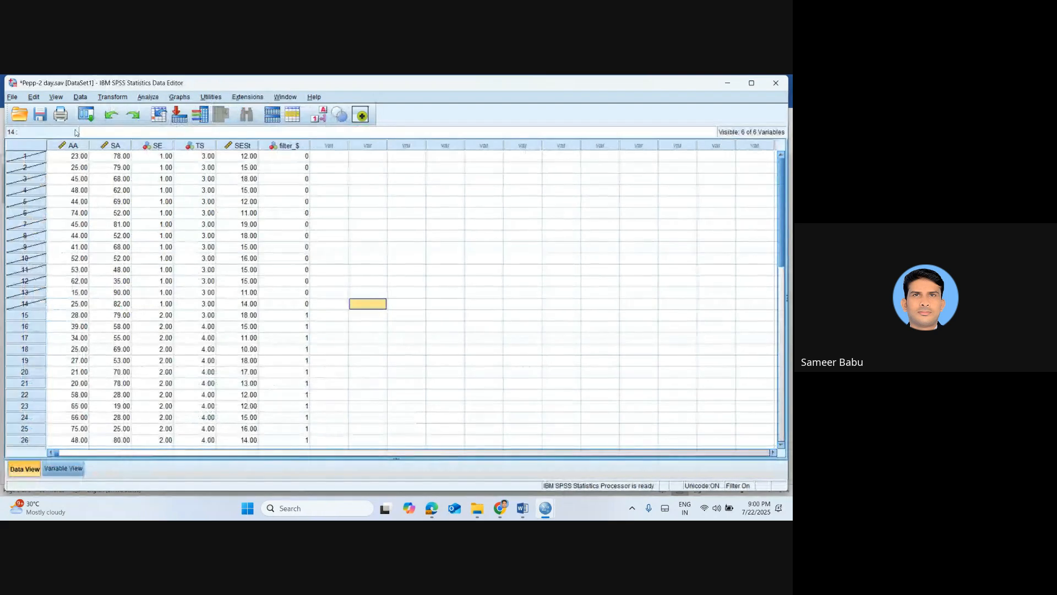
{"action": "left_click", "coordinate": [82, 98]}
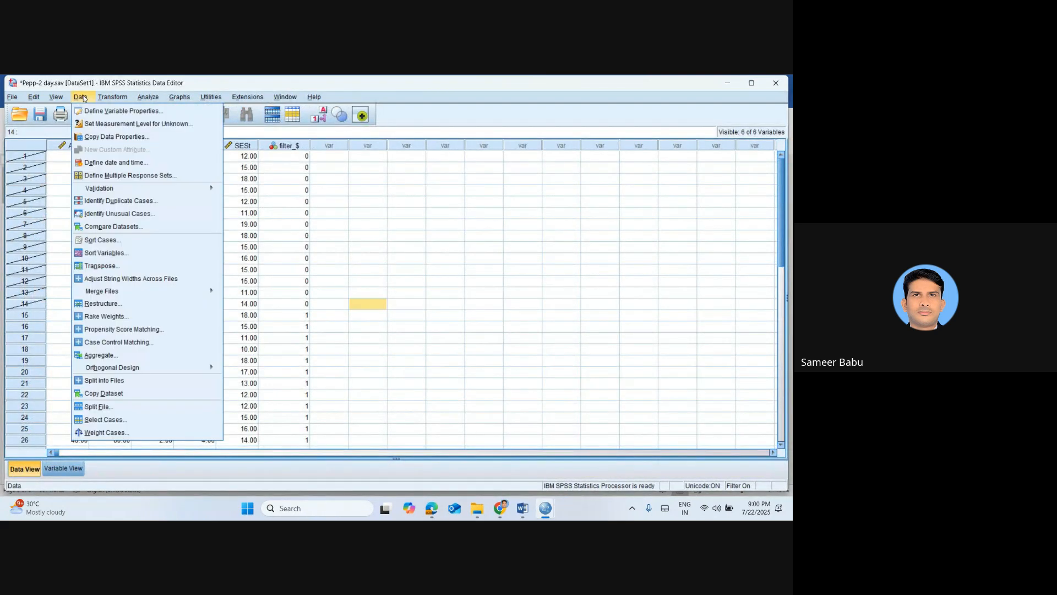
{"action": "left_click", "coordinate": [131, 420]}
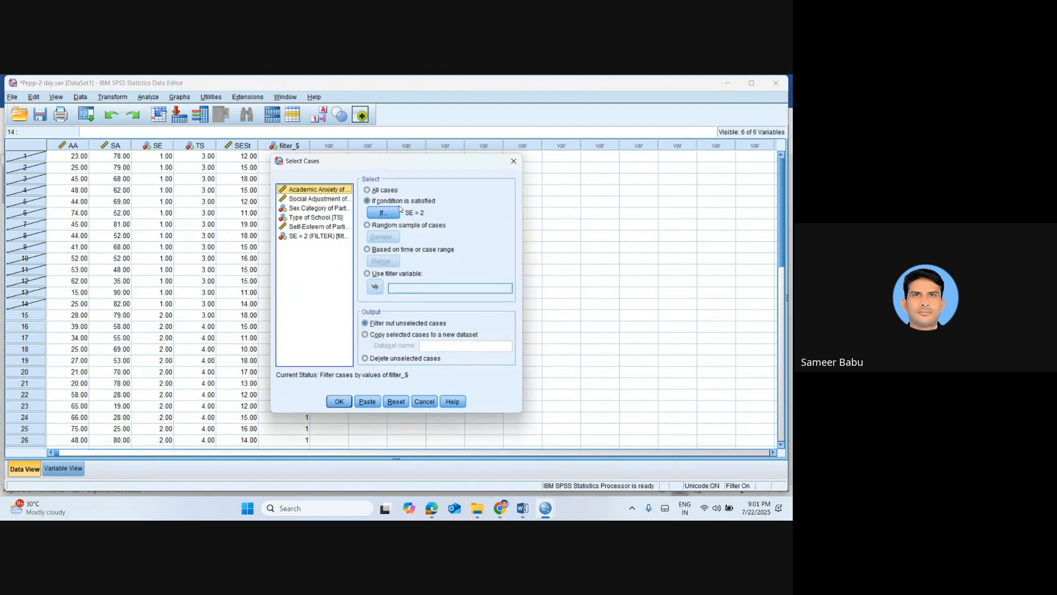
{"action": "left_click", "coordinate": [382, 191]}
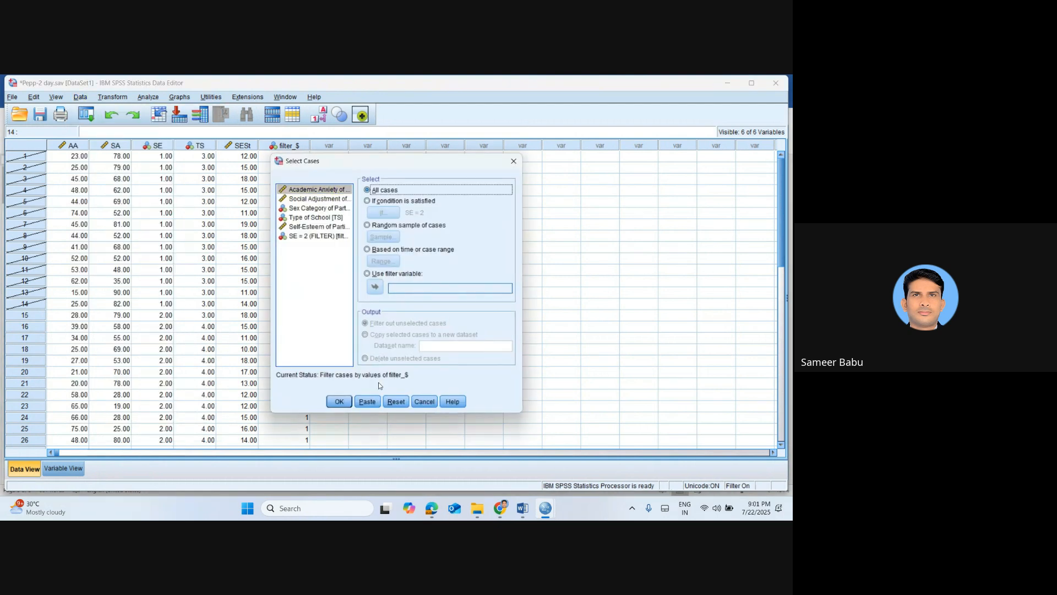
{"action": "left_click", "coordinate": [342, 401]}
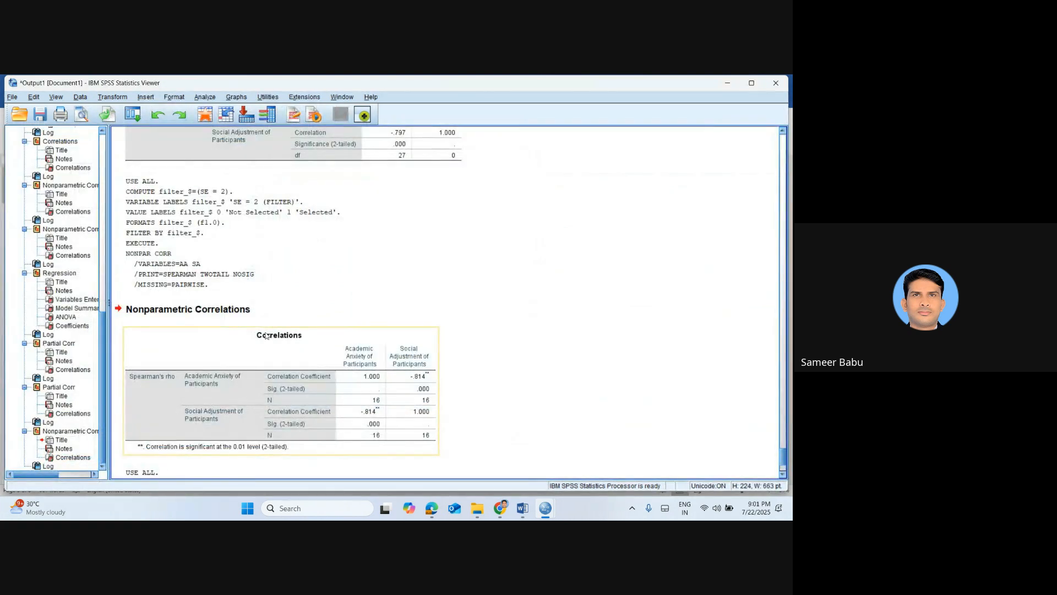
Delete the filter_$ variable from the dataset in the data editor
{"action": "left_click", "coordinate": [204, 115]}
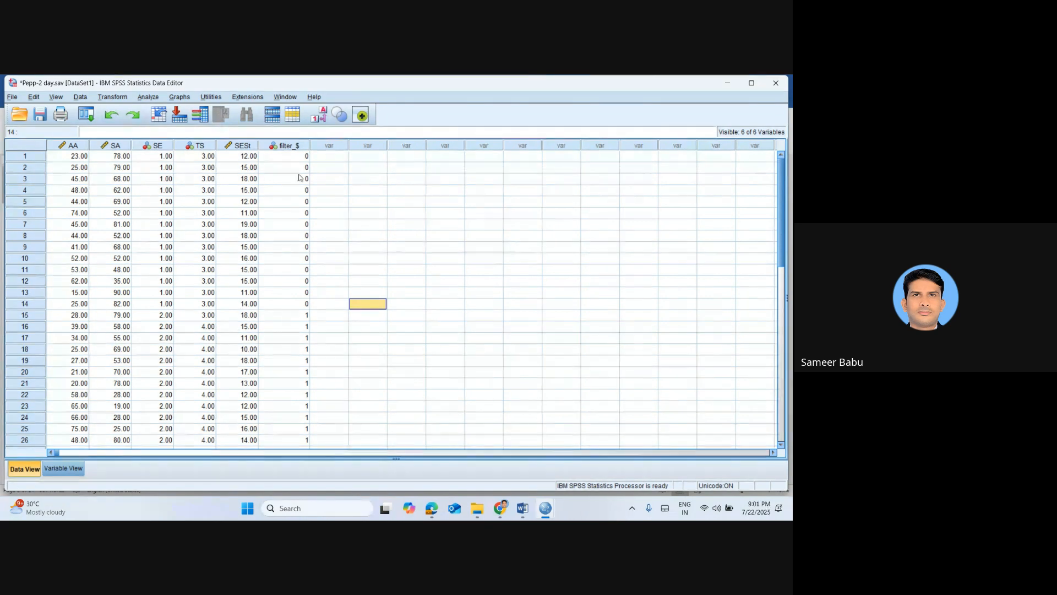
{"action": "left_click", "coordinate": [298, 146]}
{"action": "right_click", "coordinate": [298, 147]}
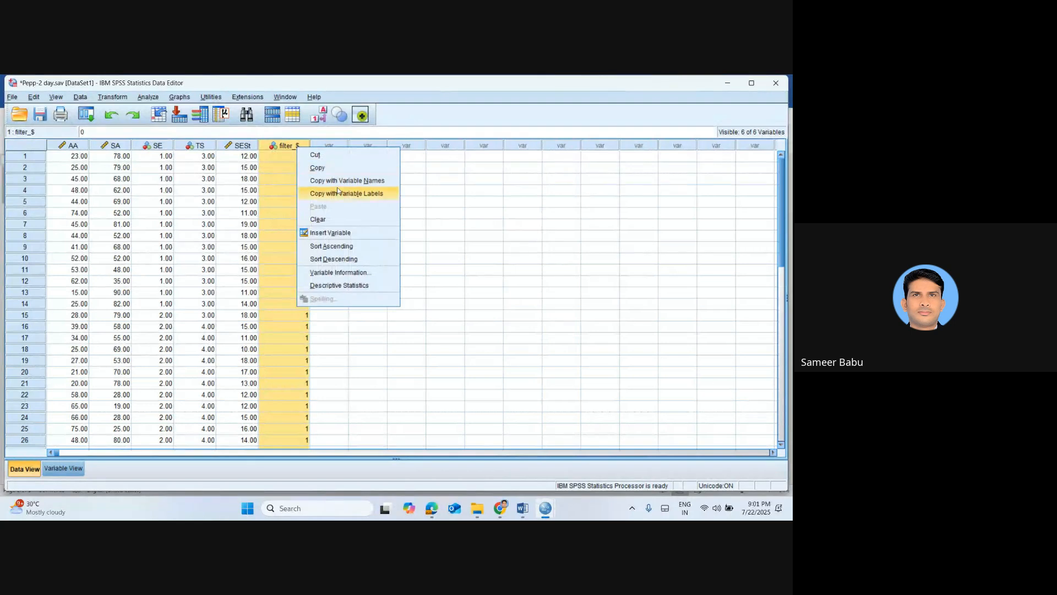
{"action": "left_click", "coordinate": [335, 215]}
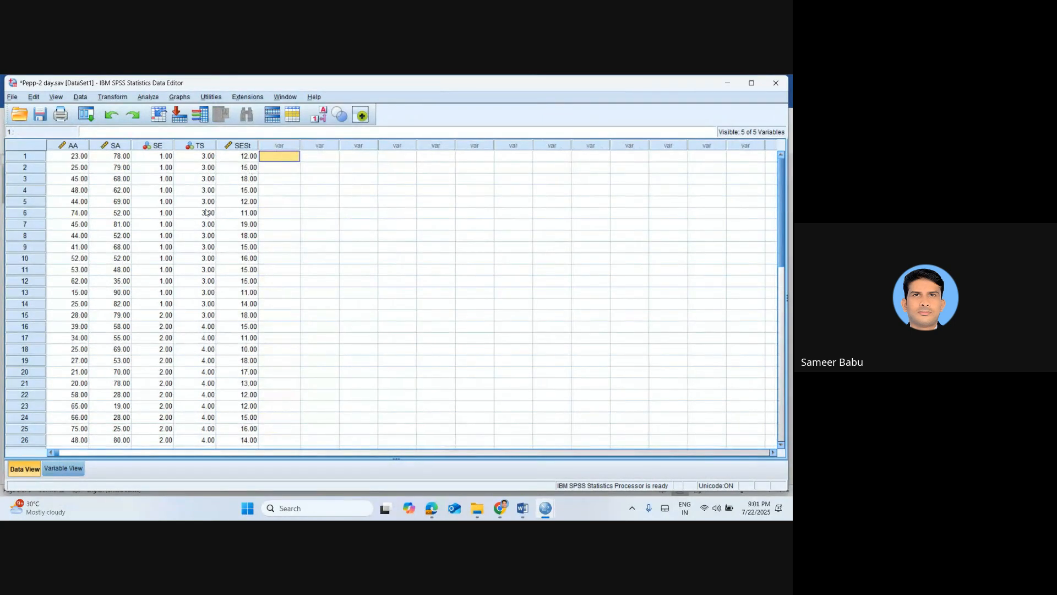
Run a two-tailed Spearman bivariate correlation of Academic Anxiety and Social Adjustment on all cases
{"action": "left_click", "coordinate": [138, 98]}
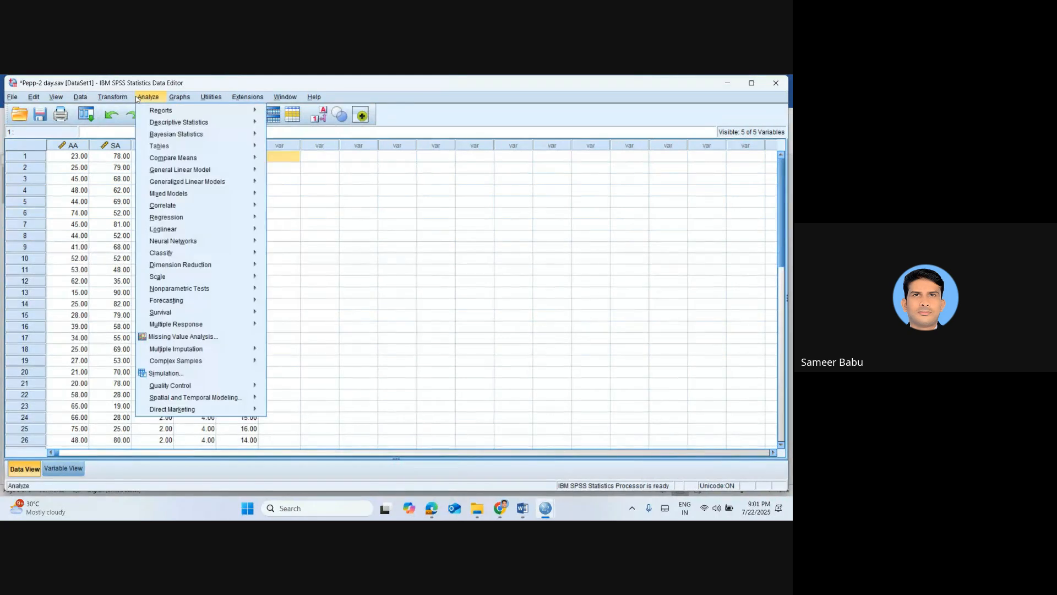
{"action": "mouse_move", "coordinate": [207, 214]}
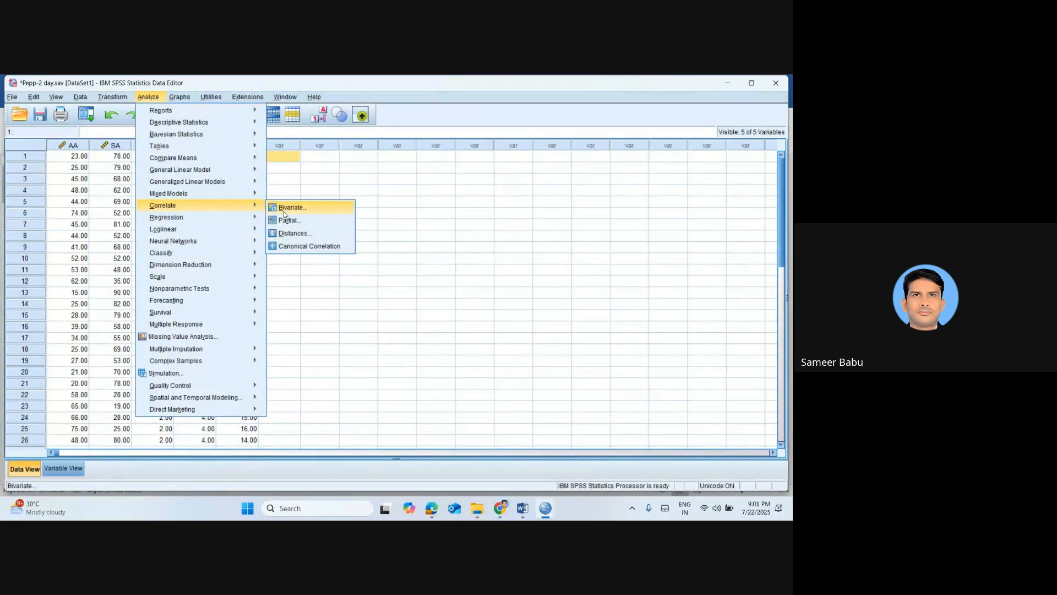
{"action": "left_click", "coordinate": [283, 212]}
{"action": "left_click", "coordinate": [332, 375]}
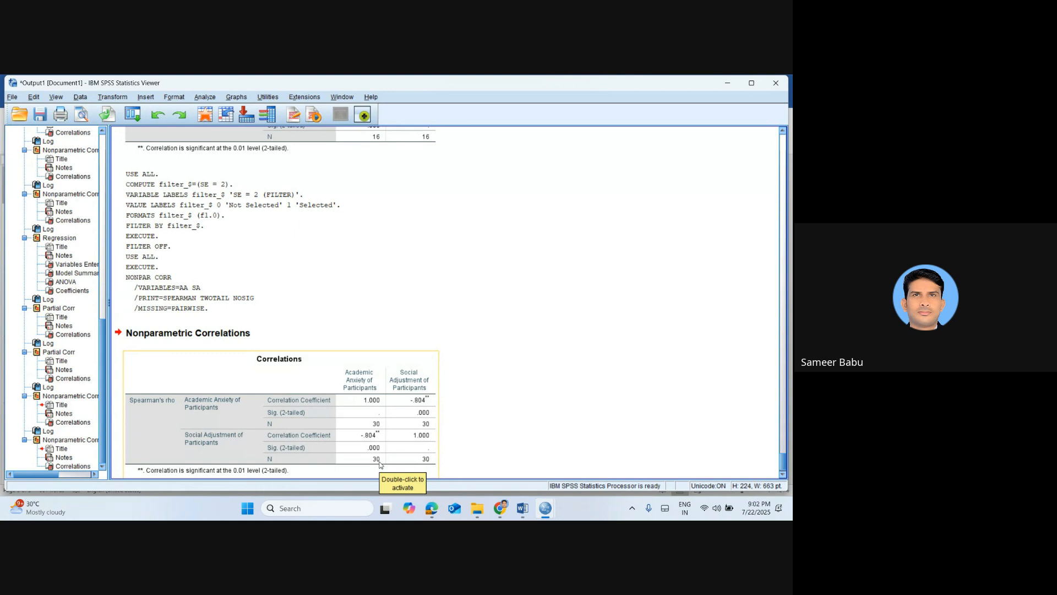
From the data editor, choose conditional case selection and clear the existing SE = 2 expression
{"action": "left_click", "coordinate": [197, 124]}
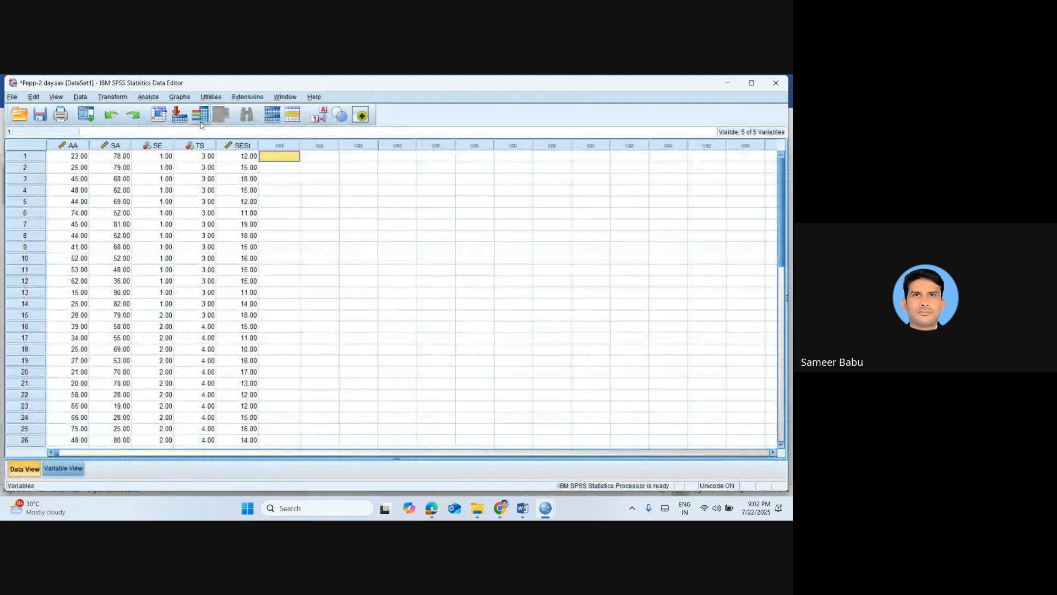
{"action": "left_click", "coordinate": [81, 97]}
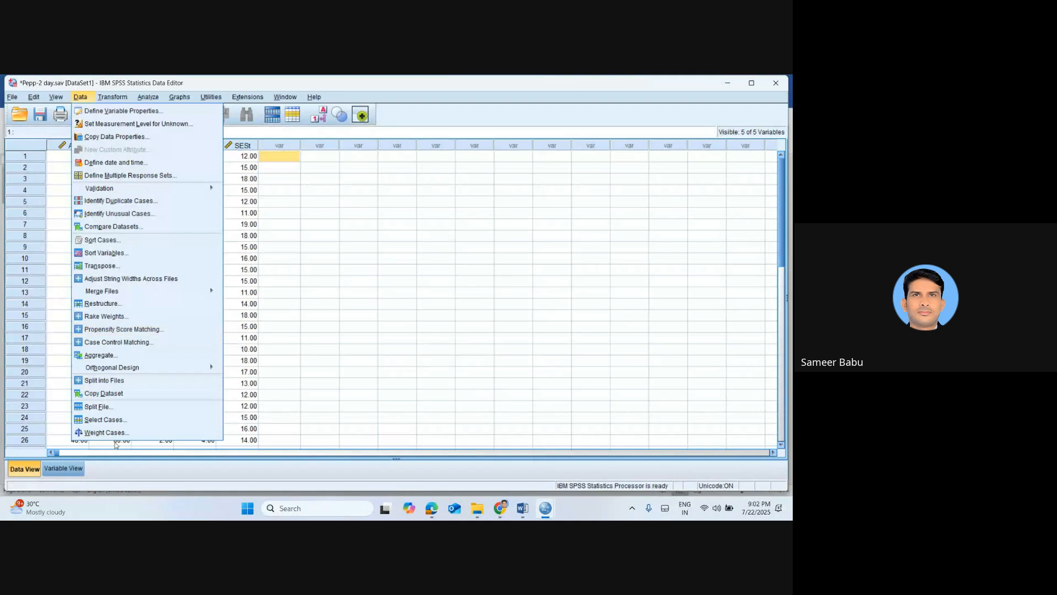
{"action": "left_click", "coordinate": [124, 420]}
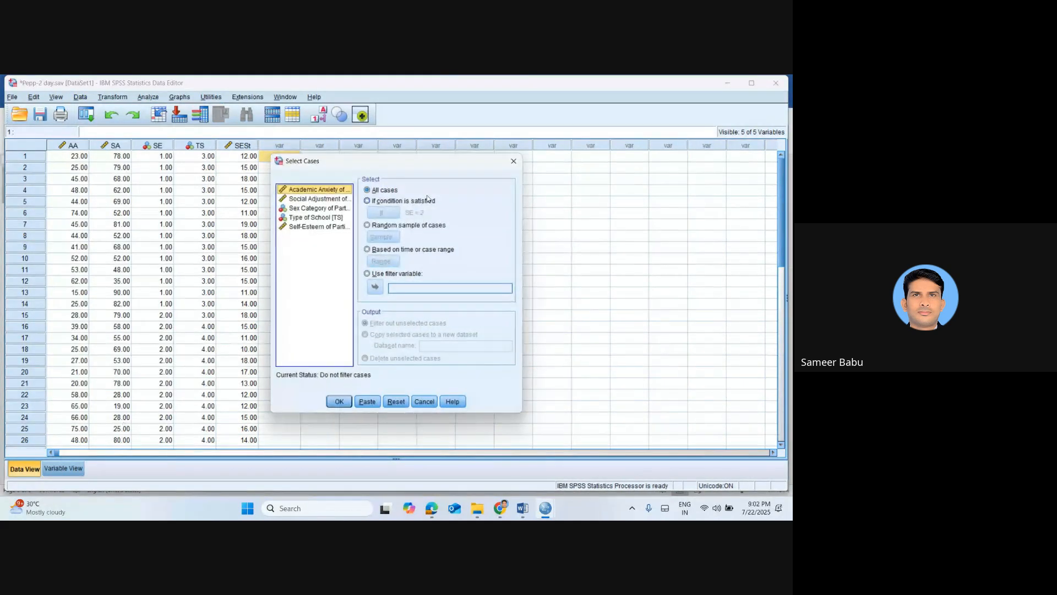
{"action": "left_click", "coordinate": [390, 202]}
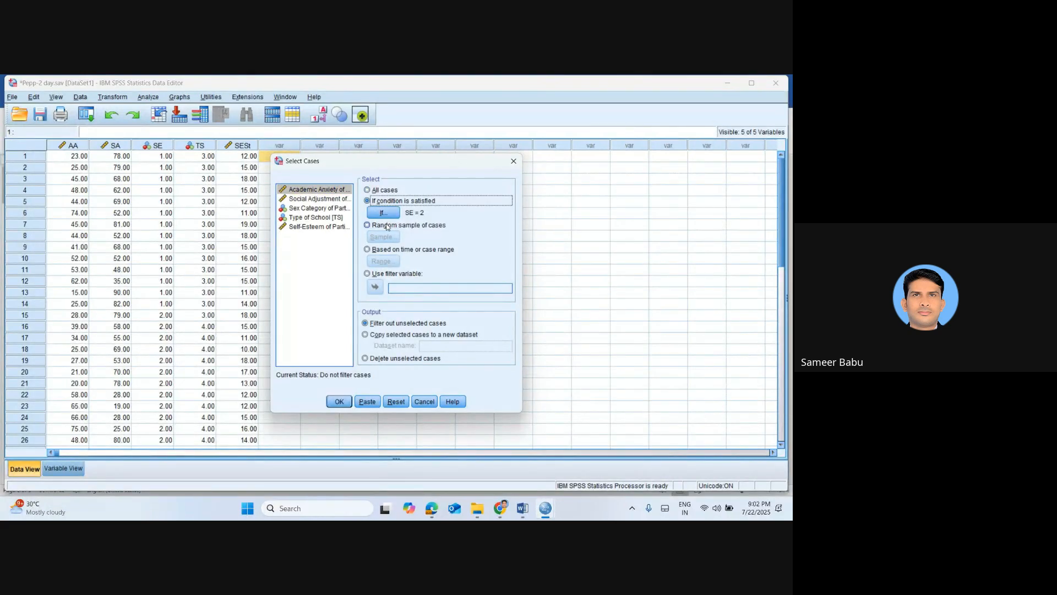
{"action": "left_click", "coordinate": [386, 213]}
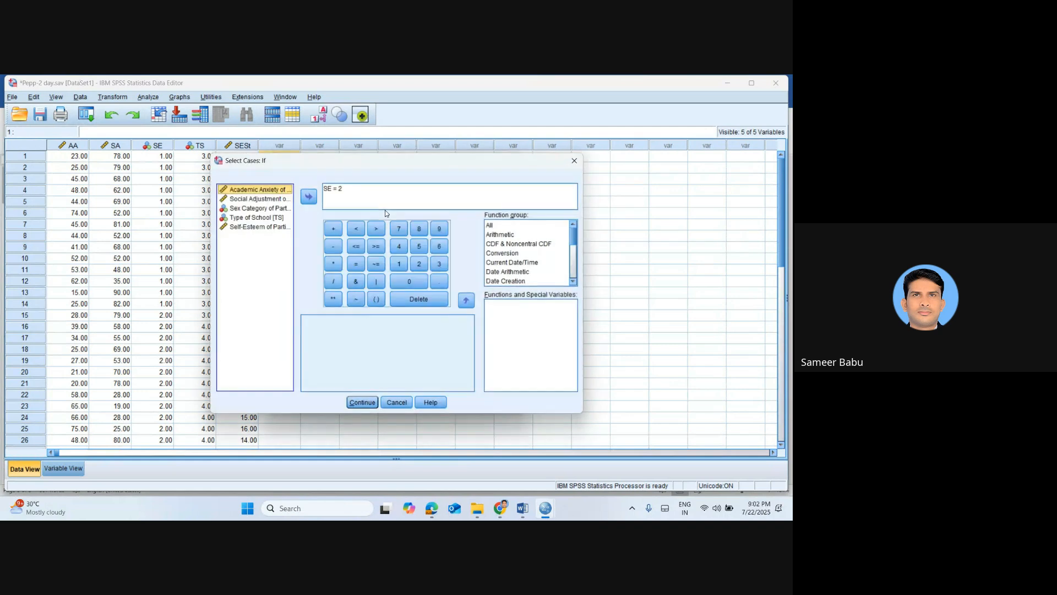
{"action": "left_click", "coordinate": [355, 197]}
{"action": "key", "text": "BackSpace"}
{"action": "key", "text": "BackSpace"}
{"action": "key", "text": "BackSpace"}
{"action": "key", "text": "BackSpace"}
{"action": "key", "text": "BackSpace"}
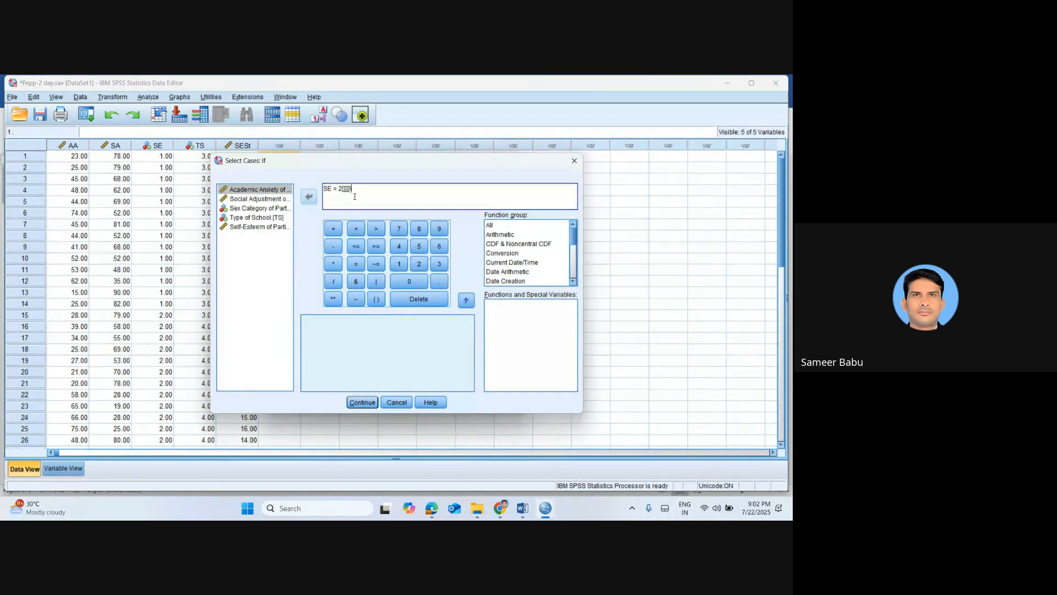
{"action": "key", "text": "BackSpace"}
{"action": "key", "text": "BackSpace"}
{"action": "key", "text": "BackSpace"}
{"action": "key", "text": "BackSpace"}
{"action": "key", "text": "BackSpace"}
{"action": "key", "text": "BackSpace"}
{"action": "key", "text": "BackSpace"}
{"action": "key", "text": "BackSpace"}
Define the selection condition as SE = 1 using the Sex Category variable and apply the case filter
{"action": "left_click", "coordinate": [261, 209]}
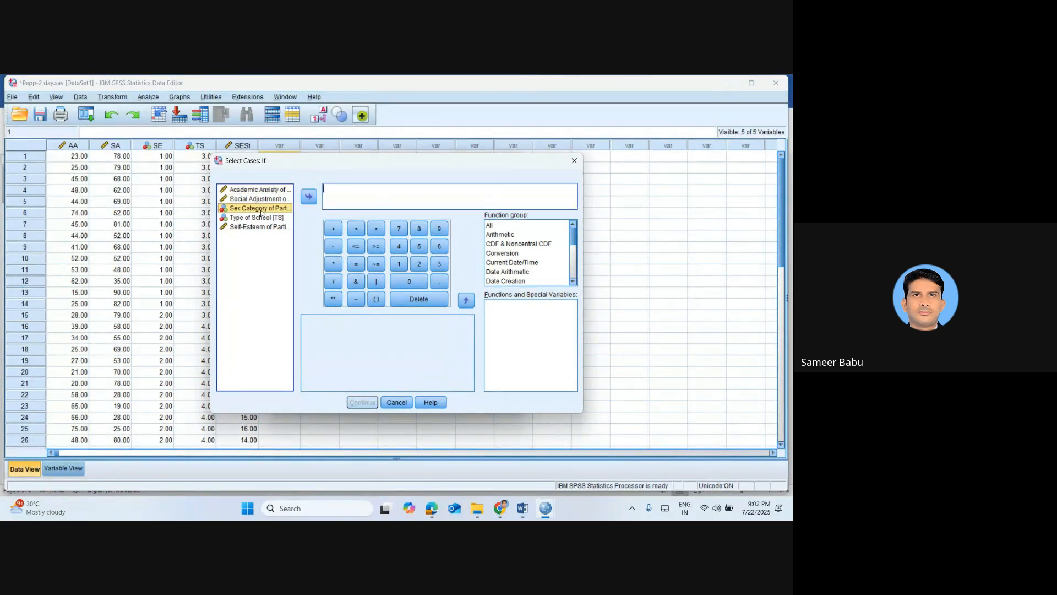
{"action": "left_click", "coordinate": [311, 198]}
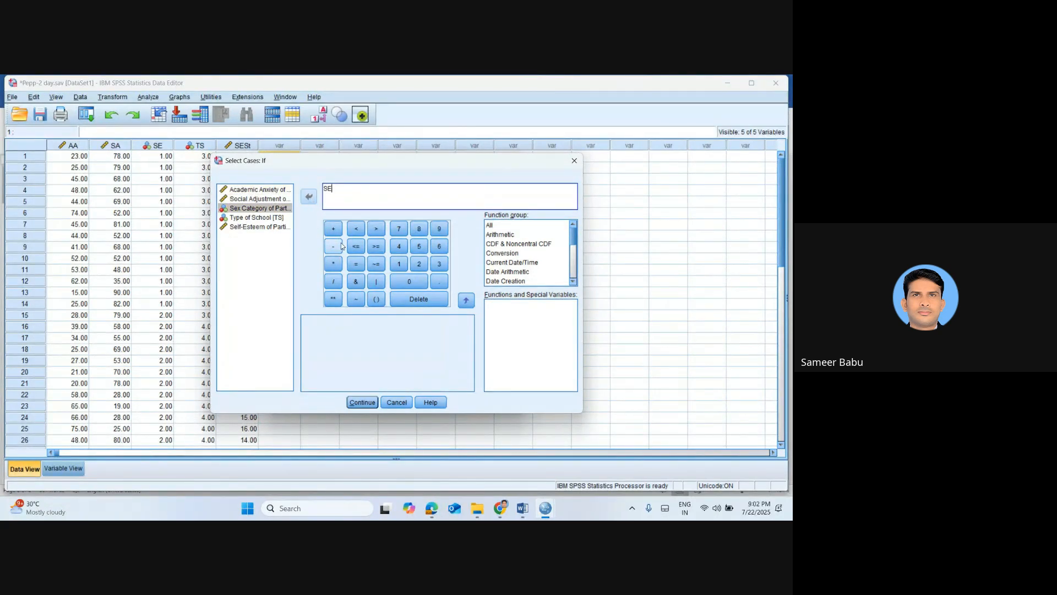
{"action": "left_click", "coordinate": [358, 265]}
{"action": "left_click", "coordinate": [405, 266]}
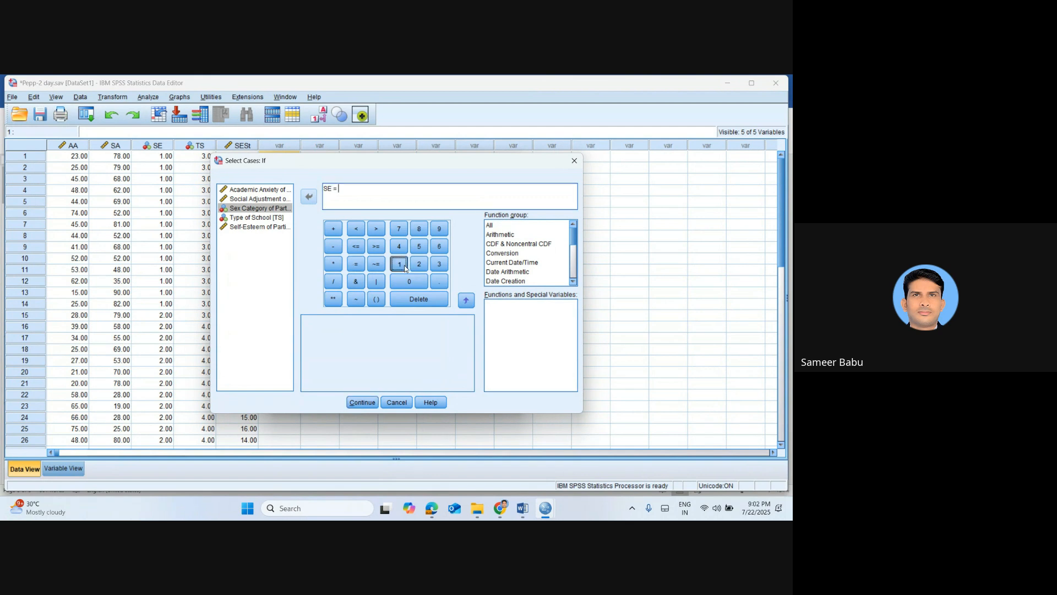
{"action": "left_click", "coordinate": [363, 403]}
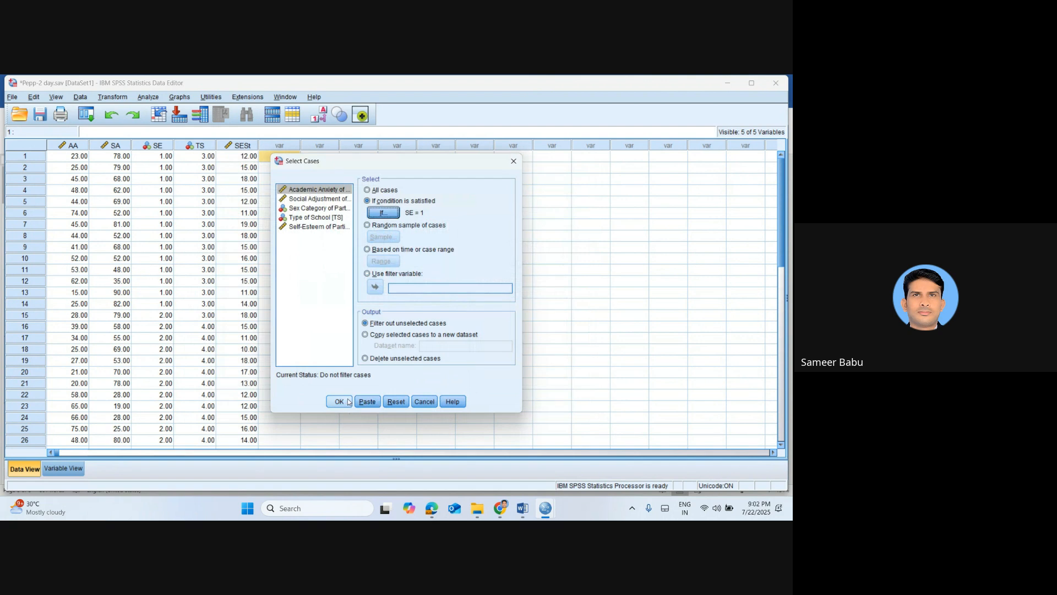
{"action": "left_click", "coordinate": [346, 402]}
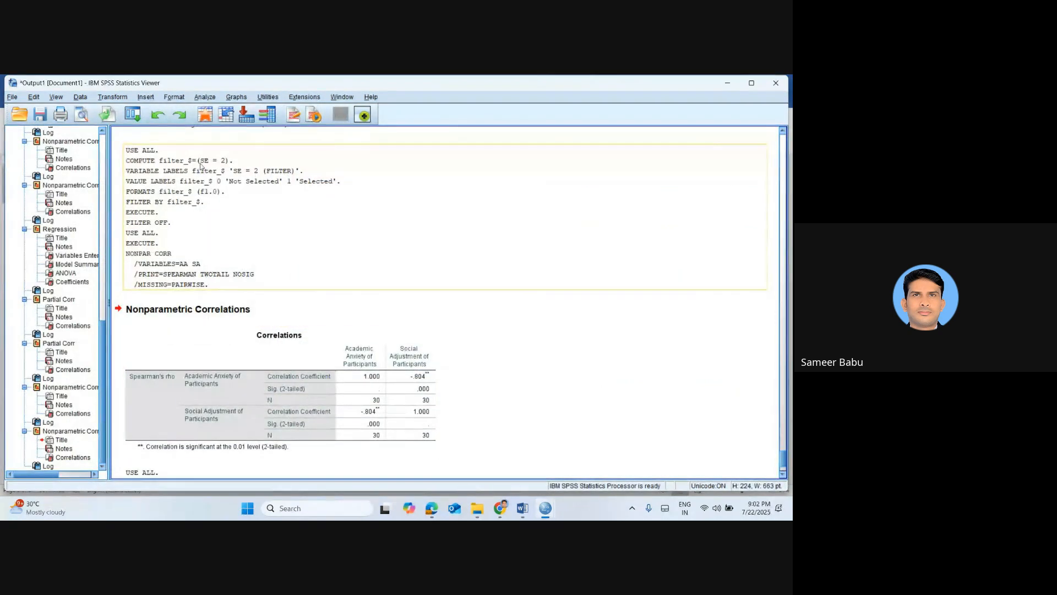
From the data editor, run a two-tailed Spearman bivariate correlation of Academic Anxiety and Social Adjustment on the SE = 1 cases
{"action": "left_click", "coordinate": [204, 117]}
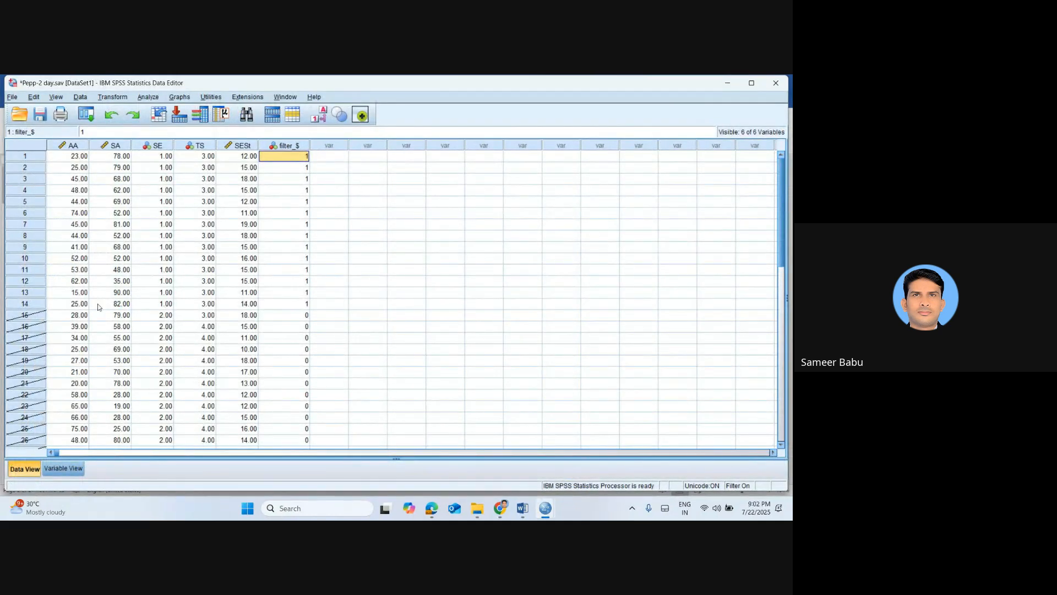
{"action": "left_click", "coordinate": [147, 97]}
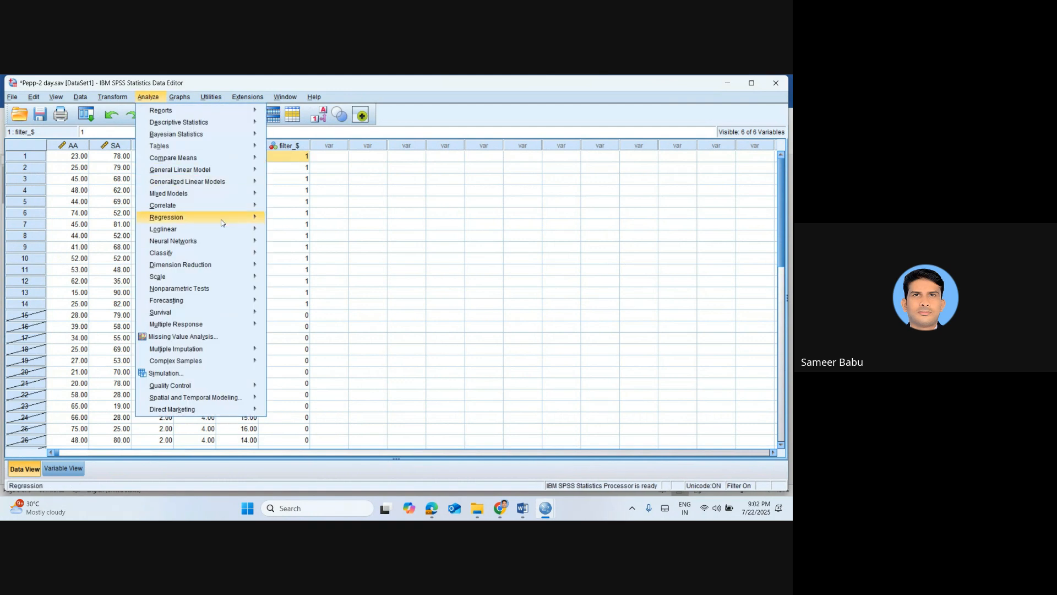
{"action": "mouse_move", "coordinate": [190, 212]}
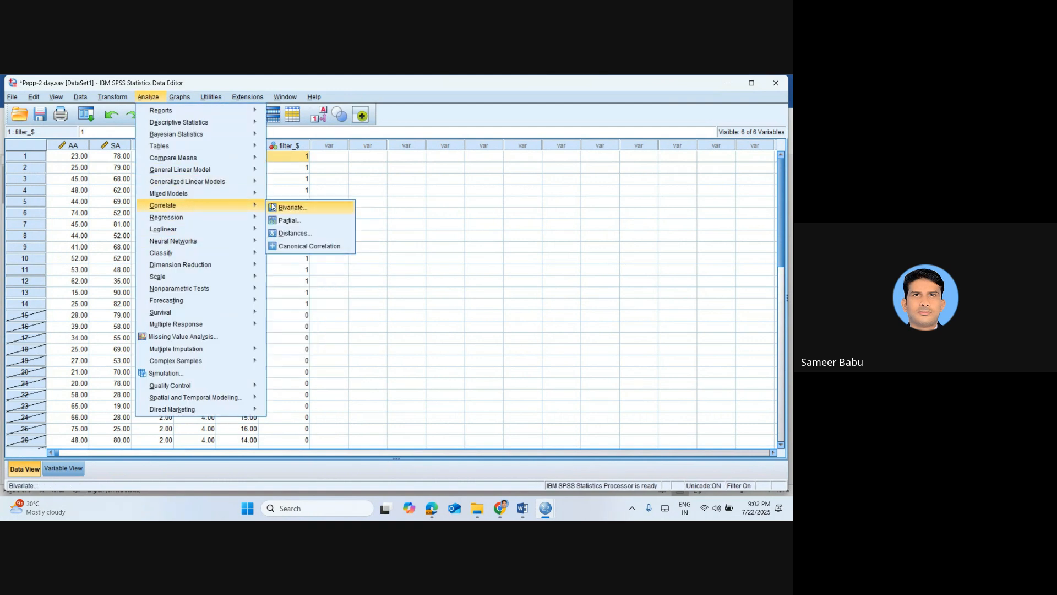
{"action": "left_click", "coordinate": [292, 205]}
{"action": "left_click", "coordinate": [339, 378]}
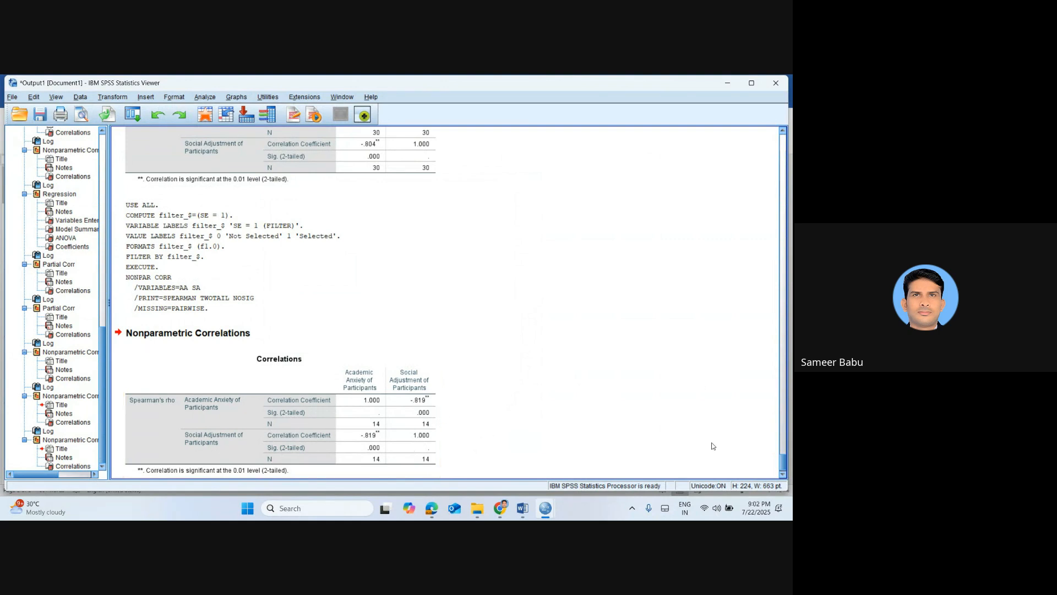
{"action": "left_click", "coordinate": [312, 232]}
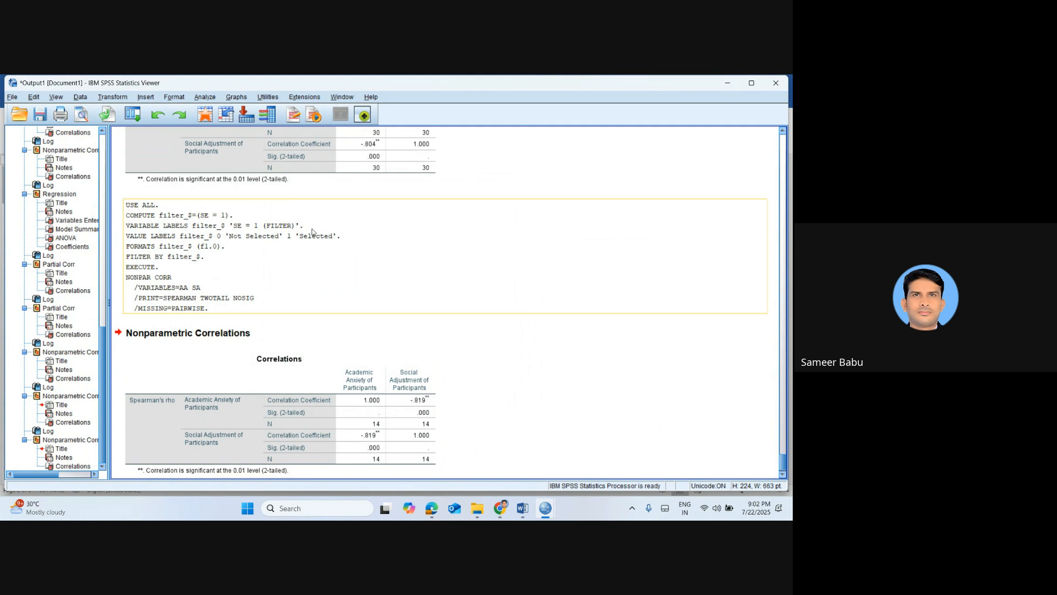
Return to the data editor and restore Select Cases to all cases, turning off the SE = 1 filter
{"action": "left_click", "coordinate": [205, 114]}
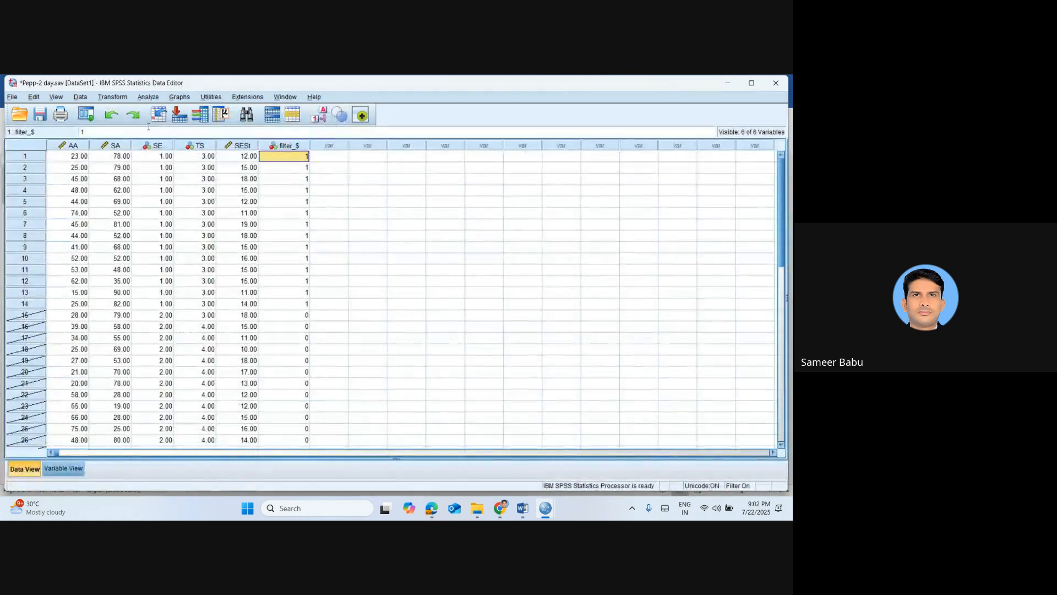
{"action": "left_click", "coordinate": [79, 97]}
{"action": "left_click", "coordinate": [106, 420]}
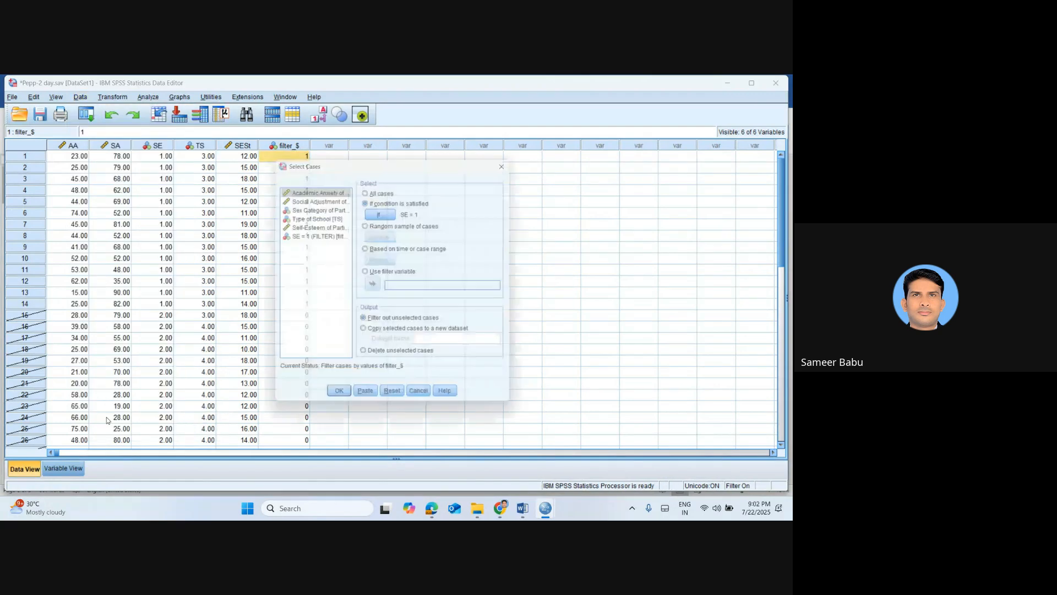
{"action": "left_click", "coordinate": [379, 190]}
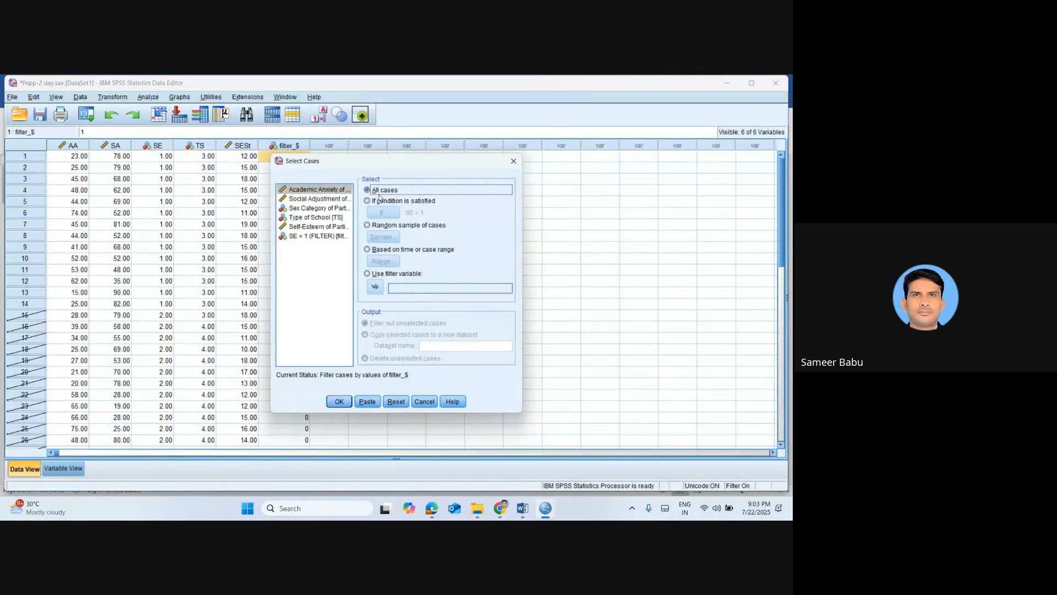
{"action": "left_click", "coordinate": [337, 401]}
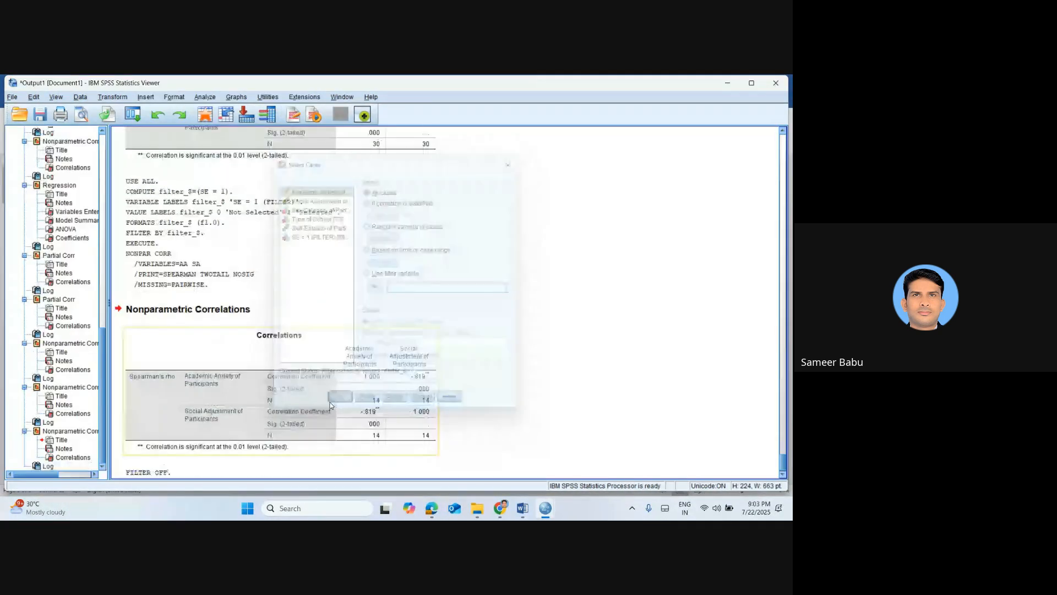
Switch to the Word notes document and bring up Save As for it in the Downloads folder
{"action": "left_click", "coordinate": [205, 114]}
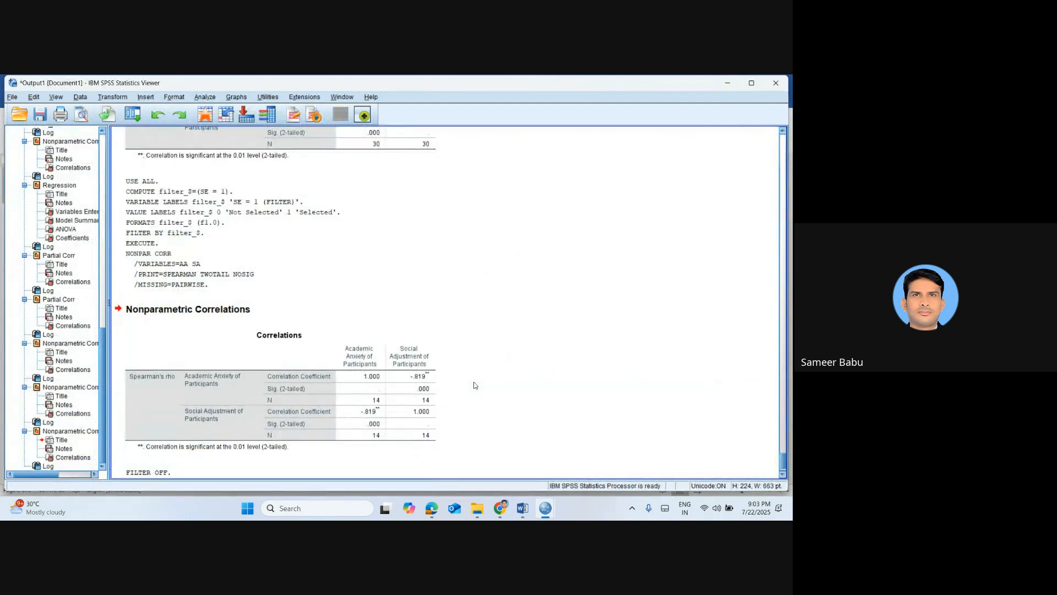
{"action": "key", "text": "alt+Tab"}
{"action": "key", "text": "alt+Tab"}
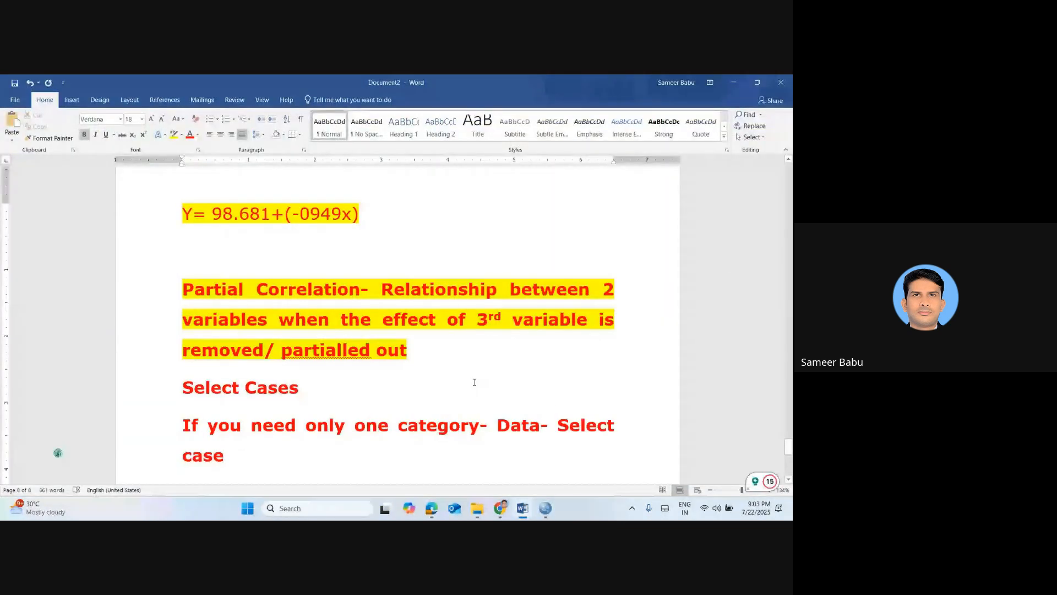
{"action": "key", "text": "ctrl+s"}
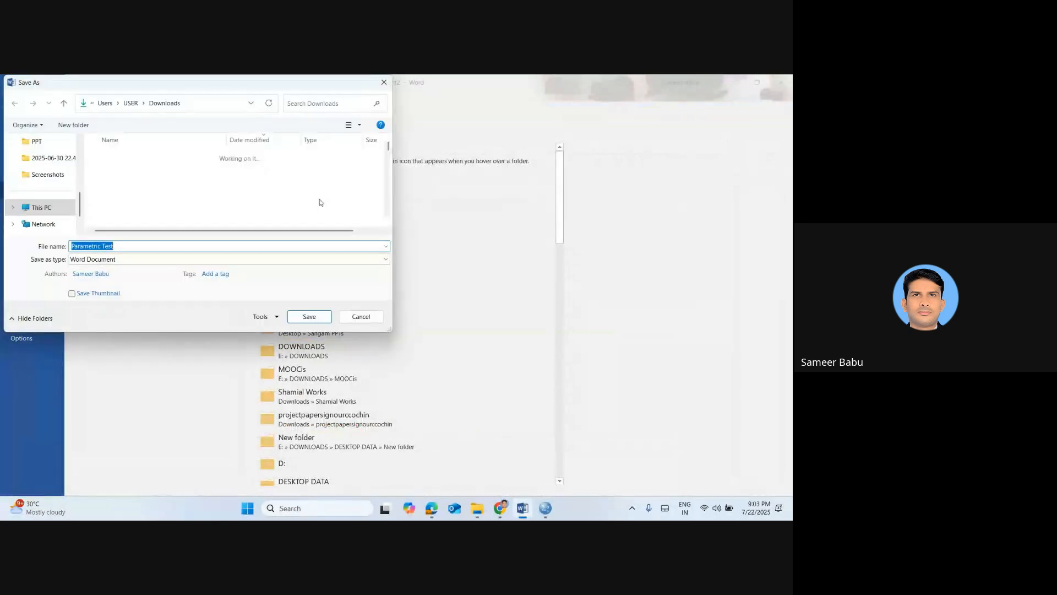
{"action": "type", "text": "Day"}
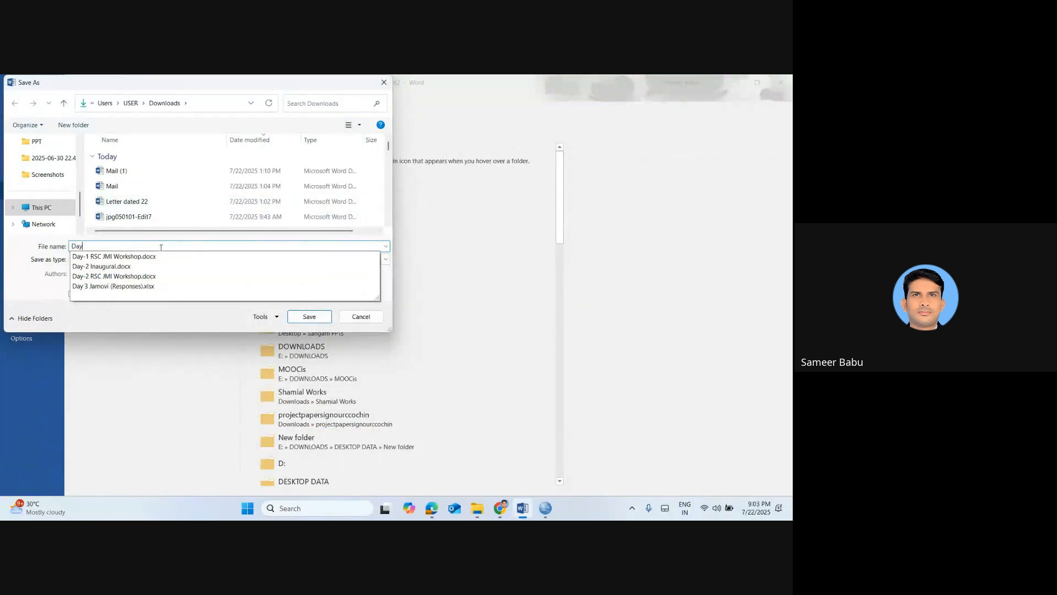
{"action": "key", "text": "BackSpace"}
{"action": "key", "text": "BackSpace"}
{"action": "key", "text": "BackSpace"}
Save the notes as a Word document named Pepp-3 day.sav, based on the earlier Pepp-2 day.sav name, and close the document
{"action": "type", "text": "Pep"}
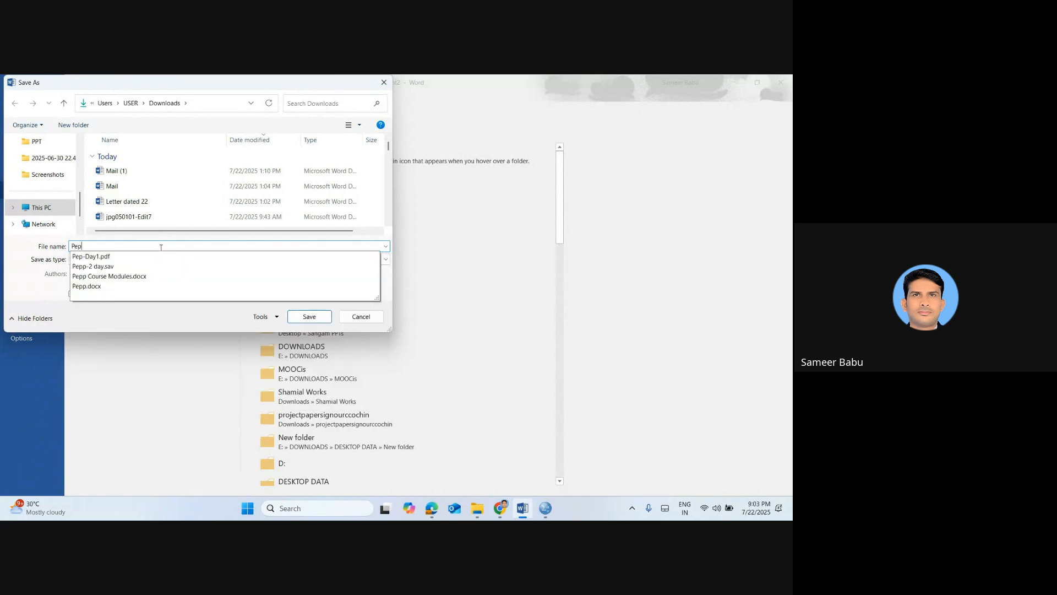
{"action": "left_click", "coordinate": [134, 267]}
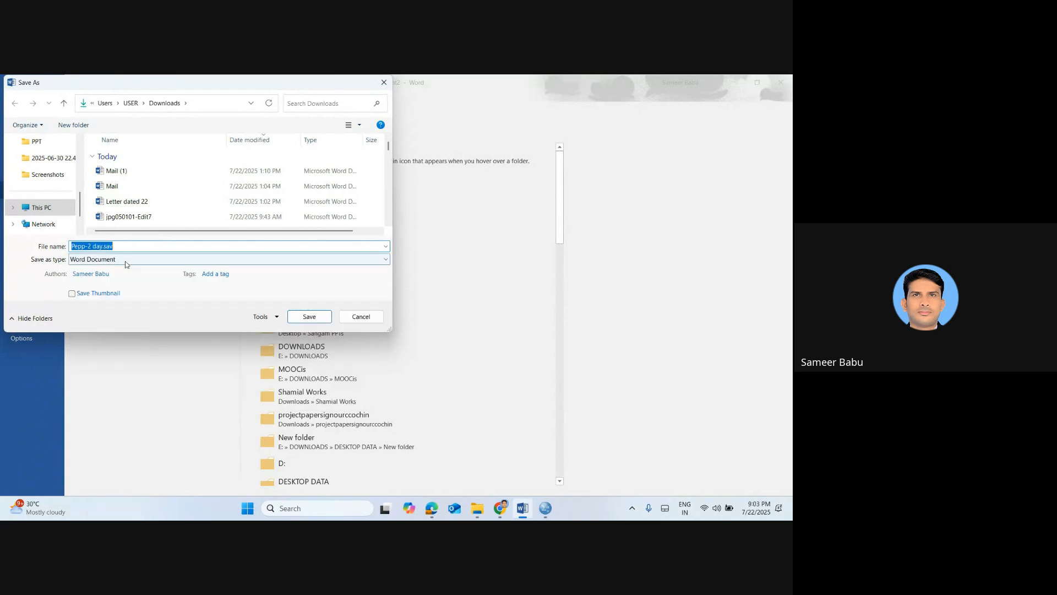
{"action": "left_click", "coordinate": [90, 246]}
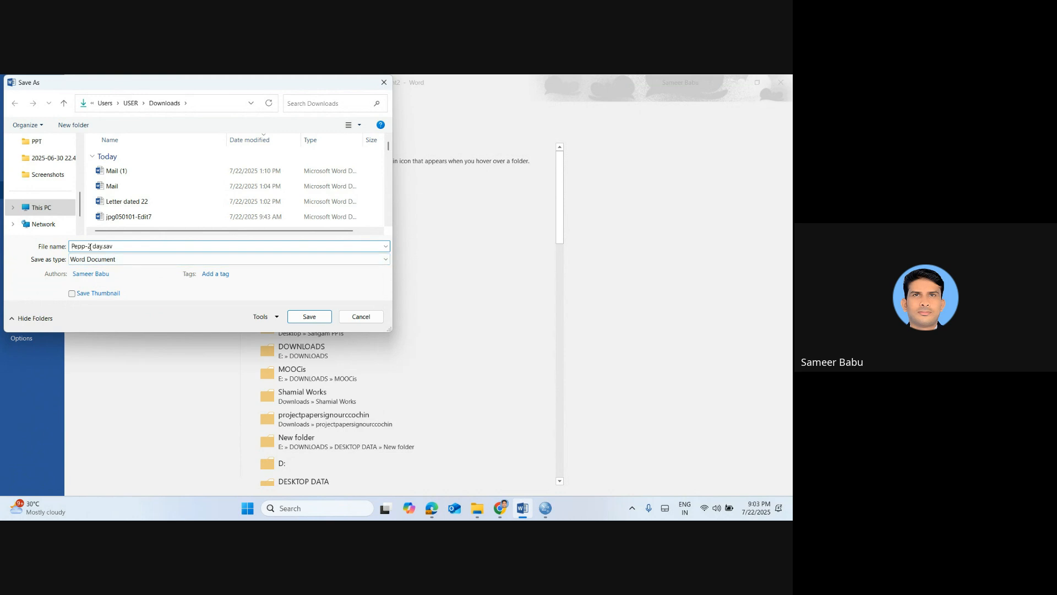
{"action": "key", "text": "BackSpace"}
{"action": "type", "text": "3"}
{"action": "key", "text": "Return"}
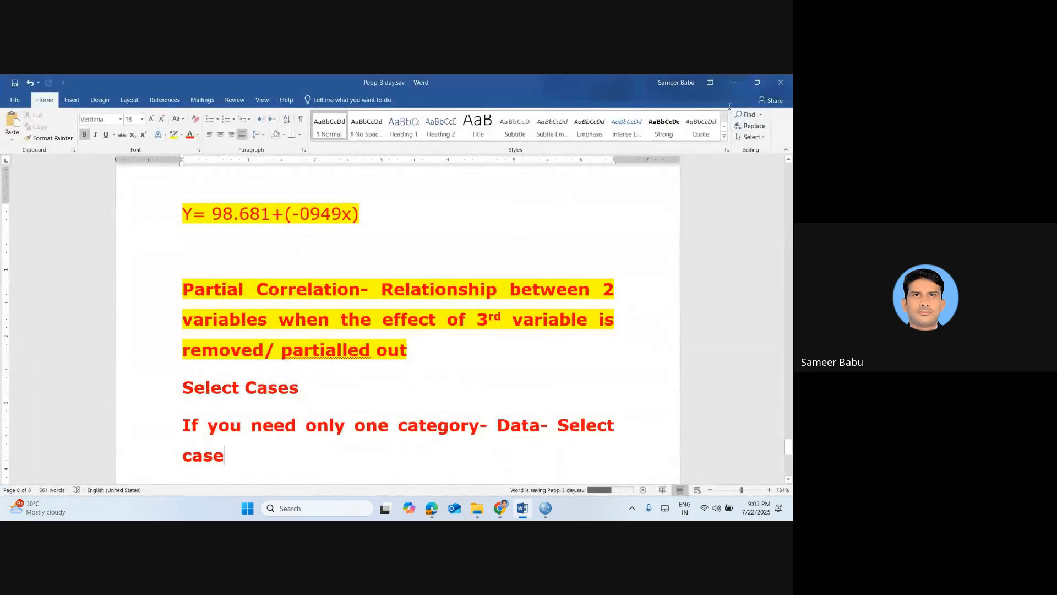
{"action": "left_click", "coordinate": [779, 84]}
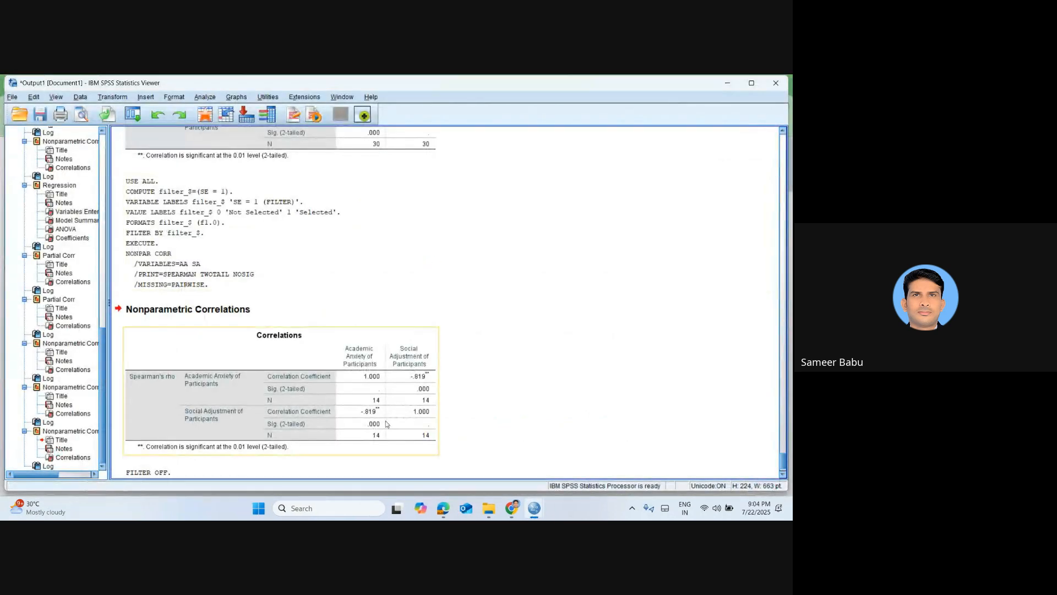
Switch to Chrome, close the Google search on regression method selection, and stop presenting in the Google Meet call
{"action": "mouse_move", "coordinate": [513, 509]}
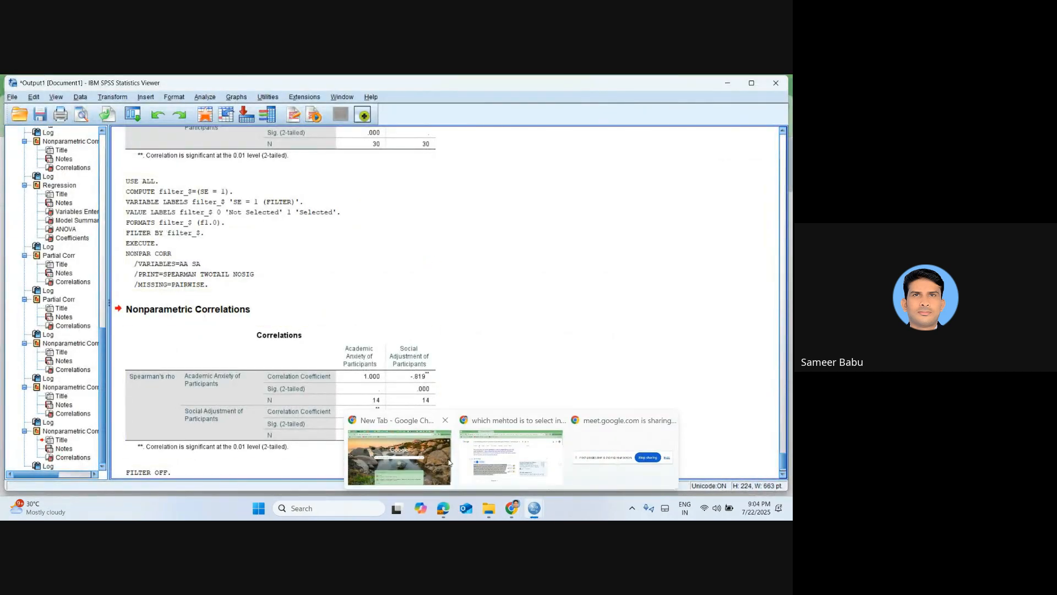
{"action": "left_click", "coordinate": [470, 460]}
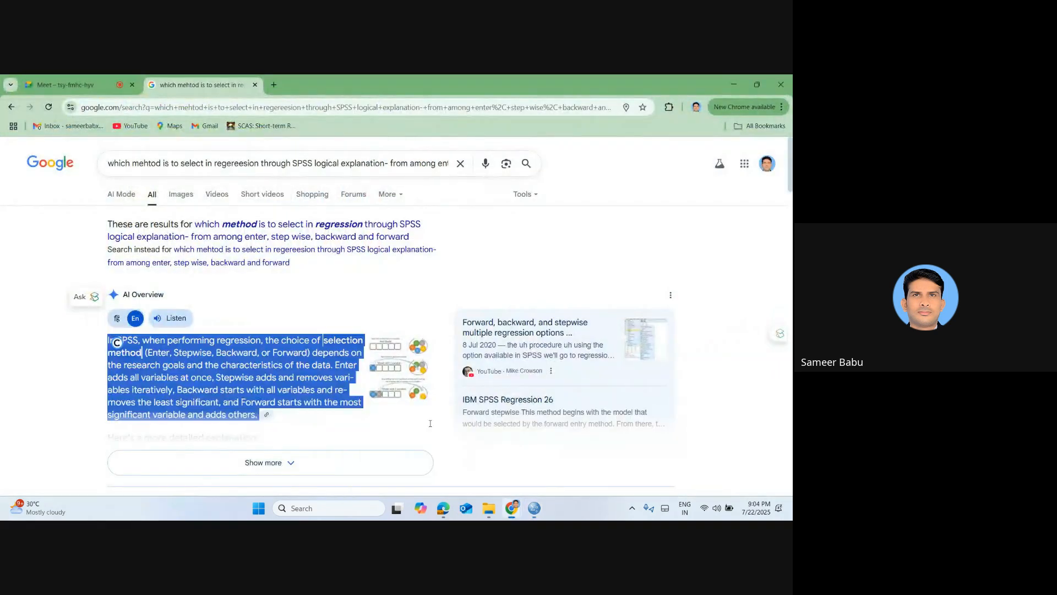
{"action": "left_click", "coordinate": [255, 84]}
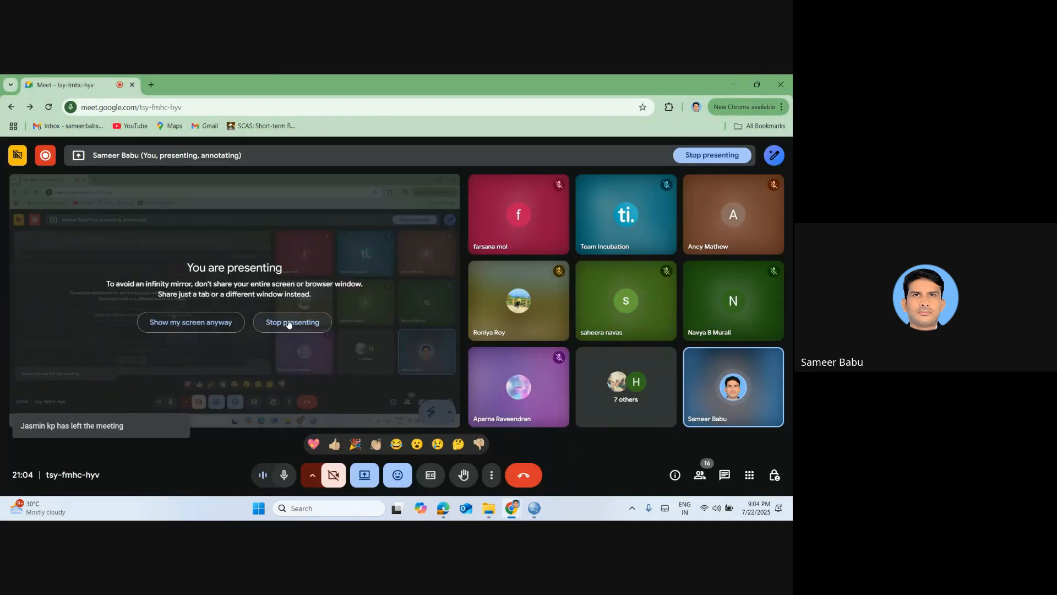
{"action": "left_click", "coordinate": [288, 323]}
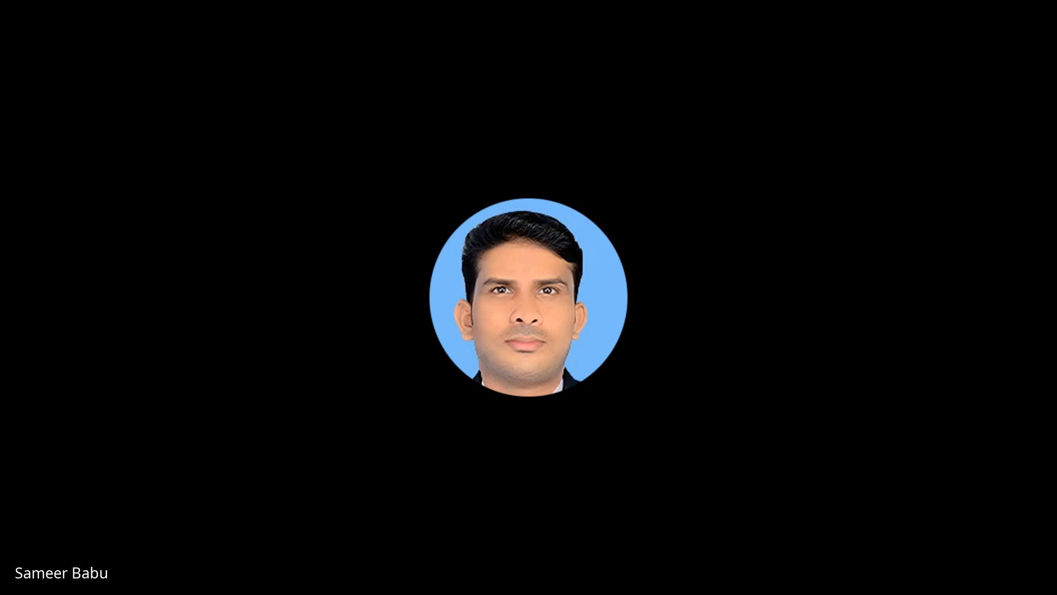